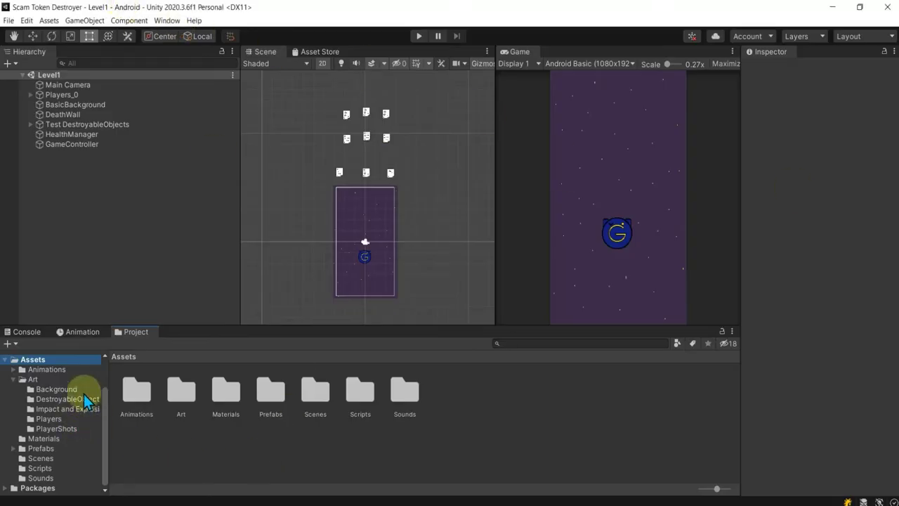
Create a folder named 'Enemies' inside Assets/Art and open it.
left_click(28, 379)
right_click(373, 399)
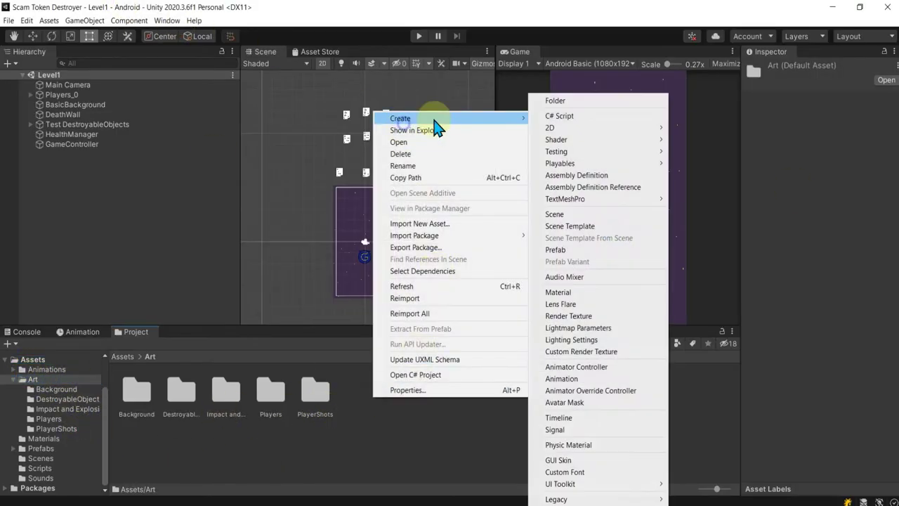
left_click(619, 102)
type("Enem")
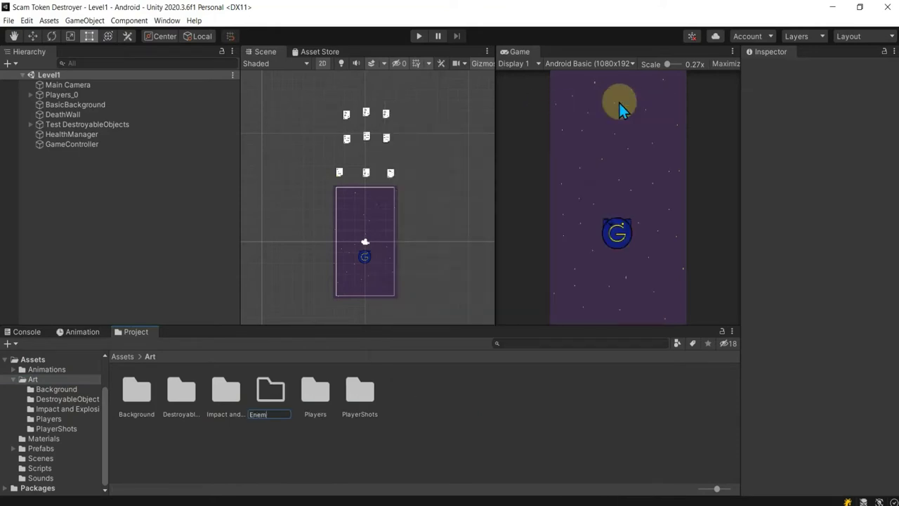
type("ies")
key("Return")
double_click(224, 387)
right_click(255, 410)
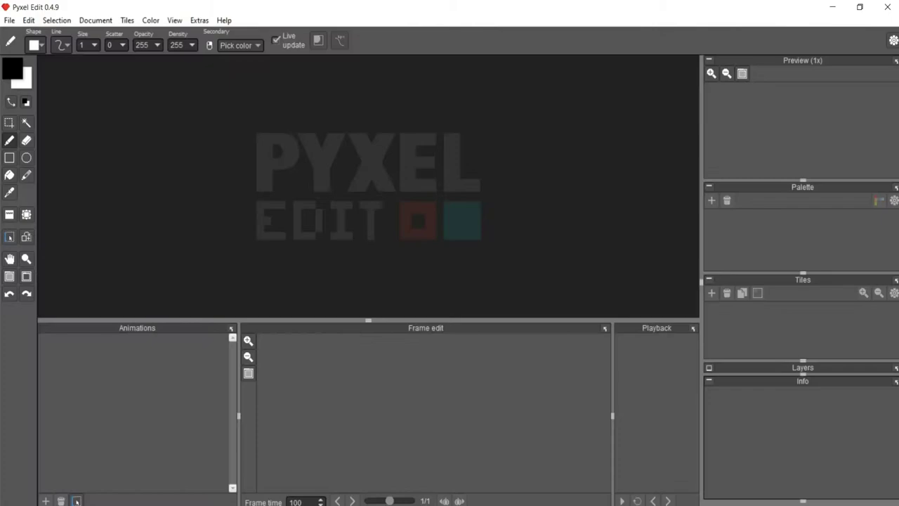
Open Players.pyxel from the Art Originals folder.
left_click(9, 20)
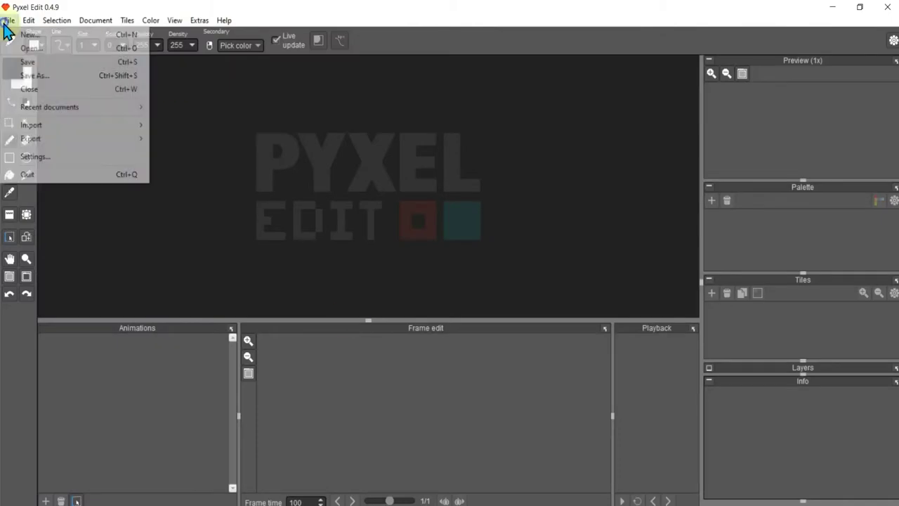
left_click(28, 48)
left_click(126, 58)
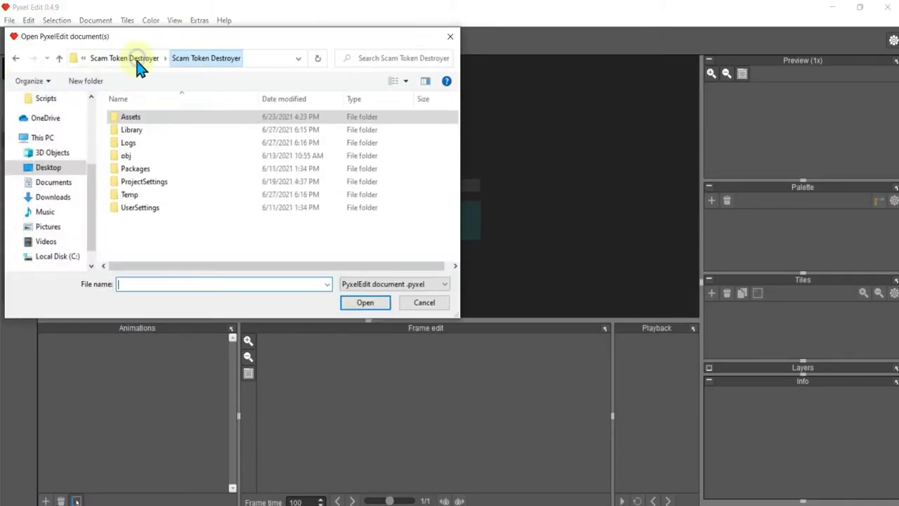
left_click(127, 60)
double_click(164, 118)
left_click(164, 170)
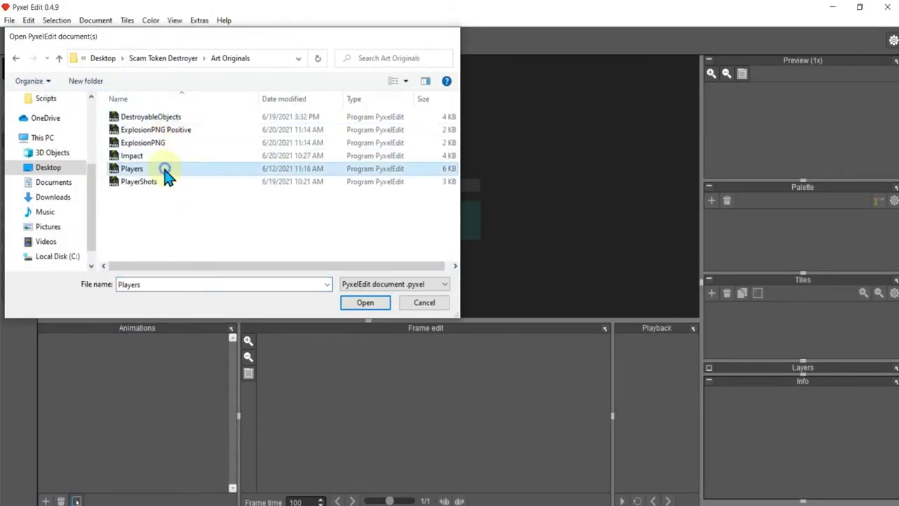
double_click(165, 172)
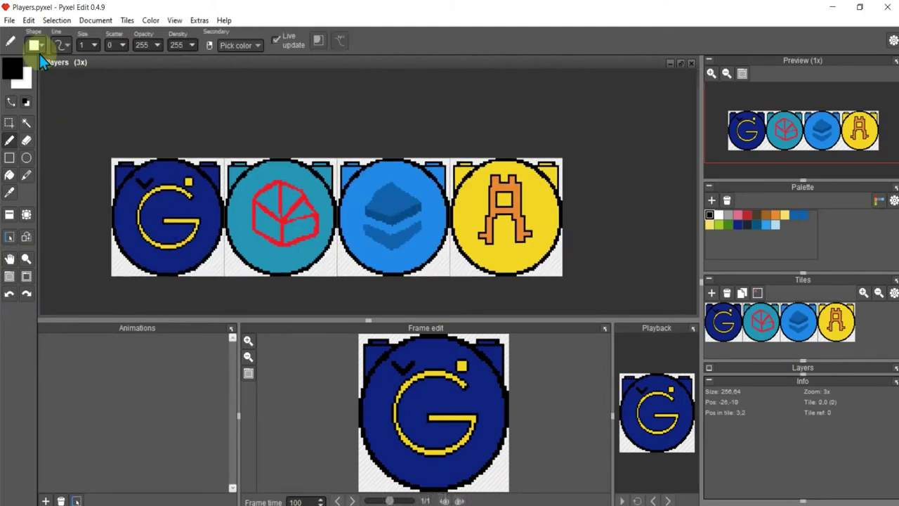
Resize the canvas to 2 tiles high, making it 320×128.
left_click(9, 20)
left_click(116, 44)
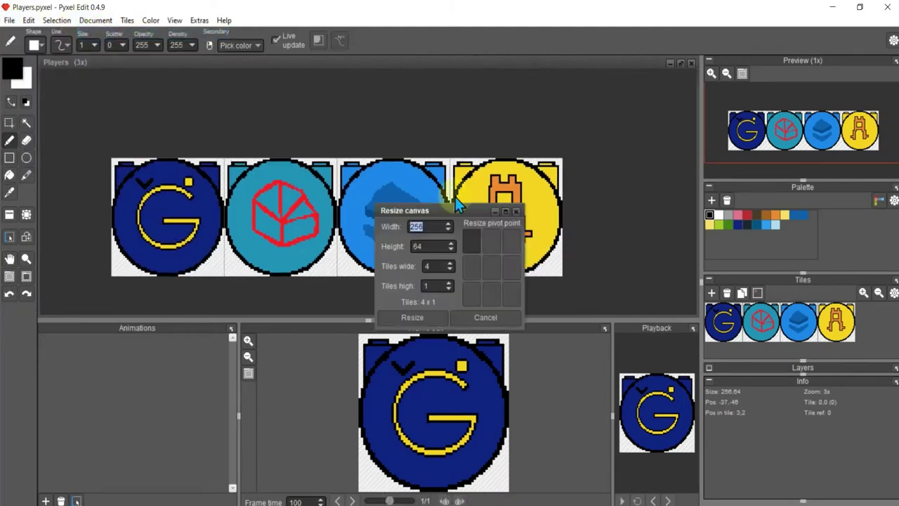
double_click(426, 286)
type("2")
left_click(415, 316)
scroll(414, 266, "down", 3)
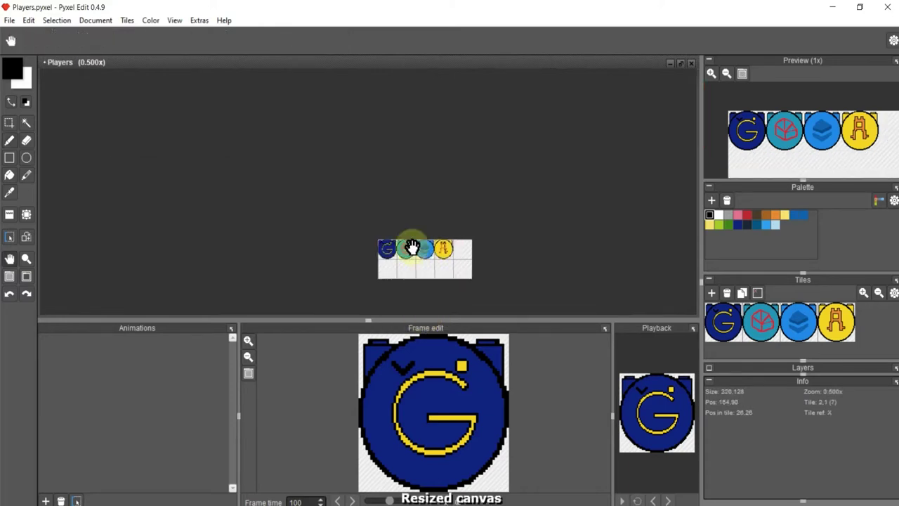
scroll(406, 240, "up", 2)
key("b")
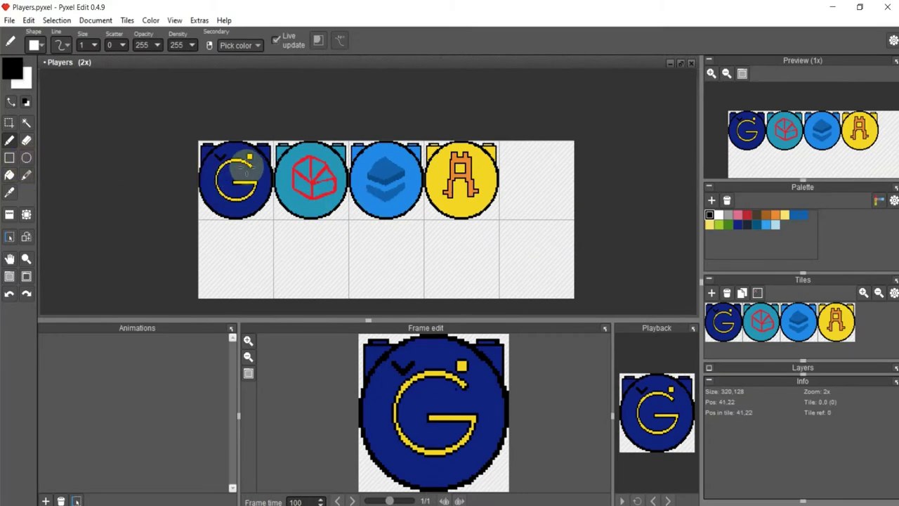
Delete unused tiles, add an empty tile, and blank out the red-box token.
scroll(249, 161, "up", 1)
left_click(766, 323)
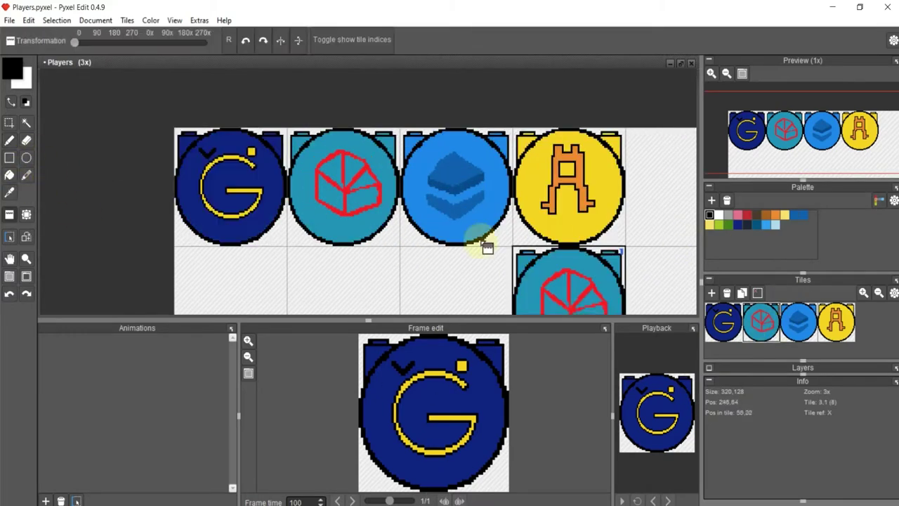
left_click(743, 293)
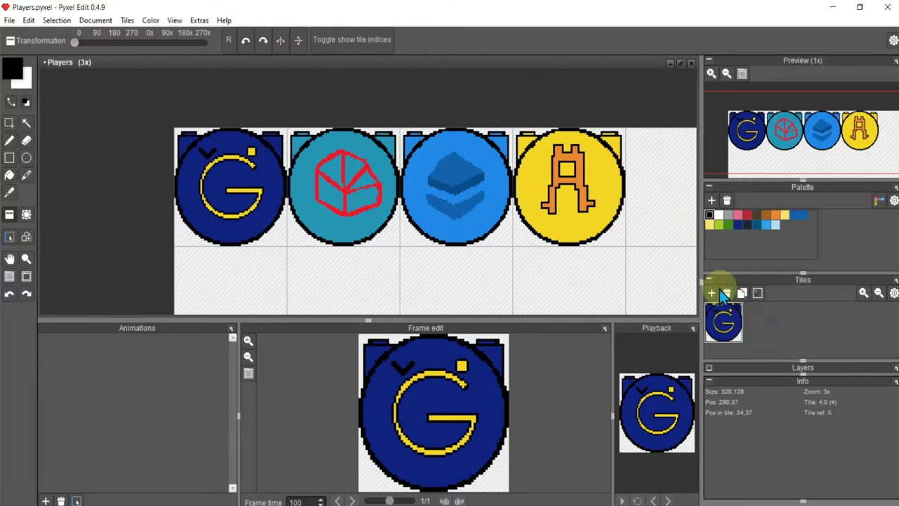
left_click(711, 293)
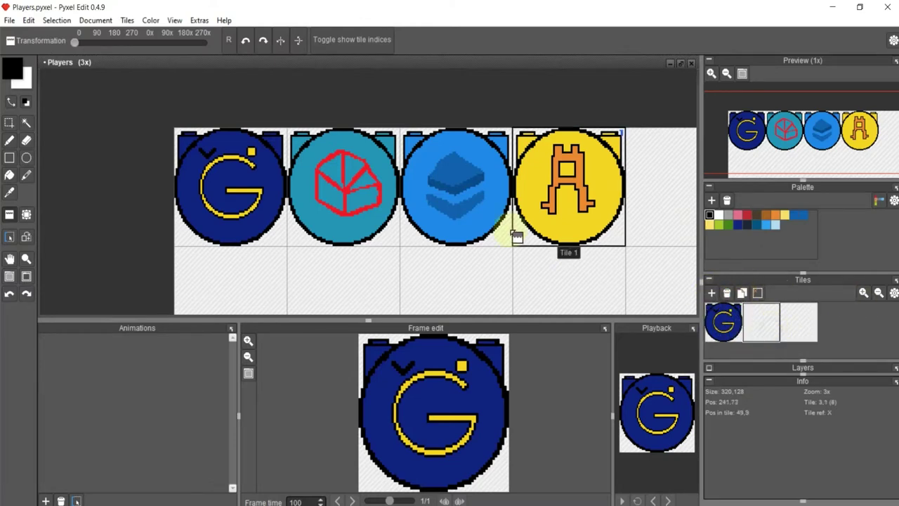
left_click(344, 186)
Blank the layers and A tokens, remove the surplus empty tile, keeping the G token.
left_click(495, 199)
left_click(794, 334)
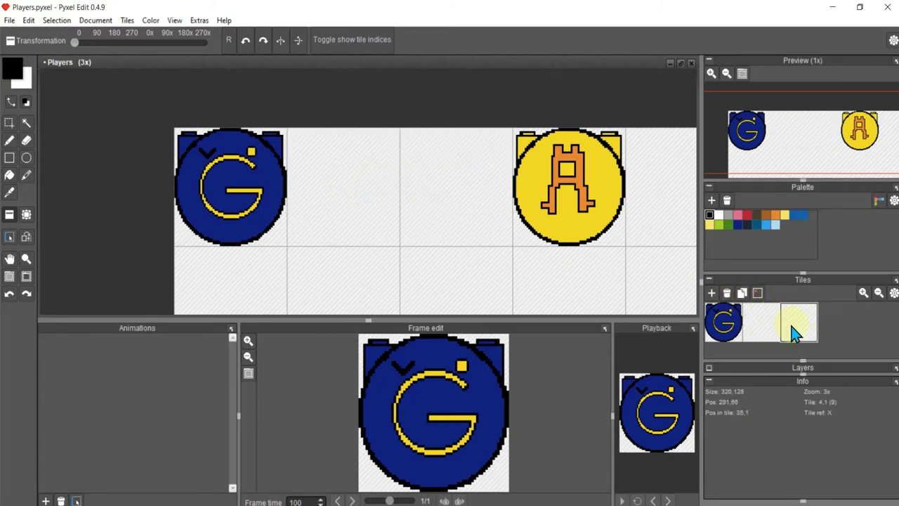
left_click(725, 294)
left_click(602, 206)
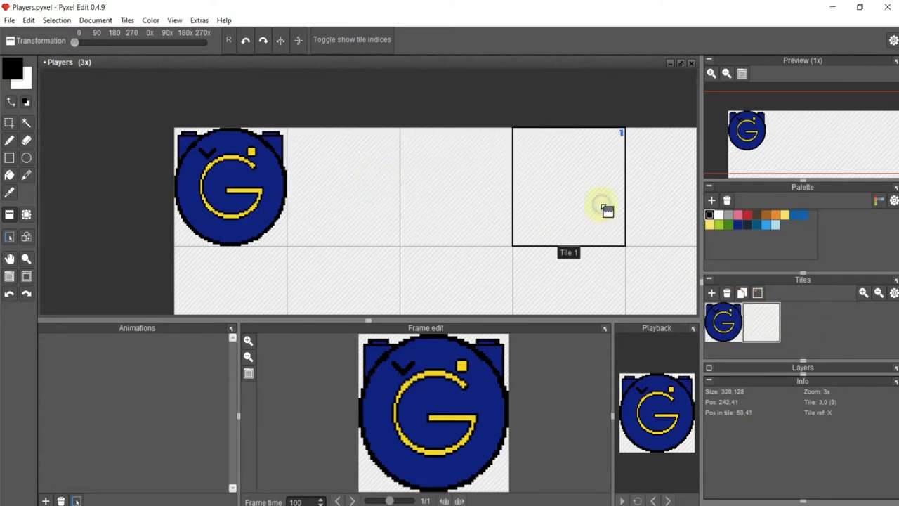
left_click(764, 323)
left_click(218, 205)
key("ctrl+z")
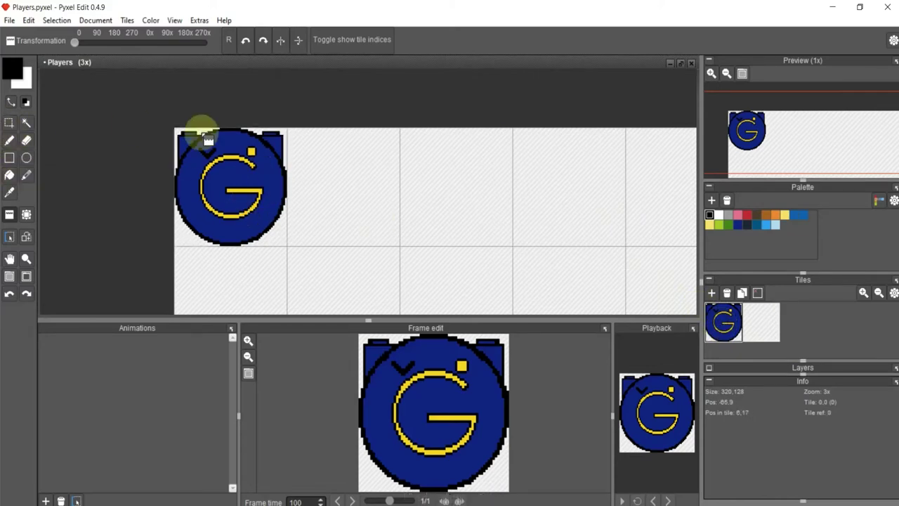
left_click(9, 158)
left_click(9, 139)
Erase the G token from the top-left tile.
scroll(200, 188, "up", 1)
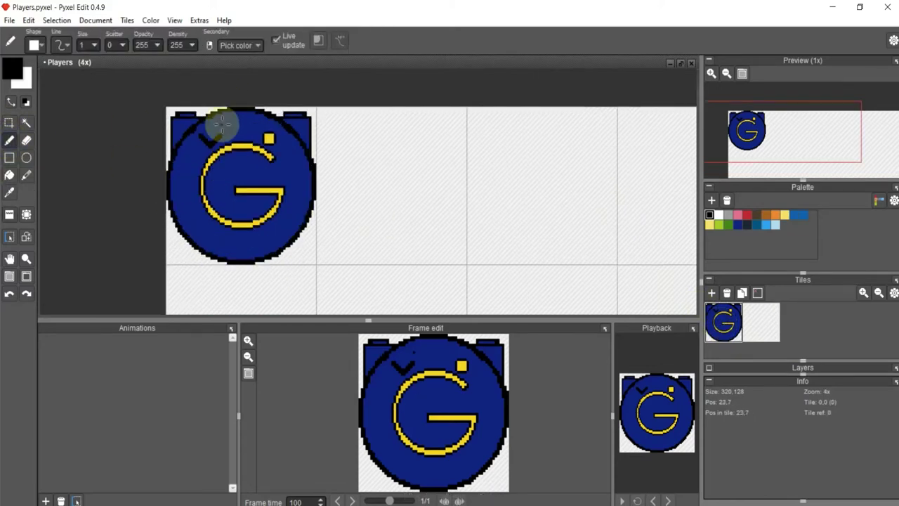
left_click(9, 123)
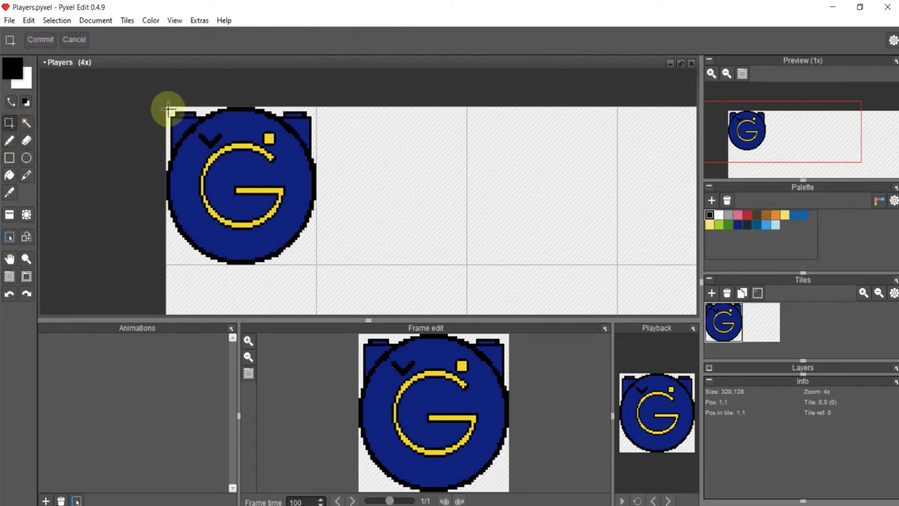
left_click_drag(166, 107, 316, 264)
key("Delete")
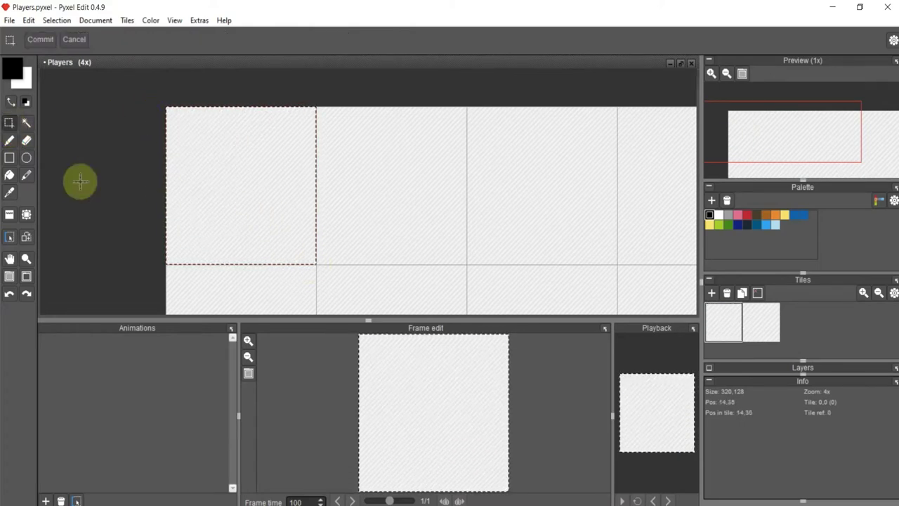
Draw an ellipse circle filling the top-left tile.
left_click(26, 158)
left_click_drag(190, 119, 302, 243)
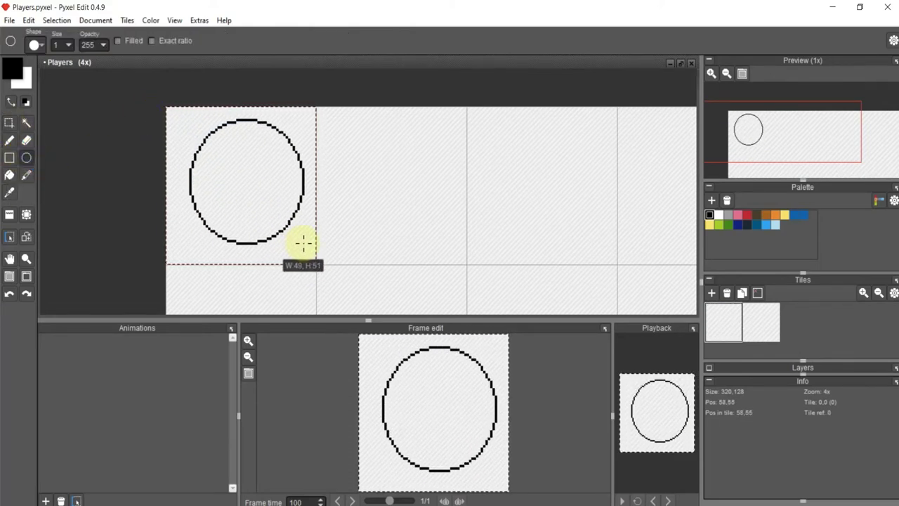
key("ctrl+z")
left_click_drag(169, 111, 315, 263)
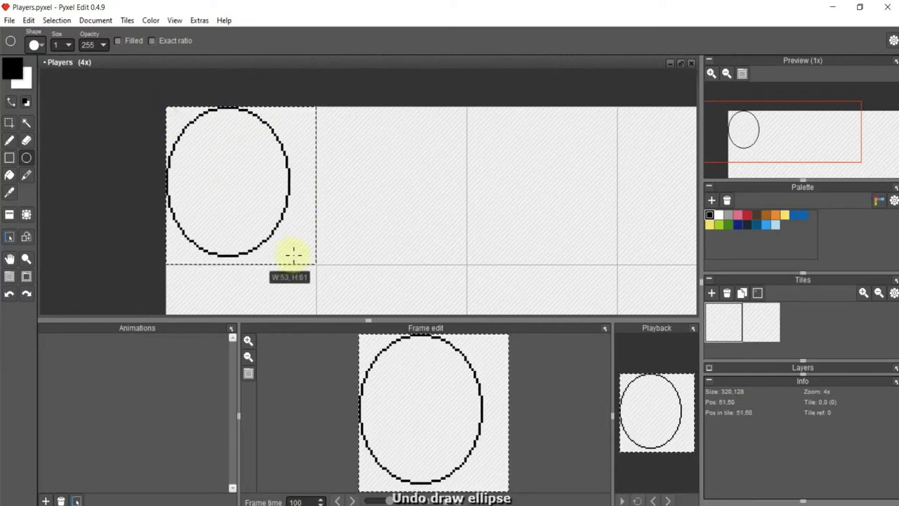
Select the circle and resize it to sit inside the tile.
key("s")
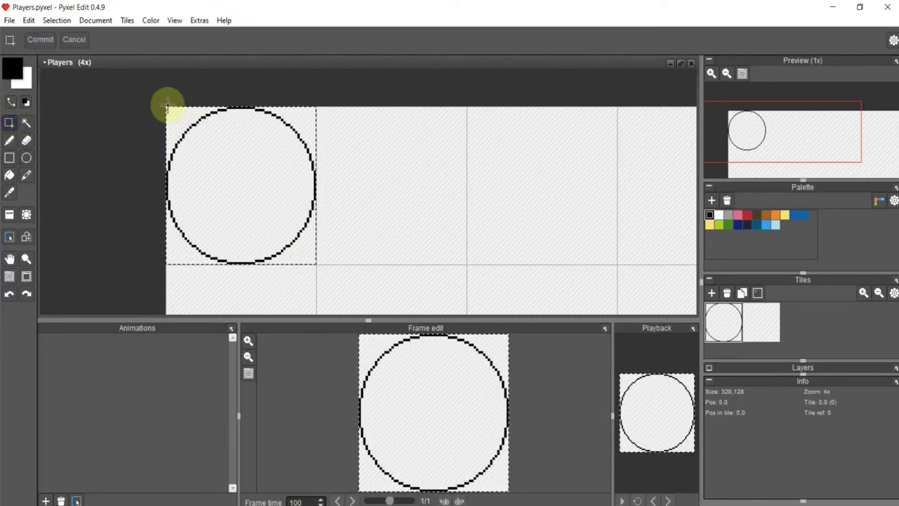
mouse_move(167, 106)
left_mouse_down()
mouse_move(318, 263)
mouse_move(305, 251)
left_mouse_up()
left_click(321, 257)
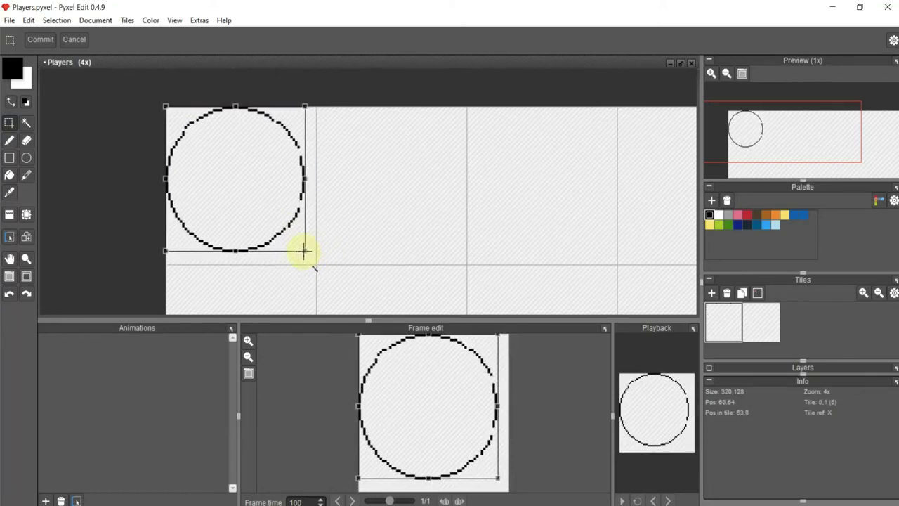
left_click_drag(236, 184, 242, 191)
left_click(10, 140)
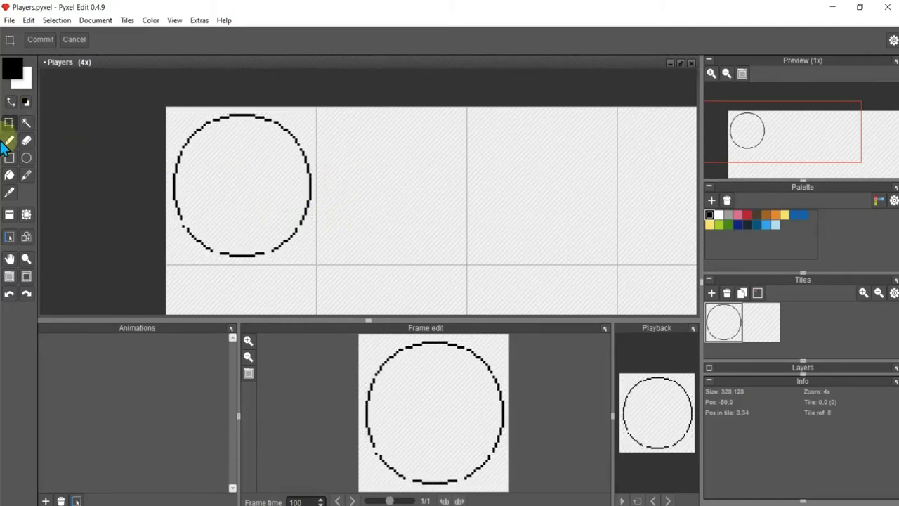
scroll(248, 245, "up", 1)
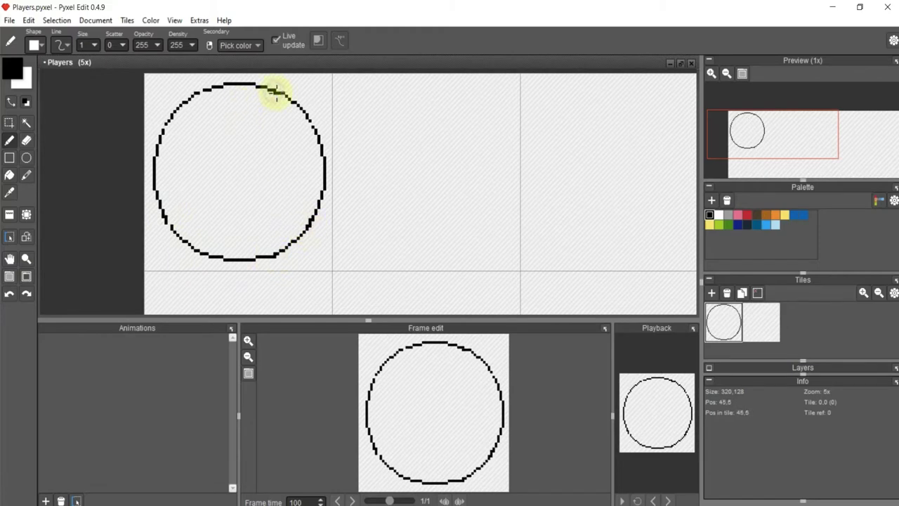
Draw a second circle outline just around the first one.
left_click(26, 157)
left_click_drag(154, 84, 323, 260)
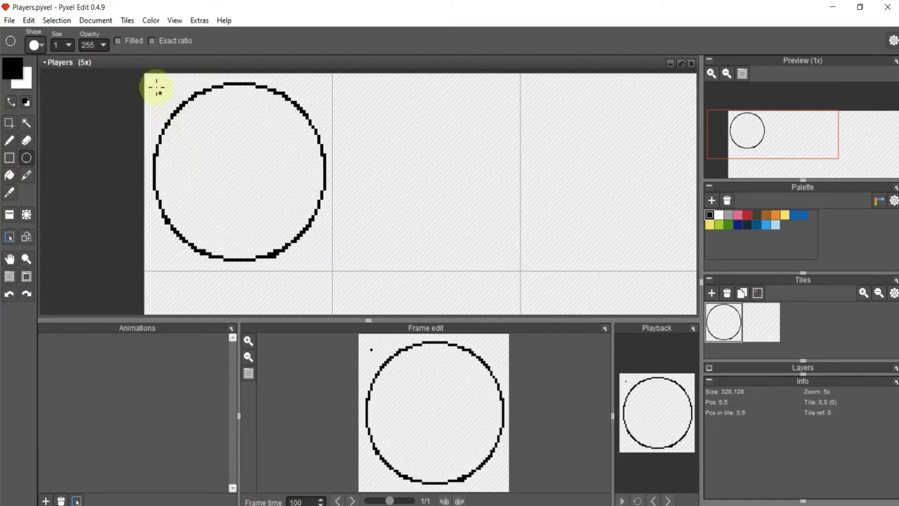
left_click_drag(158, 88, 318, 253)
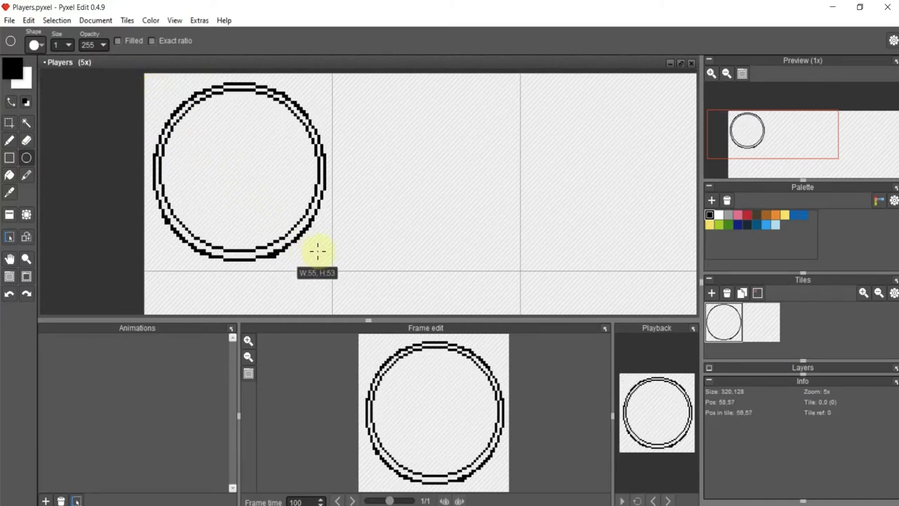
Fill the gaps between the two outlines with black to thicken the ring.
left_click(9, 175)
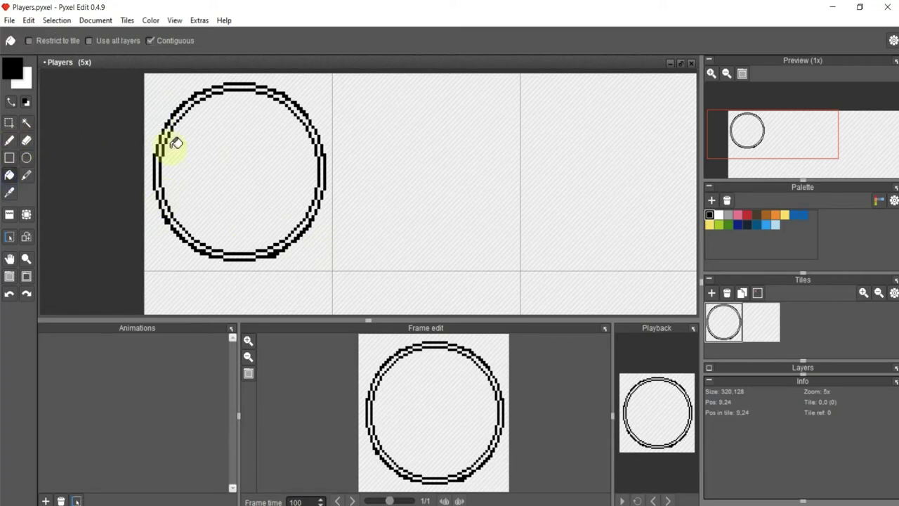
left_click(163, 143)
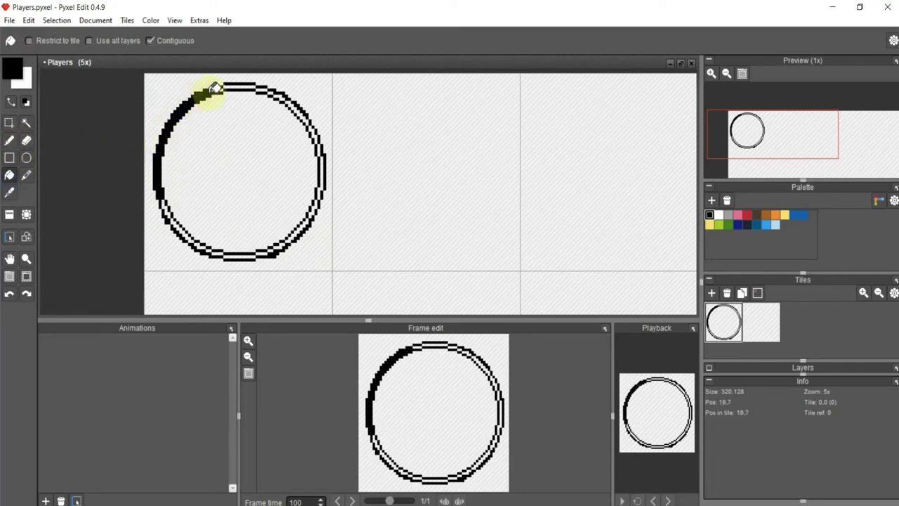
left_click(289, 96)
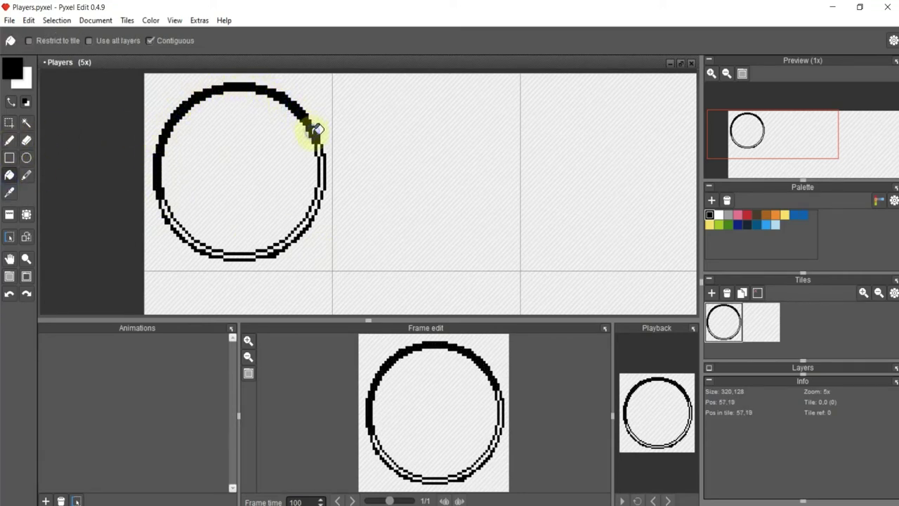
left_click(316, 133)
key("ctrl+z")
left_click(324, 170)
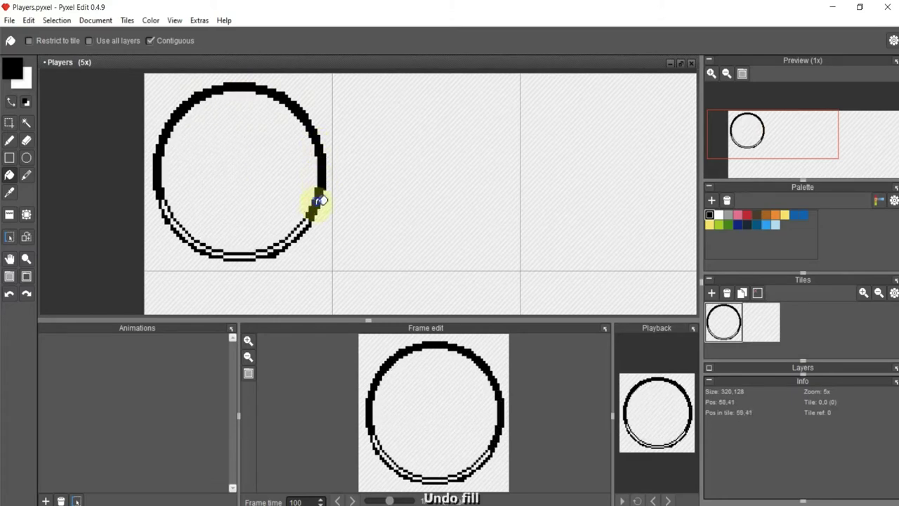
left_click(315, 203)
left_click(297, 235)
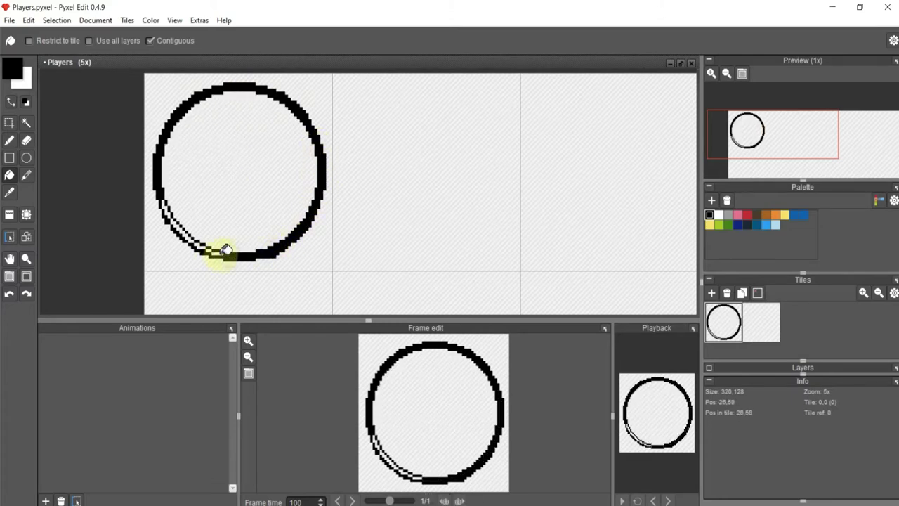
left_click(190, 231)
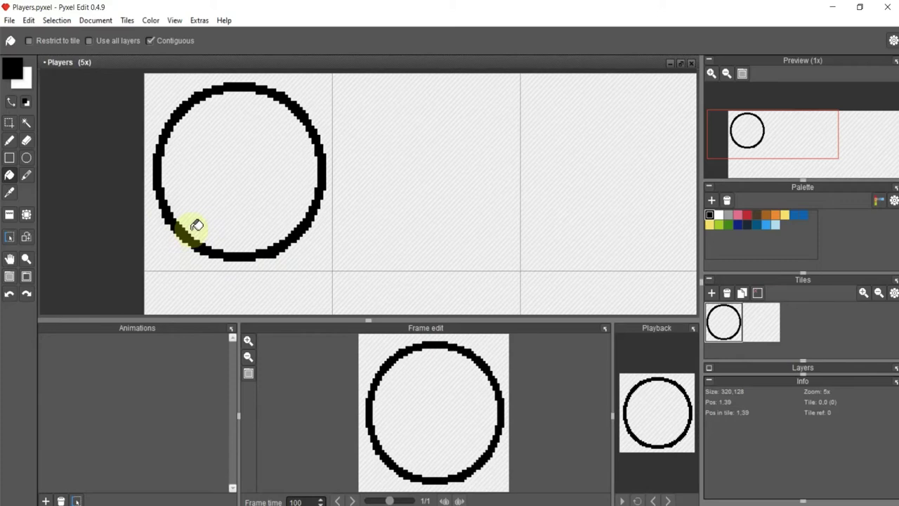
Cut and paste the circle, then move it slightly right and down.
left_click(9, 122)
mouse_move(144, 73)
left_mouse_down()
mouse_move(331, 269)
mouse_move(323, 261)
left_mouse_up()
key("Delete")
key("ctrl+v")
left_click_drag(236, 123, 239, 132)
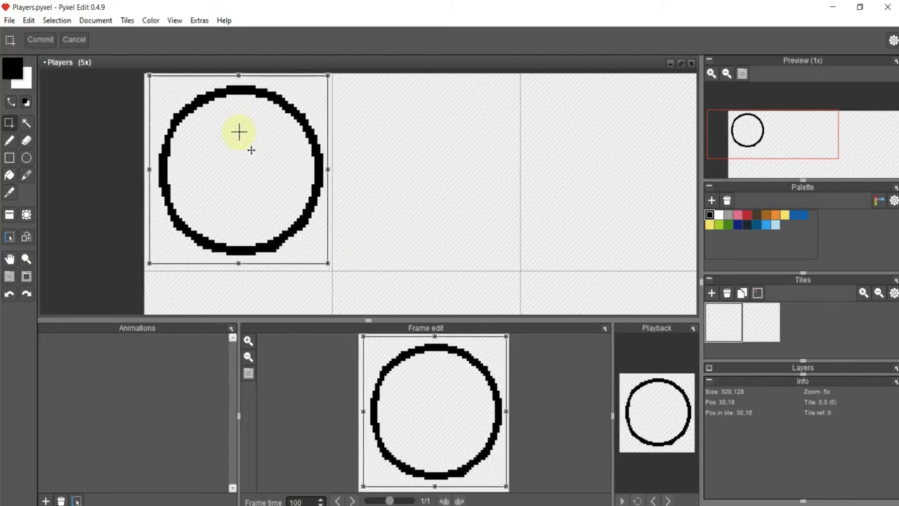
Commit the circle and draw a wide and a smaller rectangle beneath it.
left_click(367, 169)
left_click(9, 158)
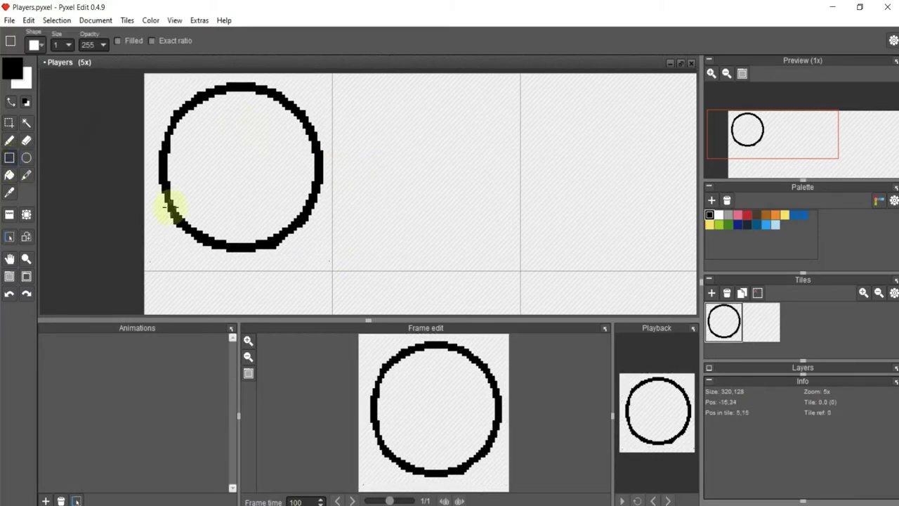
scroll(233, 253, "up", 5)
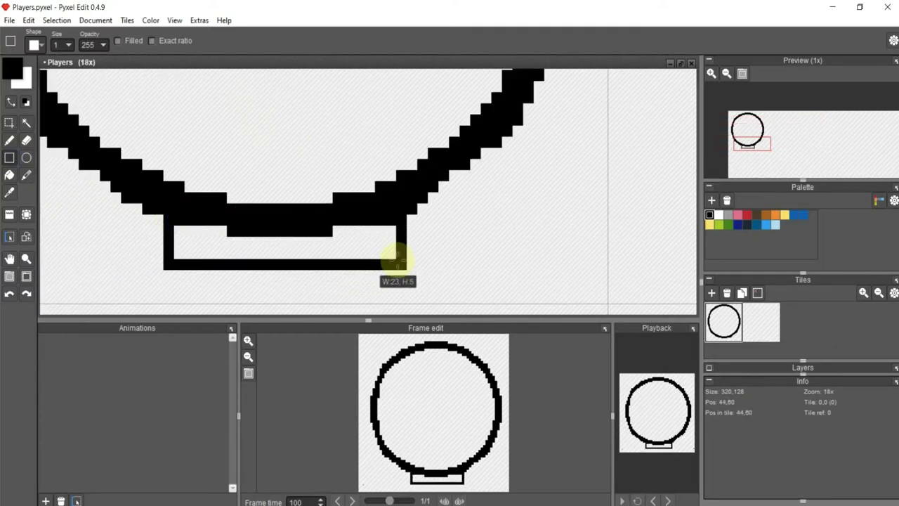
left_click_drag(169, 220, 401, 263)
mouse_move(235, 235)
left_mouse_down()
mouse_move(321, 297)
mouse_move(331, 291)
left_mouse_up()
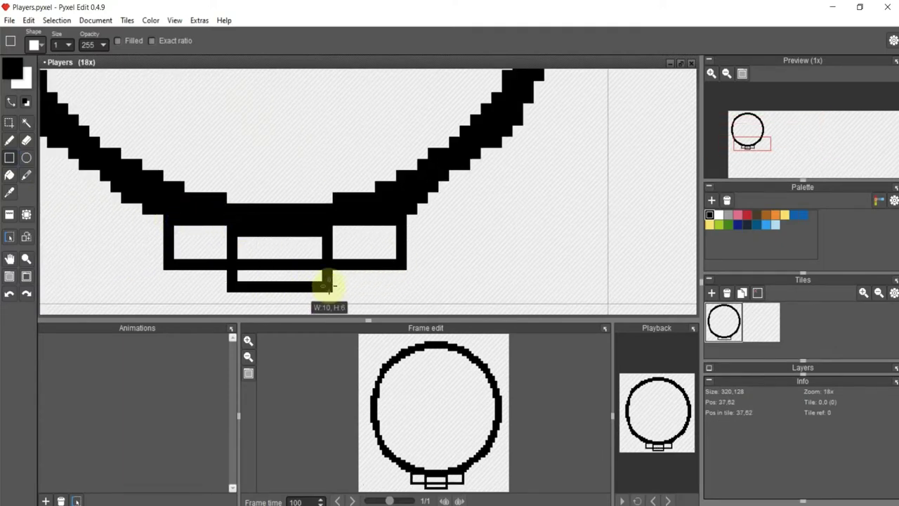
Erase the overlapping rectangle lines to shape the knot.
scroll(309, 232, "down", 2)
scroll(363, 218, "down", 1)
scroll(324, 224, "up", 1)
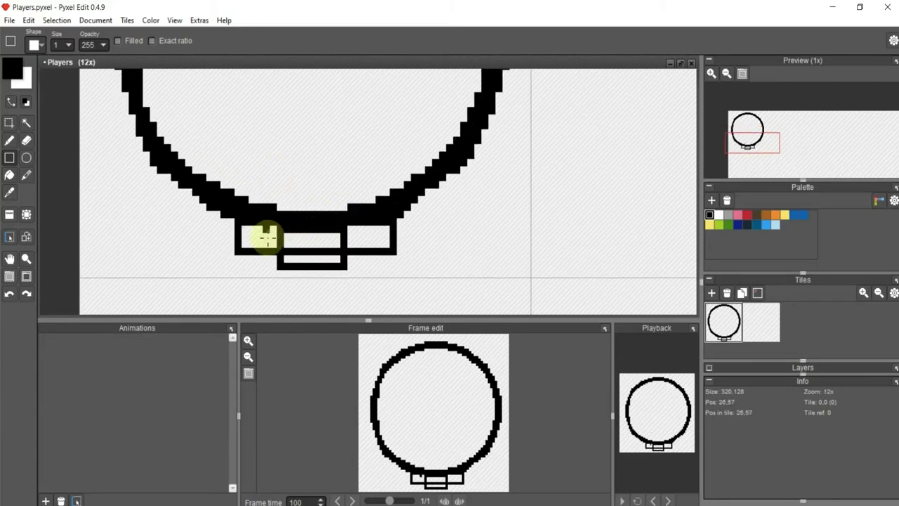
left_click(26, 141)
mouse_move(331, 260)
left_mouse_down()
mouse_move(281, 253)
mouse_move(344, 246)
mouse_move(295, 232)
mouse_move(323, 239)
left_mouse_up()
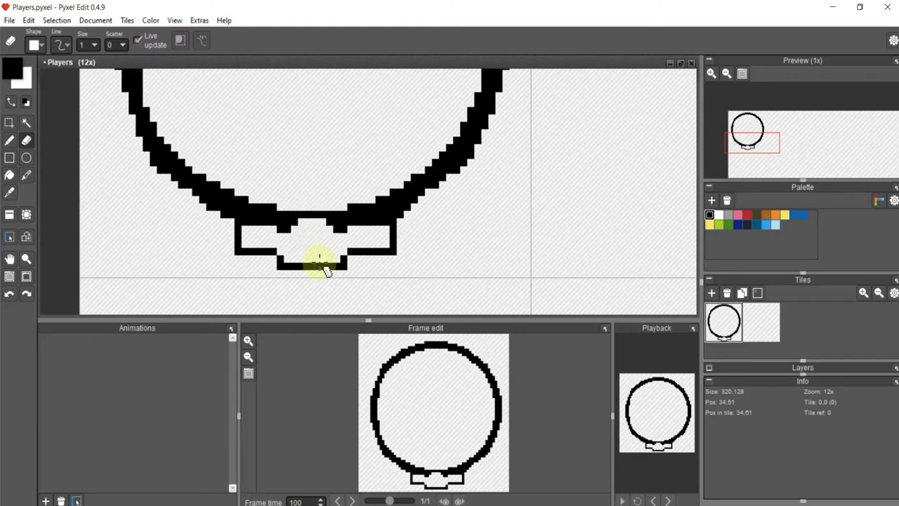
scroll(319, 267, "down", 2)
scroll(323, 232, "up", 3)
scroll(316, 232, "up", 2)
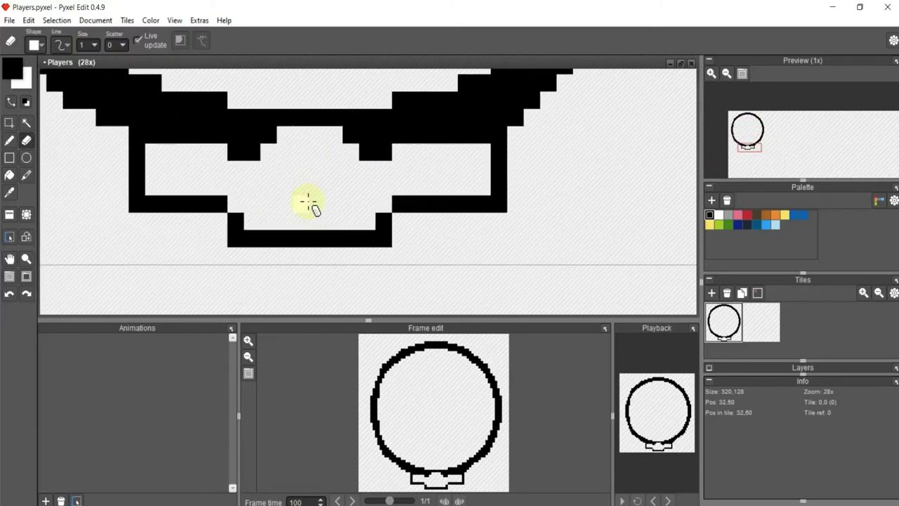
Draw a black row under the knot and erase its upper bottom row.
left_click(10, 140)
left_click_drag(269, 255, 350, 255)
left_click(26, 140)
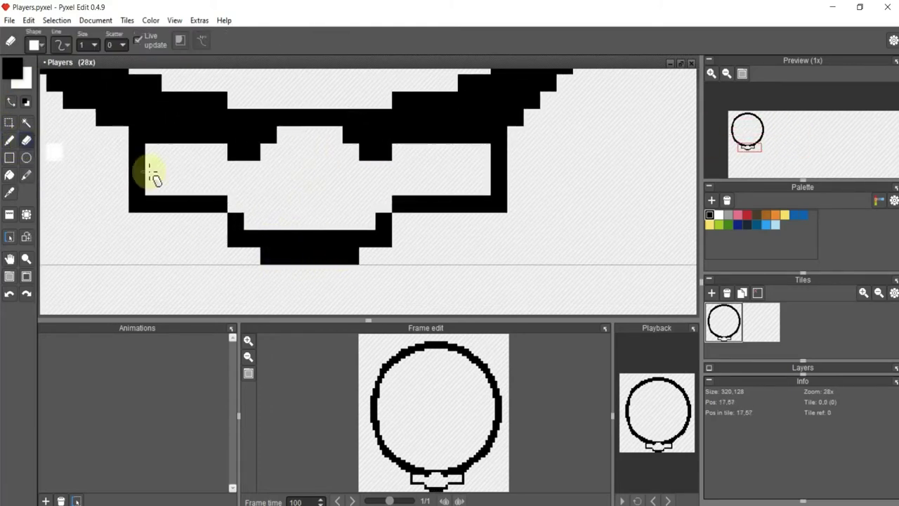
left_click(286, 238)
left_click_drag(281, 239, 339, 236)
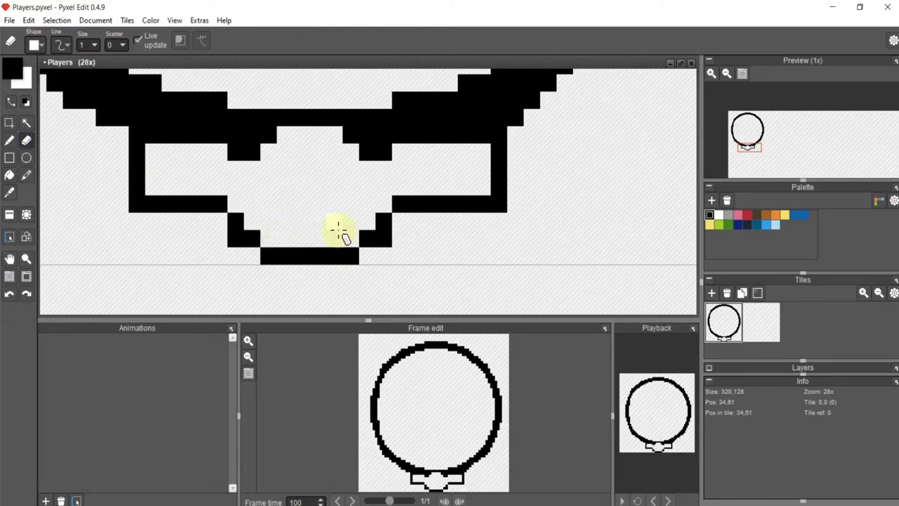
scroll(338, 231, "down", 5)
scroll(327, 171, "down", 2)
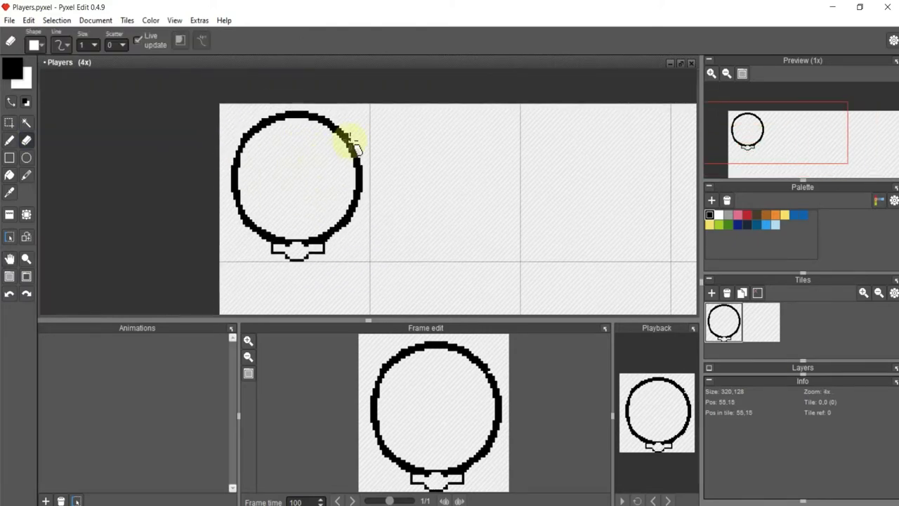
Pick red, undo a trial interior fill, and fill the doubled-outline gap.
left_click(746, 216)
left_click(7, 177)
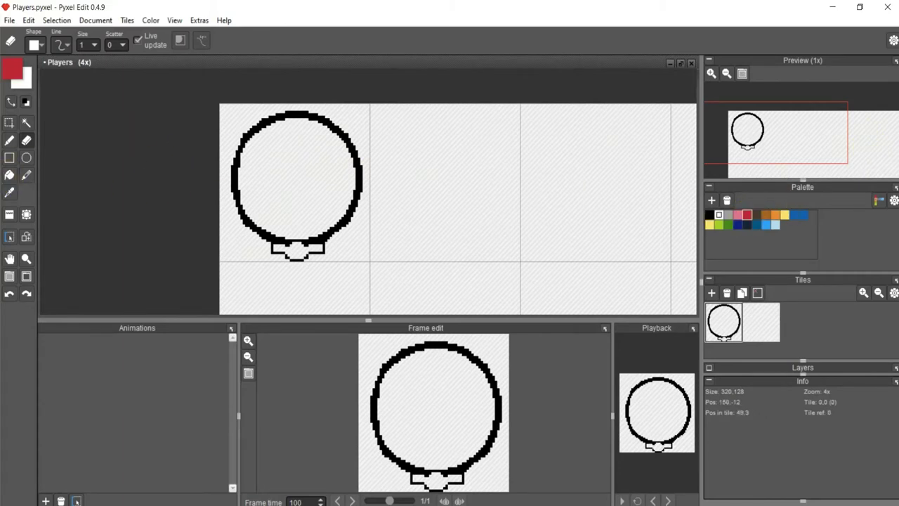
left_click(316, 125)
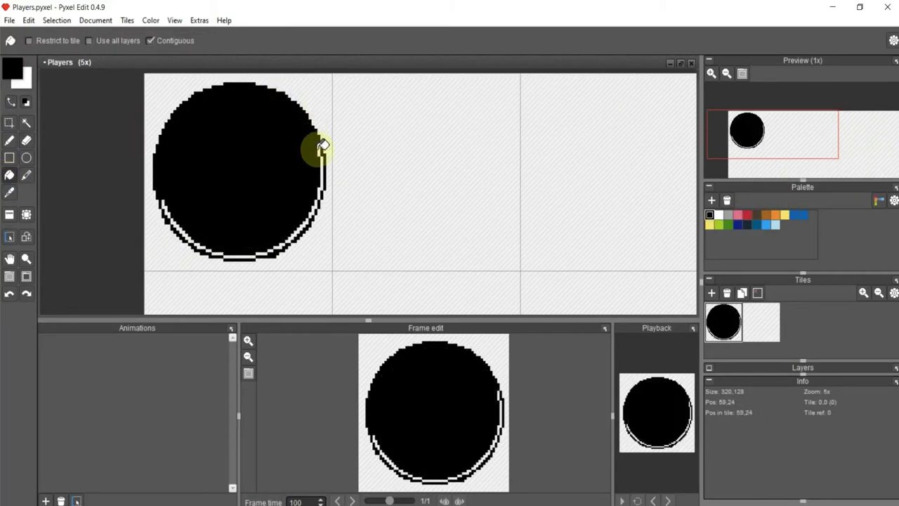
key("ctrl+z")
mouse_move(325, 170)
left_mouse_down()
mouse_move(316, 207)
mouse_move(290, 241)
left_mouse_up()
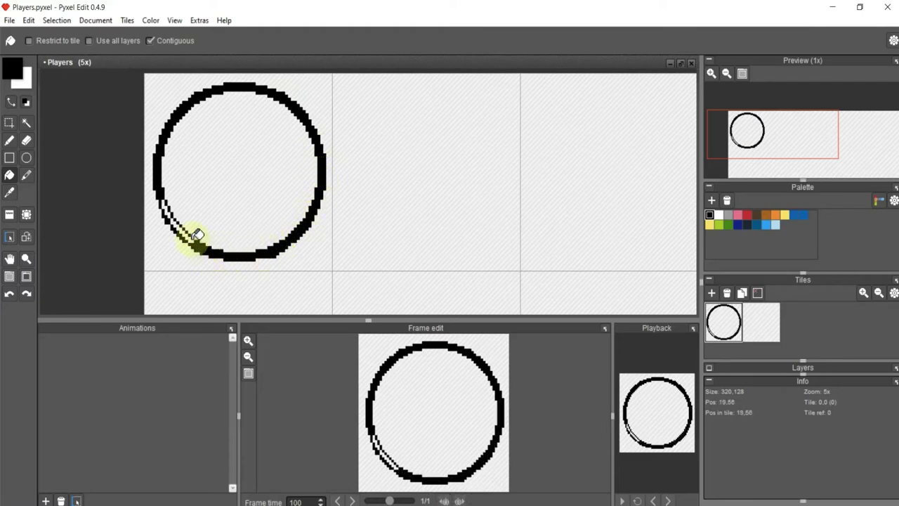
Select the circle's tile, delete it, and undo to restore it.
left_click(9, 122)
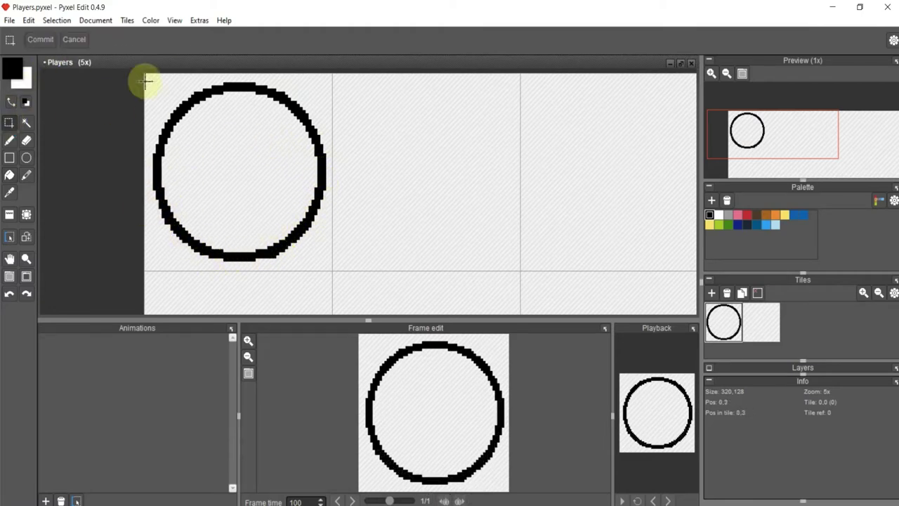
mouse_move(144, 72)
left_mouse_down()
mouse_move(330, 270)
mouse_move(324, 261)
left_mouse_up()
key("Delete")
key("ctrl+z")
Move the circle slightly right and down, then draw two stacked rectangles beneath it.
left_click_drag(234, 130, 239, 133)
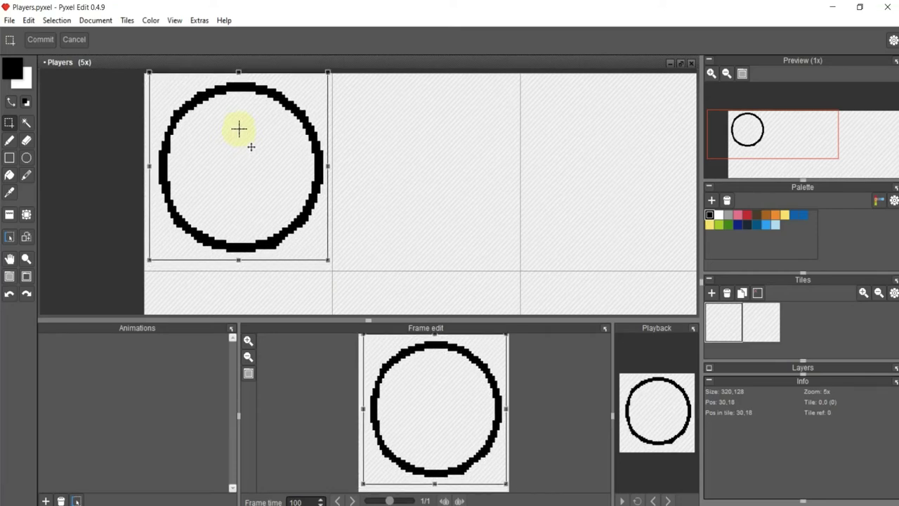
left_click(130, 120)
left_click(9, 157)
scroll(212, 235, "up", 4)
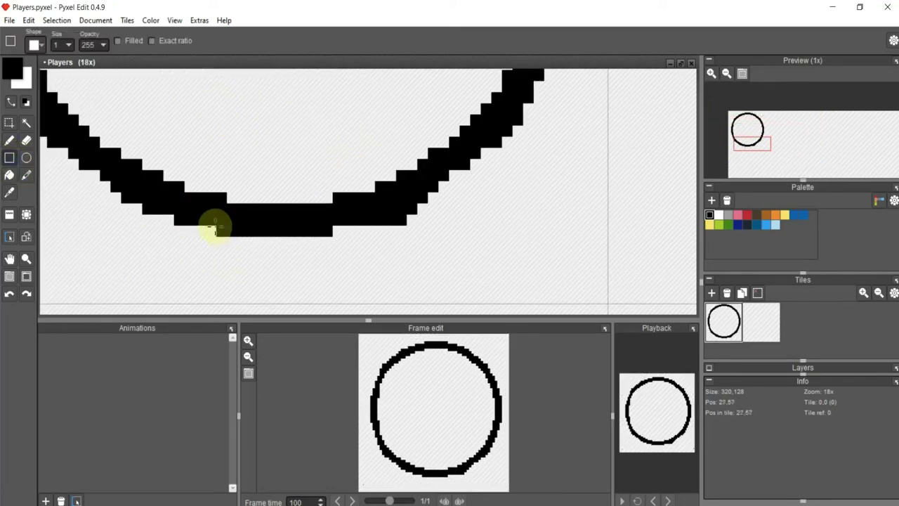
mouse_move(169, 216)
left_mouse_down()
mouse_move(391, 280)
mouse_move(401, 265)
left_mouse_up()
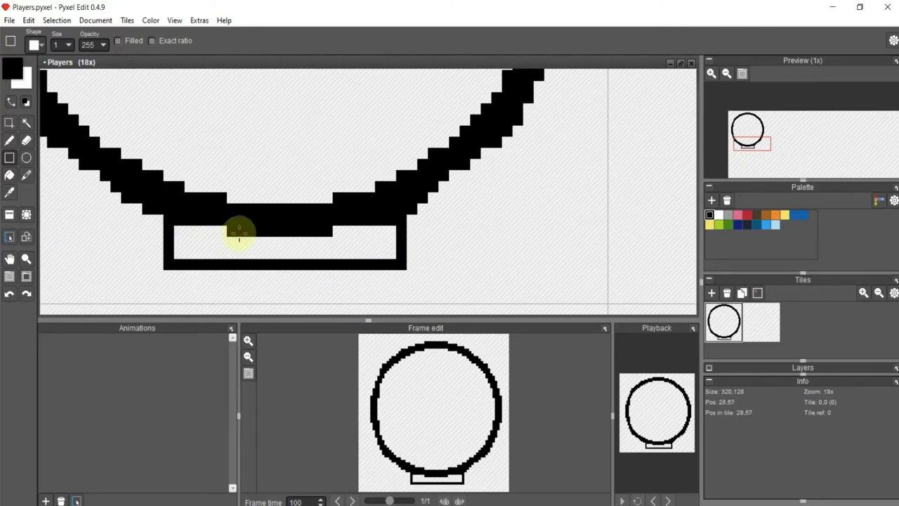
left_click_drag(233, 240, 328, 291)
Shape the knot: erase overlaps, add a black bottom row, open the middle row.
scroll(316, 241, "down", 1)
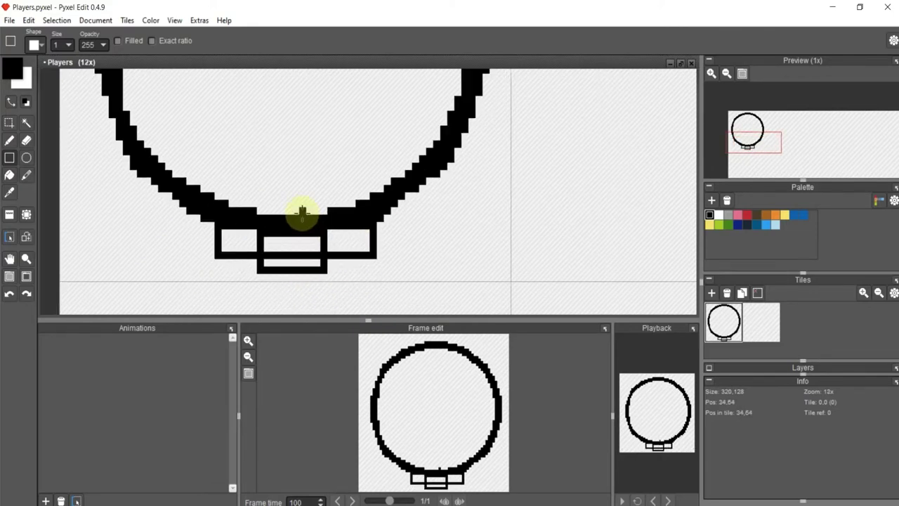
scroll(299, 204, "down", 1)
scroll(300, 204, "up", 1)
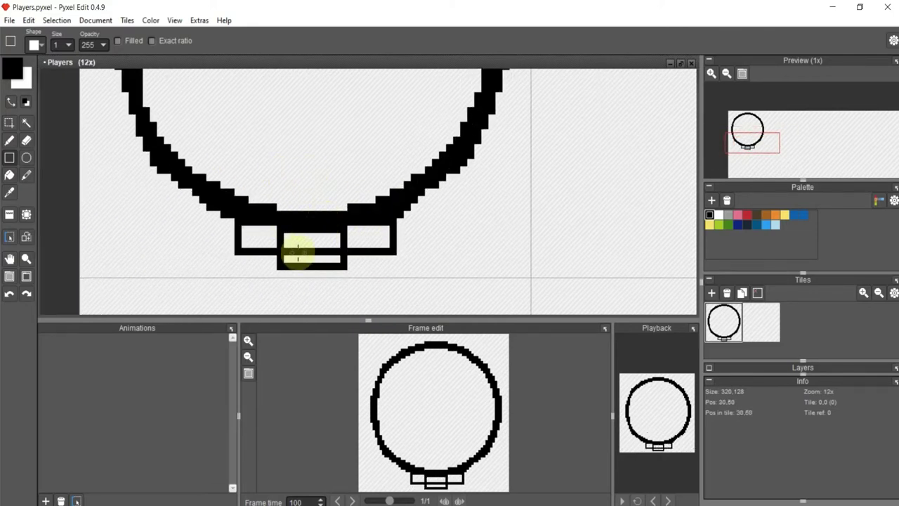
left_click(26, 141)
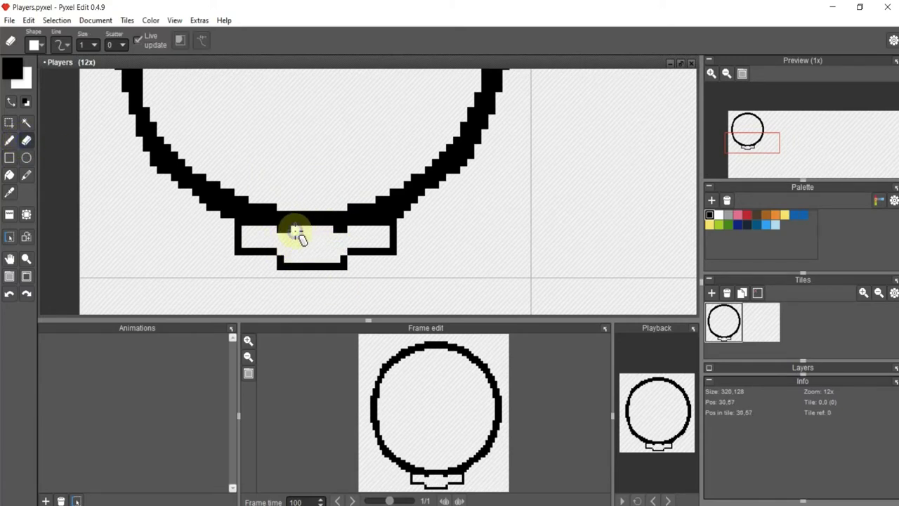
scroll(318, 227, "down", 1)
scroll(316, 247, "down", 1)
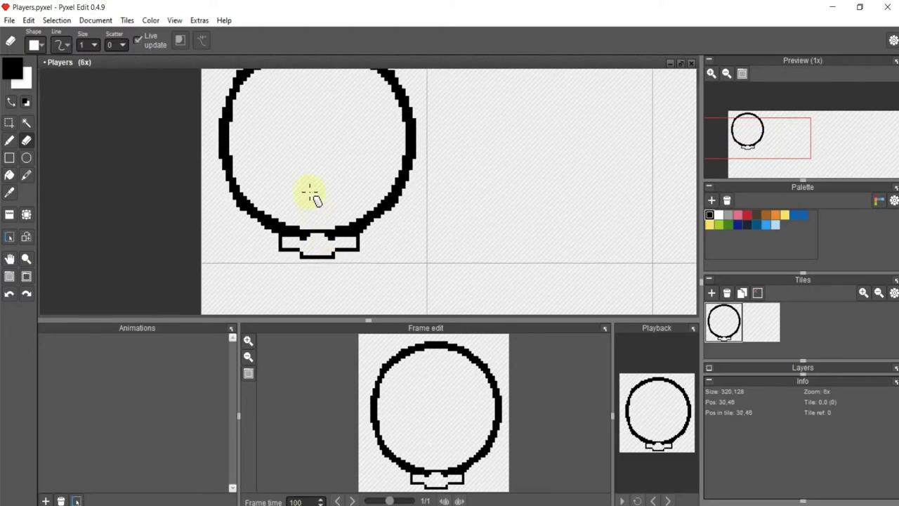
scroll(311, 194, "up", 2)
scroll(329, 241, "up", 2)
key("b")
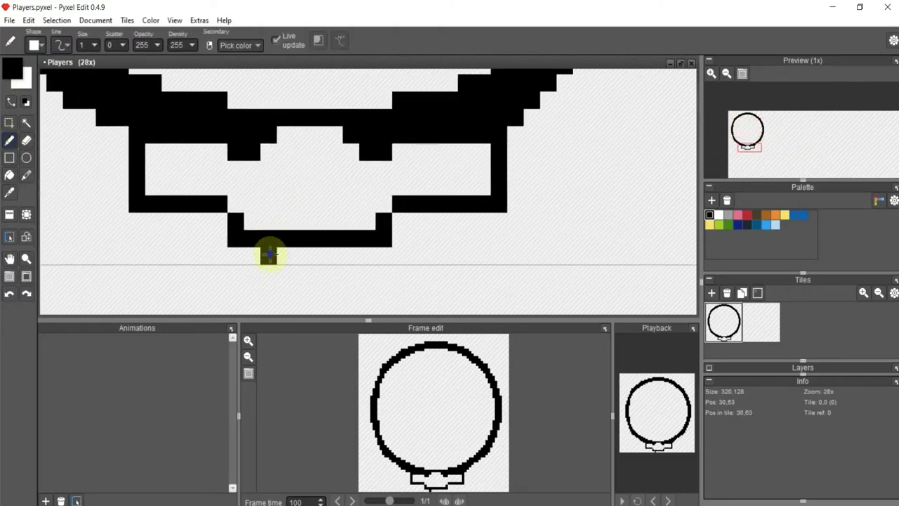
left_click_drag(269, 255, 354, 256)
key("e")
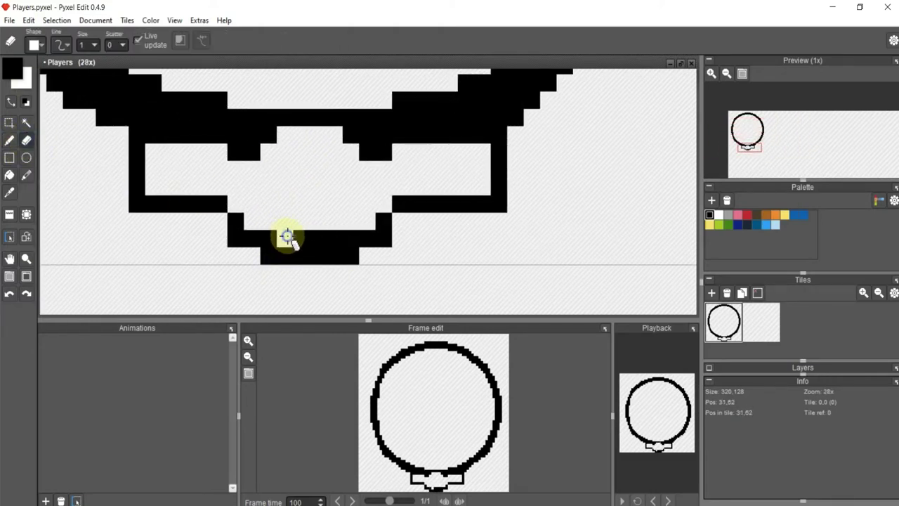
left_click_drag(288, 238, 345, 237)
Make red the drawing colour.
scroll(337, 232, "down", 2)
scroll(328, 180, "down", 1)
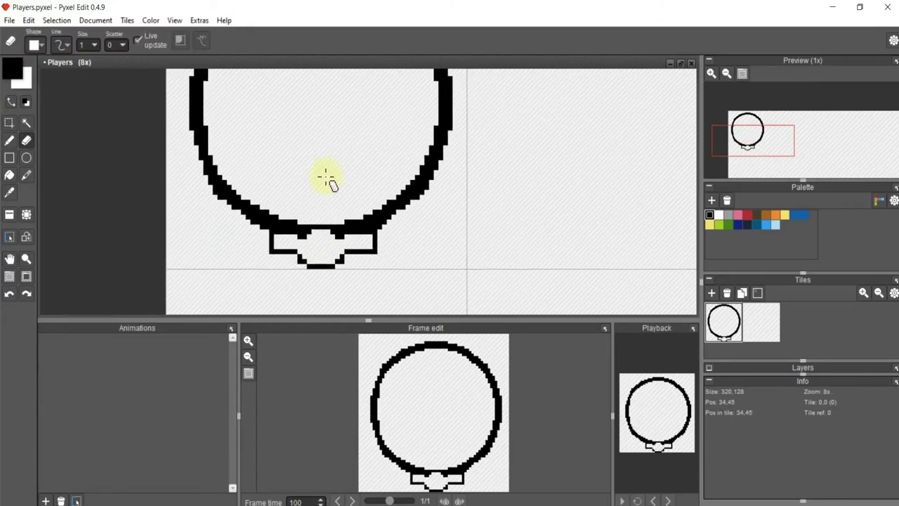
scroll(327, 178, "down", 1)
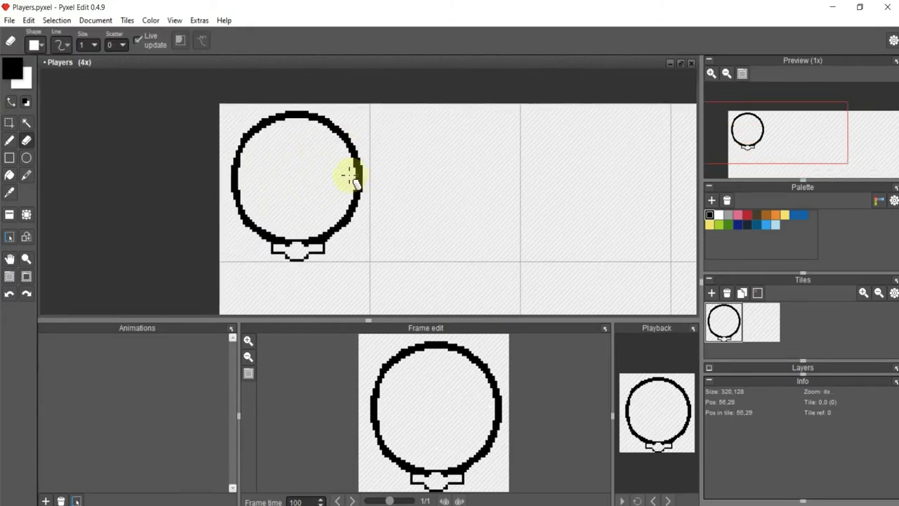
left_click(747, 214)
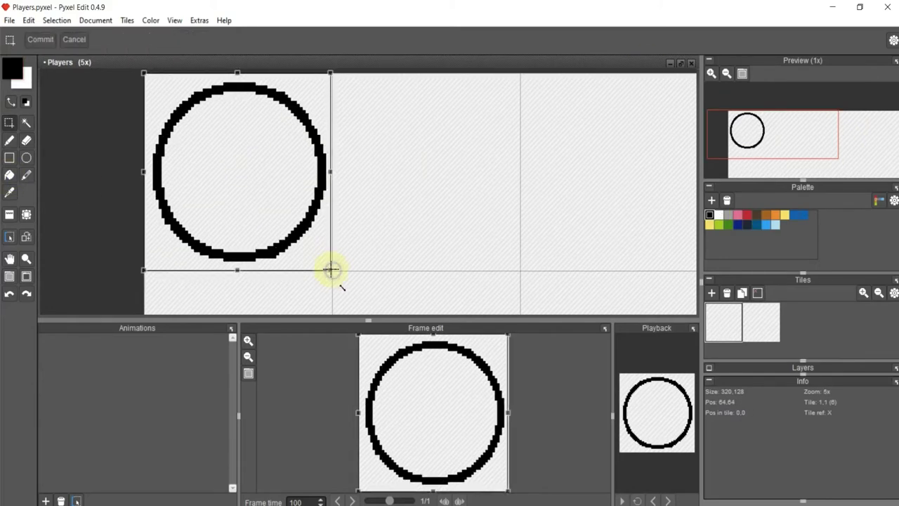
Shrink the circle slightly, nudge it right and down, and commit.
left_click_drag(331, 266, 323, 261)
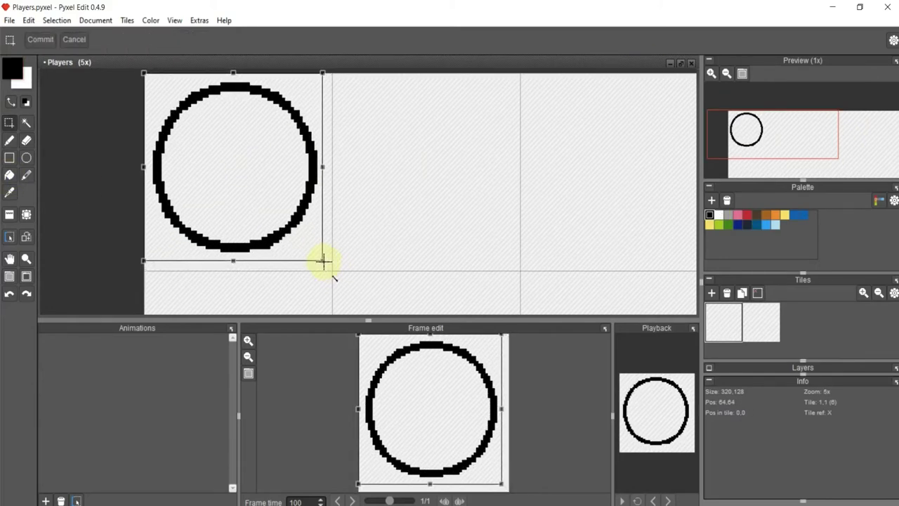
left_click_drag(247, 142, 250, 150)
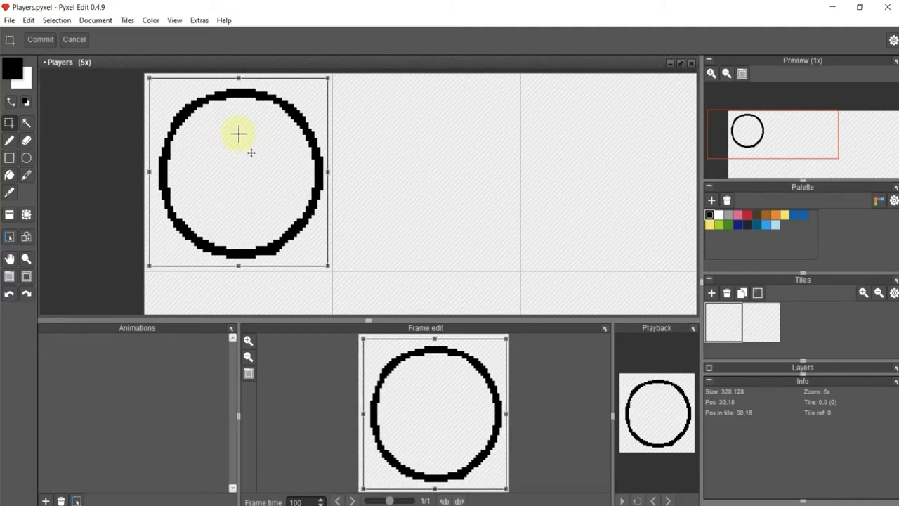
key("Return")
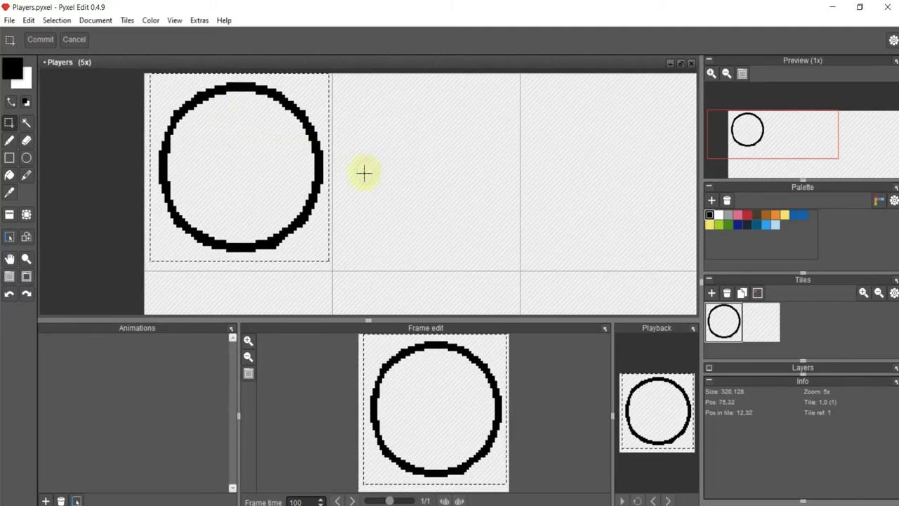
Draw a wide rectangle and a smaller one stacked beneath the circle.
left_click(10, 157)
scroll(211, 235, "up", 3)
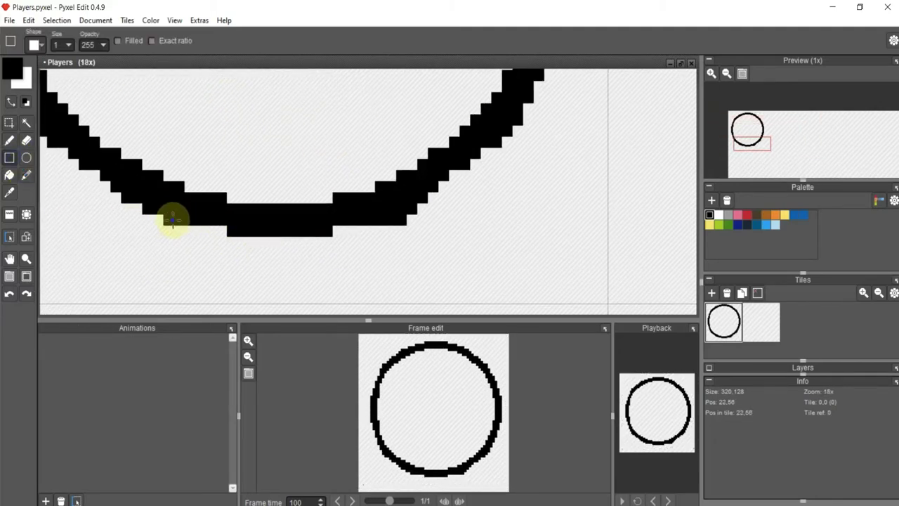
mouse_move(172, 218)
left_mouse_down()
mouse_move(390, 281)
mouse_move(399, 262)
left_mouse_up()
left_click_drag(232, 240, 326, 293)
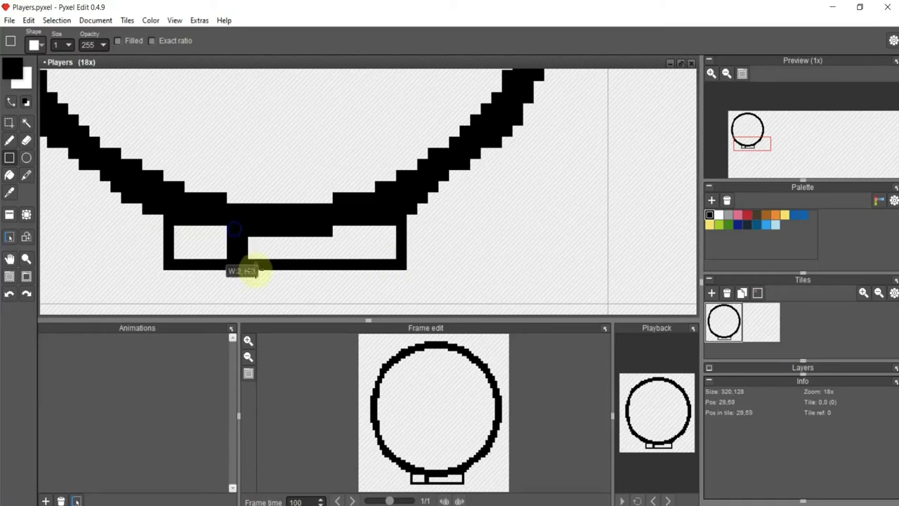
scroll(321, 281, "down", 2)
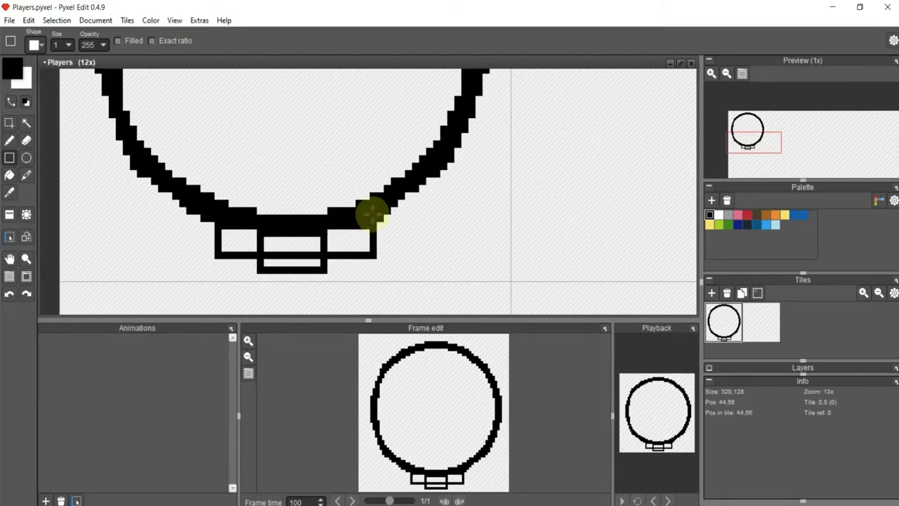
scroll(351, 203, "down", 1)
scroll(279, 171, "up", 1)
Erase inside the rectangles and draw a black pixel row along the knot's bottom.
left_click(26, 140)
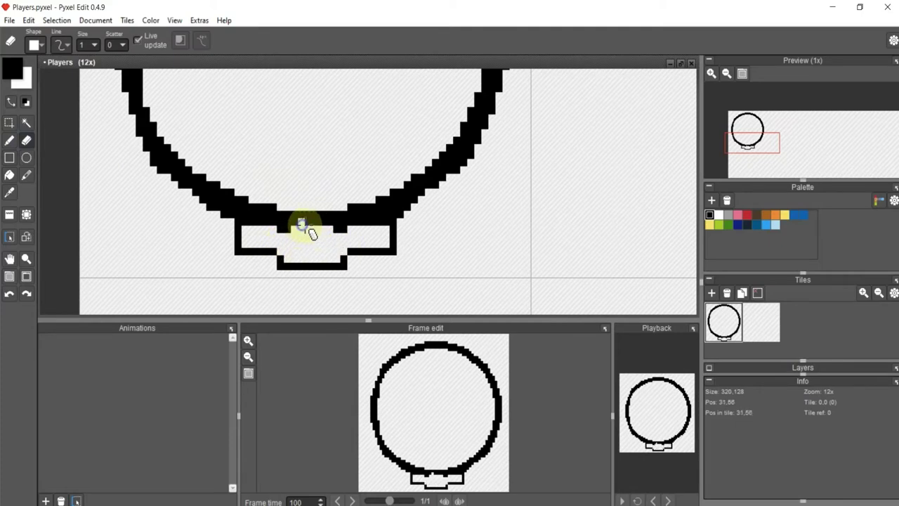
scroll(318, 239, "down", 1)
scroll(312, 200, "down", 1)
scroll(330, 252, "up", 3)
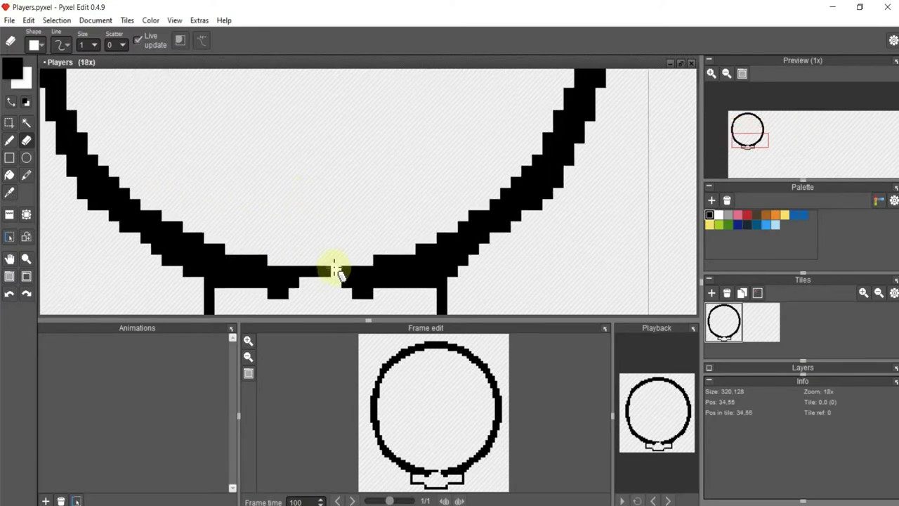
scroll(312, 207, "up", 2)
left_click(9, 140)
left_click_drag(269, 256, 351, 256)
Pick red as the drawing colour.
key("e")
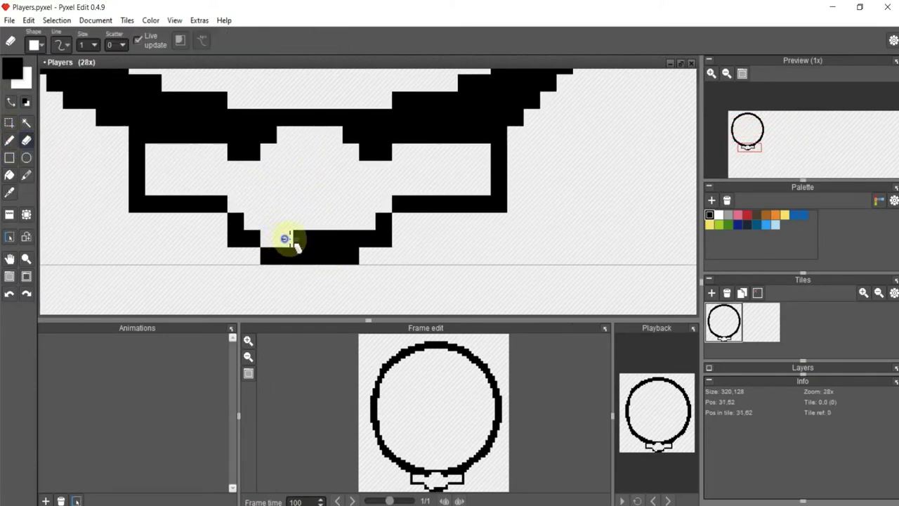
scroll(342, 237, "down", 2)
scroll(330, 203, "down", 1)
scroll(309, 186, "down", 2)
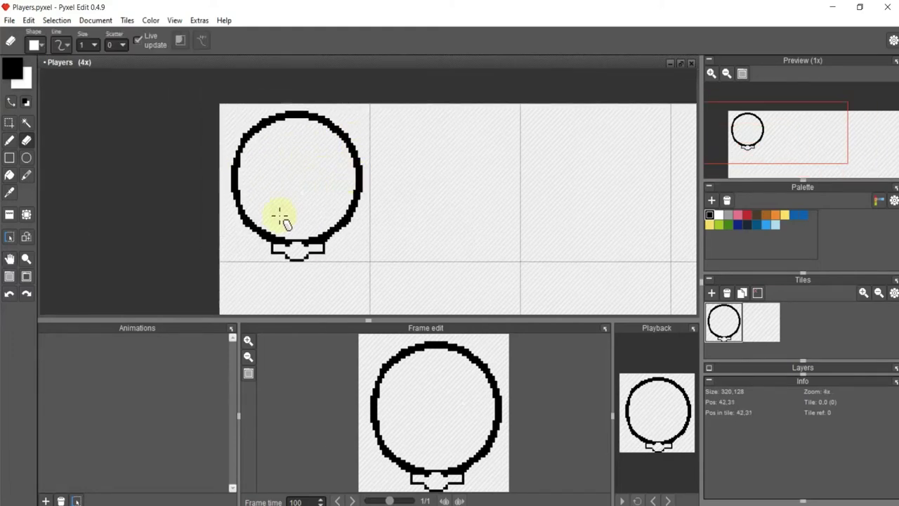
left_click(746, 215)
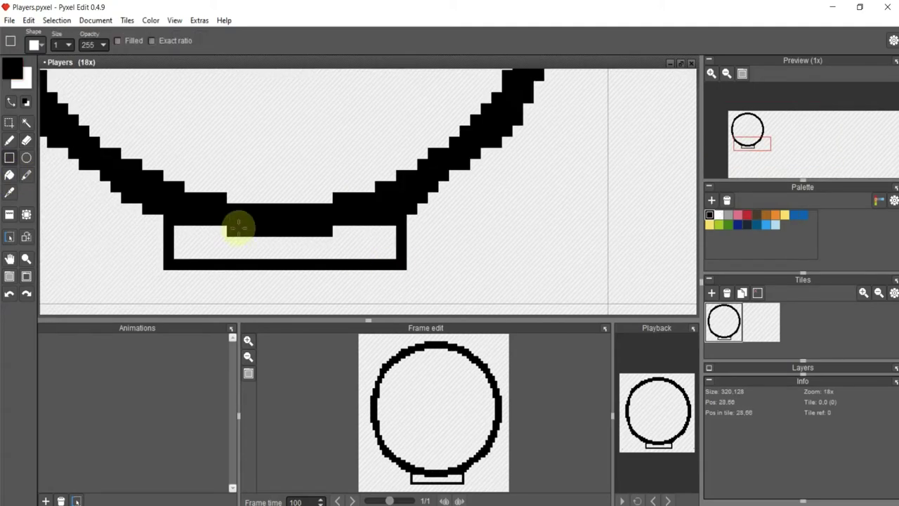
Draw a rectangle under the balloon circle as the knot's base.
left_click_drag(233, 231, 327, 289)
scroll(321, 277, "down", 1)
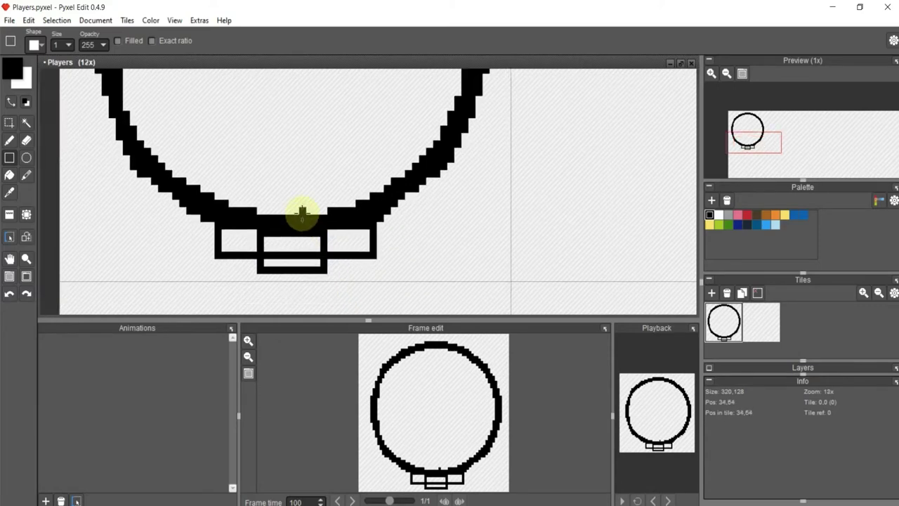
scroll(330, 203, "down", 1)
scroll(279, 171, "up", 1)
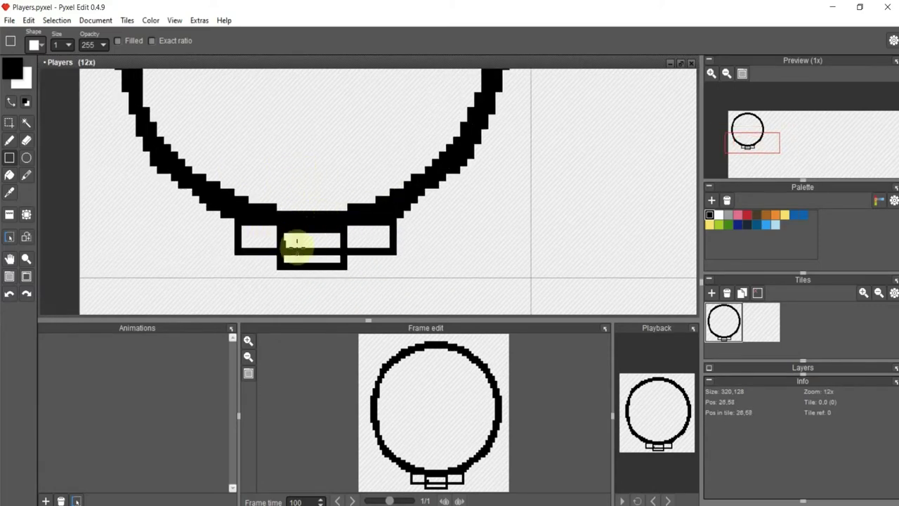
Add a black row of pixels beneath the knot's rectangle.
left_click(26, 140)
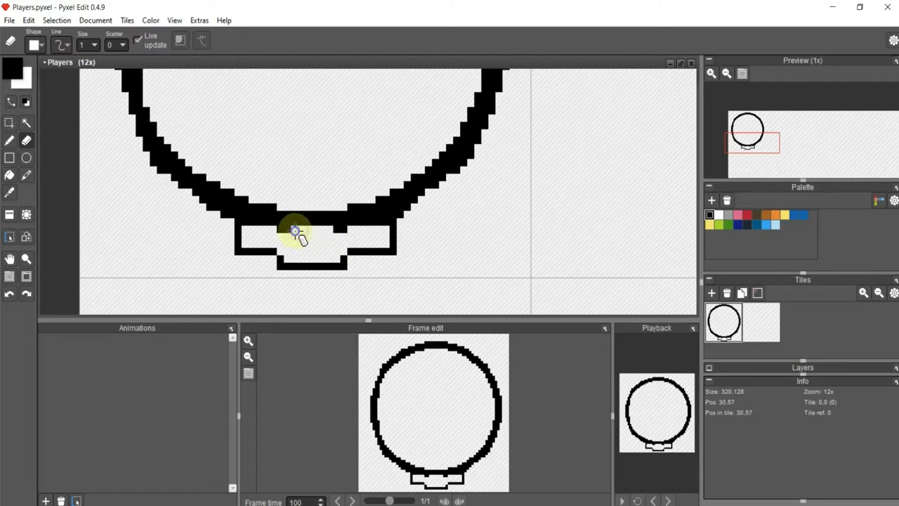
scroll(320, 242, "down", 1)
scroll(311, 194, "down", 1)
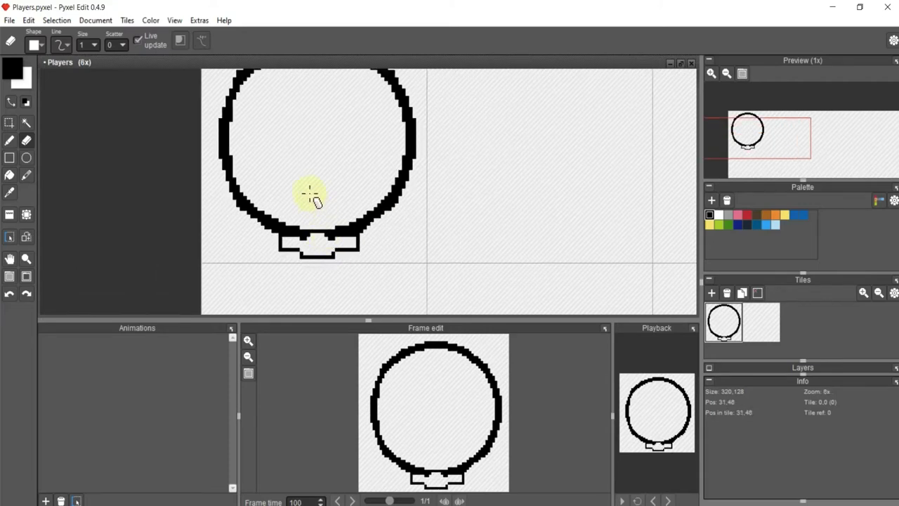
scroll(330, 260, "up", 3)
scroll(312, 208, "up", 1)
left_click(9, 140)
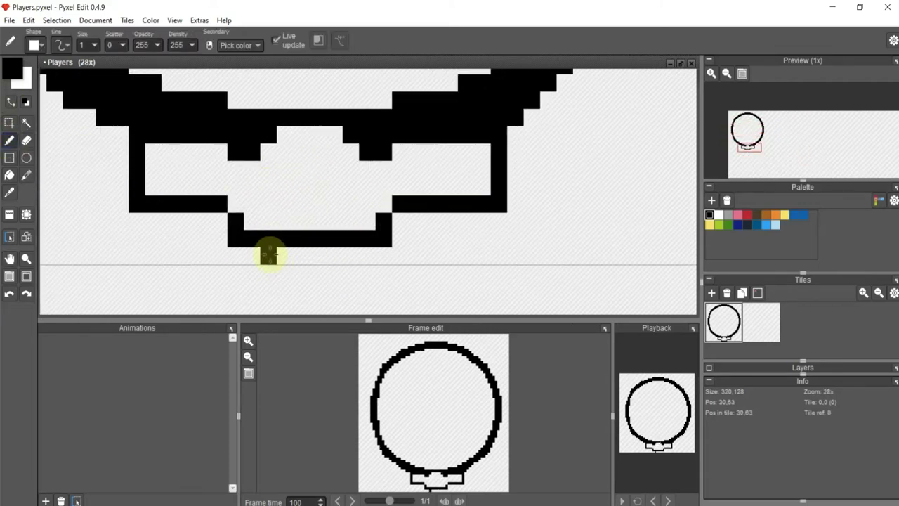
left_click_drag(268, 255, 351, 255)
Erase pixels along the knot's lower edge.
left_click(26, 139)
mouse_move(301, 241)
left_mouse_down()
mouse_move(288, 237)
mouse_move(341, 236)
left_mouse_up()
scroll(335, 231, "down", 3)
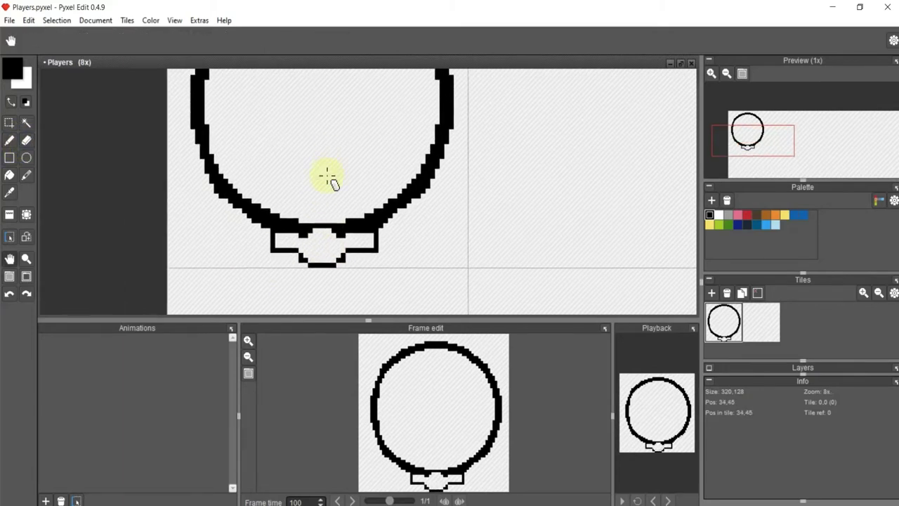
scroll(316, 181, "down", 2)
key("space")
scroll(309, 163, "up", 1)
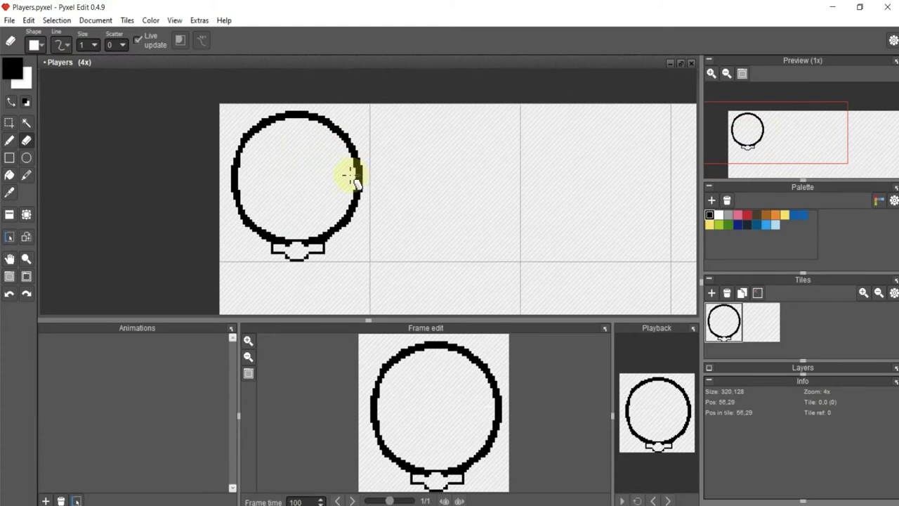
Pick red, then sample black from the balloon outline as the drawing colour.
left_click(746, 215)
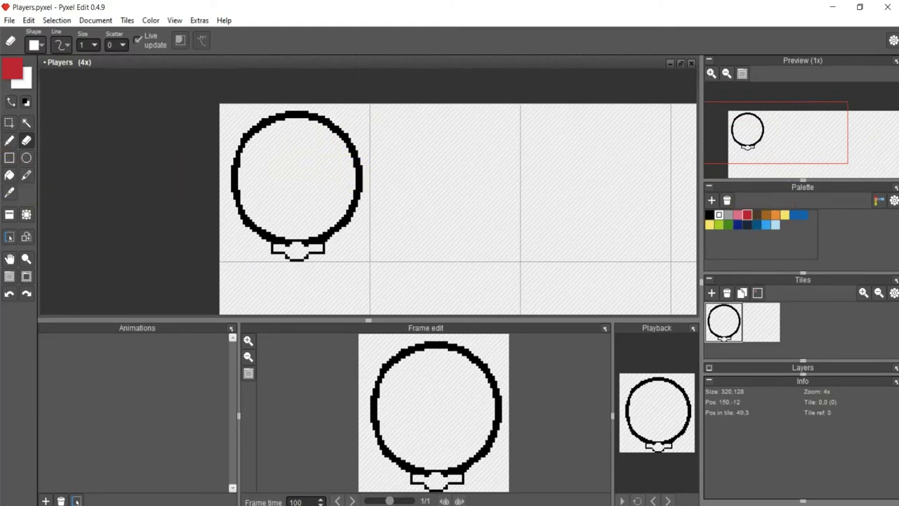
scroll(284, 252, "up", 3)
left_click(284, 253, "alt")
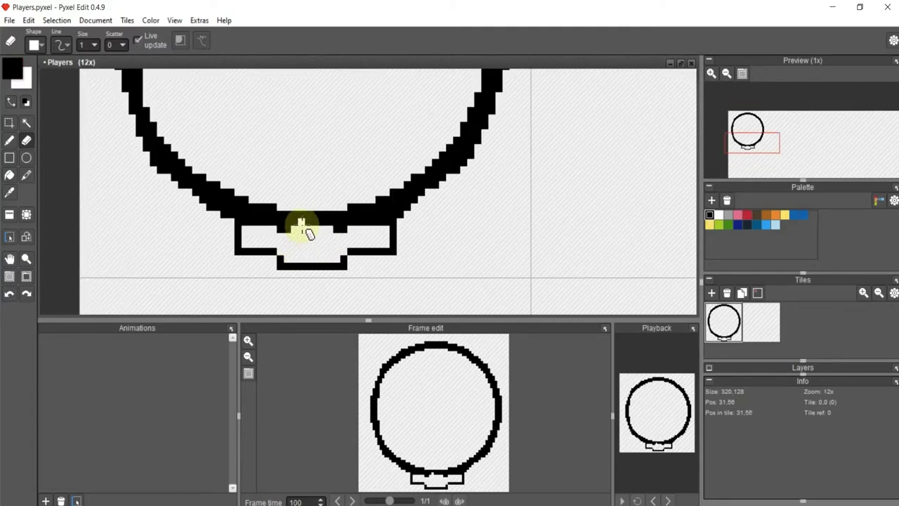
scroll(317, 242, "down", 2)
scroll(321, 217, "up", 2)
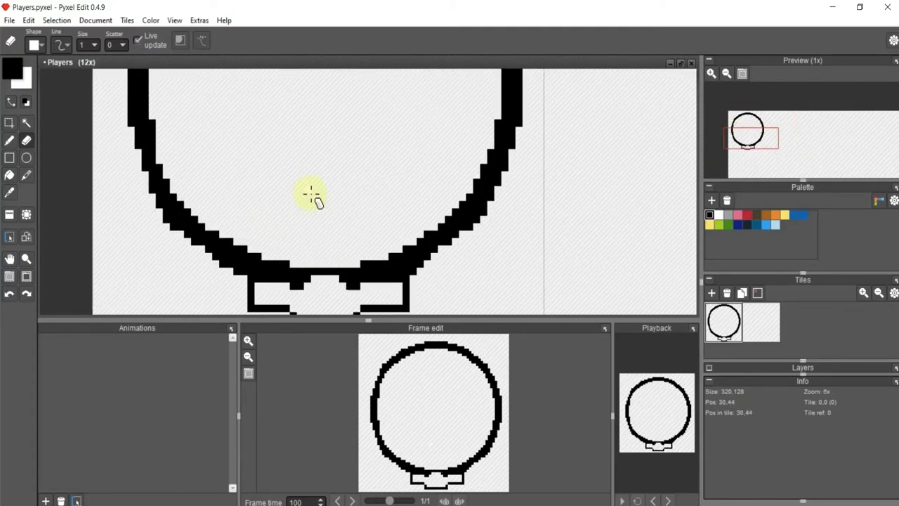
scroll(311, 195, "up", 1)
scroll(315, 140, "up", 2)
Redraw the black row under the knot and erase the stray pixel and extra inner row.
left_click(9, 141)
left_click_drag(268, 256, 319, 257)
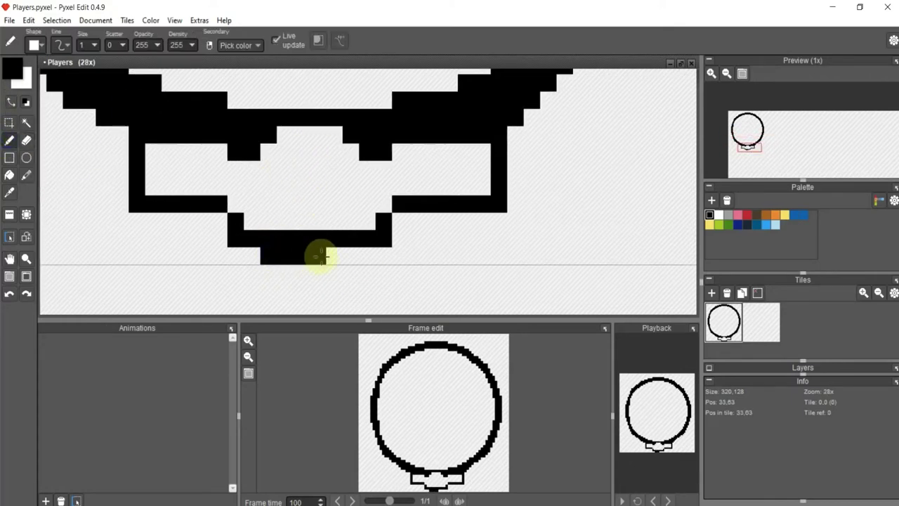
left_click(26, 140)
left_click(269, 238)
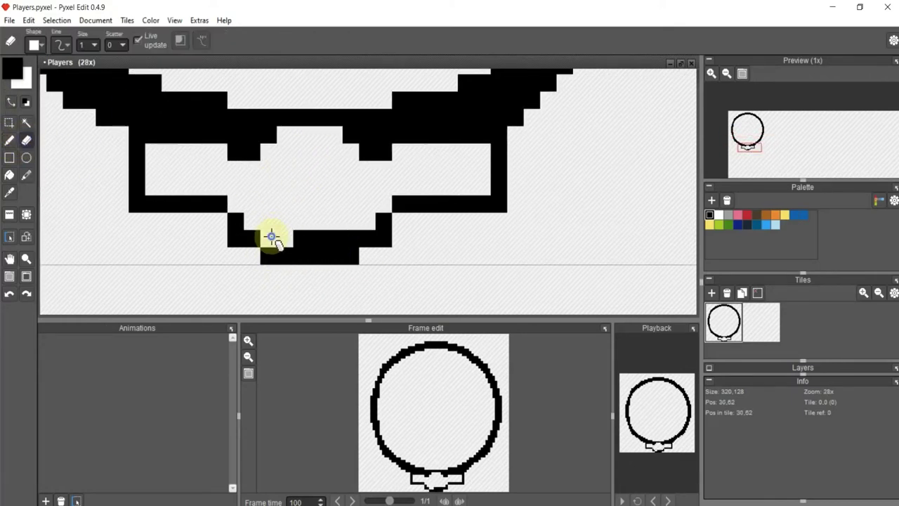
left_click_drag(272, 237, 338, 237)
Select red as the drawing colour again.
scroll(339, 234, "down", 3)
scroll(337, 150, "down", 2)
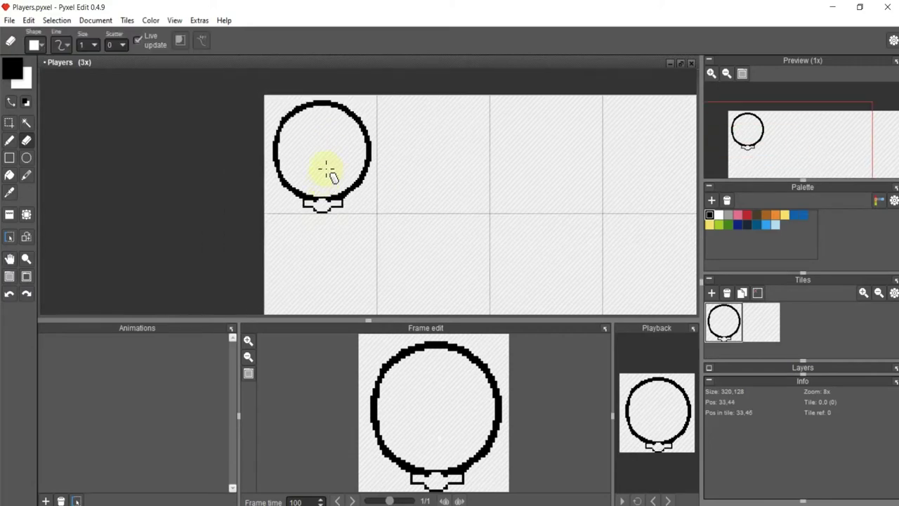
scroll(311, 161, "up", 1)
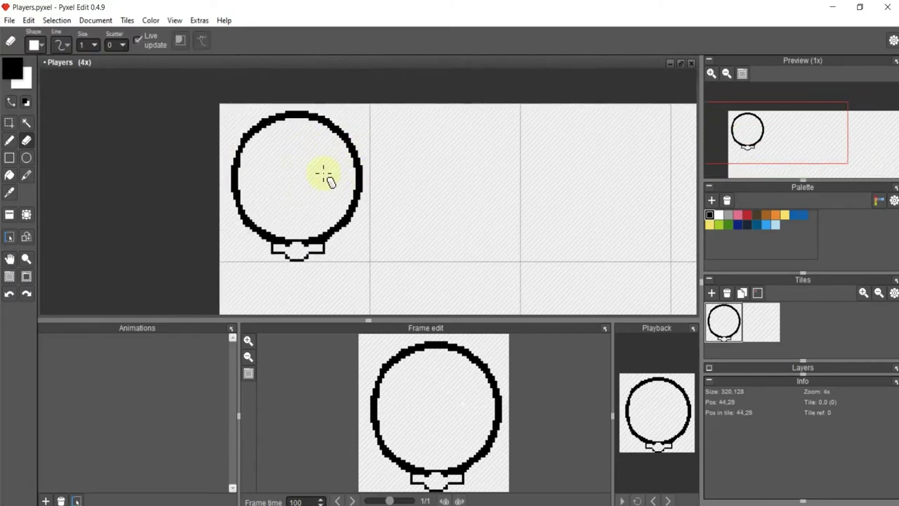
left_click(747, 215)
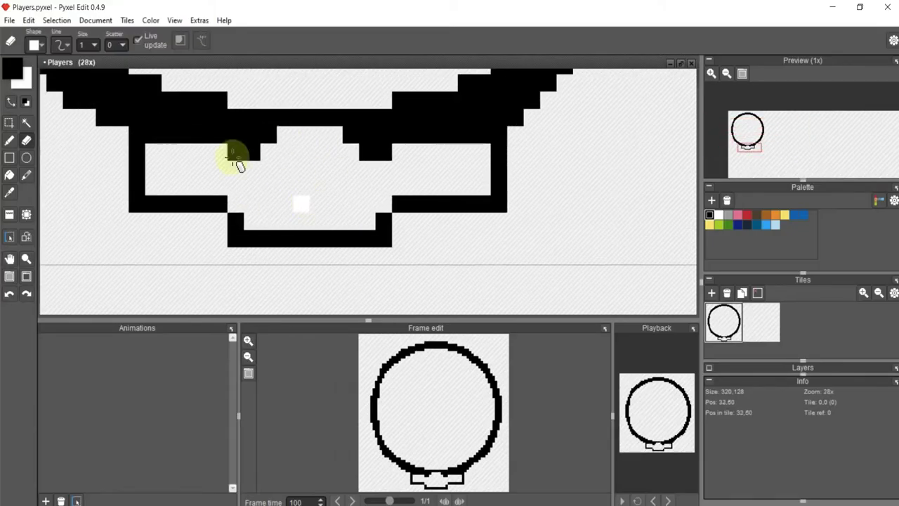
Draw a black block along the knot's bottom and erase the black row inside it.
left_click(9, 141)
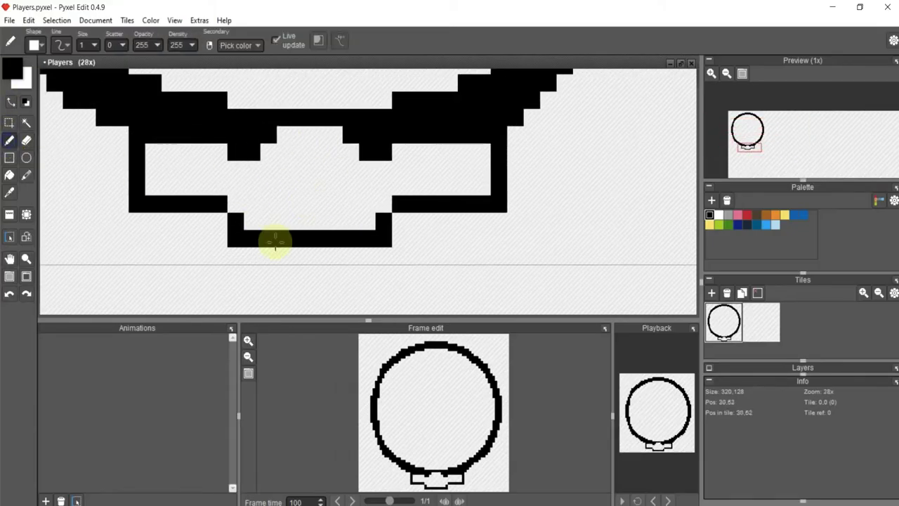
left_click_drag(274, 254, 352, 254)
left_click(26, 139)
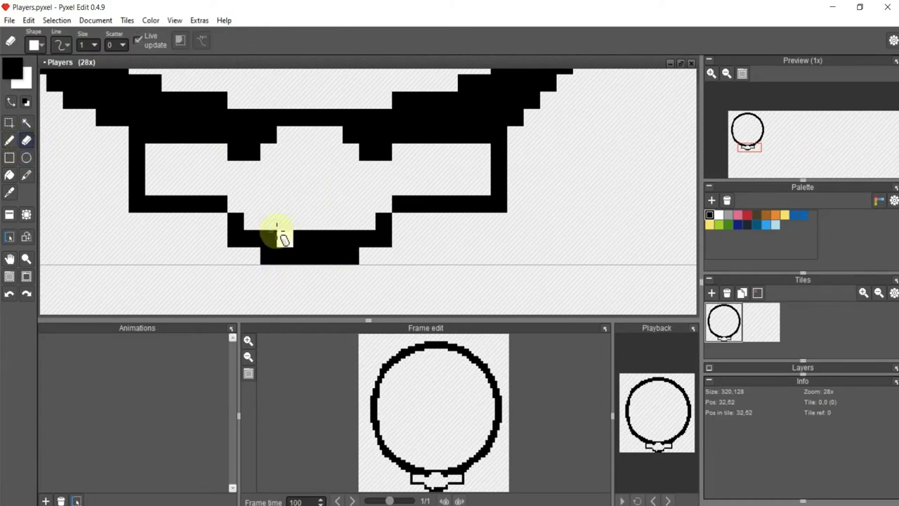
left_click_drag(283, 239, 326, 242)
scroll(346, 238, "down", 3)
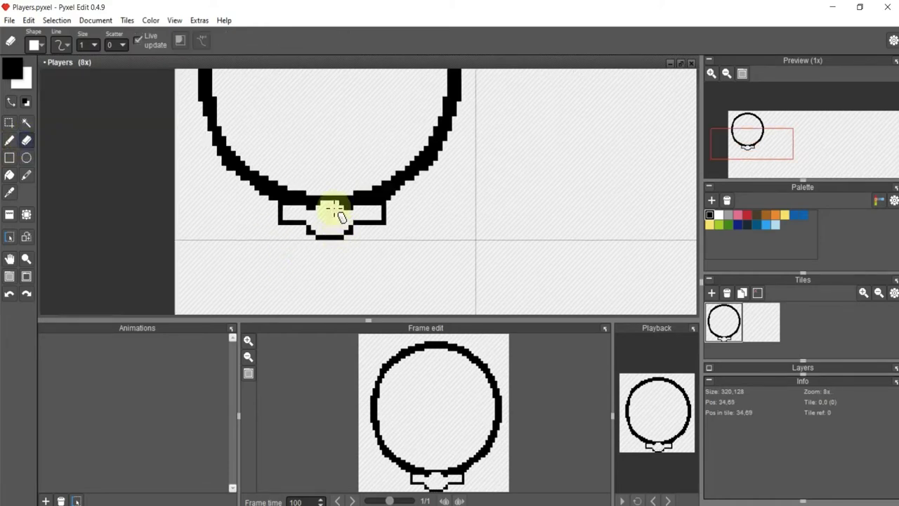
scroll(281, 176, "down", 2)
scroll(309, 162, "up", 1)
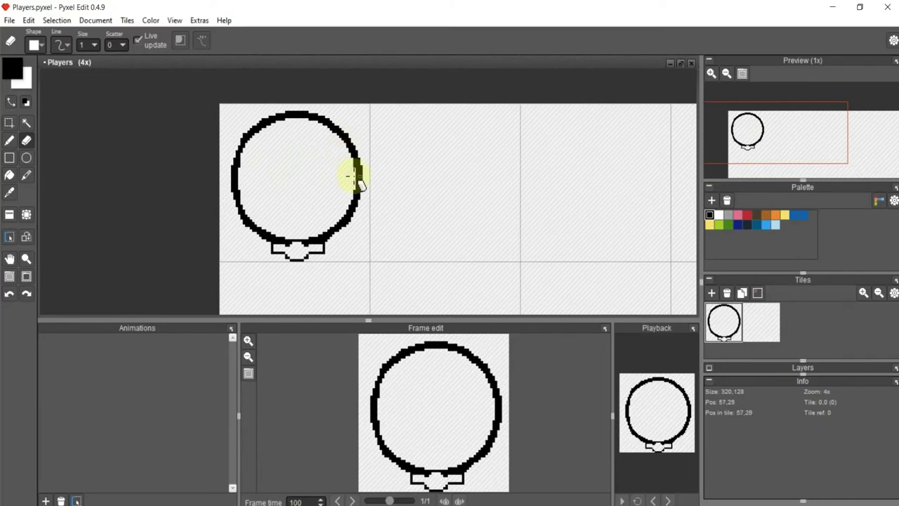
Select the red palette swatch and change it to a brighter red.
left_click(746, 215)
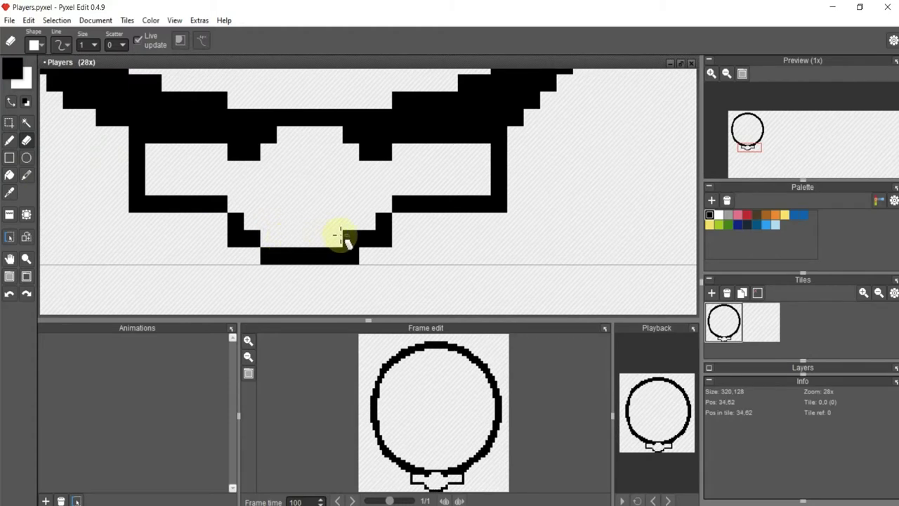
scroll(341, 232, "down", 2)
scroll(327, 170, "down", 3)
scroll(308, 184, "down", 2)
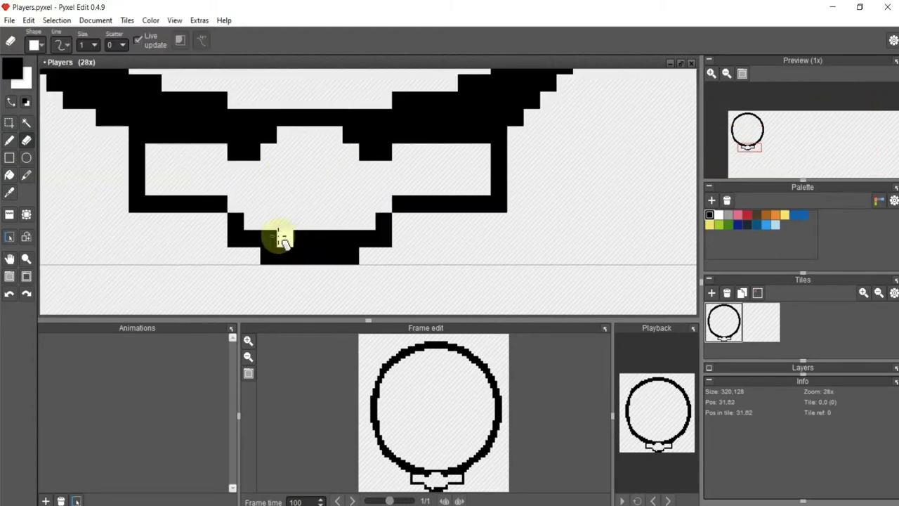
scroll(343, 234, "down", 2)
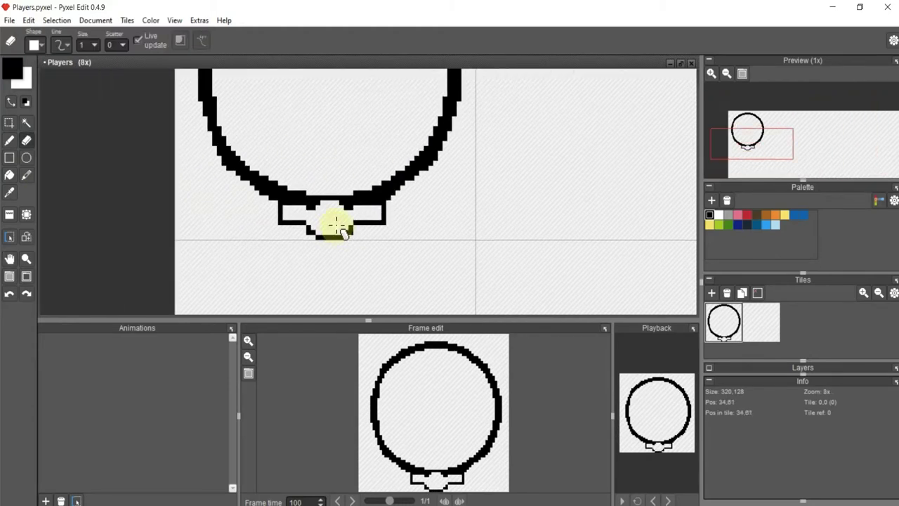
scroll(330, 221, "down", 1)
scroll(321, 181, "down", 3)
scroll(309, 163, "up", 1)
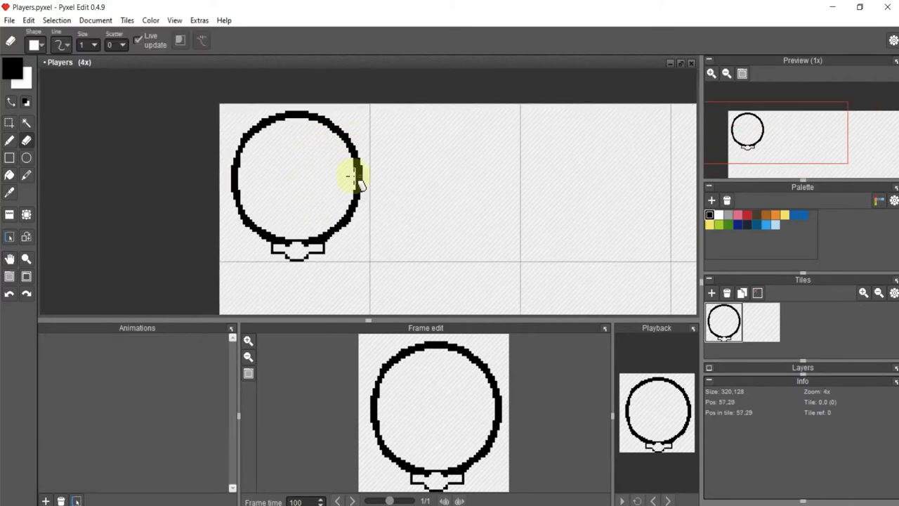
left_click(747, 215)
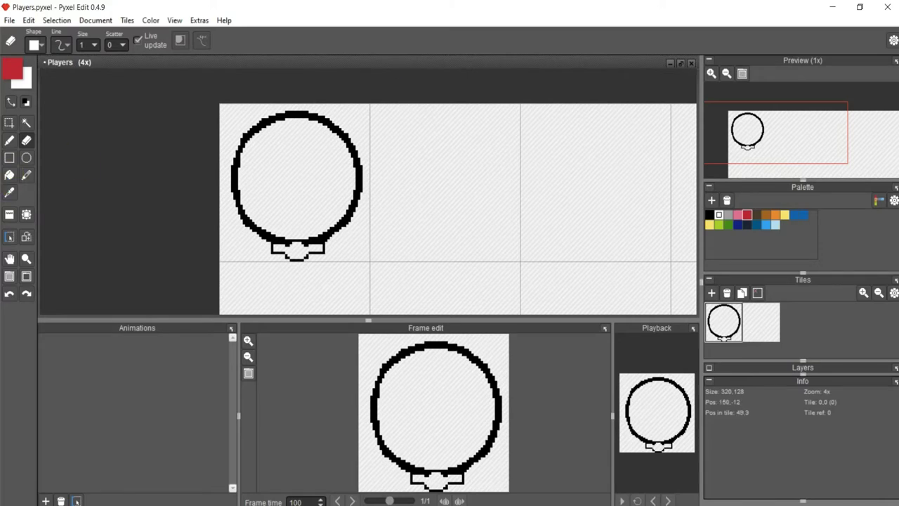
scroll(283, 245, "up", 1)
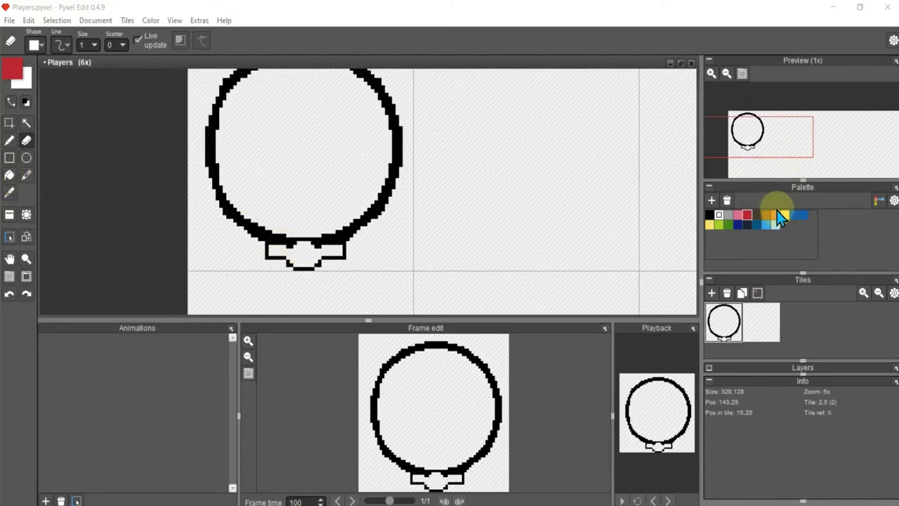
double_click(747, 217)
left_click(250, 184)
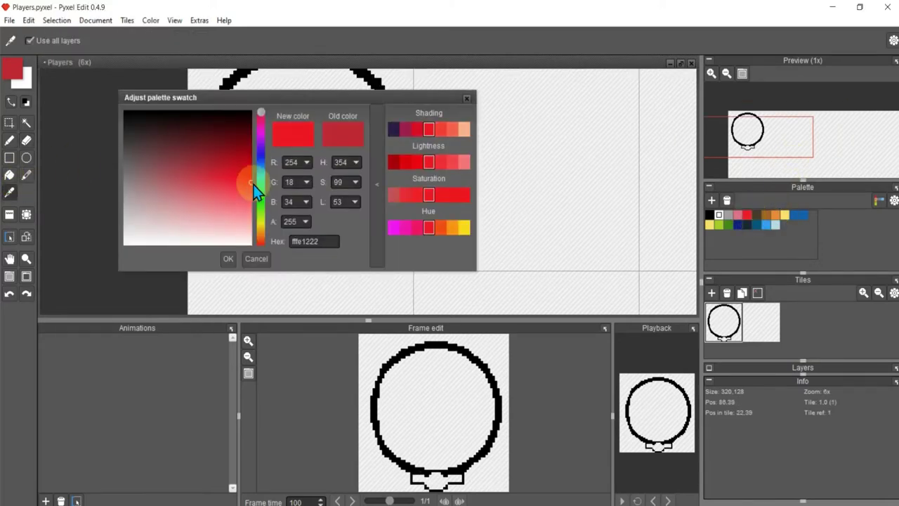
left_click(228, 259)
Flood-fill the balloon circle and the bow beneath it with the brighter red.
left_click(9, 175)
left_click(302, 175)
left_click(302, 251)
scroll(321, 185, "down", 2)
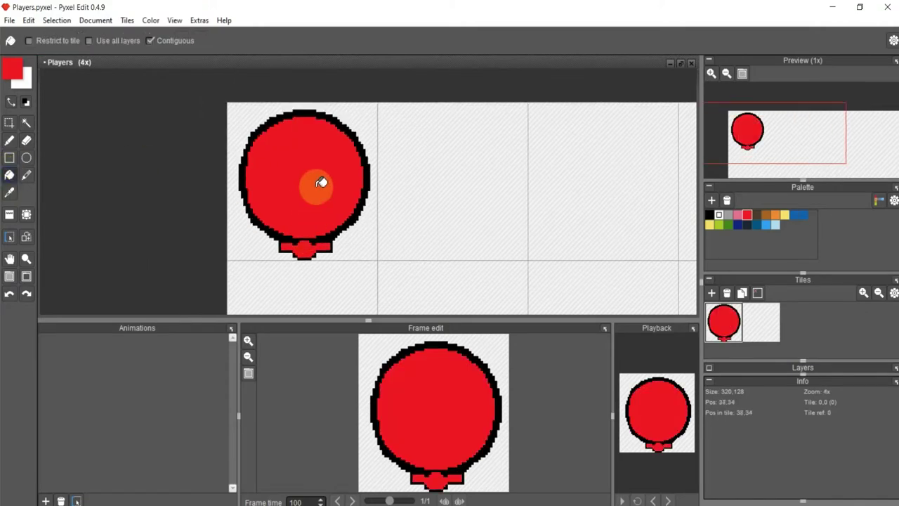
scroll(311, 183, "up", 1)
scroll(281, 148, "down", 3)
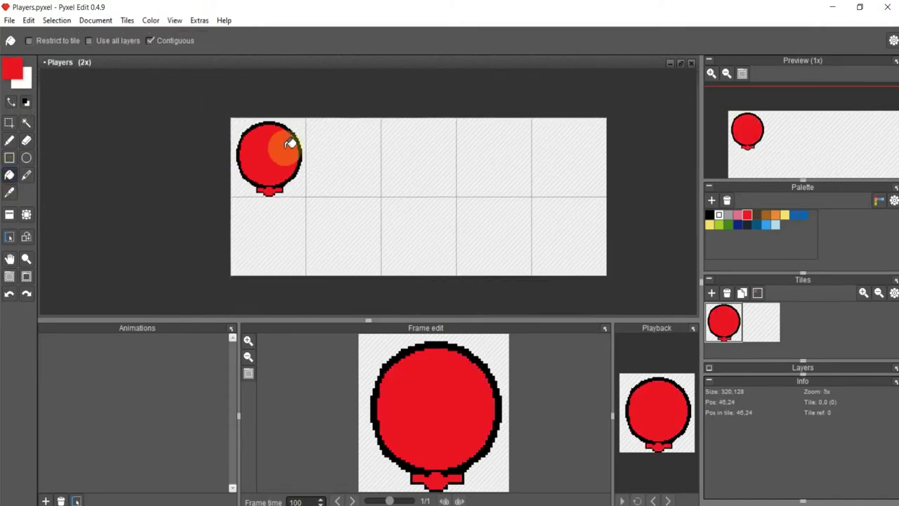
scroll(281, 153, "up", 2)
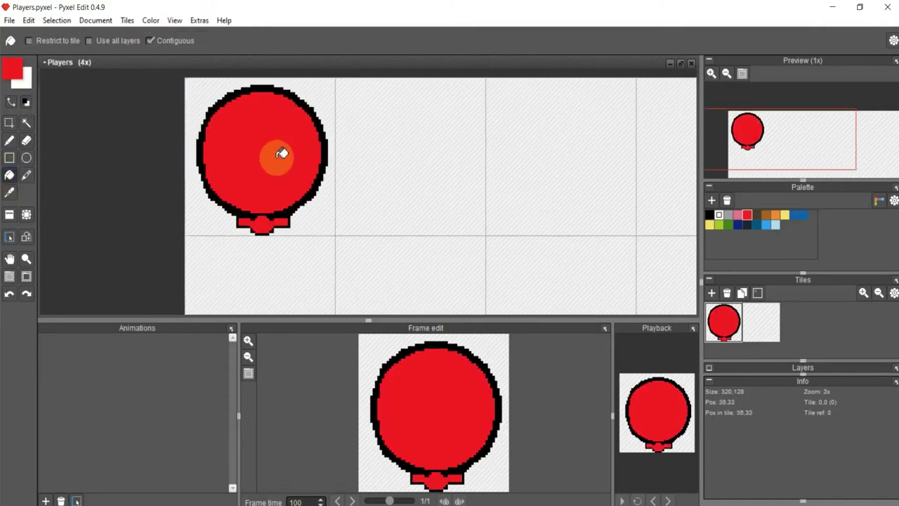
left_click(29, 237)
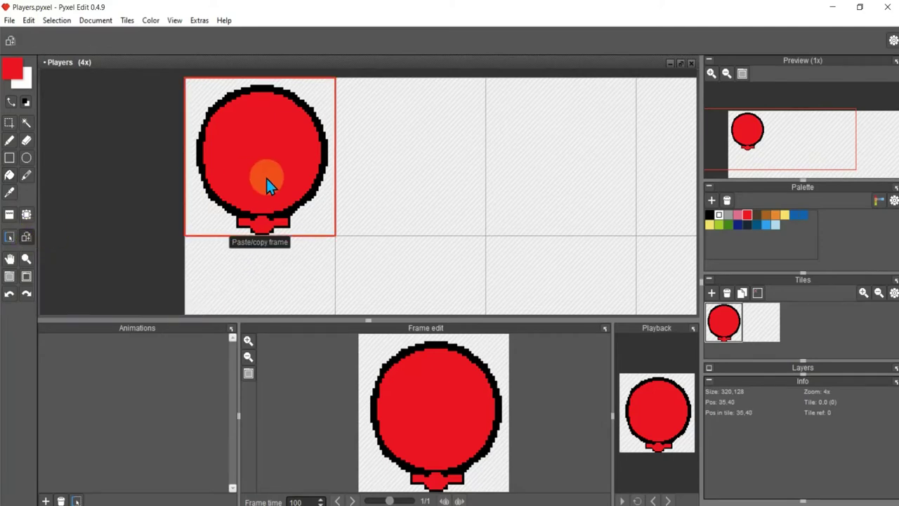
Duplicate the red balloon tile into the second and third top-row cells.
left_click(762, 328)
left_click(731, 336)
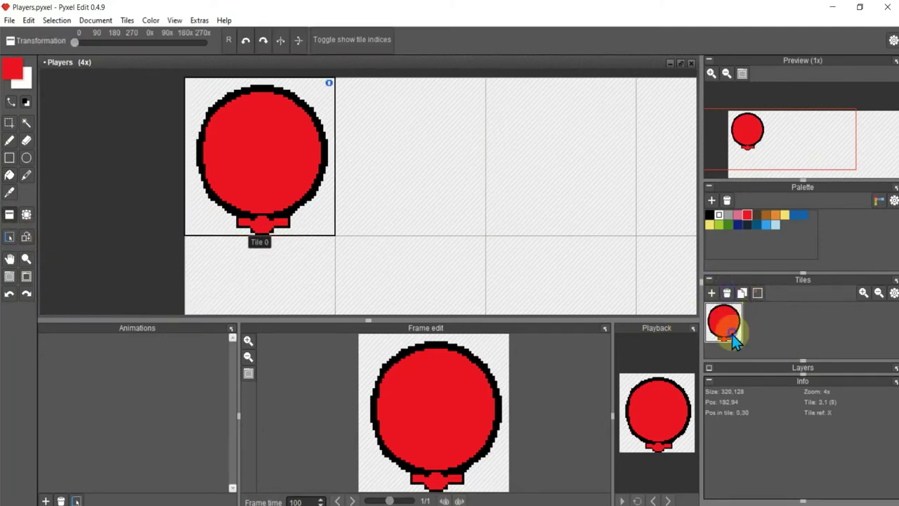
left_click(742, 293)
left_click(454, 150)
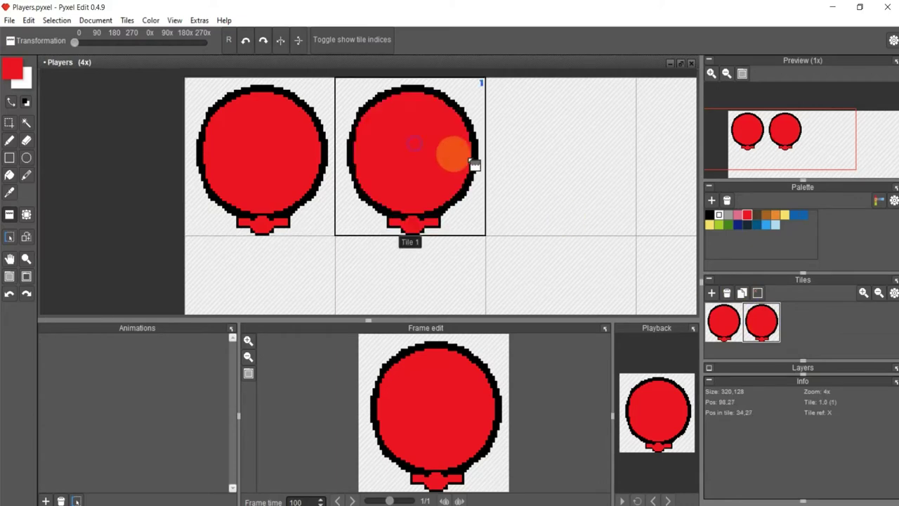
scroll(611, 261, "down", 2)
left_click(742, 293)
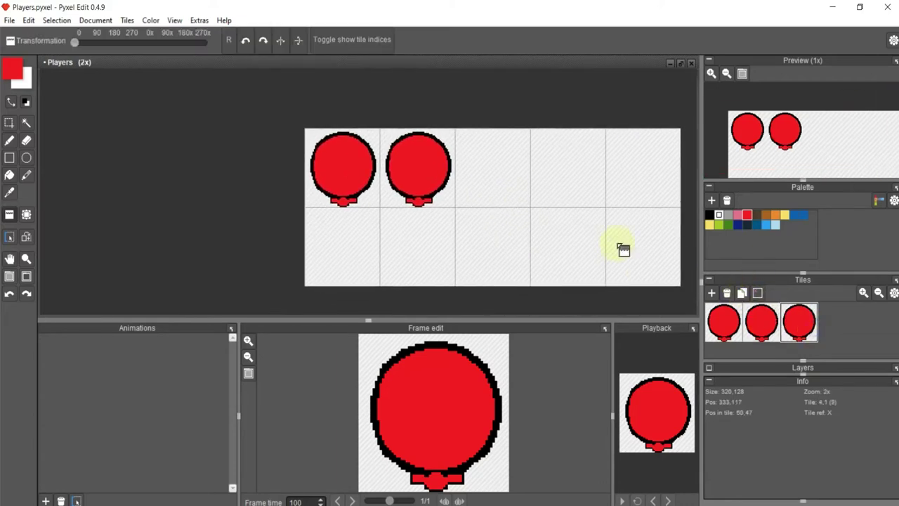
left_click(520, 183)
Add more balloon copies and place them in the fourth and fifth top-row cells.
left_click(712, 294)
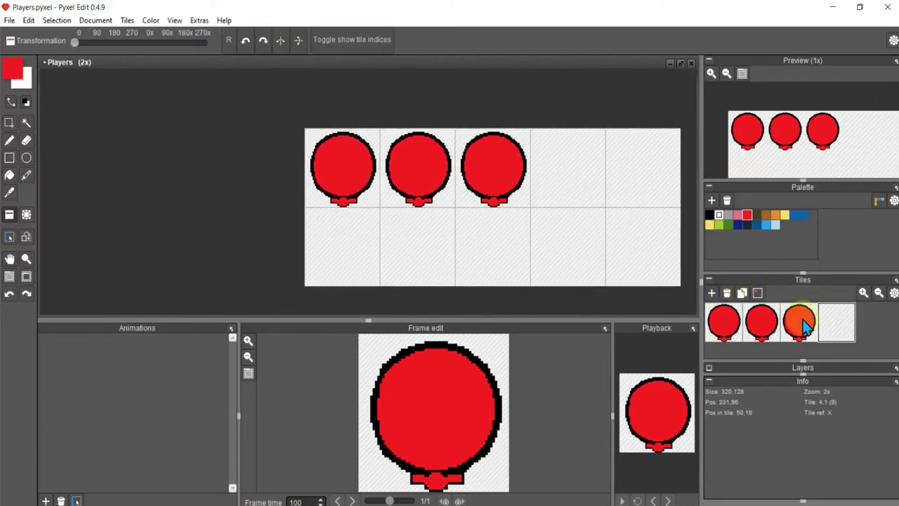
left_click(742, 292)
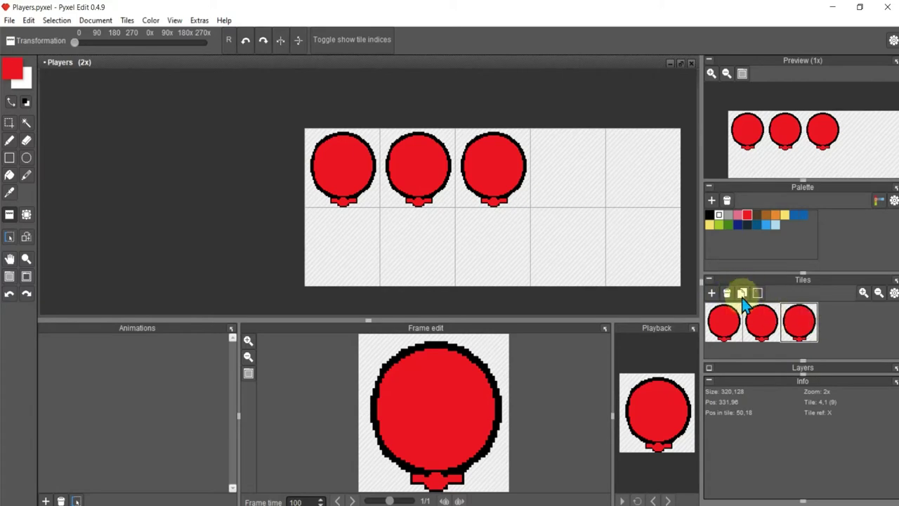
mouse_move(835, 322)
left_mouse_down()
mouse_move(613, 204)
mouse_move(562, 165)
left_mouse_up()
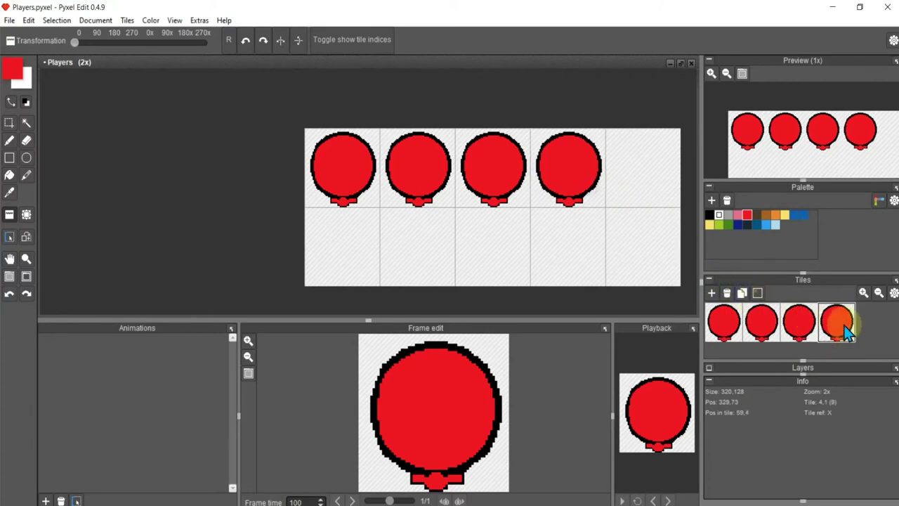
left_click(742, 291)
left_click_drag(875, 321, 636, 165)
scroll(554, 224, "down", 1)
scroll(554, 224, "up", 2)
scroll(491, 201, "down", 1)
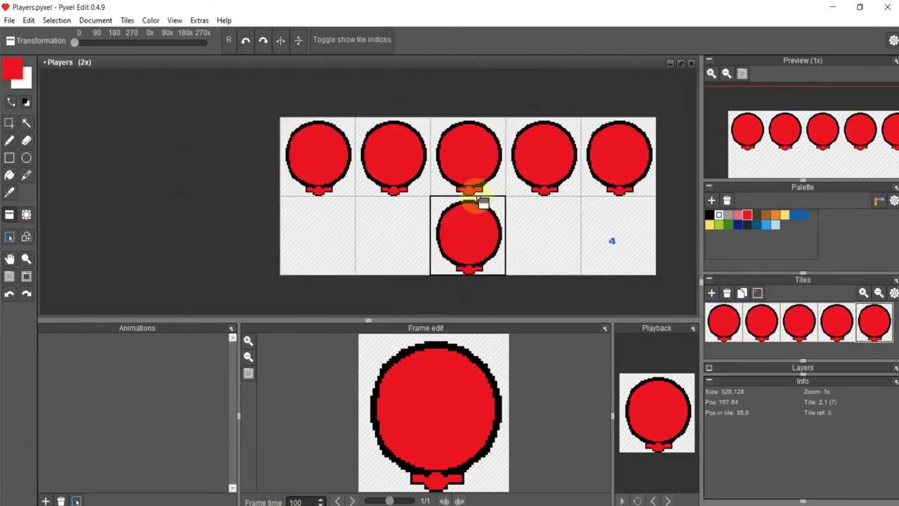
left_click_drag(554, 223, 766, 333)
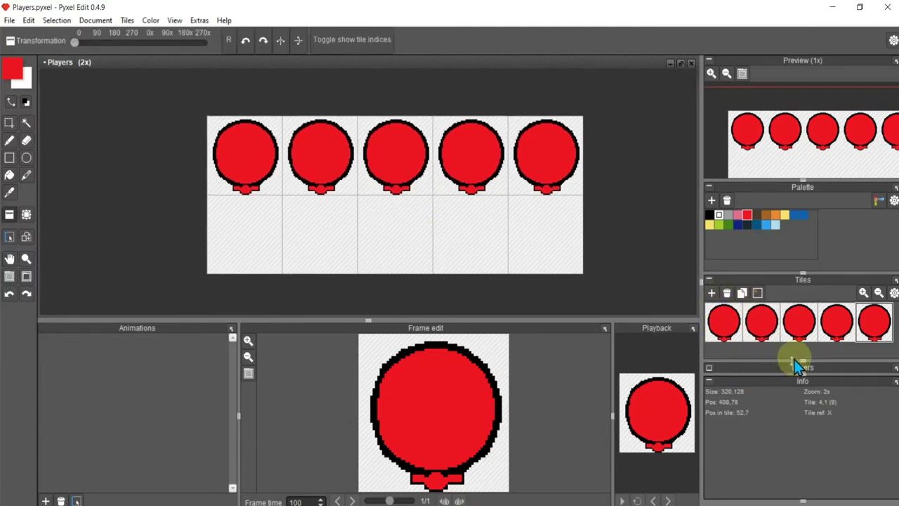
Enlarge the tile set panel and place balloons in the second row's first and third cells.
left_click_drag(795, 362, 799, 410)
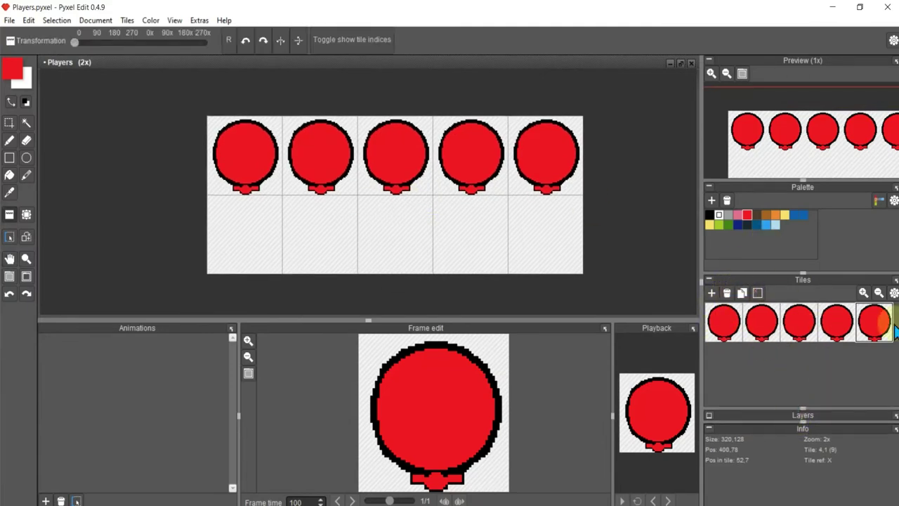
left_click(742, 292)
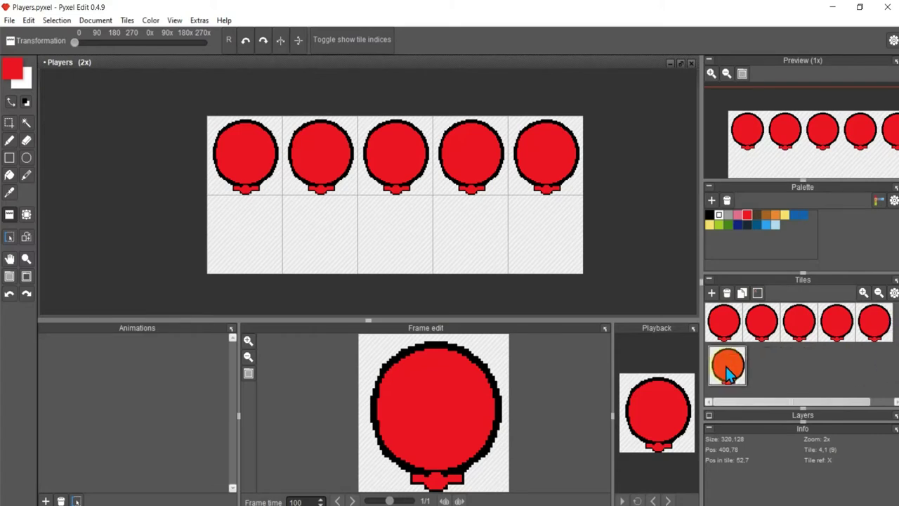
mouse_move(728, 373)
left_mouse_down()
mouse_move(314, 255)
mouse_move(246, 251)
left_mouse_up()
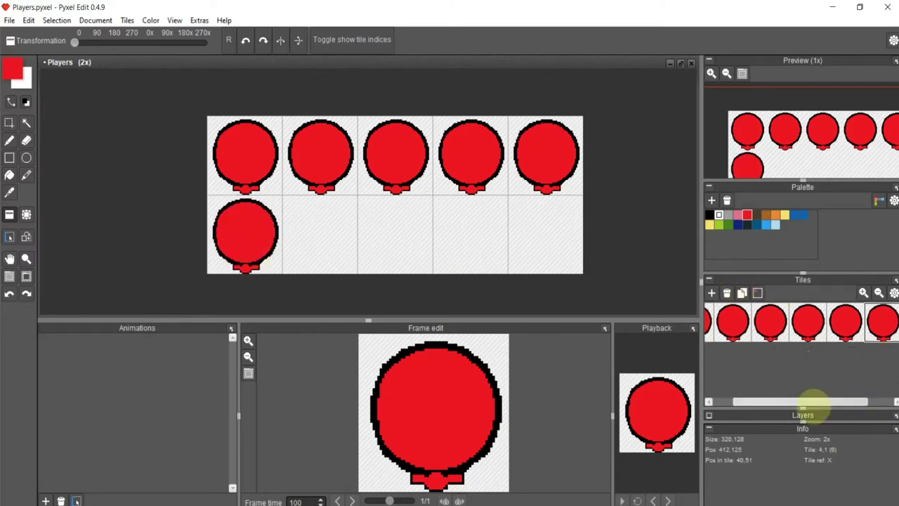
left_click_drag(815, 403, 867, 401)
left_click_drag(881, 322, 321, 241)
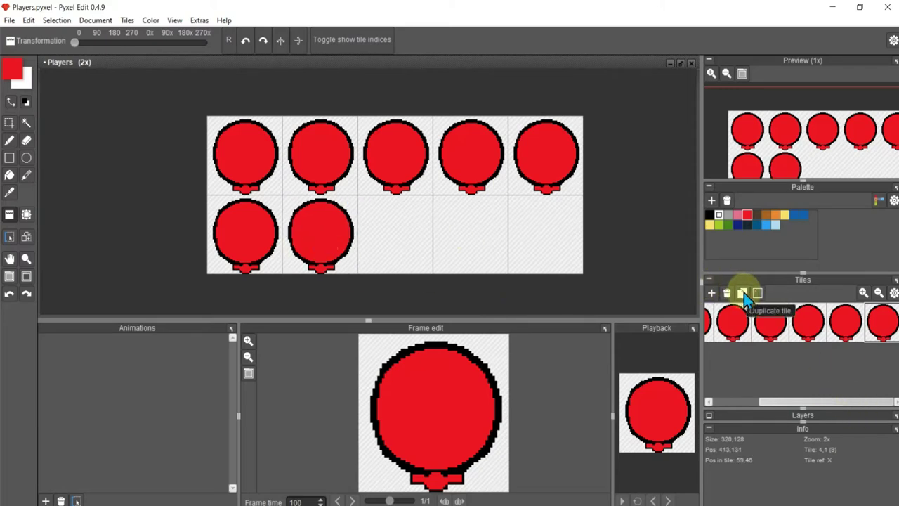
mouse_move(882, 321)
left_mouse_down()
mouse_move(452, 237)
mouse_move(395, 235)
left_mouse_up()
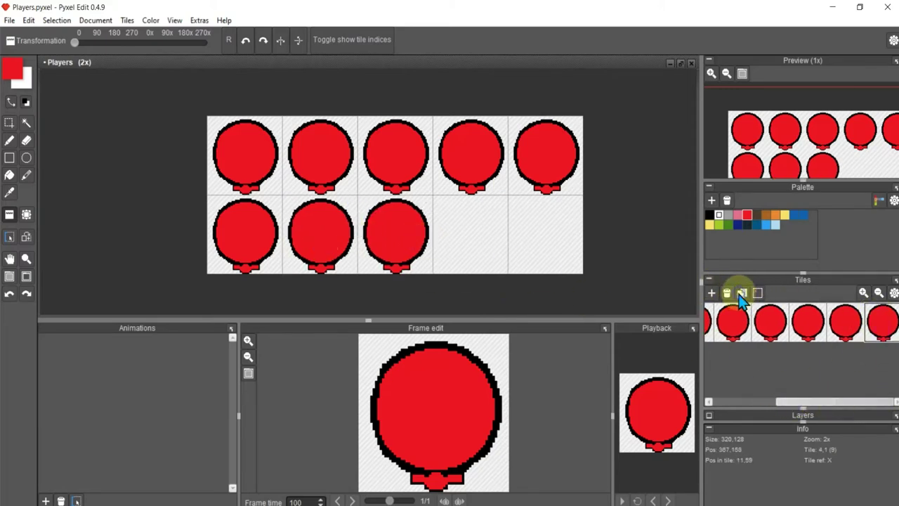
mouse_move(811, 401)
left_mouse_down()
mouse_move(847, 399)
mouse_move(718, 400)
left_mouse_up()
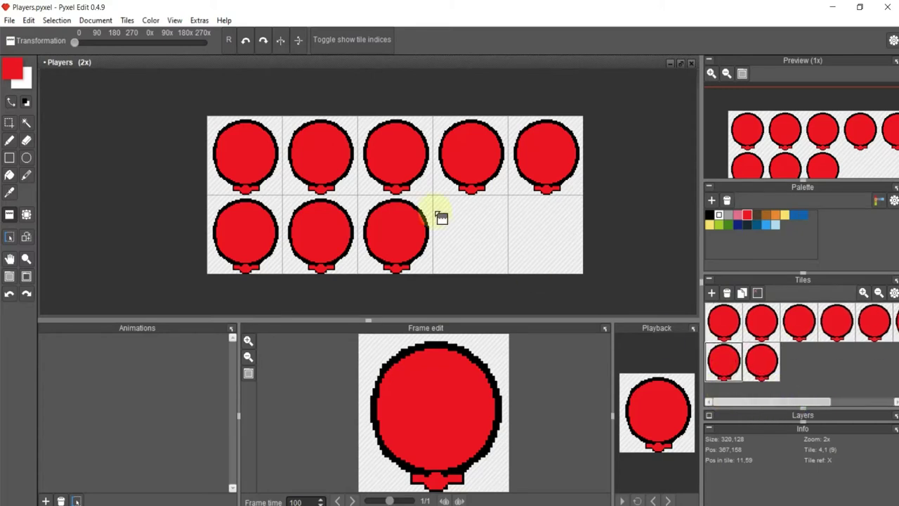
Place balloon tiles in the second row's fourth and last cells.
mouse_move(843, 320)
left_mouse_down()
mouse_move(402, 238)
mouse_move(344, 238)
mouse_move(255, 155)
mouse_move(403, 150)
mouse_move(267, 246)
mouse_move(325, 241)
mouse_move(772, 321)
mouse_move(325, 245)
mouse_move(703, 376)
mouse_move(696, 391)
left_mouse_up()
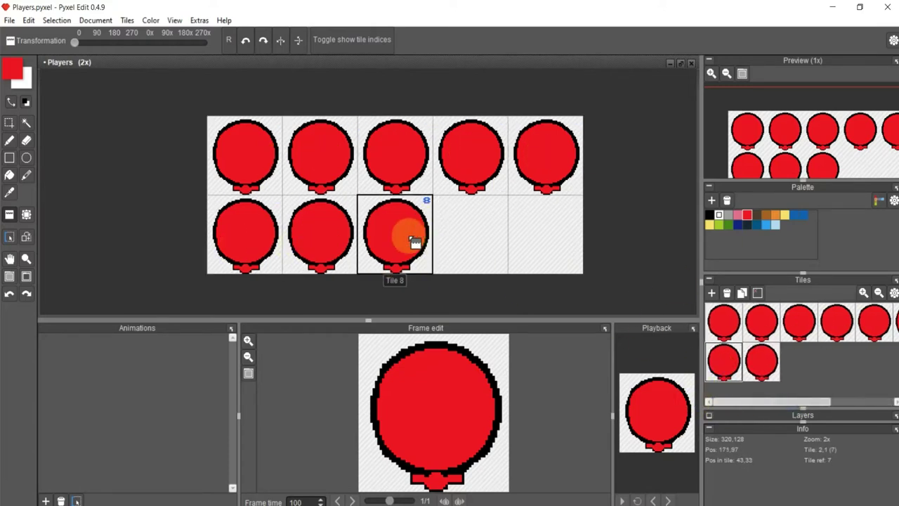
left_click_drag(762, 359, 466, 243)
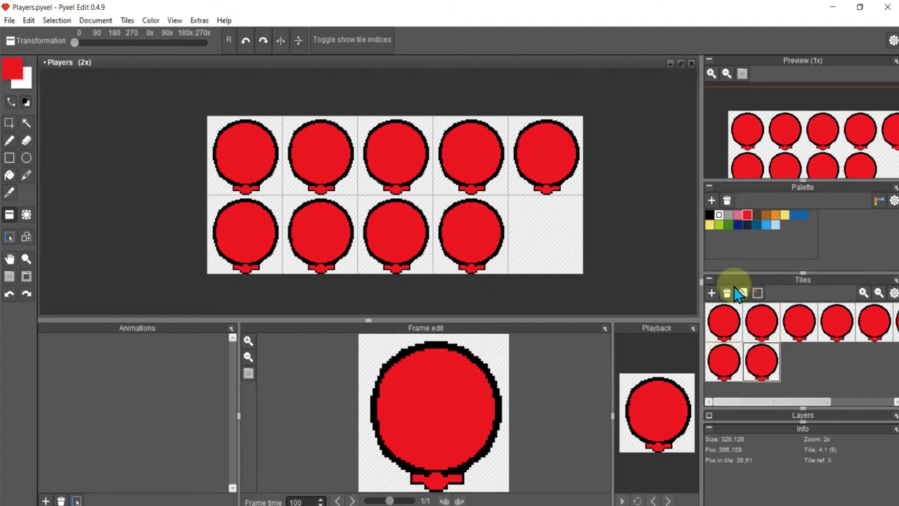
mouse_move(786, 401)
left_mouse_down()
mouse_move(807, 402)
mouse_move(779, 398)
mouse_move(853, 393)
left_mouse_up()
left_click_drag(763, 361, 546, 234)
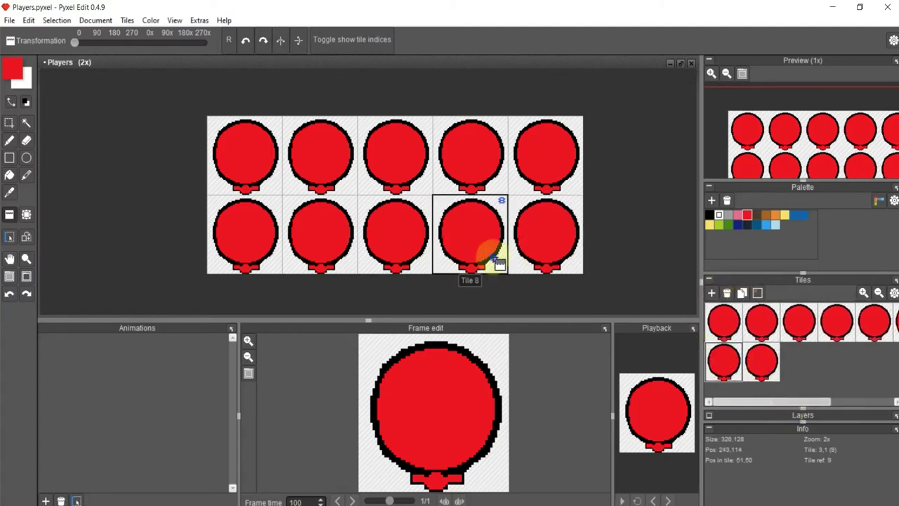
left_click_drag(764, 402, 821, 402)
left_click_drag(881, 321, 474, 250)
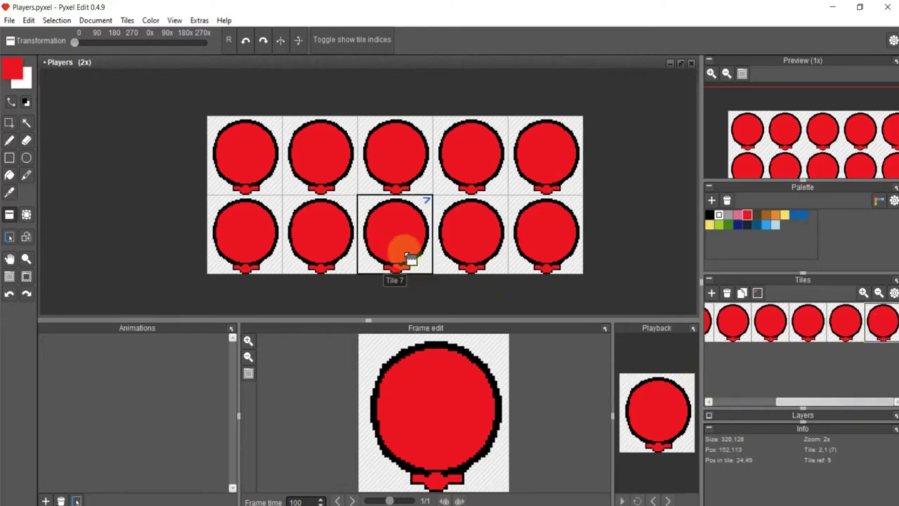
Assign a separate balloon tile to each second-row cell.
left_click_drag(799, 316, 354, 246)
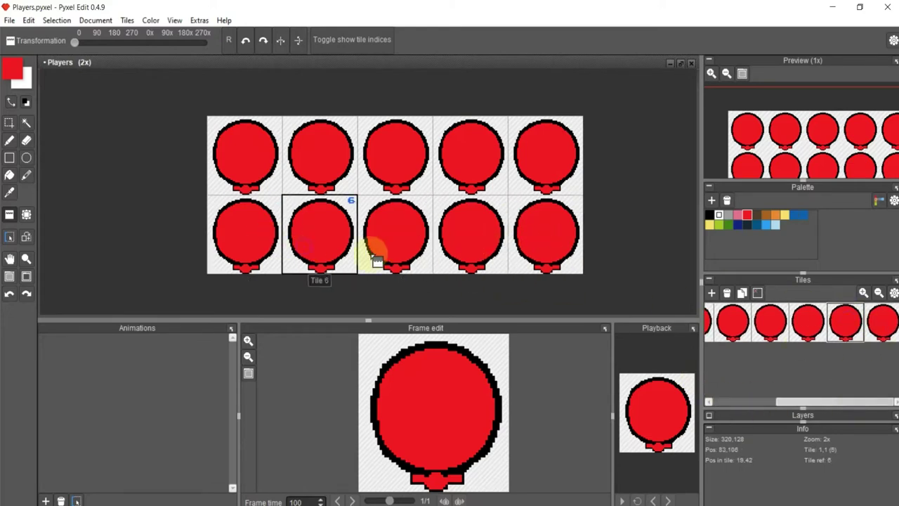
mouse_move(821, 338)
left_mouse_down()
mouse_move(526, 237)
mouse_move(393, 236)
left_mouse_up()
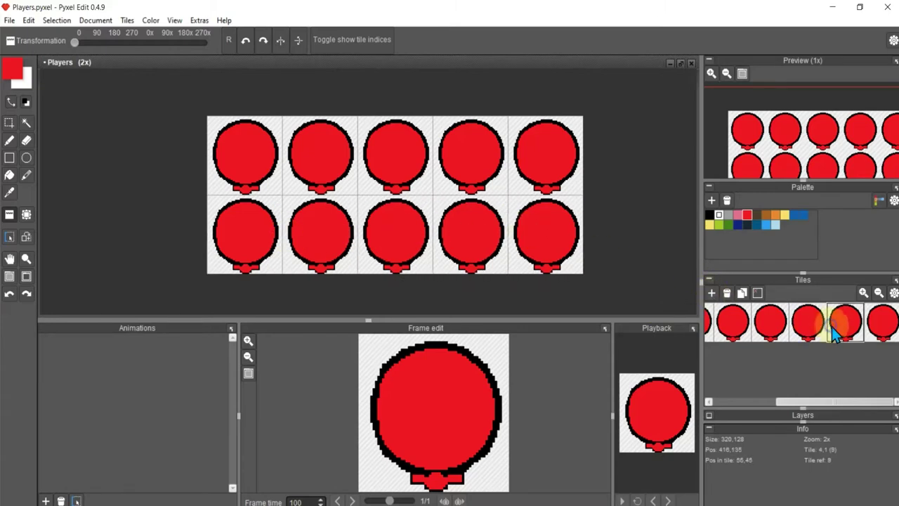
left_click_drag(843, 325, 304, 247)
left_click_drag(807, 321, 234, 239)
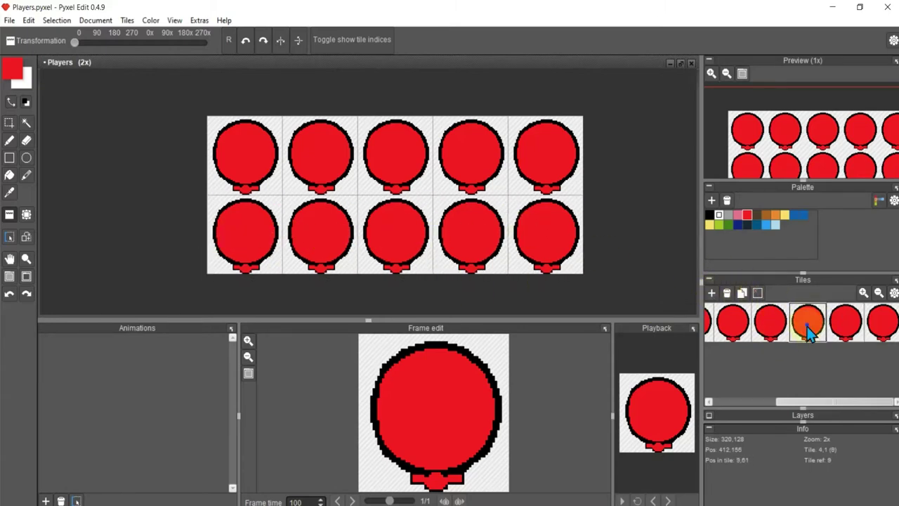
left_click_drag(807, 326, 746, 307)
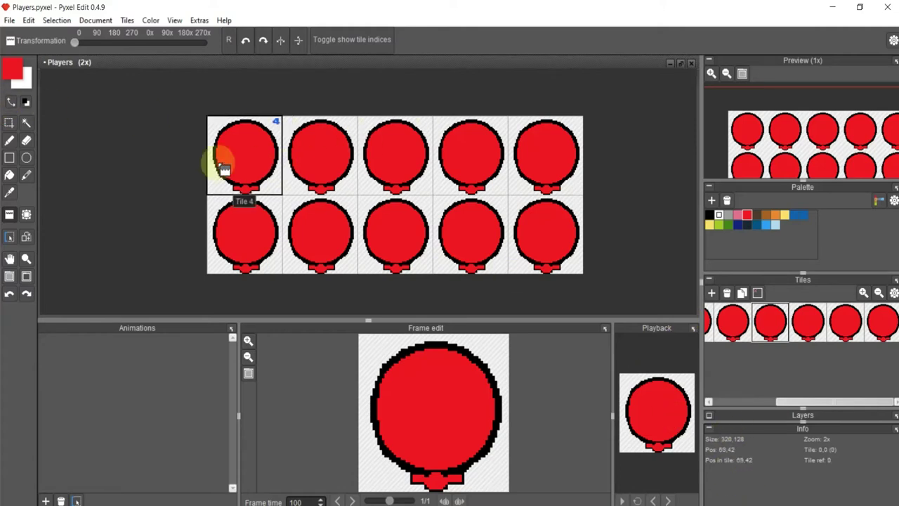
scroll(251, 146, "up", 3)
Draw an orange ellipse inside the left balloon and fill its interior orange.
key("b")
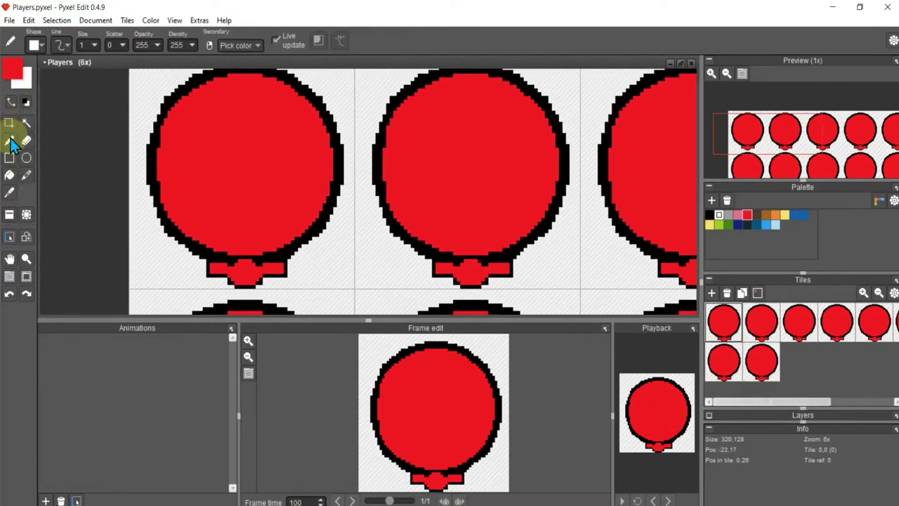
left_click(26, 157)
left_click(775, 215)
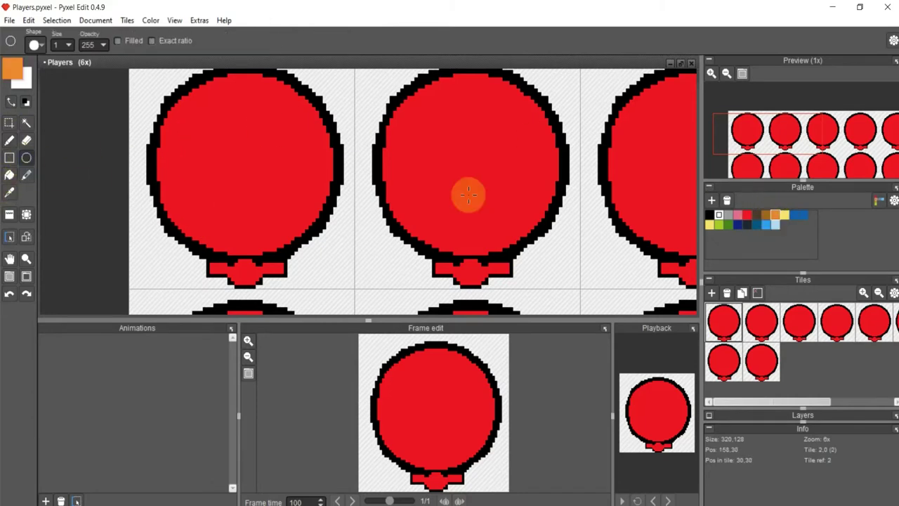
left_click_drag(186, 110, 302, 222)
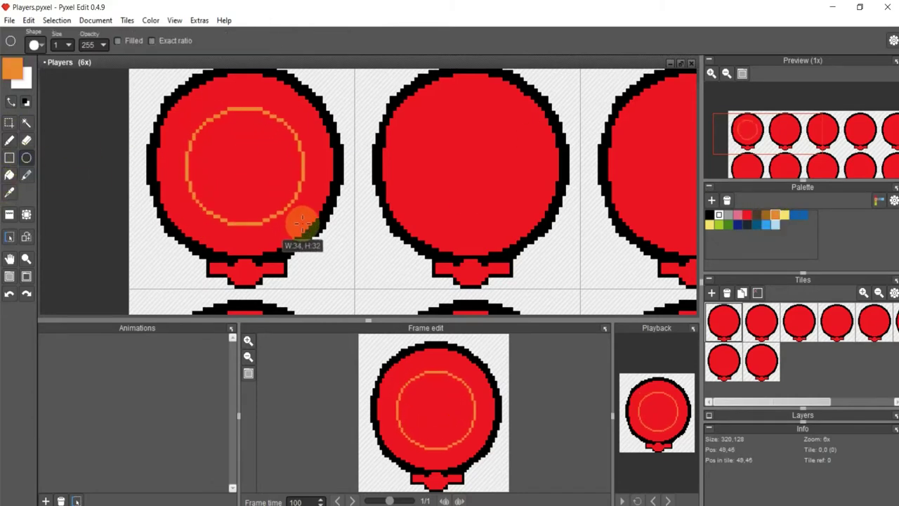
left_click(9, 175)
left_click(239, 167)
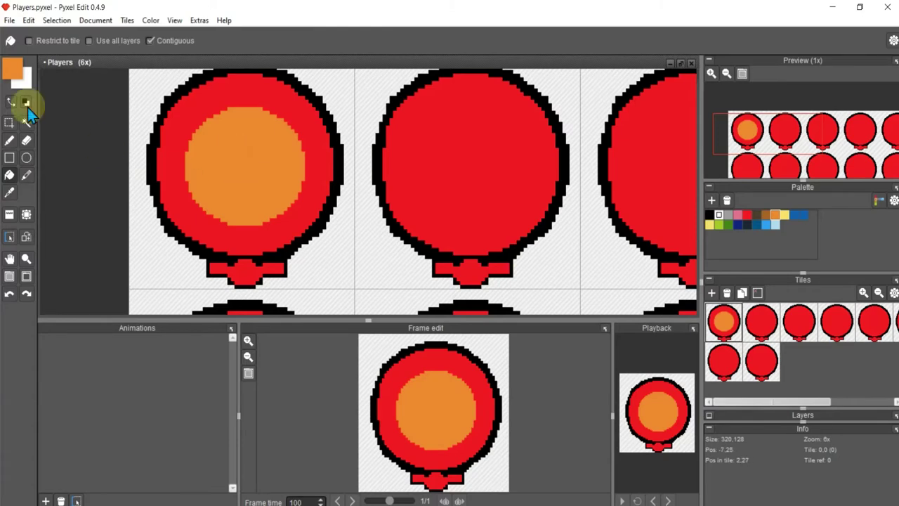
Adjust the orange's saturation and lightness, then add it to the palette.
left_click(12, 68)
left_click(386, 194)
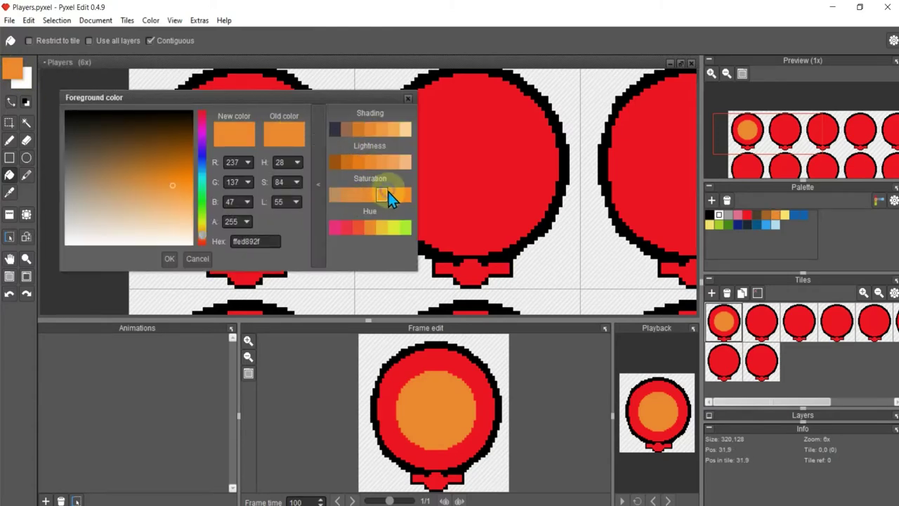
left_click(170, 258)
left_click(271, 140)
left_click(12, 69)
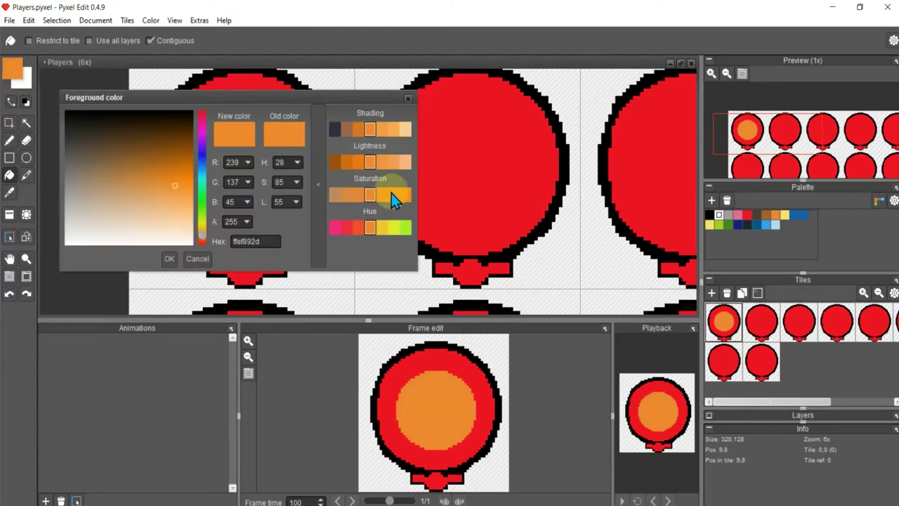
left_click(381, 162)
left_click(170, 259)
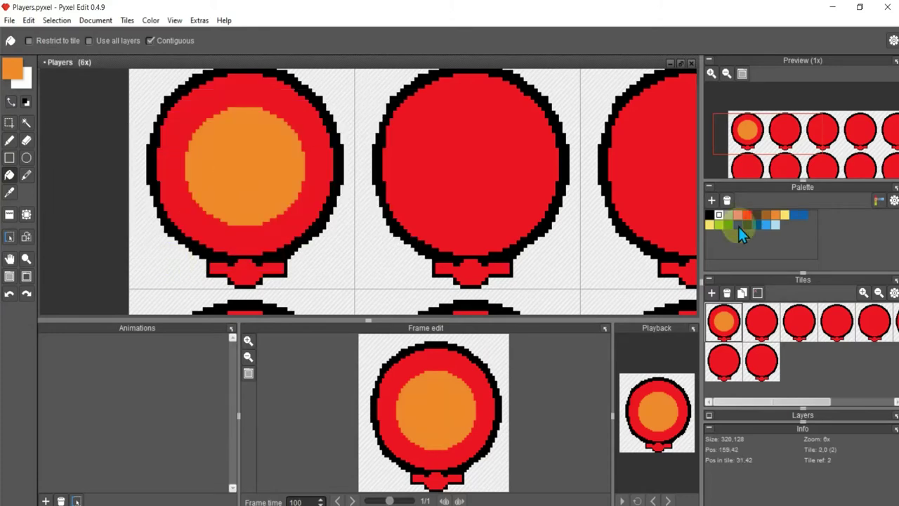
left_click(711, 200)
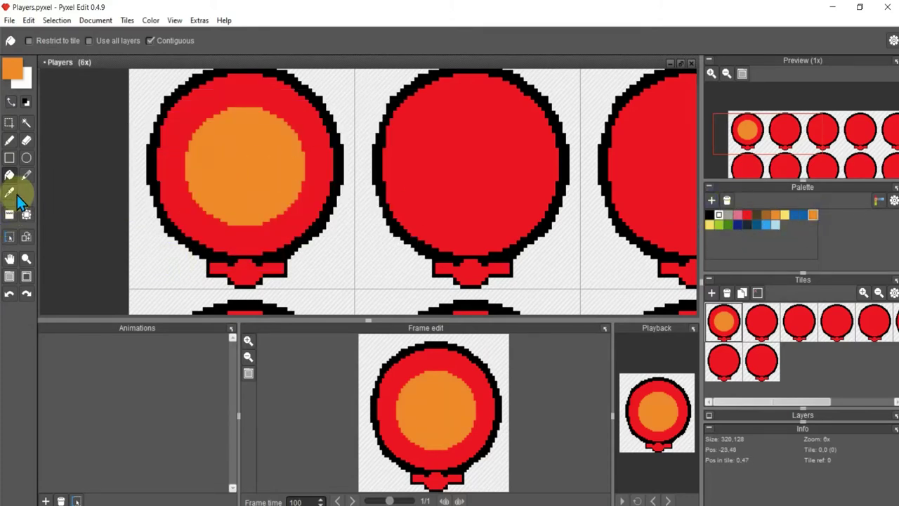
left_click(9, 139)
Draw two orange ears on top of the disc and set the drawing colour to white.
mouse_move(191, 143)
left_mouse_down()
mouse_move(188, 109)
mouse_move(201, 110)
mouse_move(191, 110)
mouse_move(193, 132)
left_mouse_up()
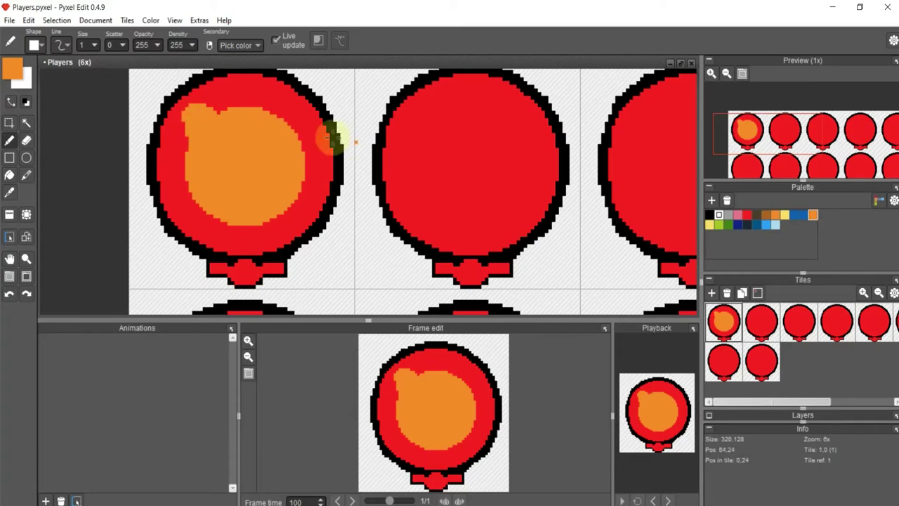
left_click_drag(299, 111, 290, 121)
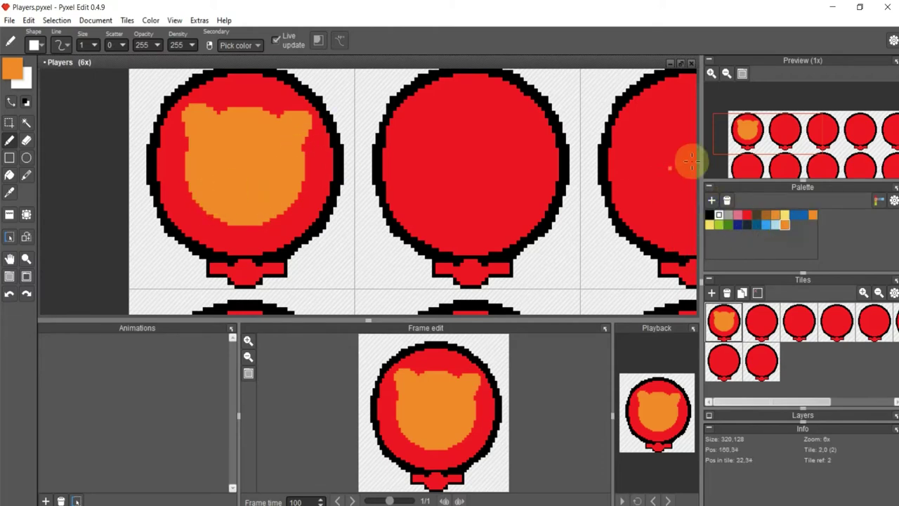
left_click(7, 68)
left_click(167, 259)
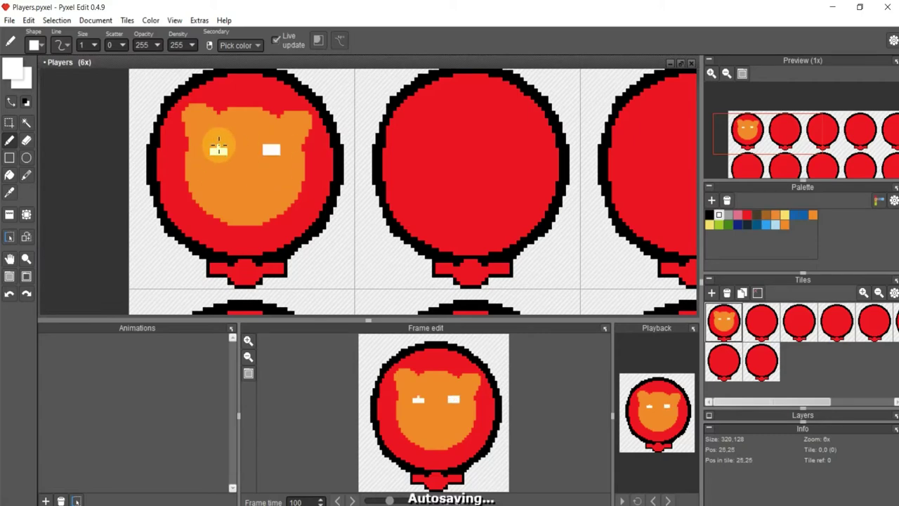
In black, add a nose pixel and a mouth line to the face.
left_click(709, 215)
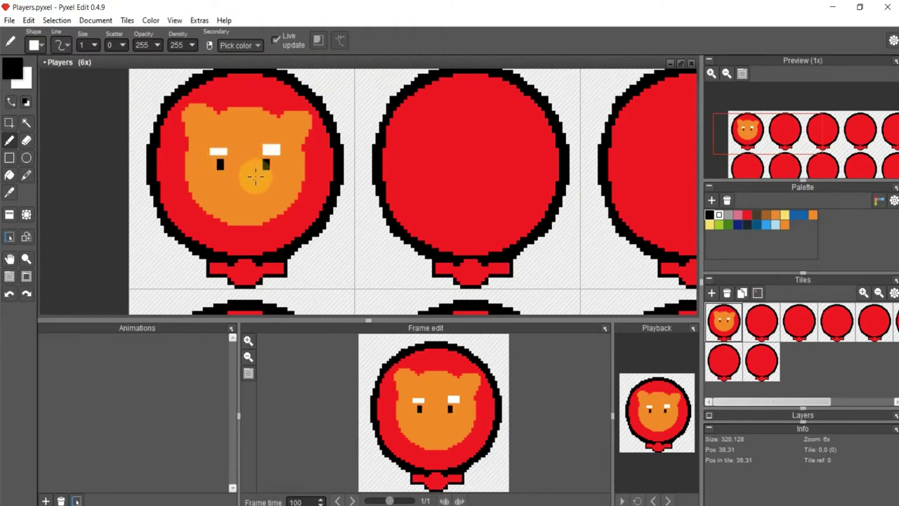
left_click(239, 184)
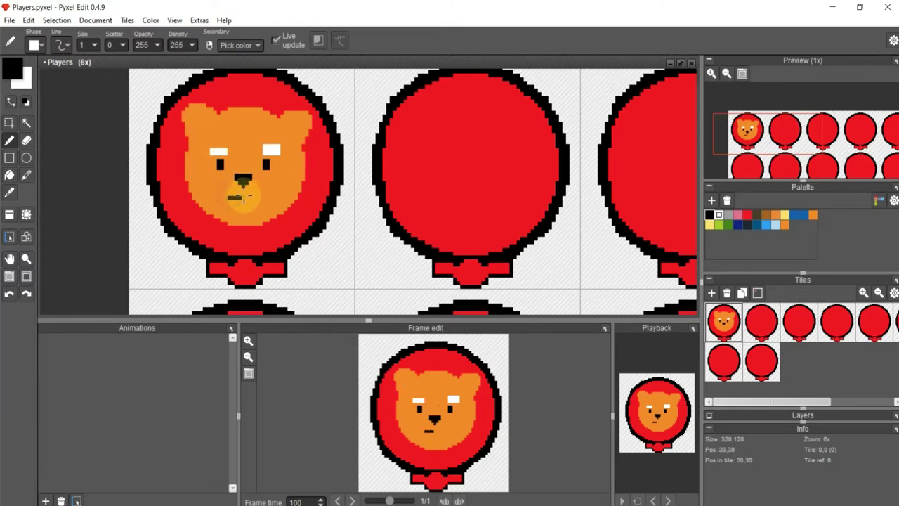
mouse_move(232, 195)
left_mouse_down()
mouse_move(257, 195)
mouse_move(228, 205)
left_mouse_up()
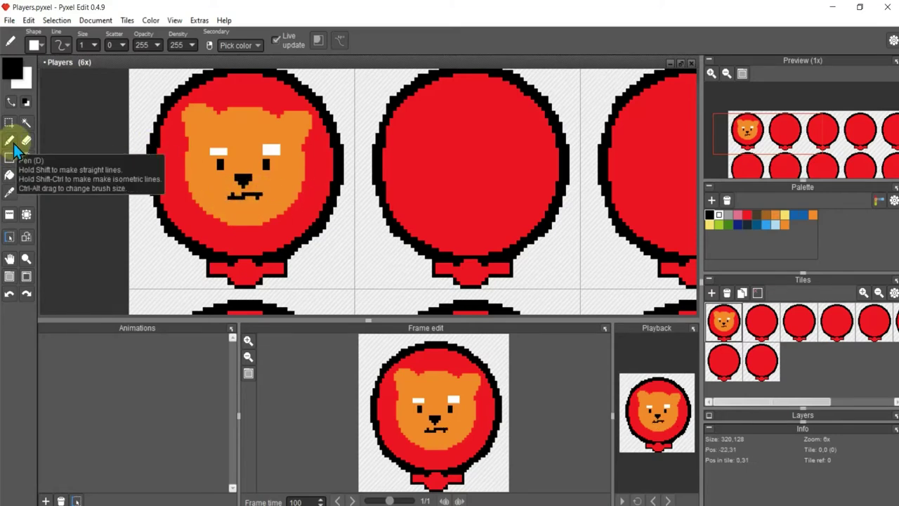
Sample the face's orange, darken it, and shade both inner ears.
left_click(9, 191)
left_click(191, 108)
left_click(12, 66)
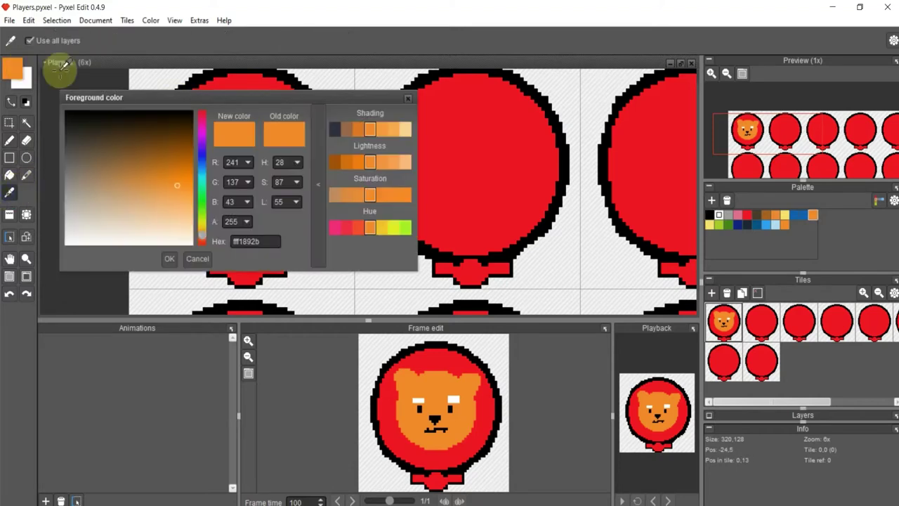
left_click(345, 128)
left_click(170, 259)
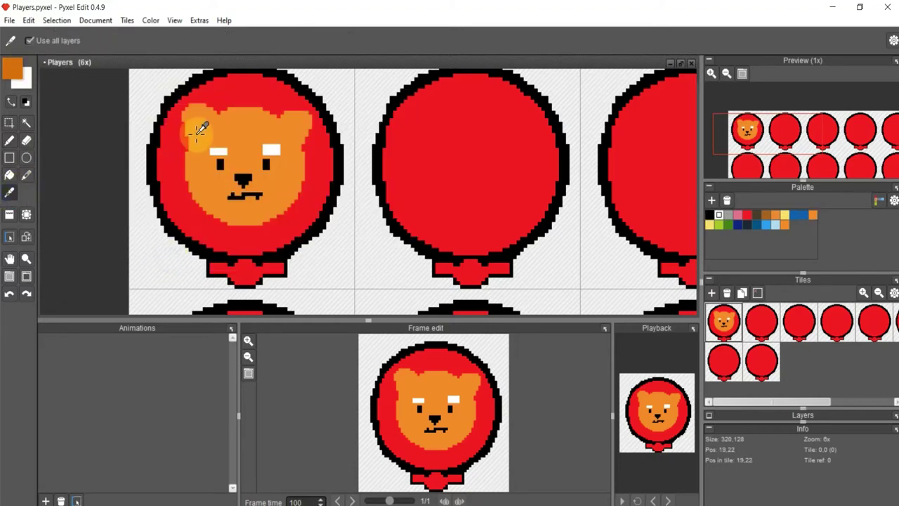
key("b")
mouse_move(180, 106)
left_mouse_down()
mouse_move(197, 132)
mouse_move(194, 111)
mouse_move(203, 125)
left_mouse_up()
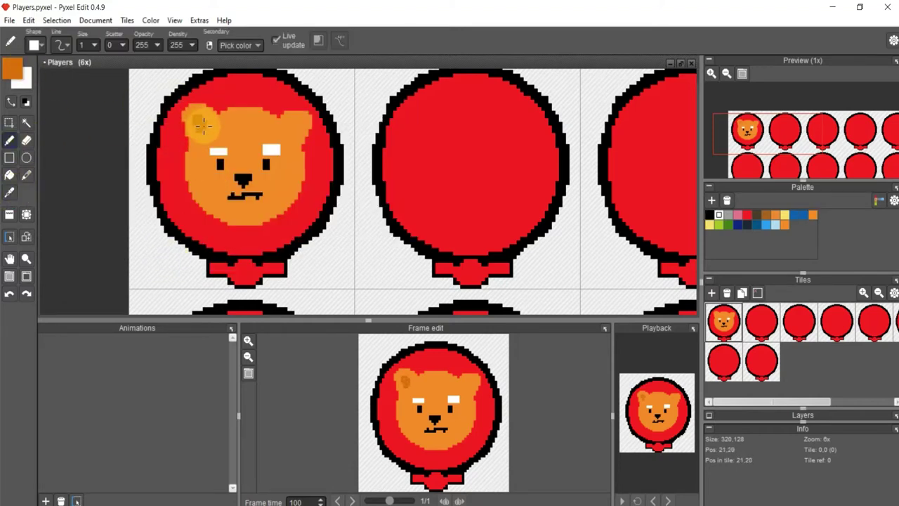
left_click_drag(291, 124, 296, 136)
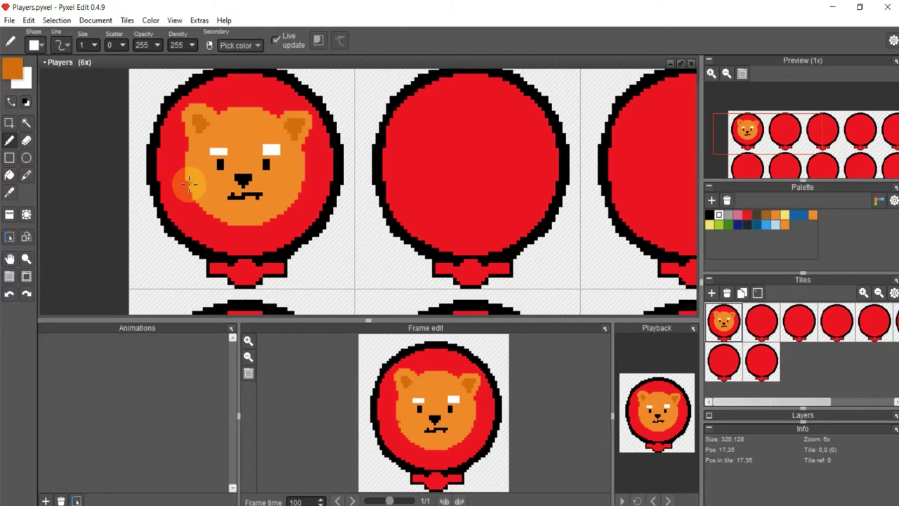
Draw a light orange line across the cheeks and fill the lower face as a muzzle.
left_click(12, 68)
left_click(170, 200)
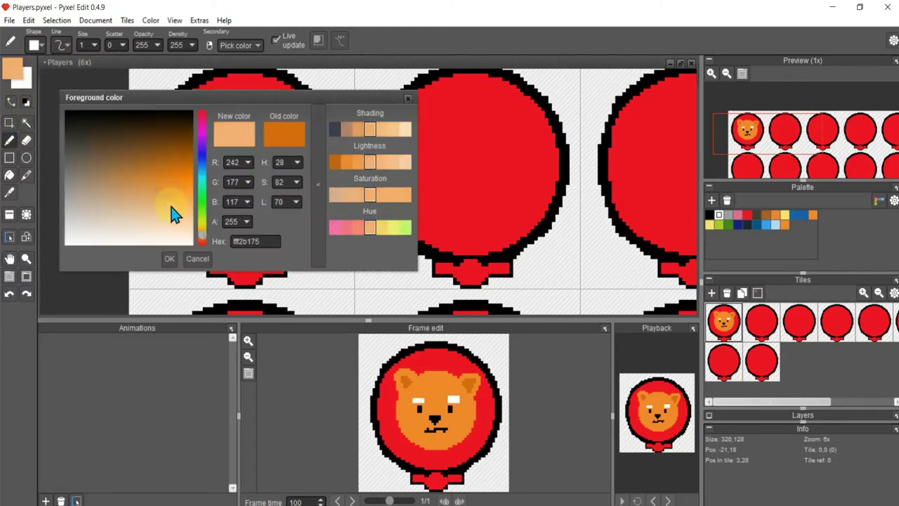
left_click(169, 258)
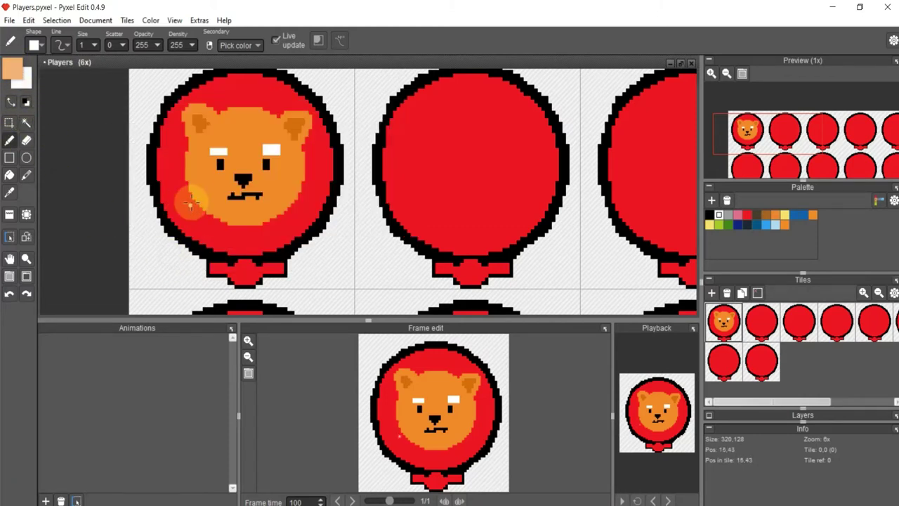
left_click_drag(191, 184, 213, 184)
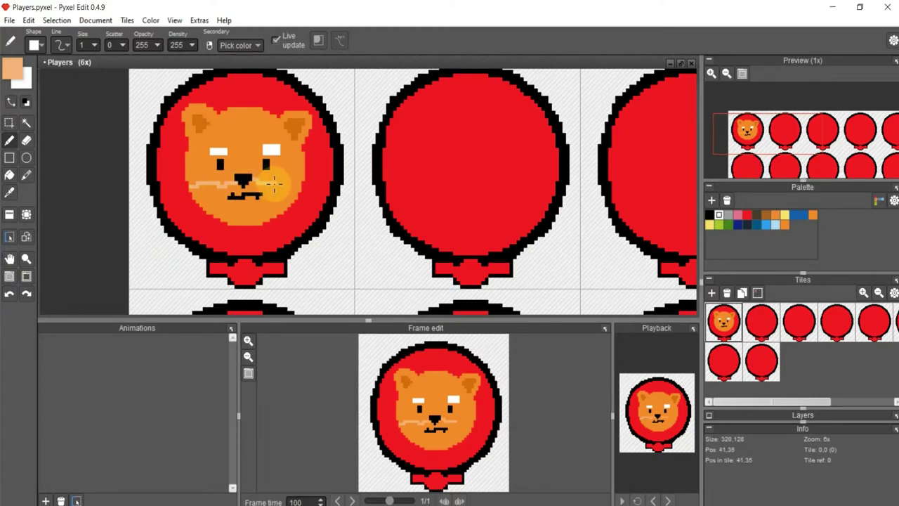
left_click_drag(191, 184, 289, 185)
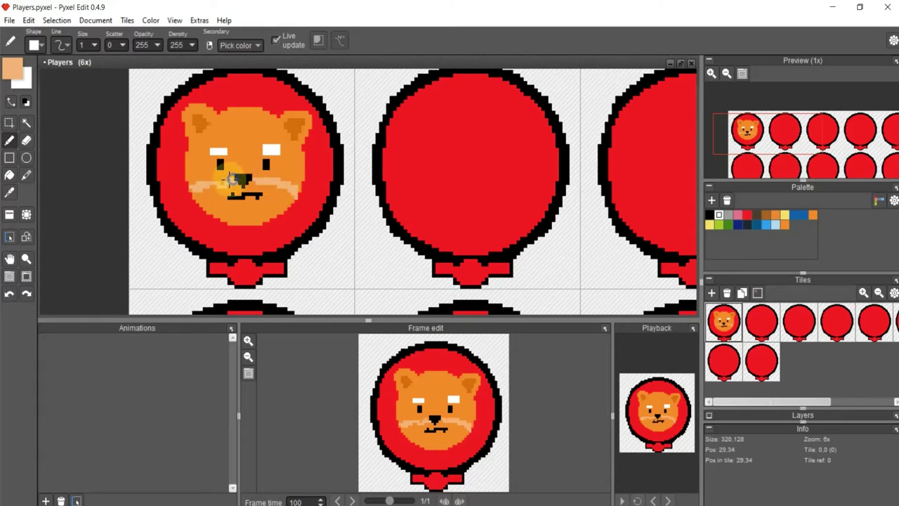
left_click(25, 141)
left_click(10, 175)
left_click(257, 202)
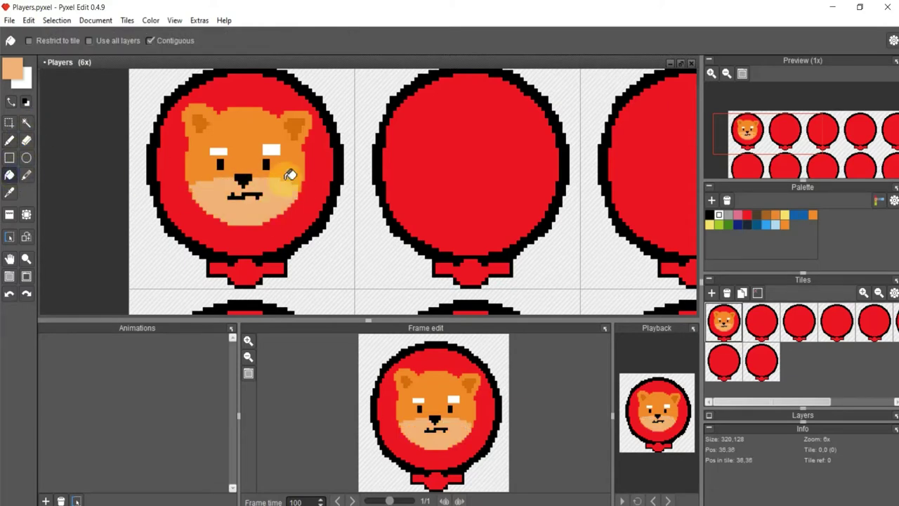
scroll(291, 144, "down", 1)
left_click_drag(291, 143, 232, 166)
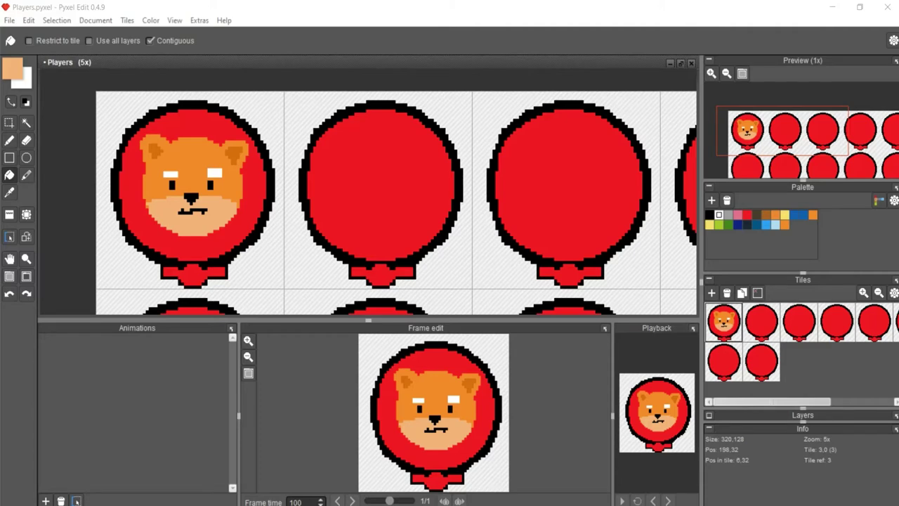
Draw an ellipse in a new orange inside the second balloon and fill it solid orange.
left_click(761, 322)
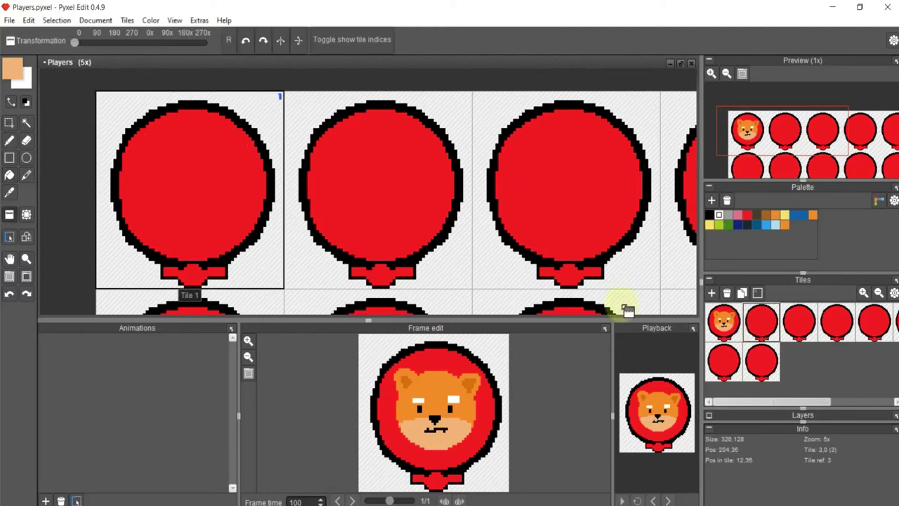
left_click(26, 158)
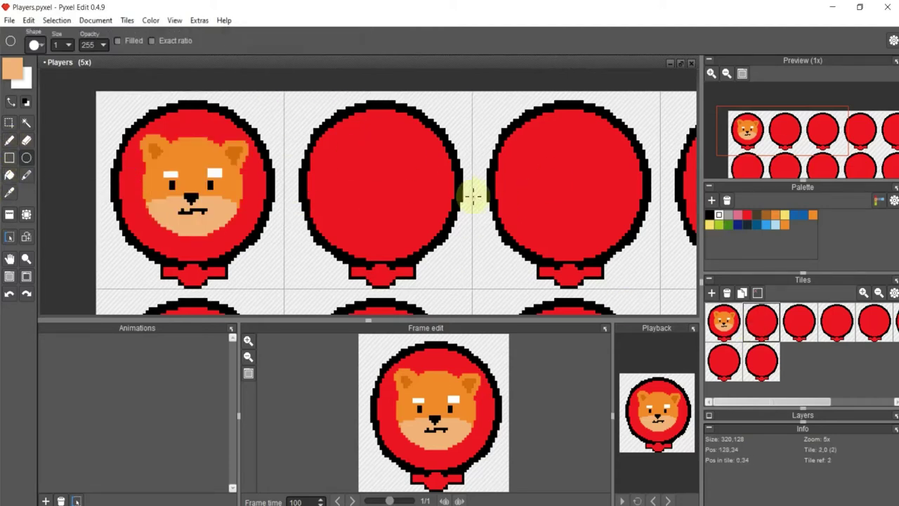
left_click(12, 68)
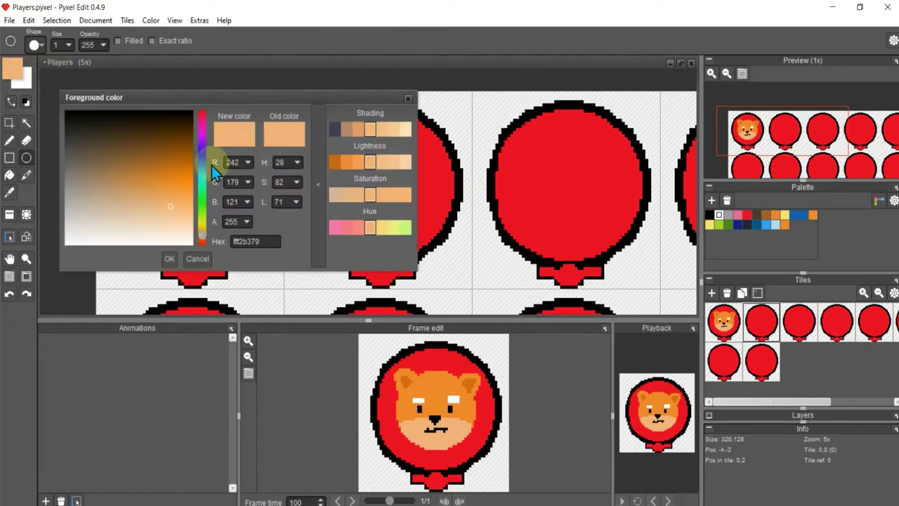
left_click(185, 194)
left_click(167, 259)
mouse_move(331, 140)
left_mouse_down()
mouse_move(427, 227)
mouse_move(442, 259)
left_mouse_up()
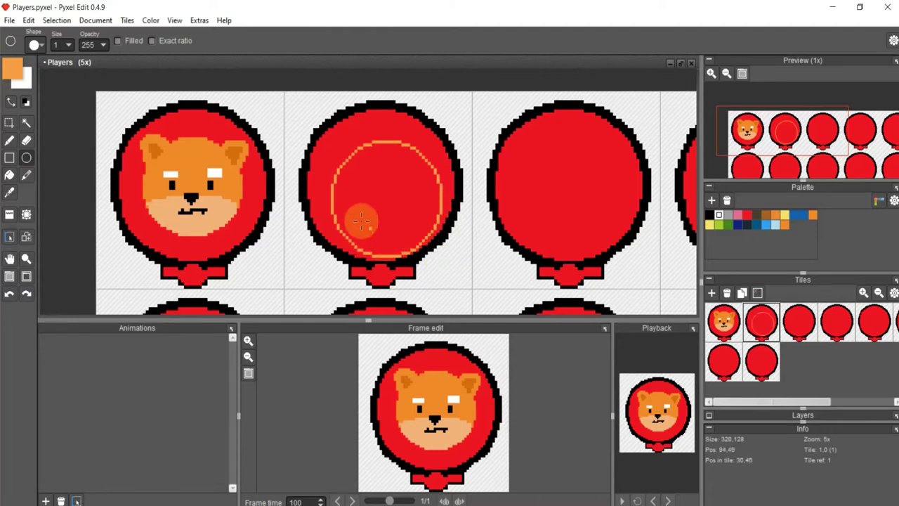
left_click(9, 175)
left_click(383, 168)
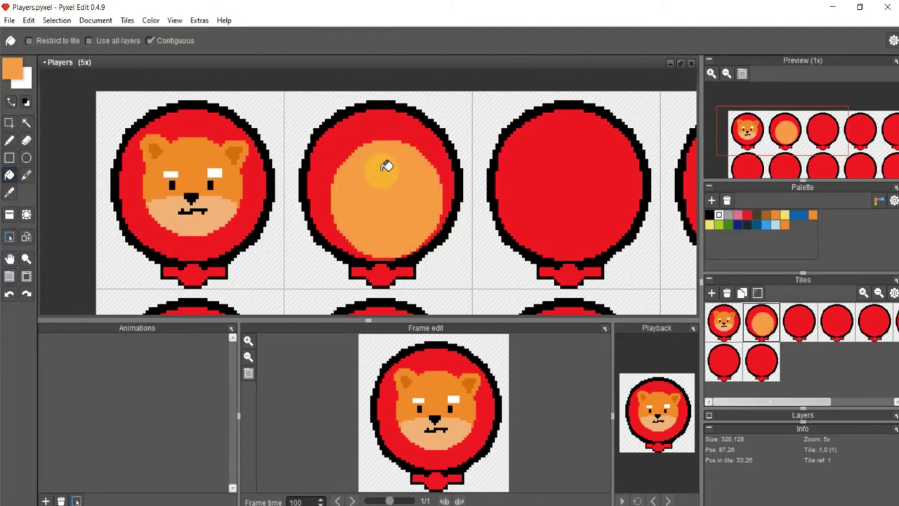
Pencil two pointed ears on top of the orange head and reshape its lower edge.
left_click(9, 157)
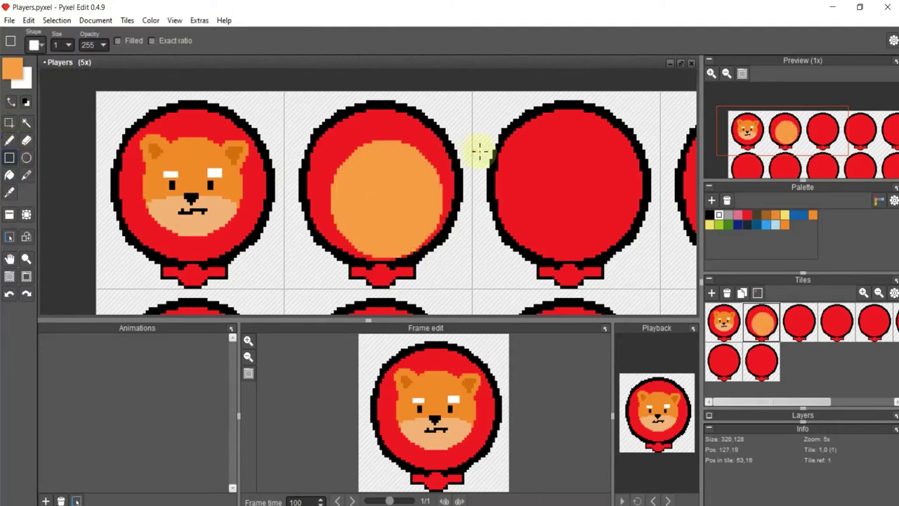
left_click(9, 140)
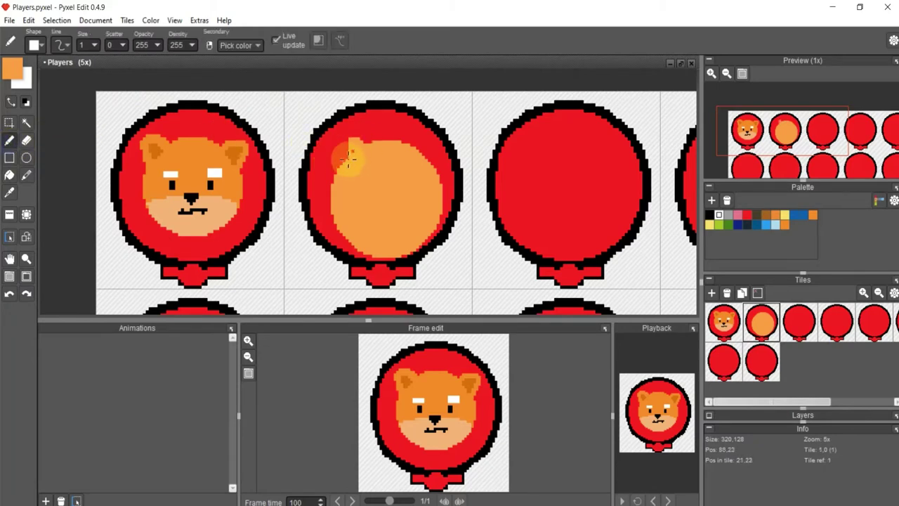
mouse_move(355, 134)
left_mouse_down()
mouse_move(345, 136)
mouse_move(355, 145)
mouse_move(434, 151)
left_mouse_up()
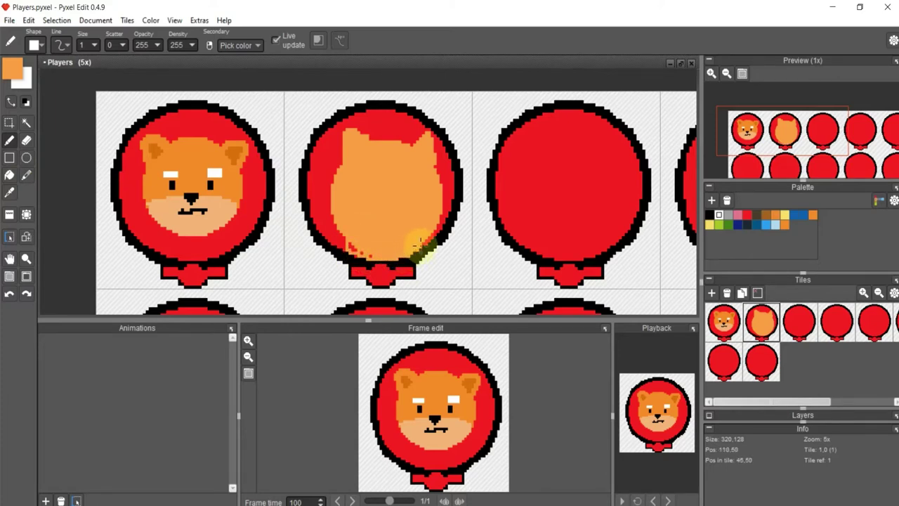
mouse_move(425, 239)
left_mouse_down()
mouse_move(352, 243)
mouse_move(373, 254)
left_mouse_up()
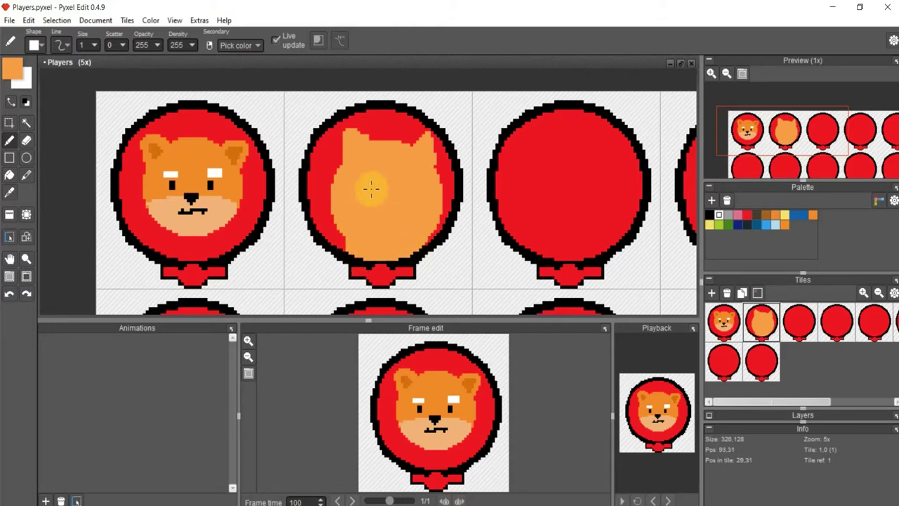
left_click(26, 157)
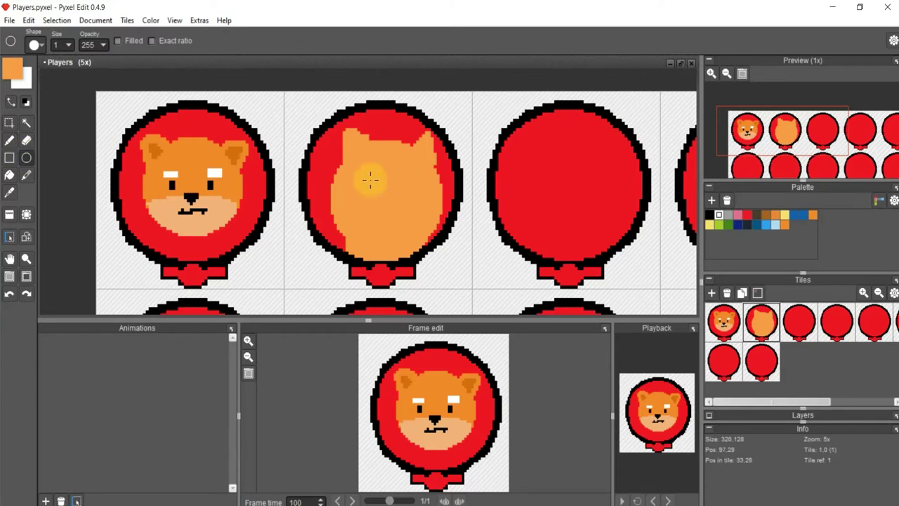
Switch the colour to black and draw a small black-filled nose on the orange face.
left_click(14, 70)
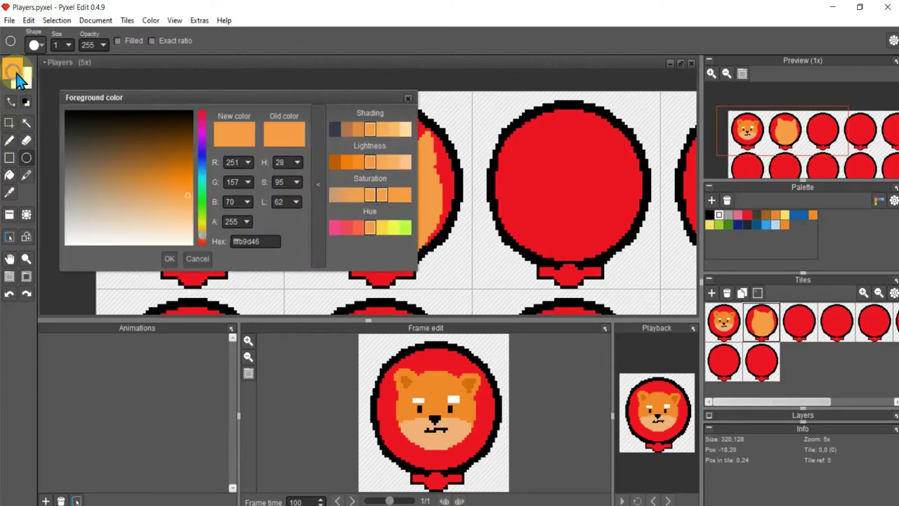
left_click(710, 216)
left_click(170, 259)
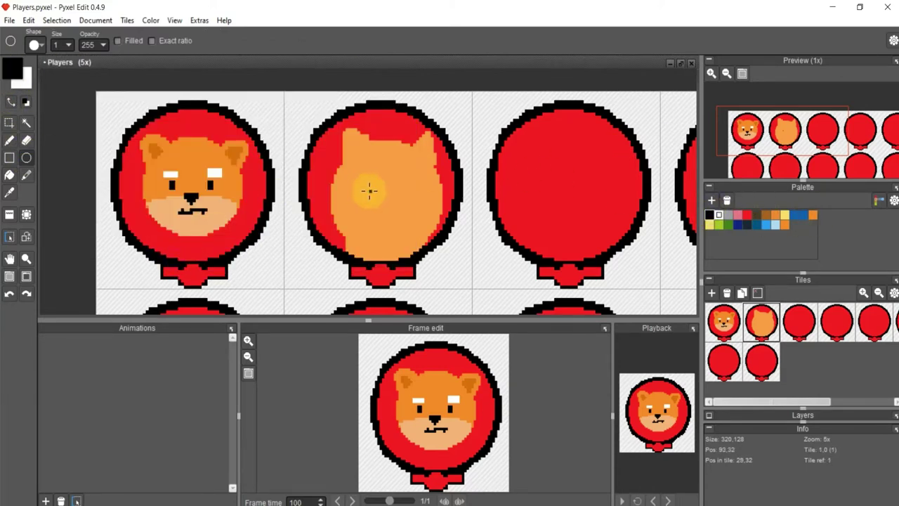
left_click_drag(356, 186, 375, 204)
left_click(9, 175)
left_click(365, 194)
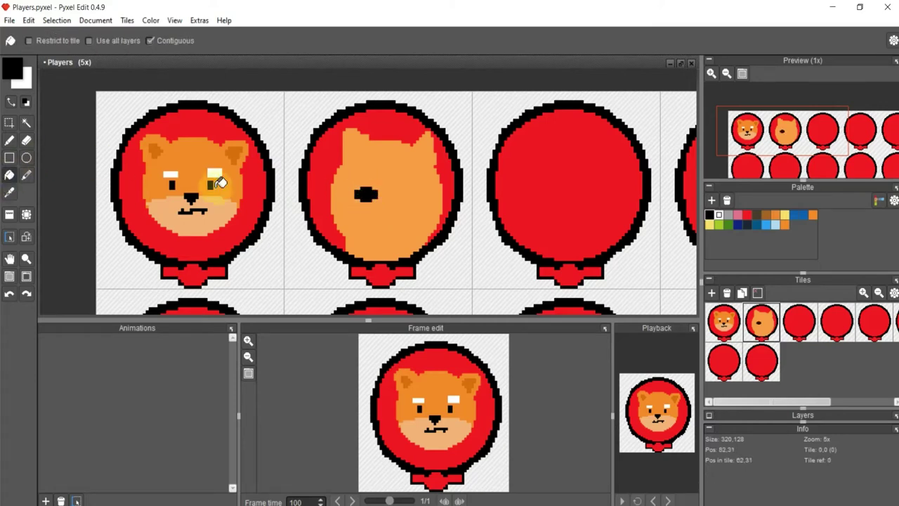
Pencil a smiling black mouth line, undoing the stray outline strokes.
left_click(10, 140)
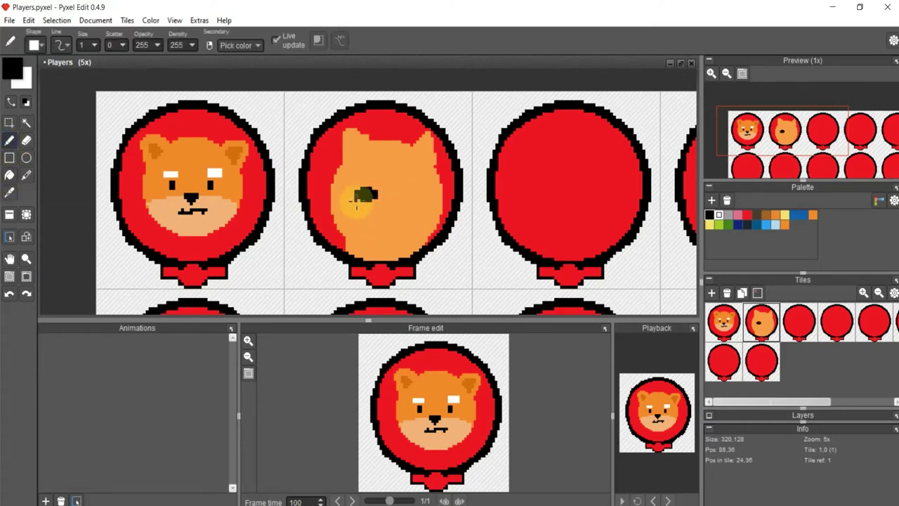
left_click_drag(385, 210, 389, 208)
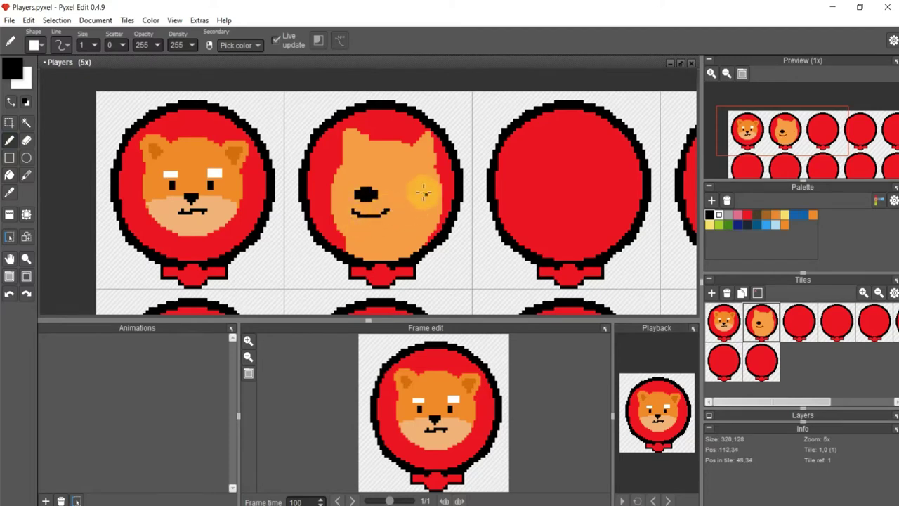
left_click_drag(347, 237, 397, 234)
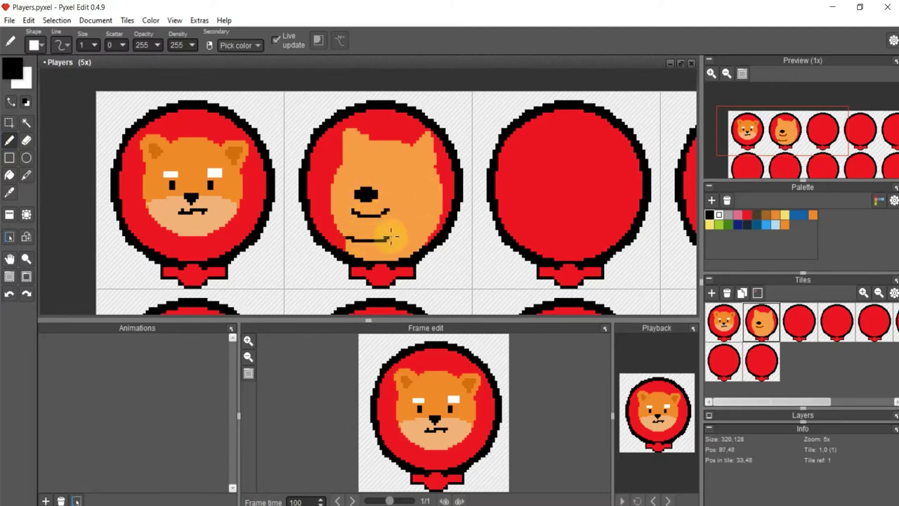
mouse_move(340, 232)
left_mouse_down()
mouse_move(337, 167)
mouse_move(411, 144)
mouse_move(435, 163)
mouse_move(436, 222)
left_mouse_up()
key("ctrl+z")
key("ctrl+z")
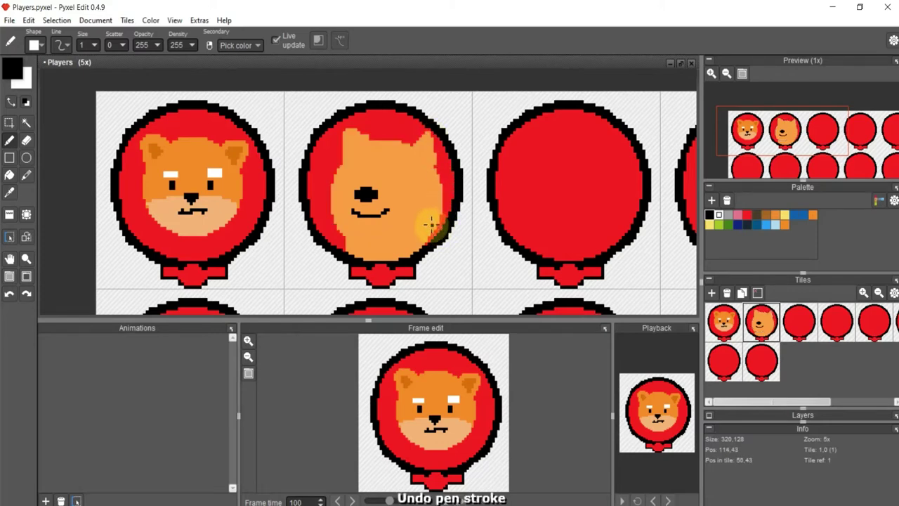
Draw two oval eyes, reshape the right one into a wink, and fill both white.
left_click(26, 157)
left_click_drag(354, 177, 403, 183)
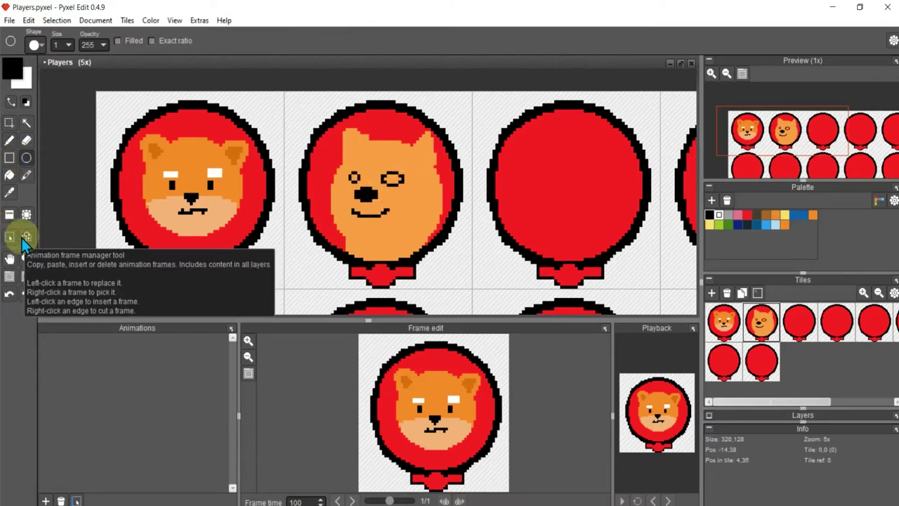
scroll(393, 179, "up", 3)
left_click_drag(393, 179, 381, 185)
left_click_drag(295, 172, 287, 167)
left_click(9, 175)
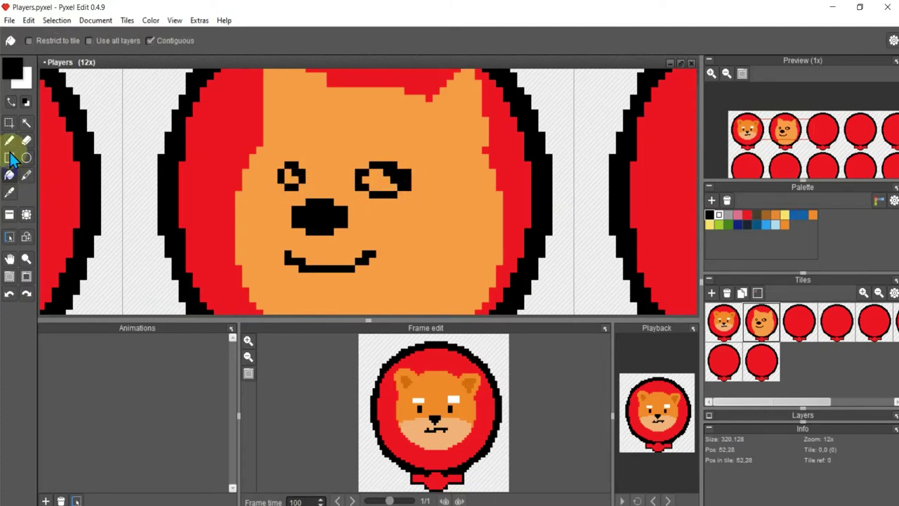
left_click(12, 67)
left_click(171, 257)
left_click(290, 175)
left_click(375, 181)
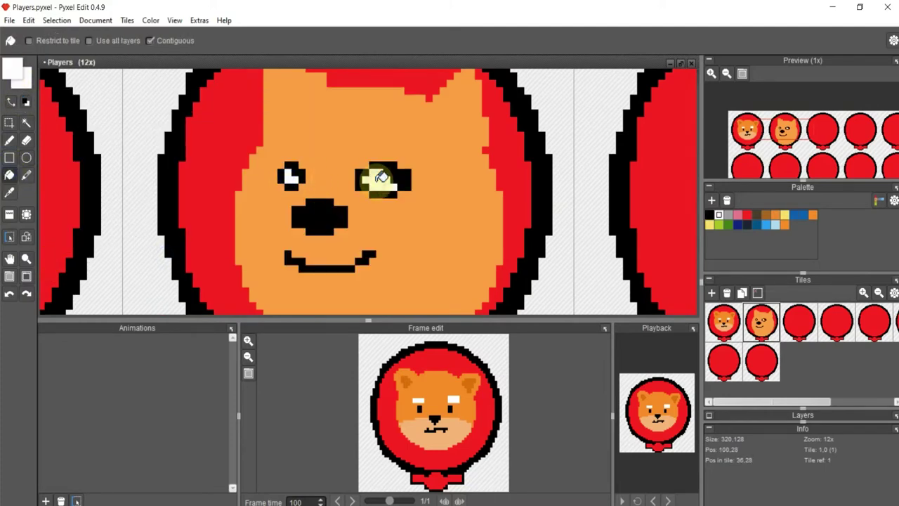
scroll(376, 181, "down", 2)
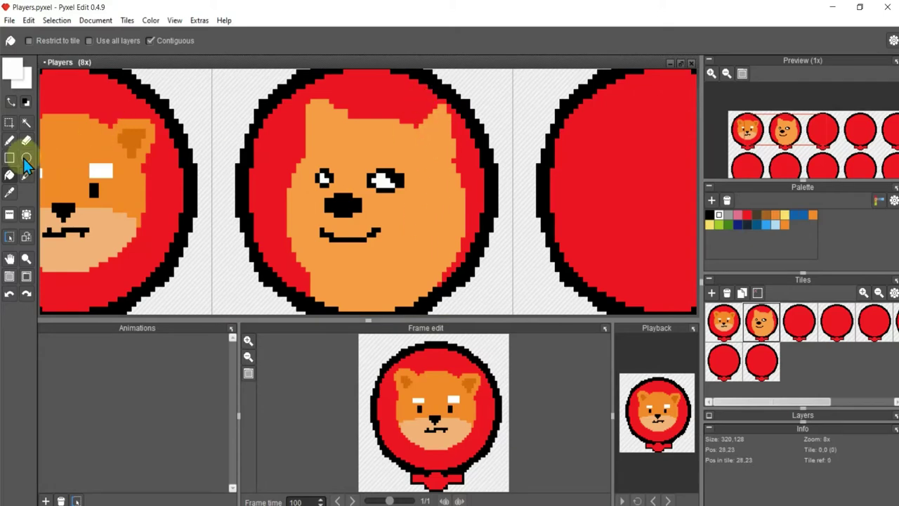
Add a darker orange inner ear to the dog's right ear.
left_click(9, 192)
left_click(411, 137)
left_click(9, 140)
left_click(12, 67)
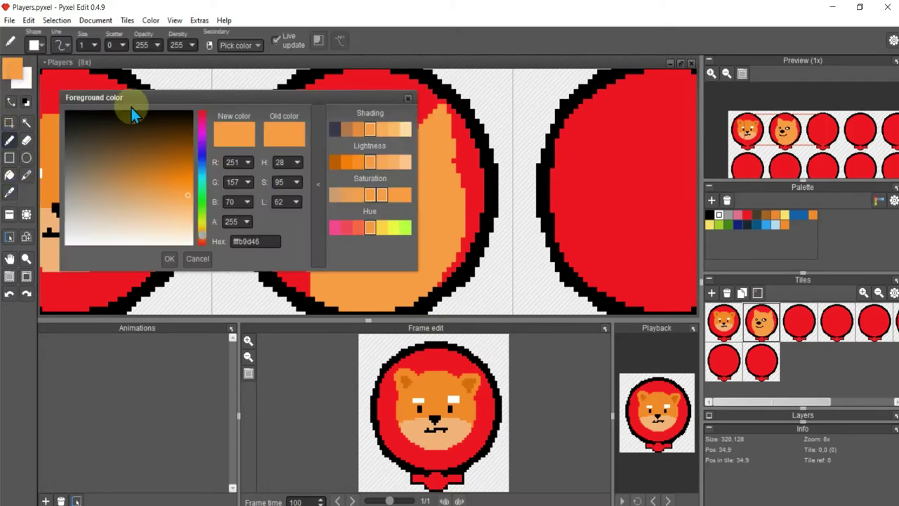
left_click(163, 173)
left_click(170, 257)
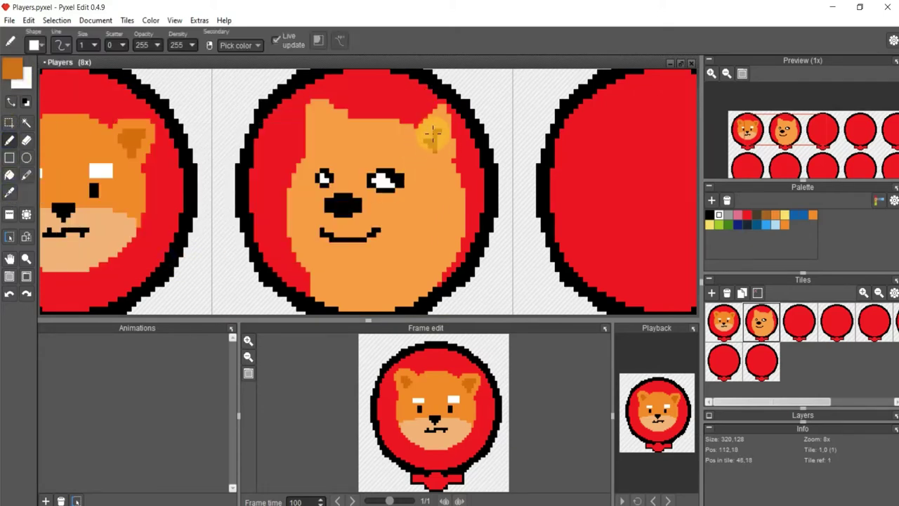
left_click_drag(433, 134, 430, 144)
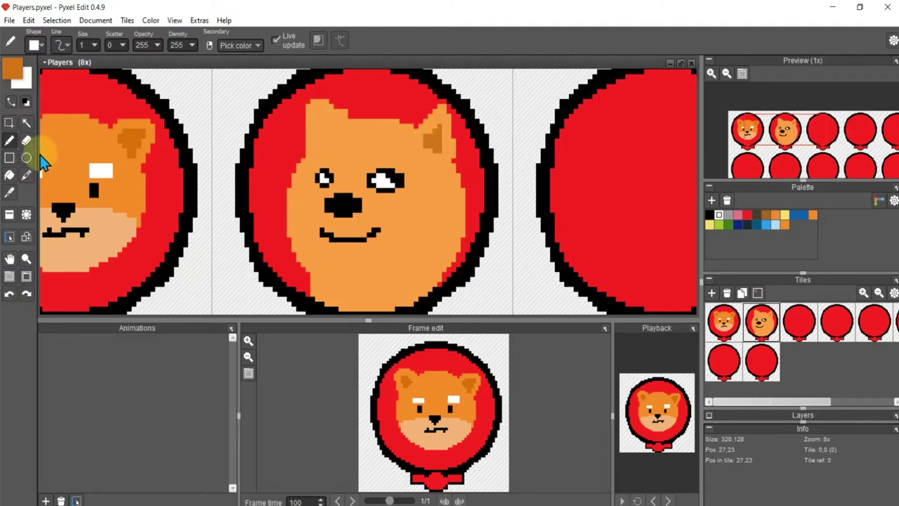
Paint the face's top-left edge over with the balloon's red.
left_click(9, 191)
left_click(282, 132)
left_click(9, 140)
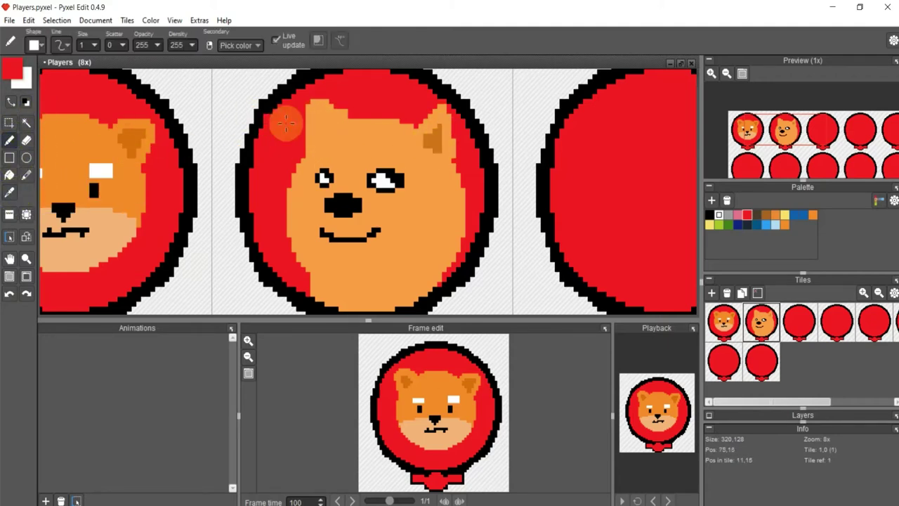
mouse_move(285, 124)
left_mouse_down()
mouse_move(311, 100)
mouse_move(302, 148)
mouse_move(324, 98)
left_mouse_up()
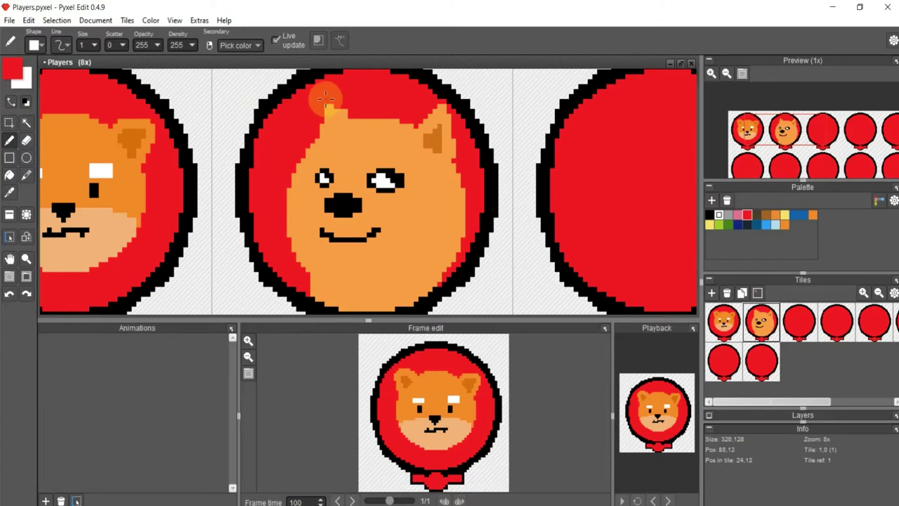
scroll(351, 105, "down", 3)
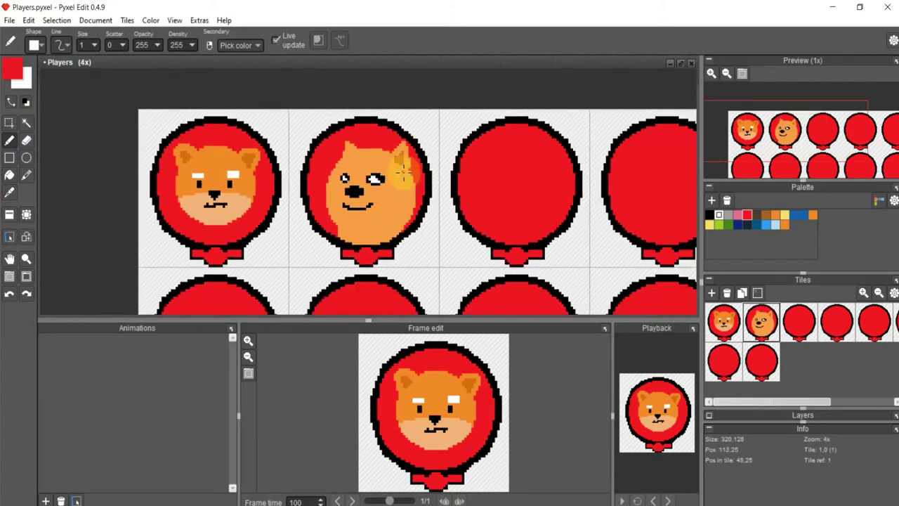
scroll(375, 151, "up", 1)
scroll(398, 139, "up", 1)
Pick a yellow and bucket-fill the doge tile's bow, ring background and leftover red spots.
scroll(380, 154, "up", 1)
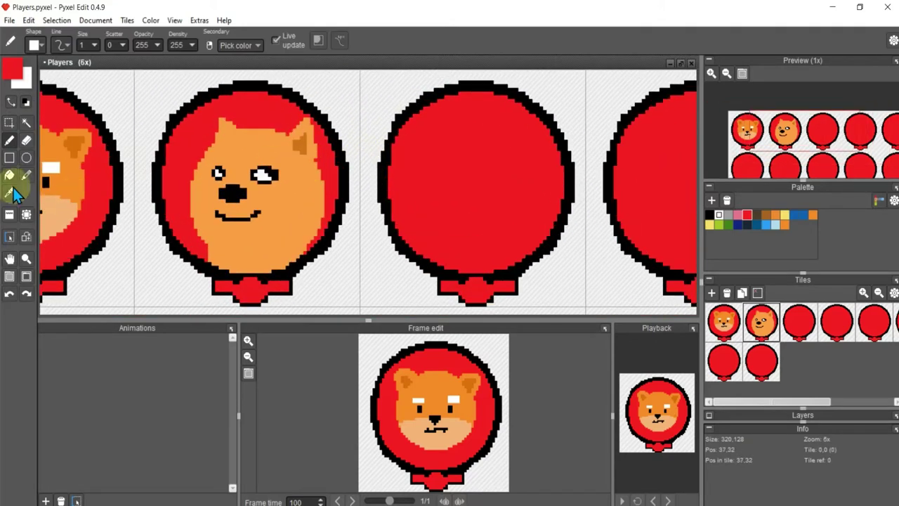
left_click(9, 175)
left_click(12, 69)
left_click(404, 227)
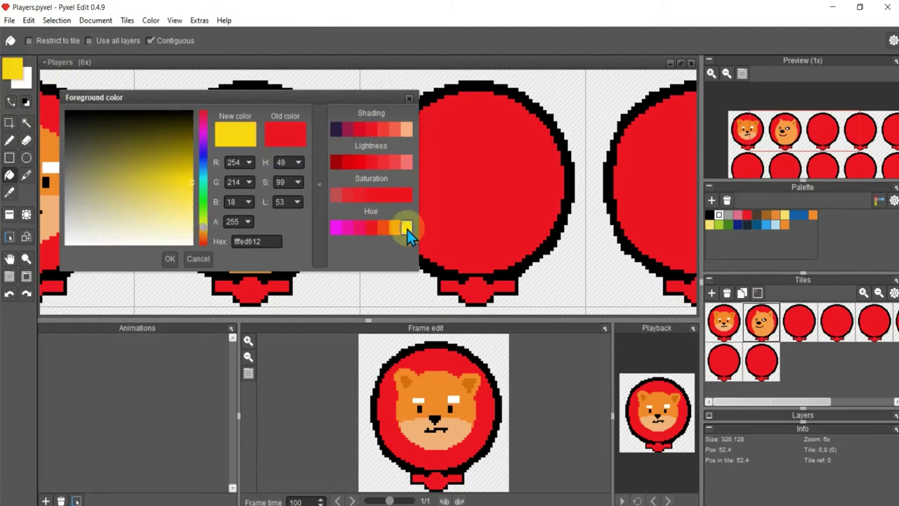
left_click(180, 181)
left_click(170, 259)
left_click(247, 284)
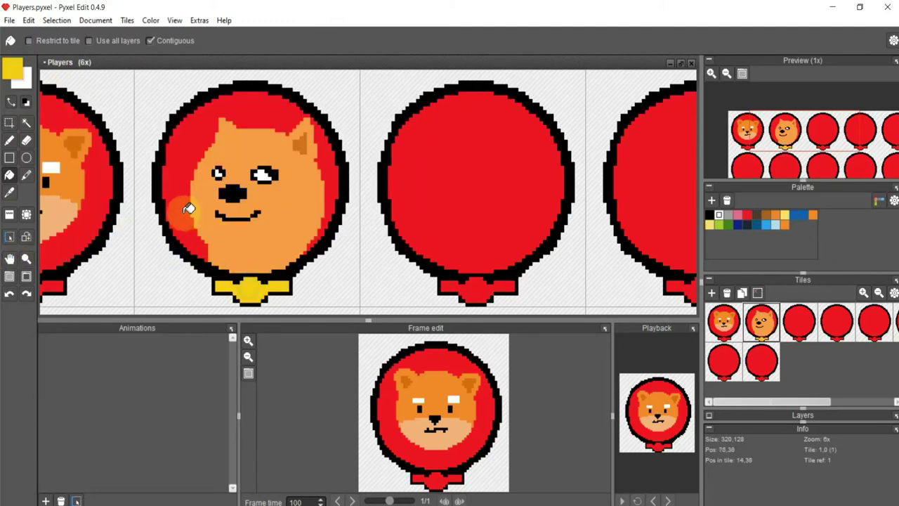
left_click(188, 205)
left_click(337, 175)
left_click(307, 250)
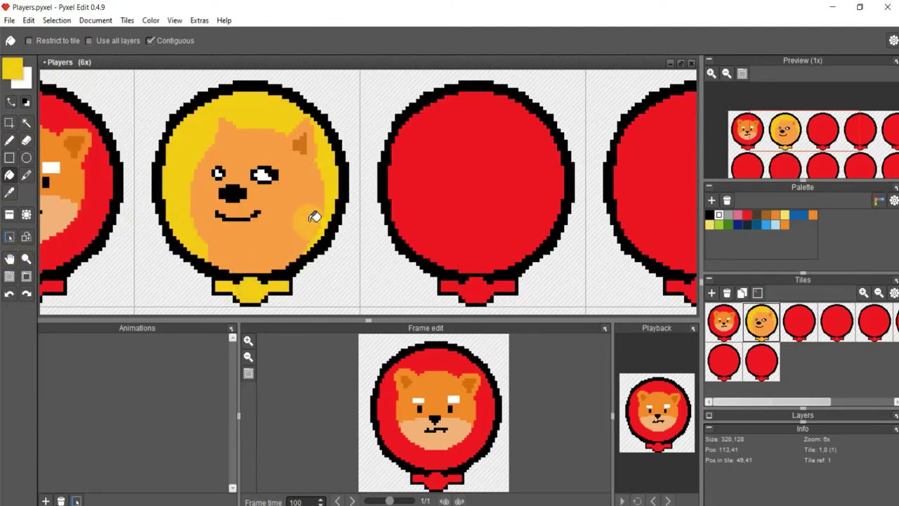
scroll(311, 211, "down", 1)
scroll(365, 181, "up", 1)
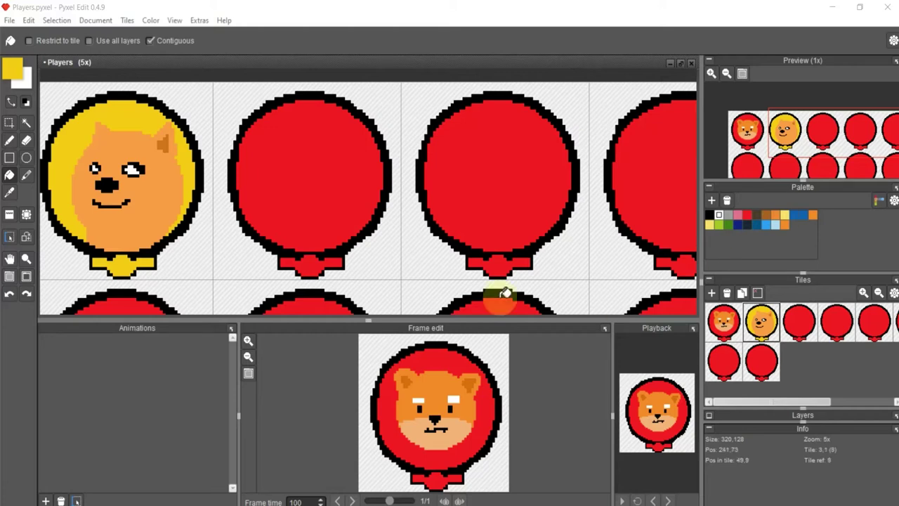
In tile mode, select tile 2, the plain red balloon, to work on.
scroll(214, 204, "down", 1)
scroll(327, 202, "down", 1)
key("t")
left_click(372, 205)
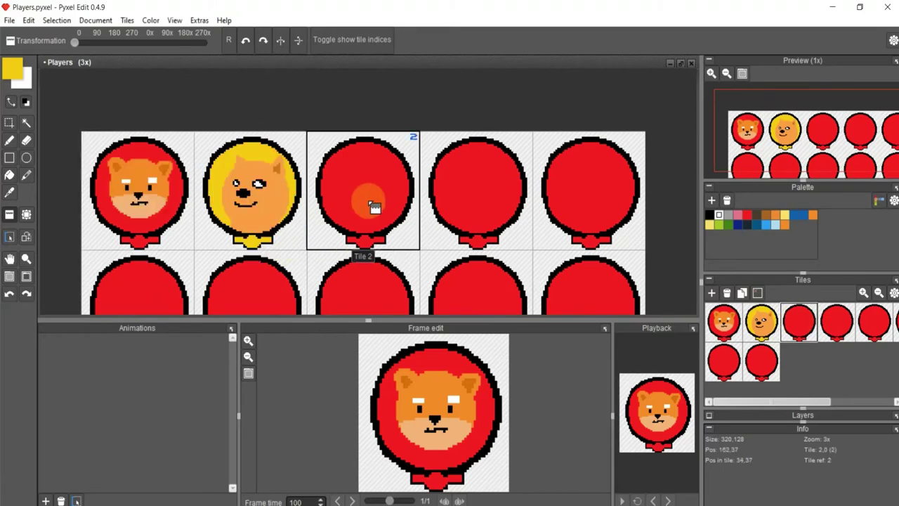
scroll(372, 205, "up", 2)
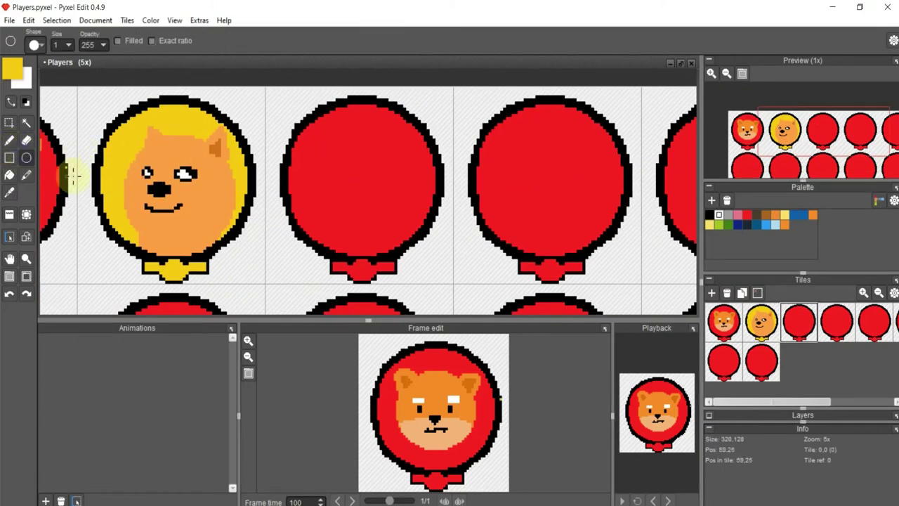
scroll(72, 176, "down", 2)
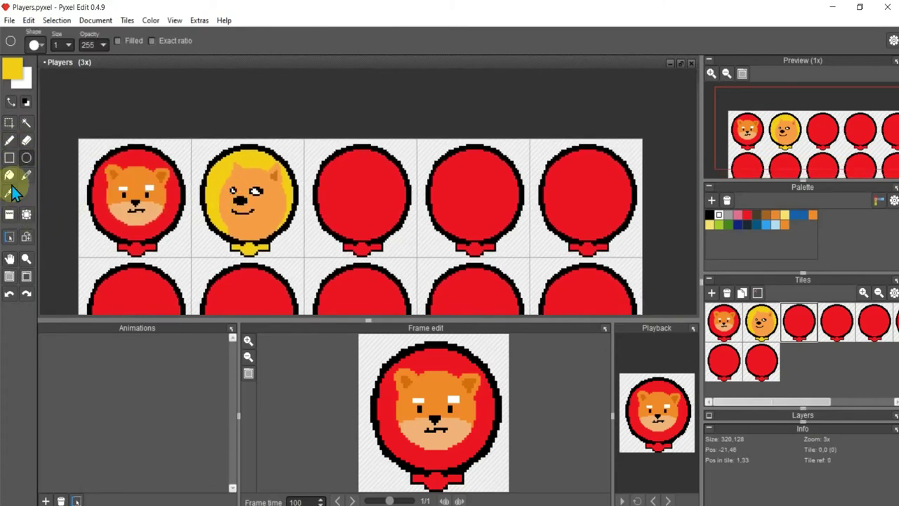
Draw a wider orange head outline with ears on the third tile and fill it orange.
left_click(9, 192)
left_click(26, 157)
scroll(417, 182, "up", 1)
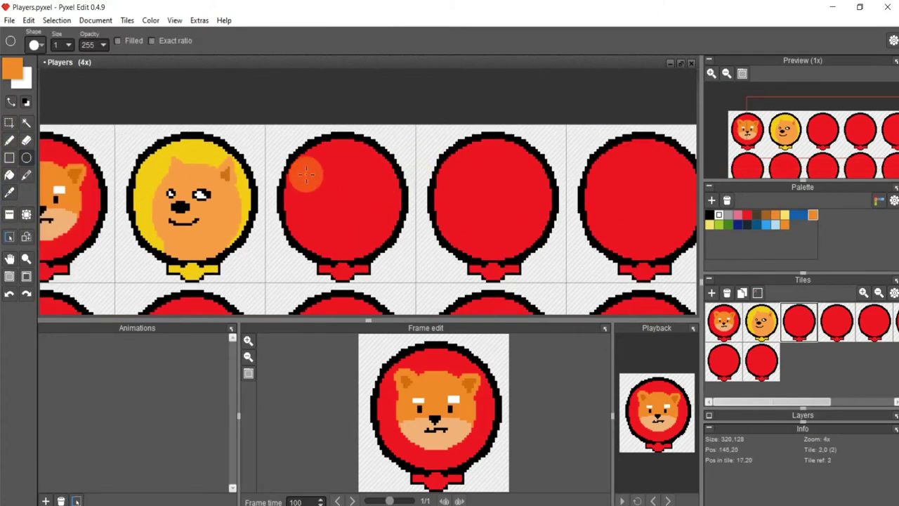
mouse_move(308, 173)
left_mouse_down()
mouse_move(382, 261)
mouse_move(387, 255)
left_mouse_up()
key("ctrl+z")
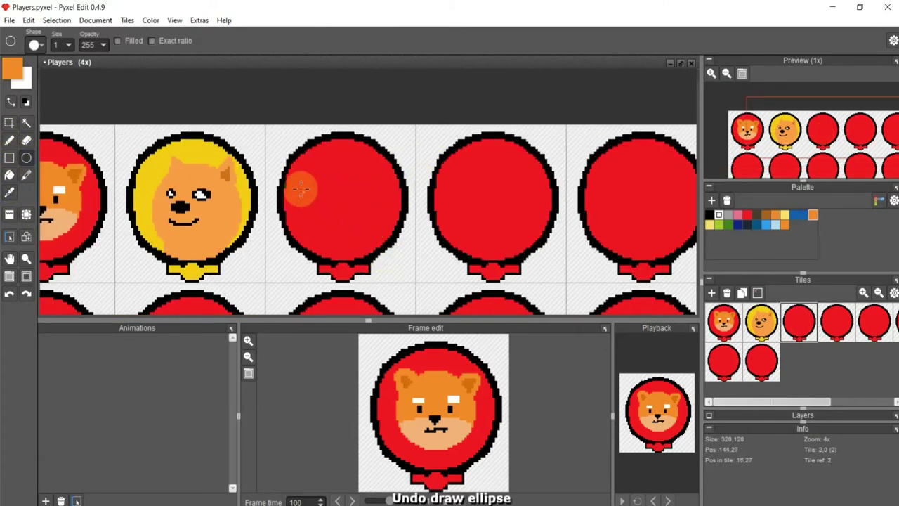
mouse_move(297, 170)
left_mouse_down()
mouse_move(394, 259)
mouse_move(382, 256)
left_mouse_up()
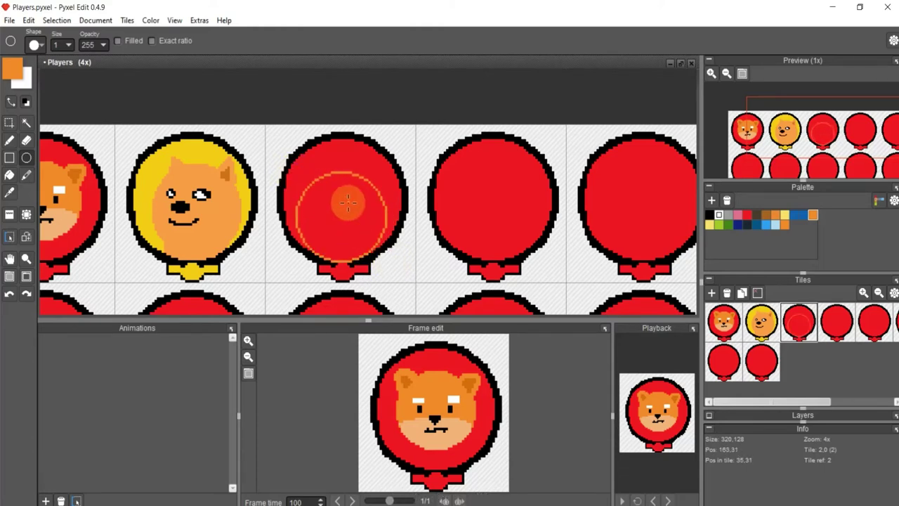
left_click(9, 140)
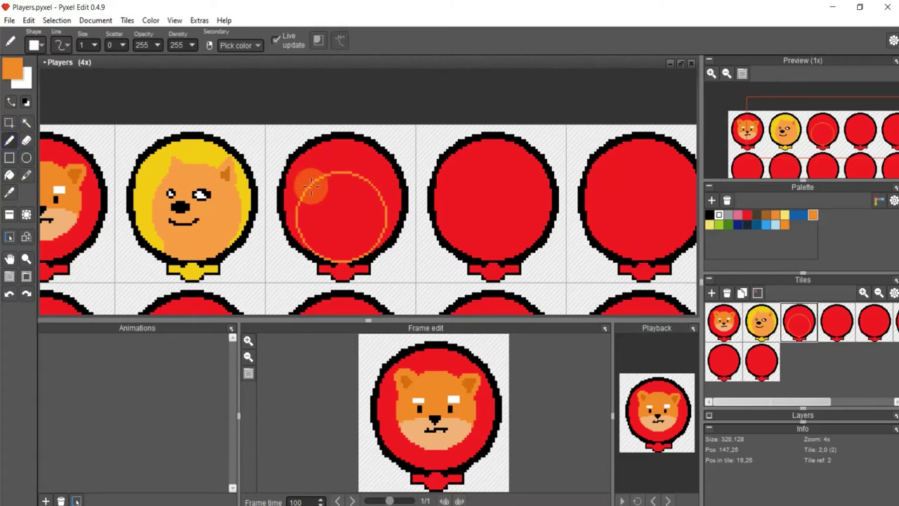
left_click_drag(304, 190, 384, 186)
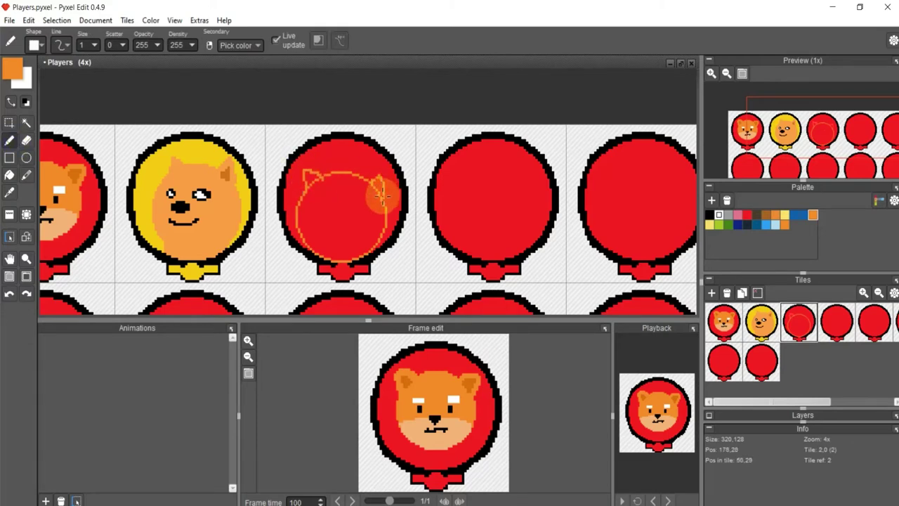
left_click(9, 175)
left_click(316, 190)
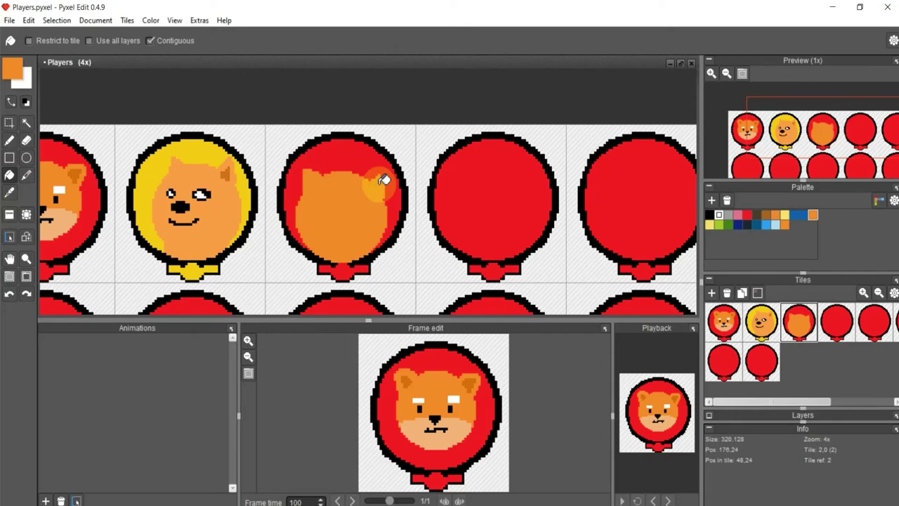
Paint green along the circle's lower-left inner edge and the red gap beside it.
scroll(366, 193, "up", 1)
scroll(356, 217, "up", 2)
scroll(307, 234, "down", 1)
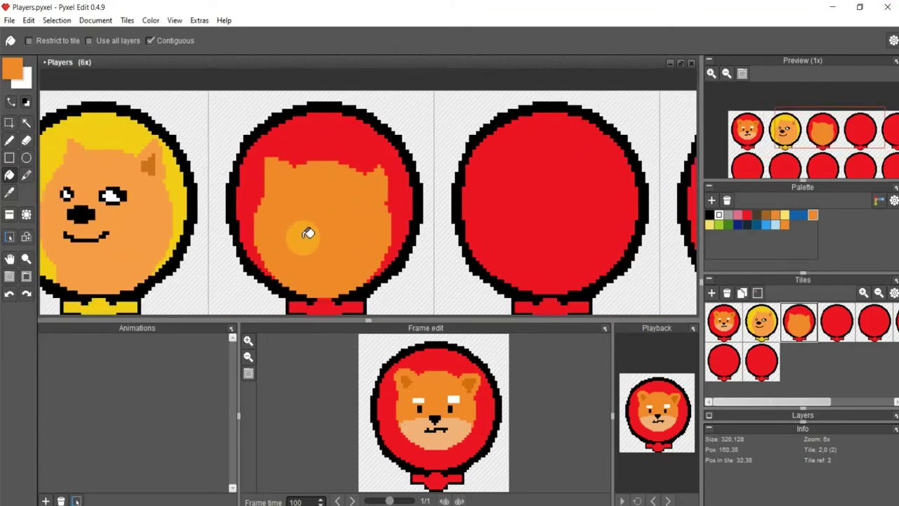
left_click(25, 176)
left_click(728, 224)
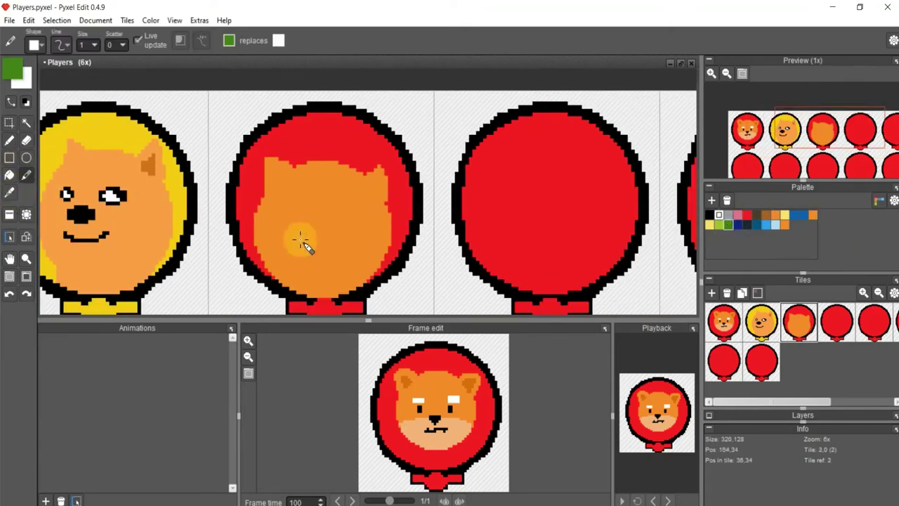
scroll(302, 242, "up", 1)
left_click(9, 140)
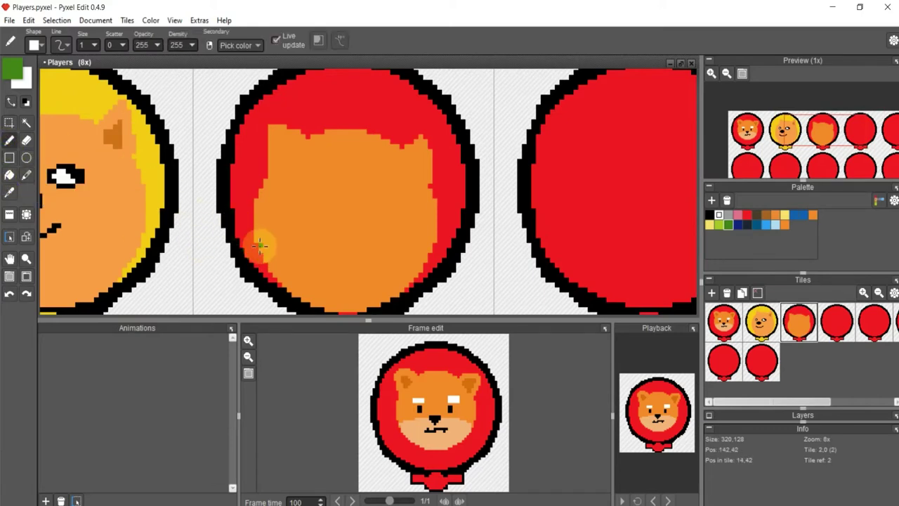
mouse_move(242, 237)
left_mouse_down()
mouse_move(279, 281)
mouse_move(242, 243)
left_mouse_up()
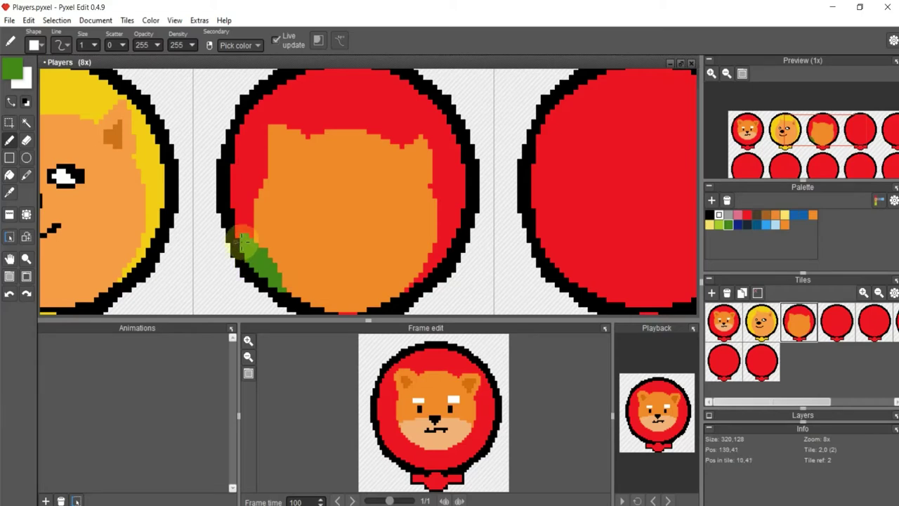
left_click_drag(361, 267, 337, 242)
left_click_drag(311, 281, 290, 257)
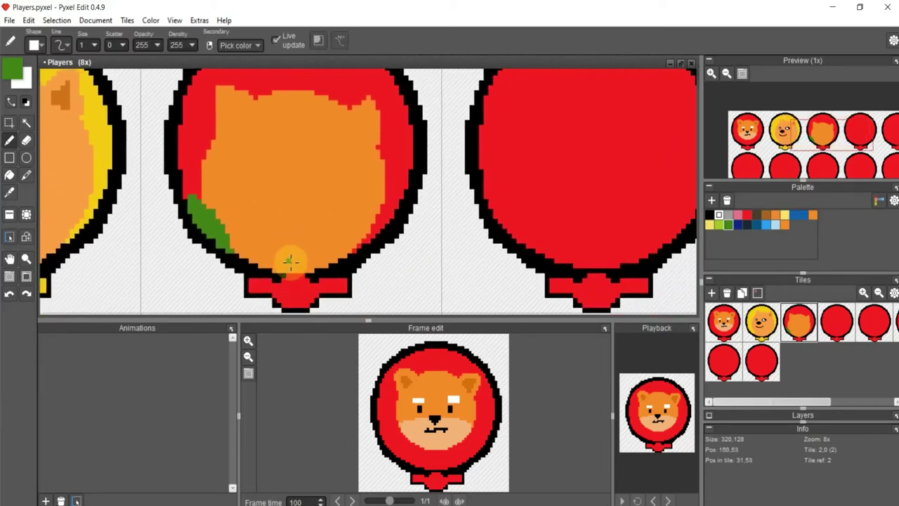
Sample the green from the edge and draw a green line across the face bottom.
scroll(245, 185, "down", 2)
scroll(321, 230, "up", 3)
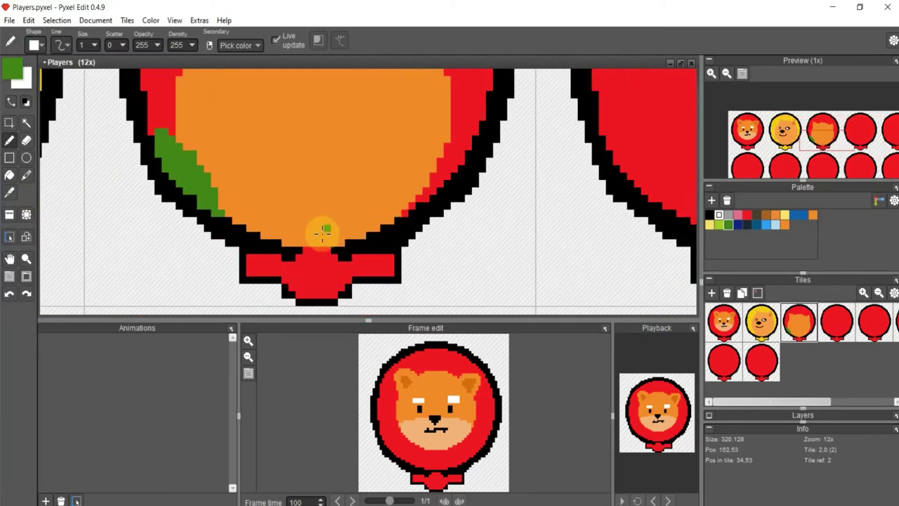
left_click(14, 66)
left_click(709, 214)
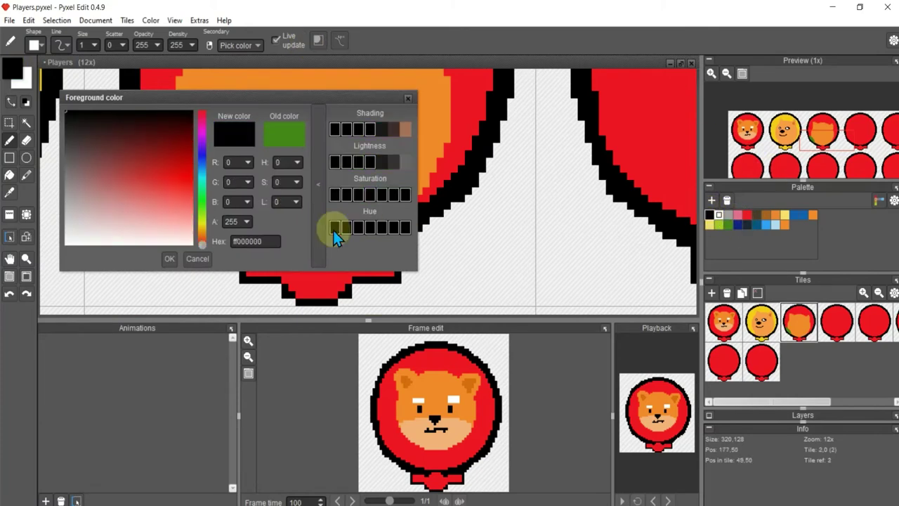
left_click(169, 259)
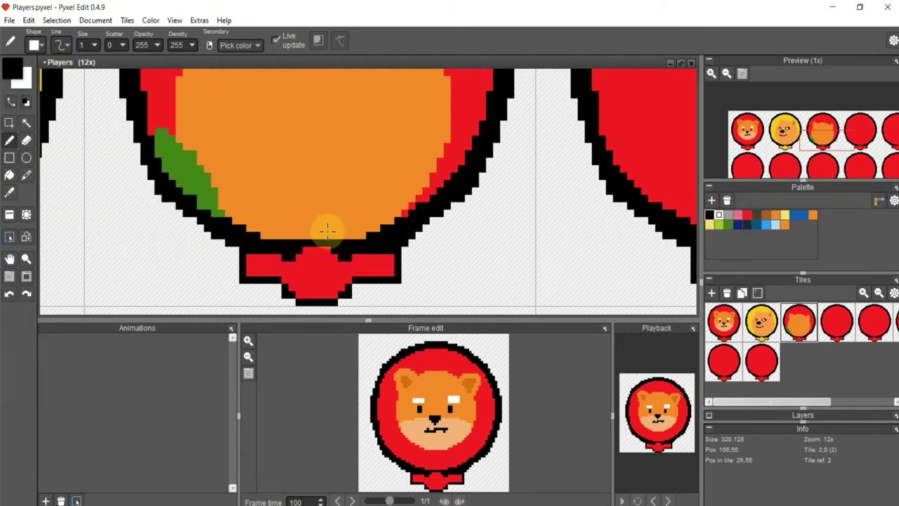
scroll(311, 209, "up", 1)
left_click(9, 192)
left_click(180, 220)
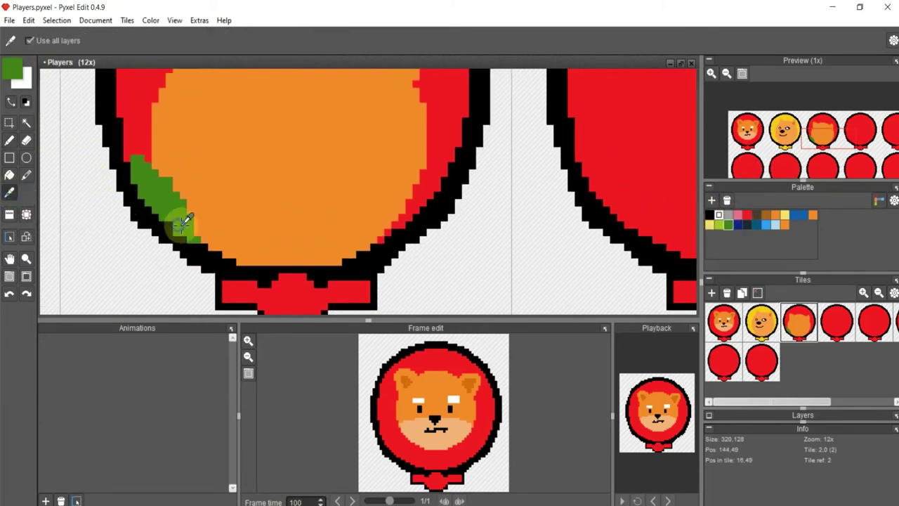
left_click(9, 140)
left_click_drag(268, 261, 408, 204)
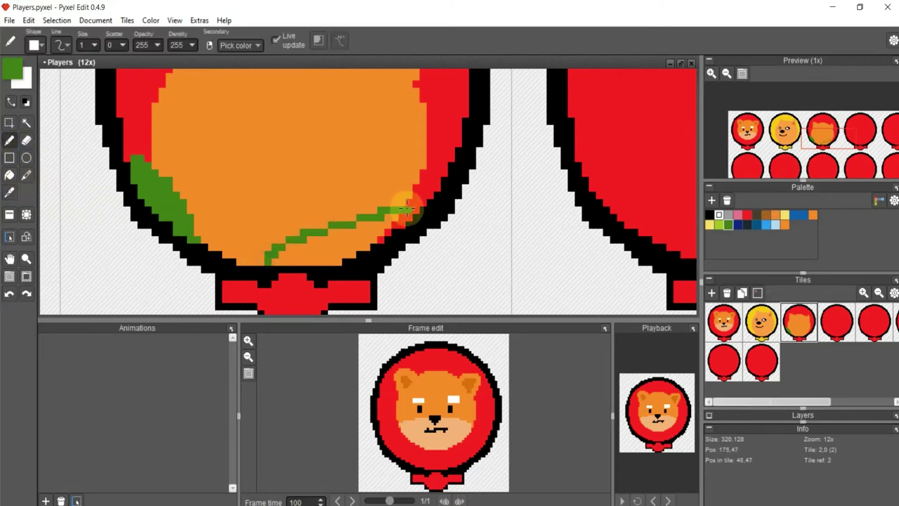
Redraw the band's diagonal top edge and fill the band between the lines green.
key("ctrl+z")
mouse_move(343, 257)
left_mouse_down()
mouse_move(404, 203)
mouse_move(264, 246)
mouse_move(279, 261)
mouse_move(342, 261)
left_mouse_up()
key("ctrl+z")
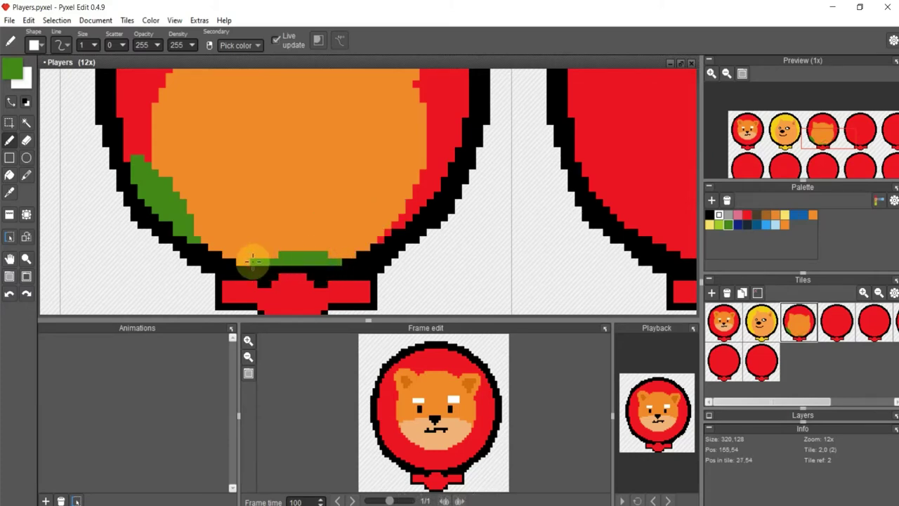
mouse_move(251, 257)
left_mouse_down()
mouse_move(365, 209)
mouse_move(408, 209)
left_mouse_up()
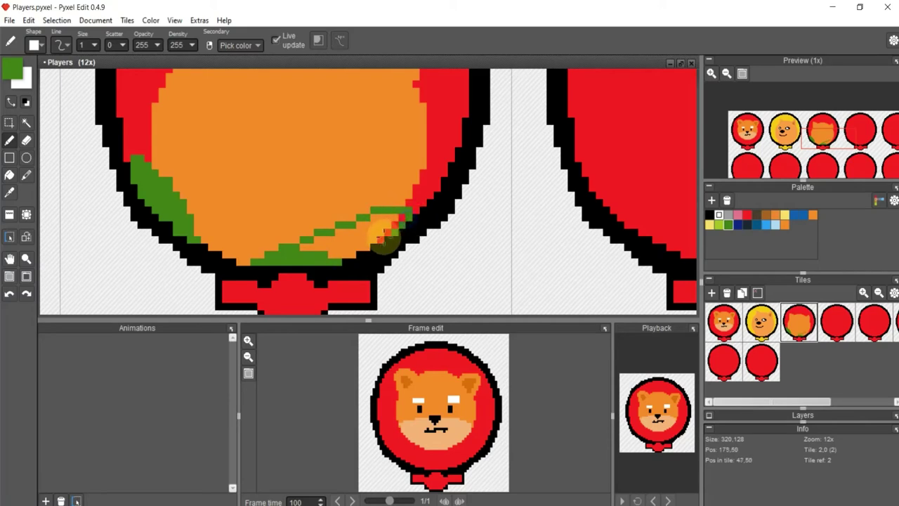
left_click(9, 175)
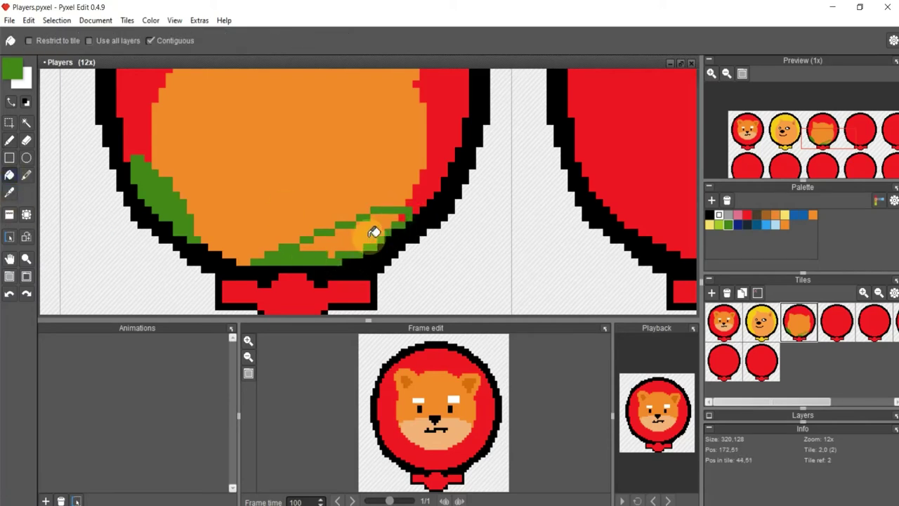
left_click(369, 235)
scroll(366, 232, "down", 2)
scroll(345, 207, "up", 1)
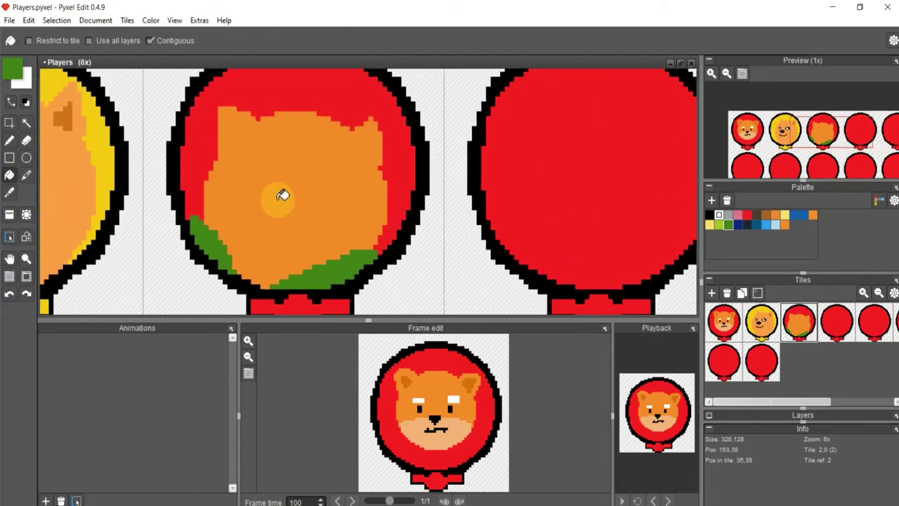
left_click(10, 139)
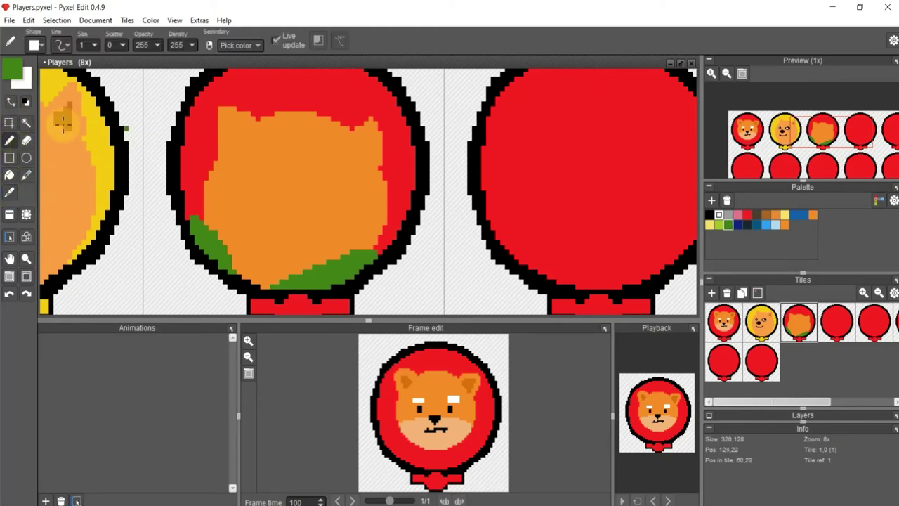
Dab darker orange inner-ear shading onto the third dog, discarding a trial ellipse.
left_click(9, 192)
left_click(64, 119)
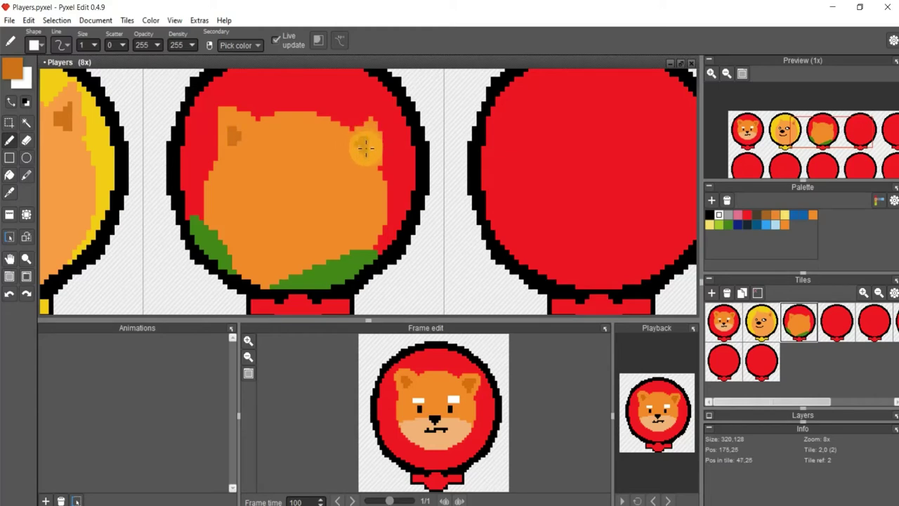
left_click(26, 157)
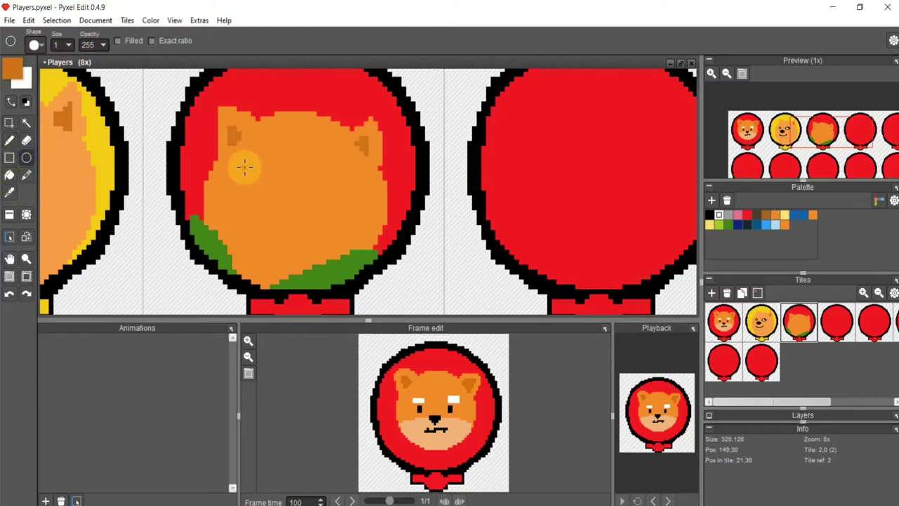
left_click_drag(243, 167, 264, 195)
key("ctrl+z")
Draw two black ring eyes, a small oval nose and a mouth line.
left_click(710, 214)
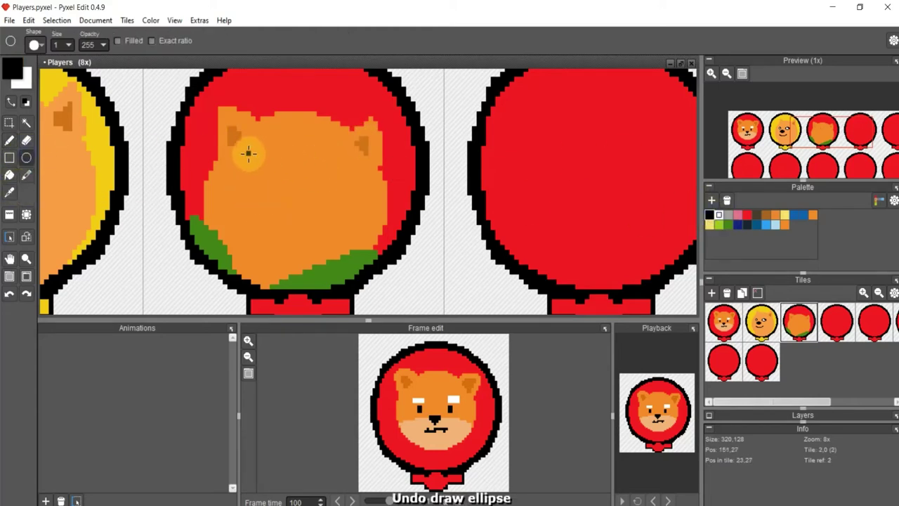
left_click_drag(239, 153, 270, 189)
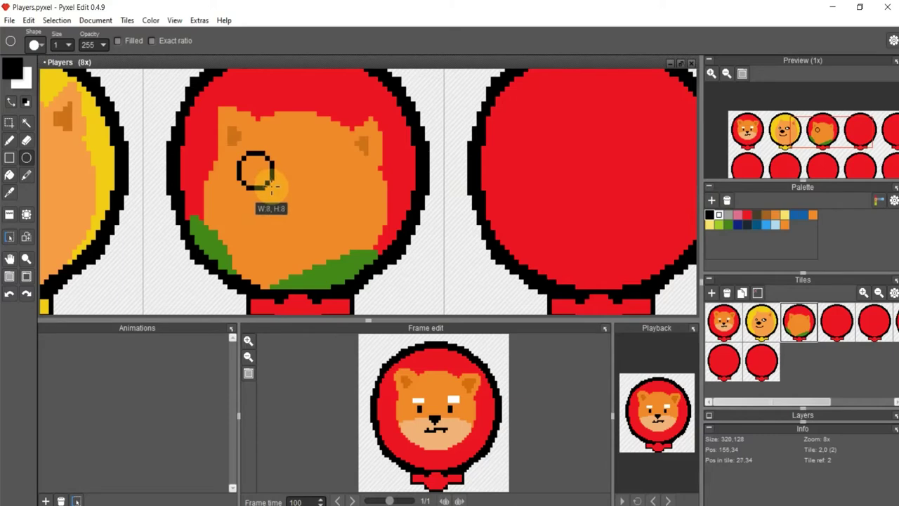
key("ctrl+z")
left_click_drag(251, 169, 281, 197)
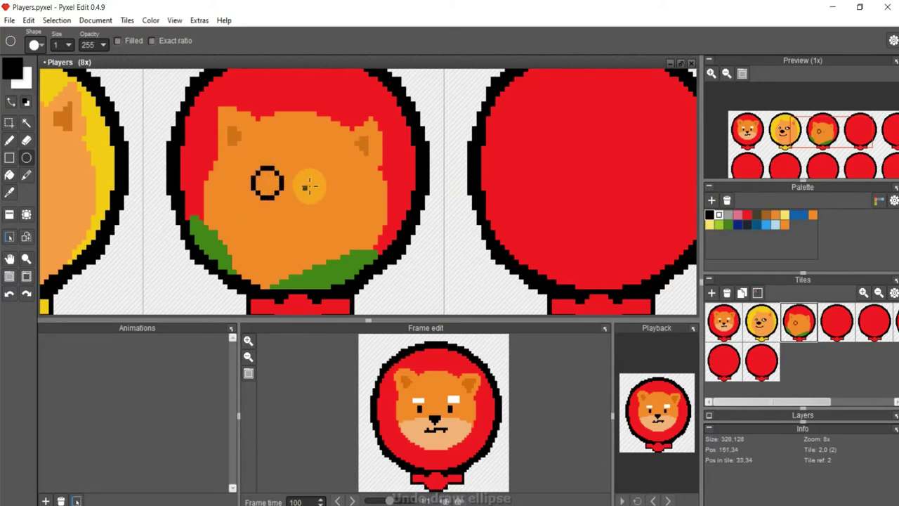
left_click_drag(315, 167, 349, 202)
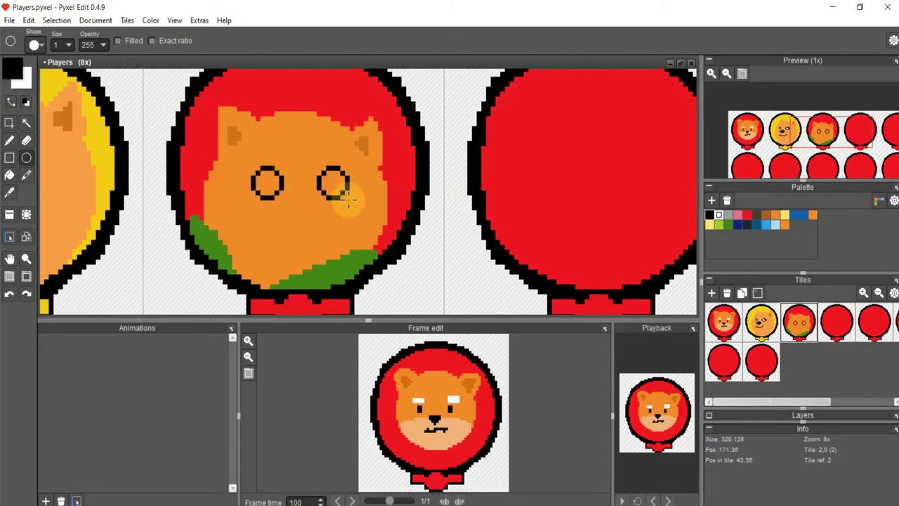
left_click_drag(289, 202, 313, 218)
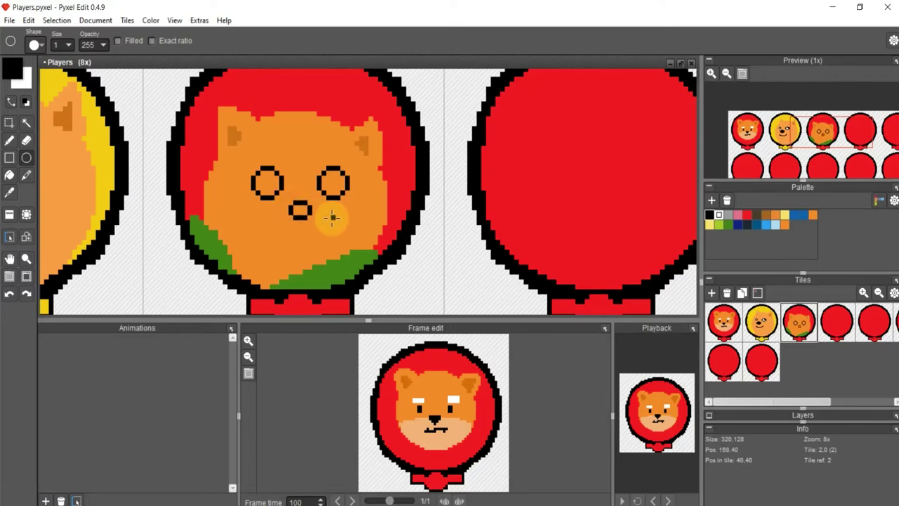
left_click(8, 141)
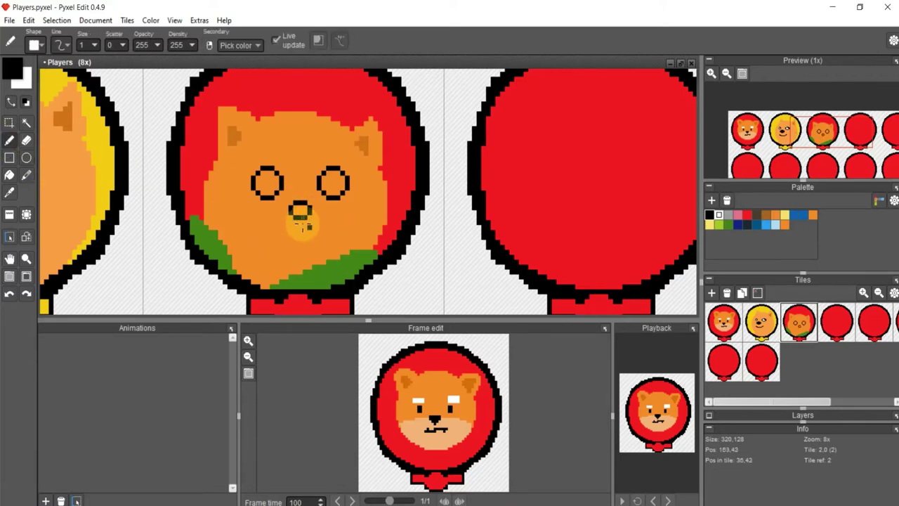
left_click_drag(287, 229, 337, 230)
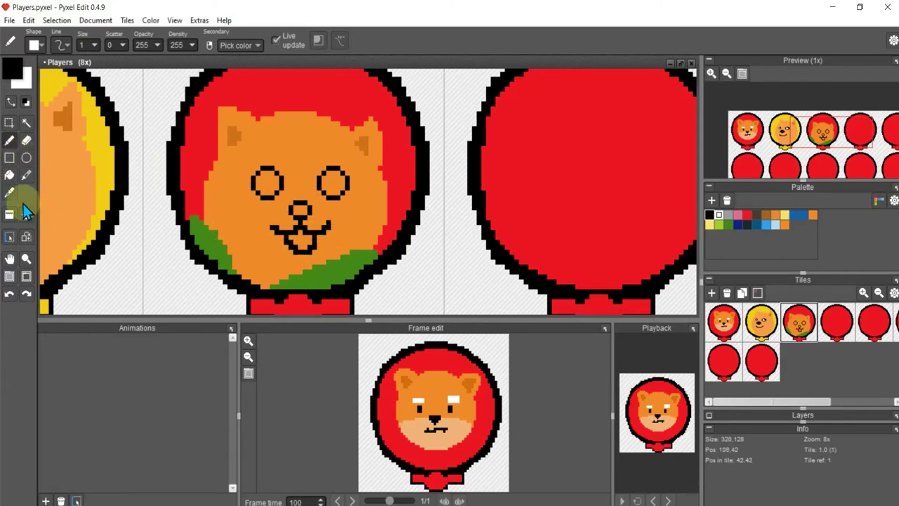
Fill the tongue pink and the nose and both eyes solid black.
left_click(9, 176)
left_click(739, 215)
left_click(302, 240)
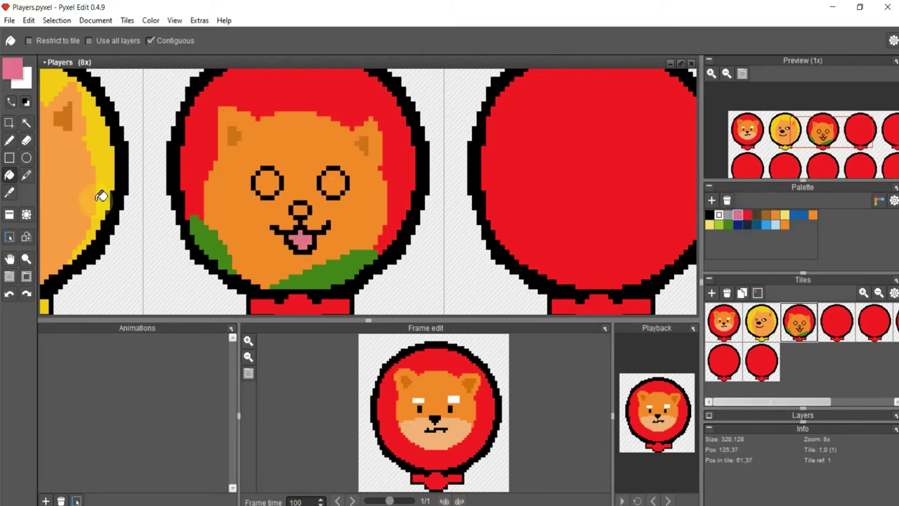
left_click(709, 214)
left_click(300, 209)
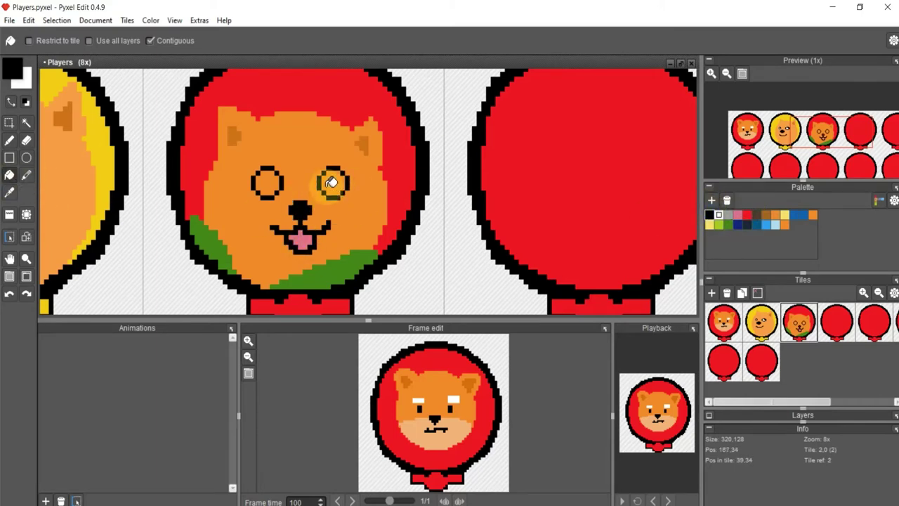
left_click(334, 182)
left_click(267, 183)
Add a white highlight pixel to the left eye.
left_click(719, 214)
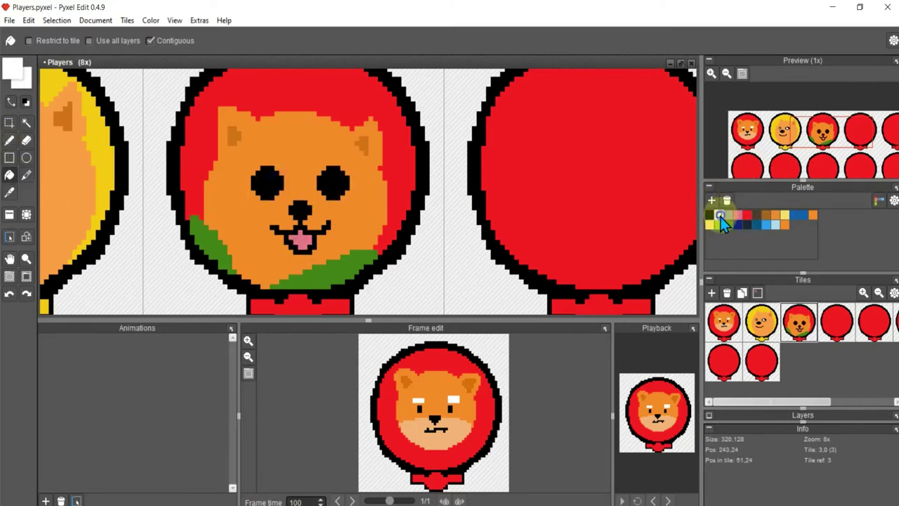
key("b")
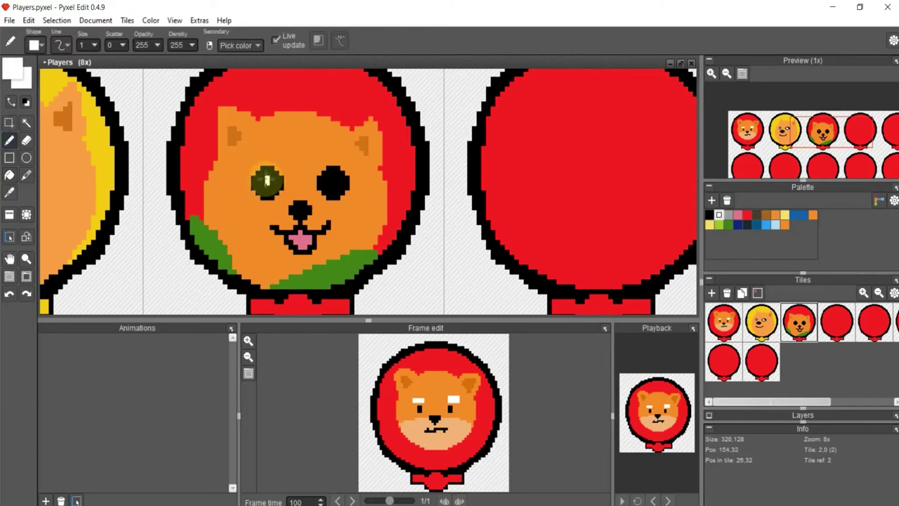
left_click(266, 179)
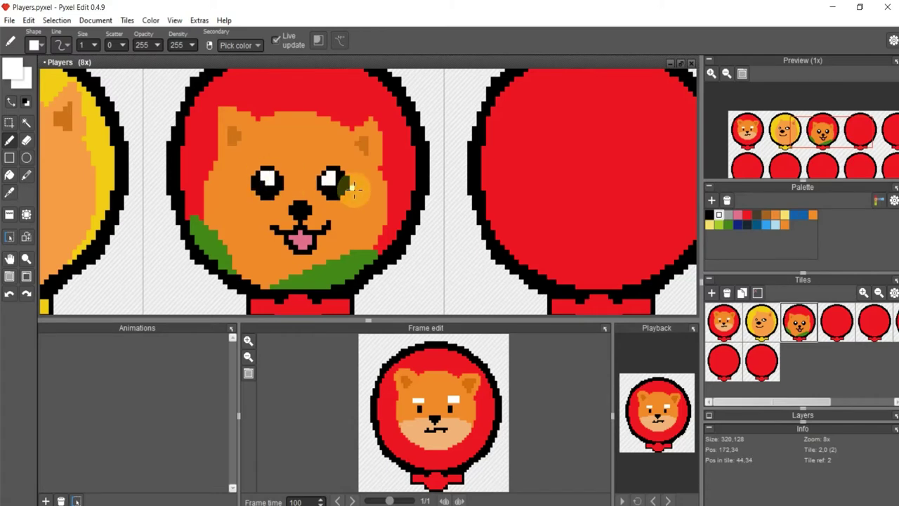
scroll(353, 187, "down", 3)
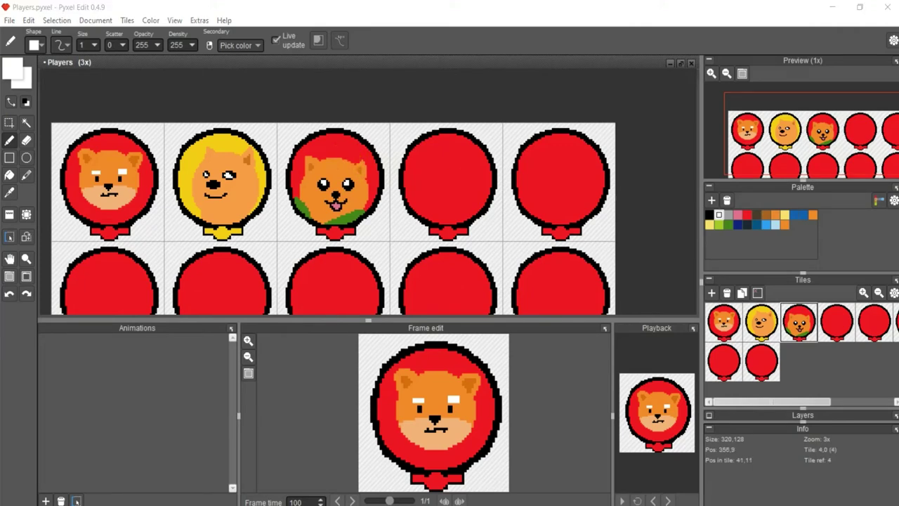
Sample the dog's orange fur and set the foreground to a lighter peach (f4b479).
left_click(9, 192)
scroll(273, 183, "up", 3)
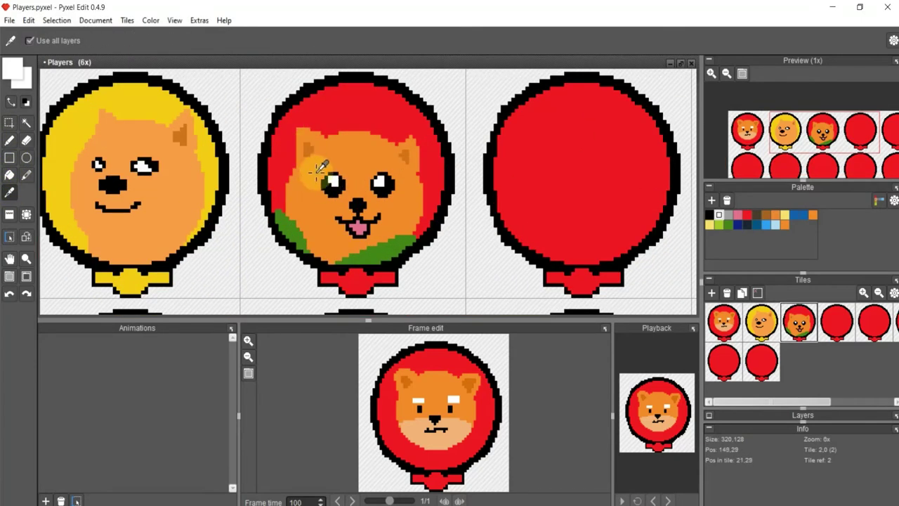
left_click(11, 70)
left_click(174, 207)
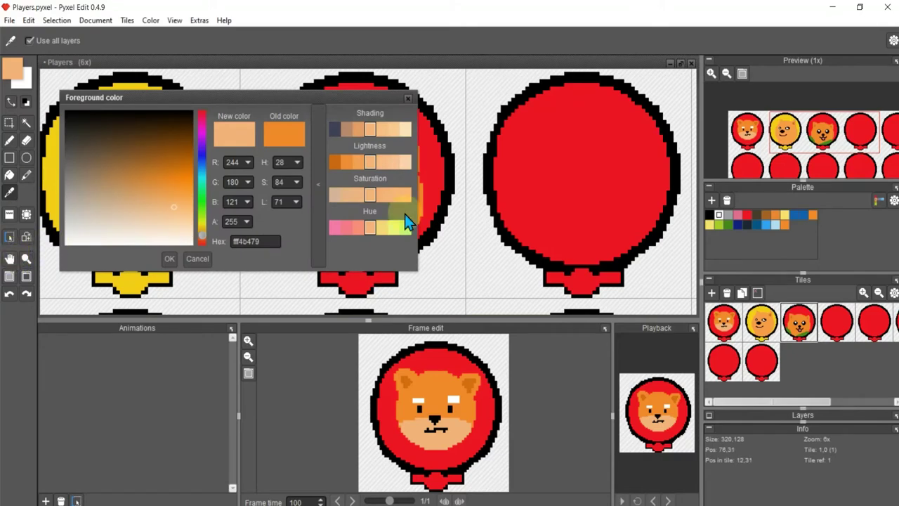
left_click(169, 258)
left_click(9, 175)
Fill the third dog's red balloon background with the light peach, leaving the knot red.
left_click(313, 109)
scroll(379, 182, "down", 2)
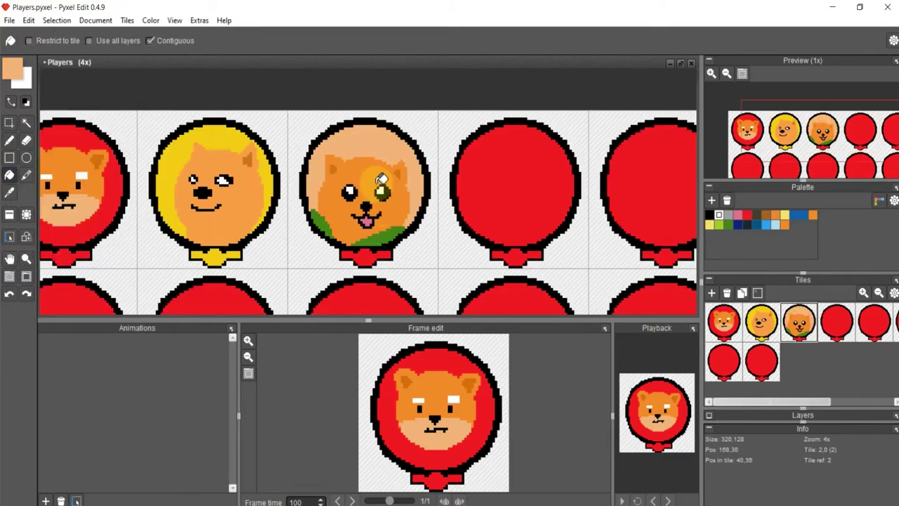
scroll(472, 187, "down", 1)
scroll(421, 200, "up", 1)
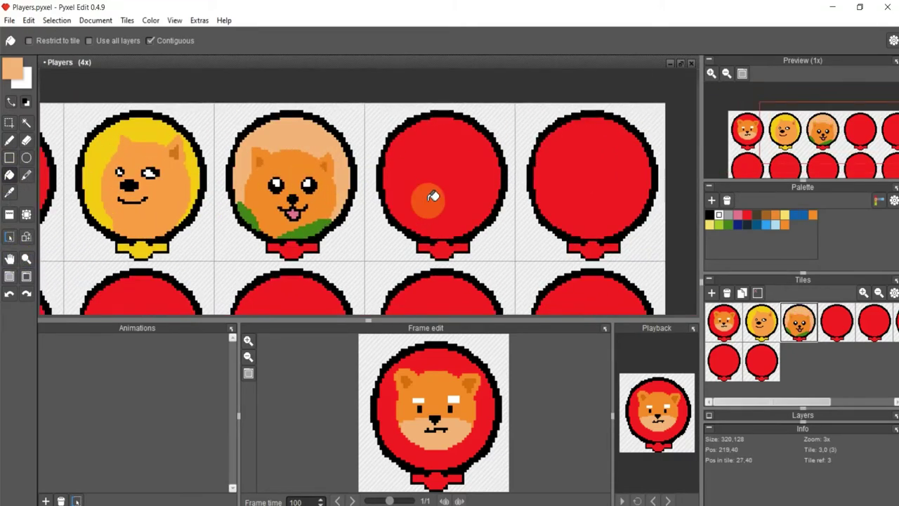
scroll(402, 197, "up", 1)
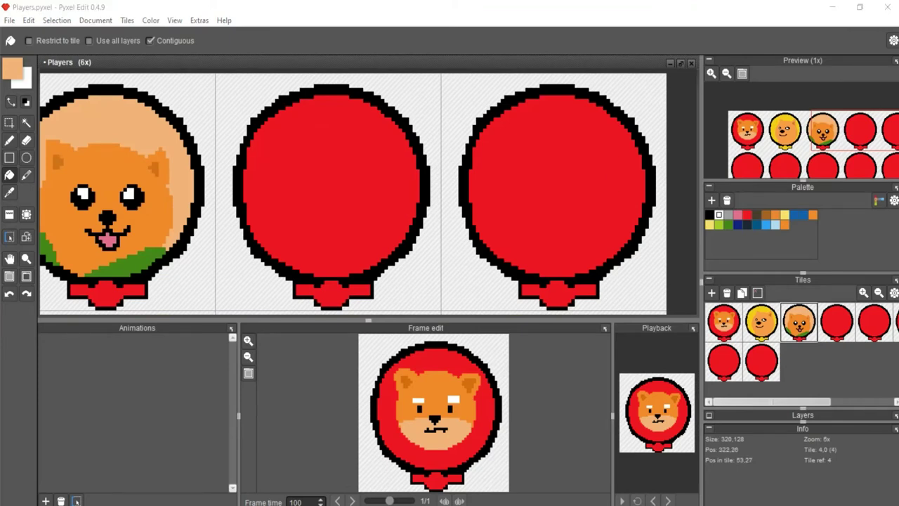
scroll(300, 196, "up", 1)
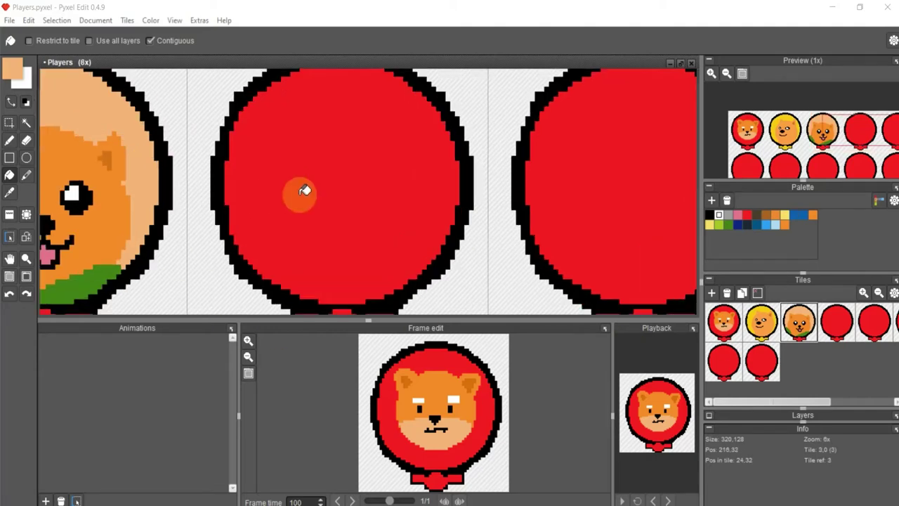
left_click(9, 140)
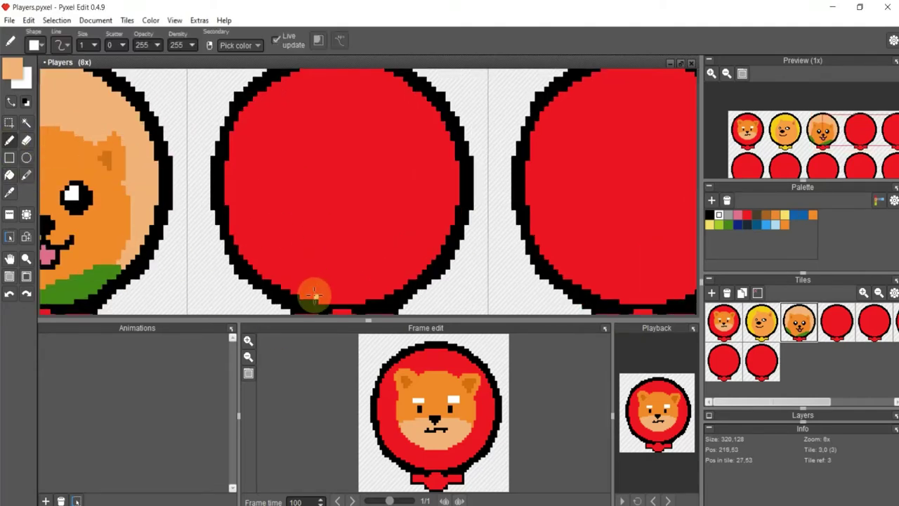
Set the foreground colour to a pale peach shade.
left_click(12, 68)
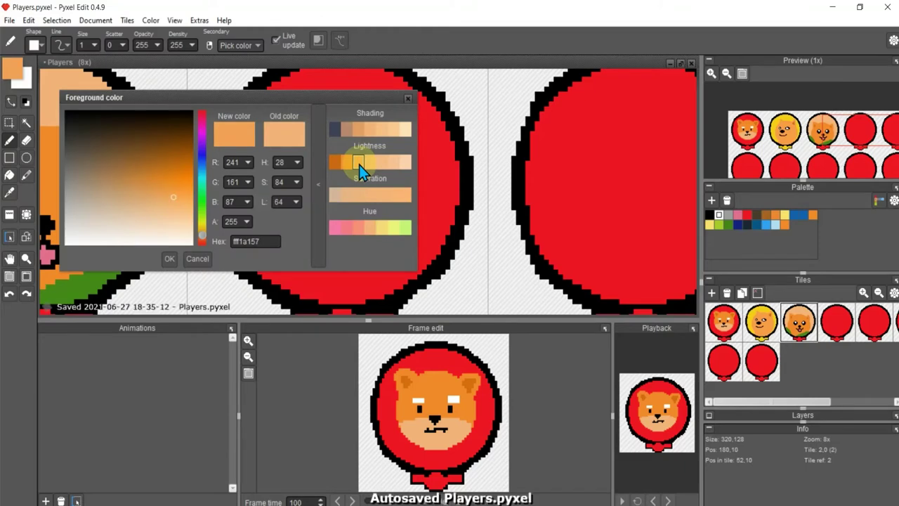
left_click(397, 130)
left_click(395, 162)
left_click(394, 132)
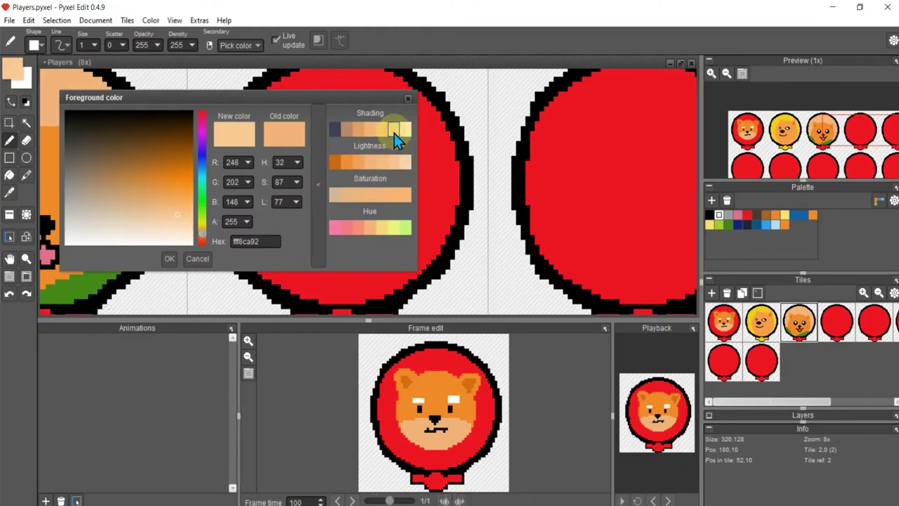
left_click(172, 259)
Outline a large duck head on the fourth red tile and fill it pale peach.
mouse_move(307, 295)
left_mouse_down()
mouse_move(313, 155)
mouse_move(267, 155)
mouse_move(267, 211)
mouse_move(291, 257)
mouse_move(325, 230)
left_mouse_up()
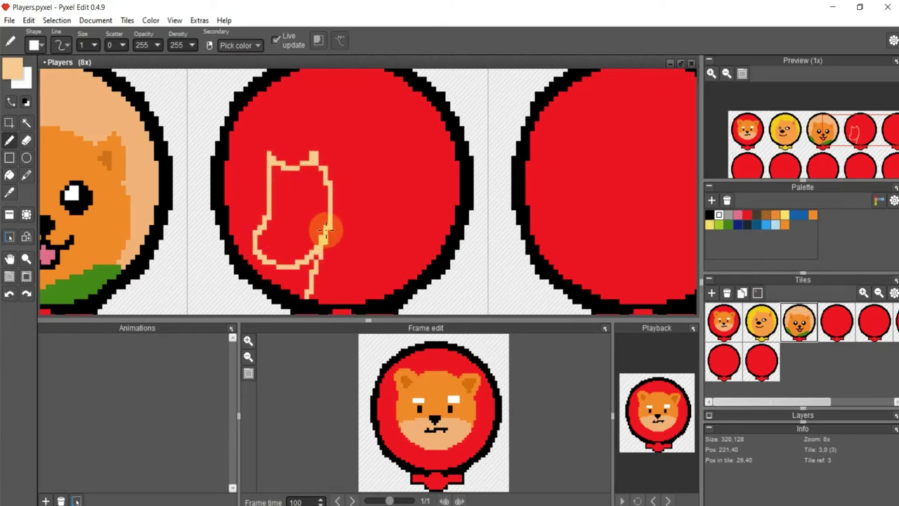
left_click(337, 210)
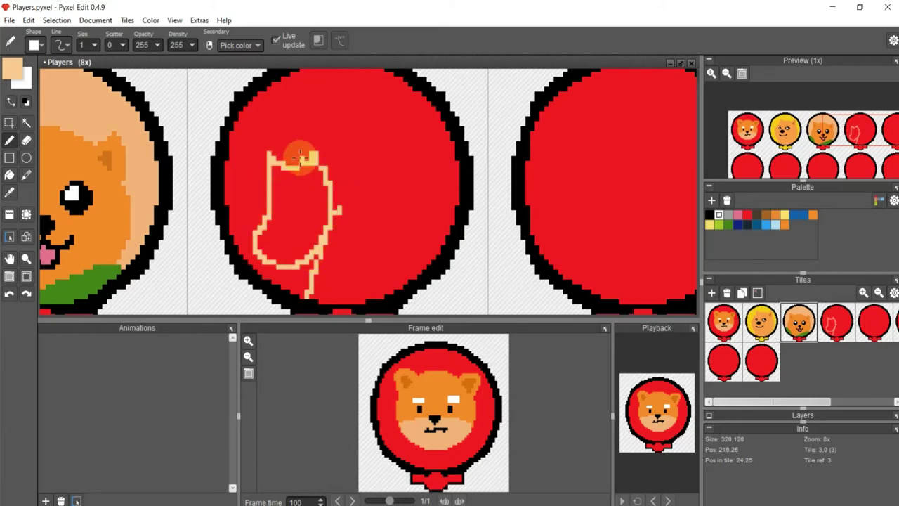
mouse_move(273, 131)
left_mouse_down()
mouse_move(368, 84)
mouse_move(430, 261)
left_mouse_up()
left_click(9, 175)
left_click(371, 220)
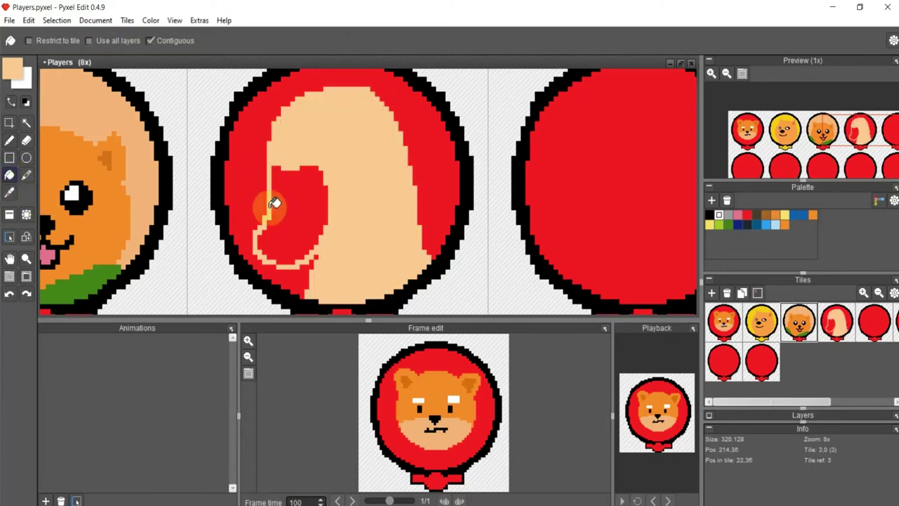
Sample the neighbouring dog's orange and fill the head's inner red area orange for the beak.
left_click(9, 192)
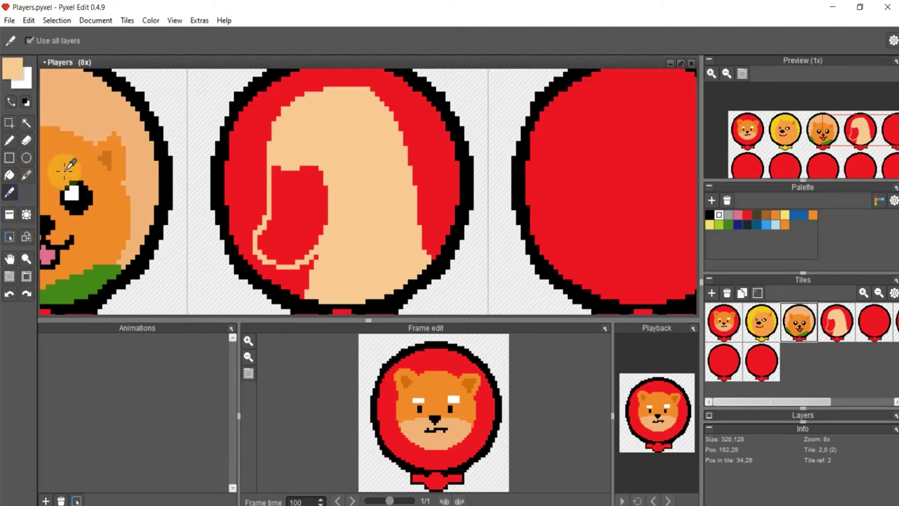
left_click(63, 161)
left_click(9, 175)
left_click(309, 205)
scroll(311, 203, "up", 1)
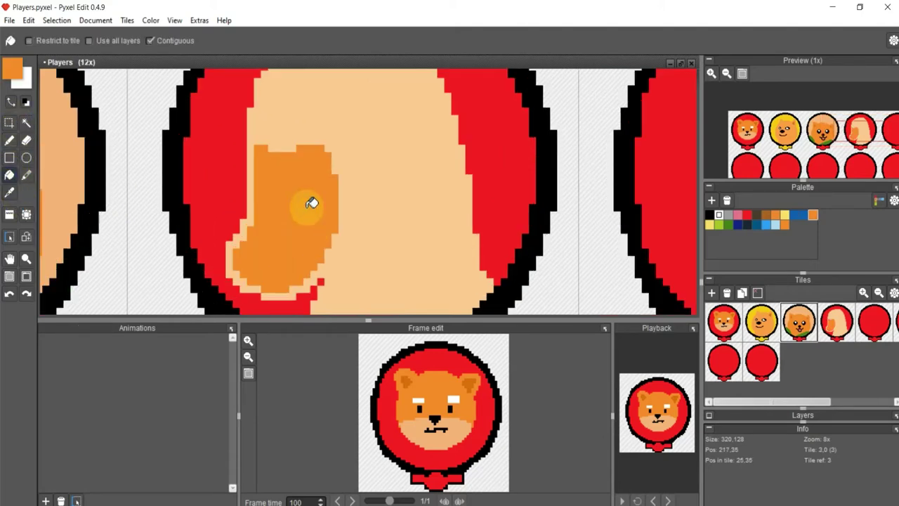
Paint orange over the peach strip to widen the beak, then add a black nostril pixel.
left_click(9, 140)
mouse_move(249, 148)
left_mouse_down()
mouse_move(248, 209)
mouse_move(231, 251)
mouse_move(237, 271)
mouse_move(257, 288)
mouse_move(305, 281)
left_mouse_up()
left_click(710, 214)
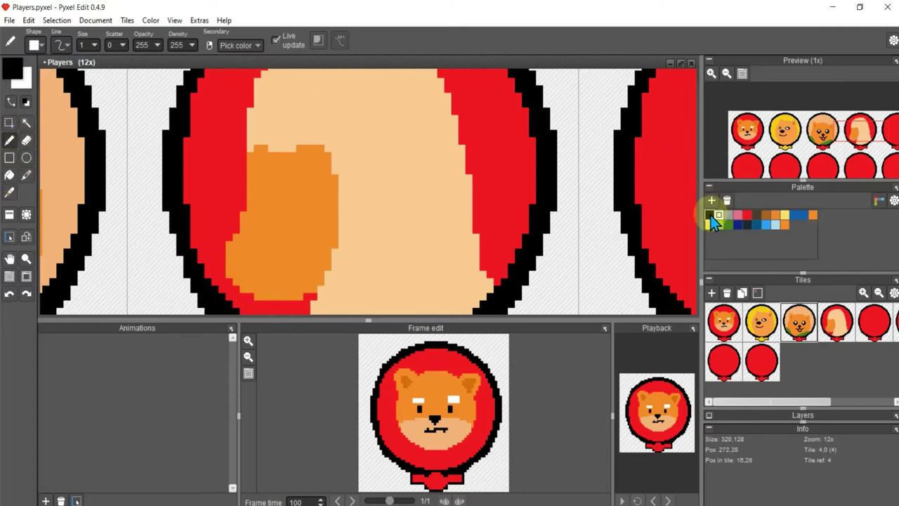
left_click(311, 205)
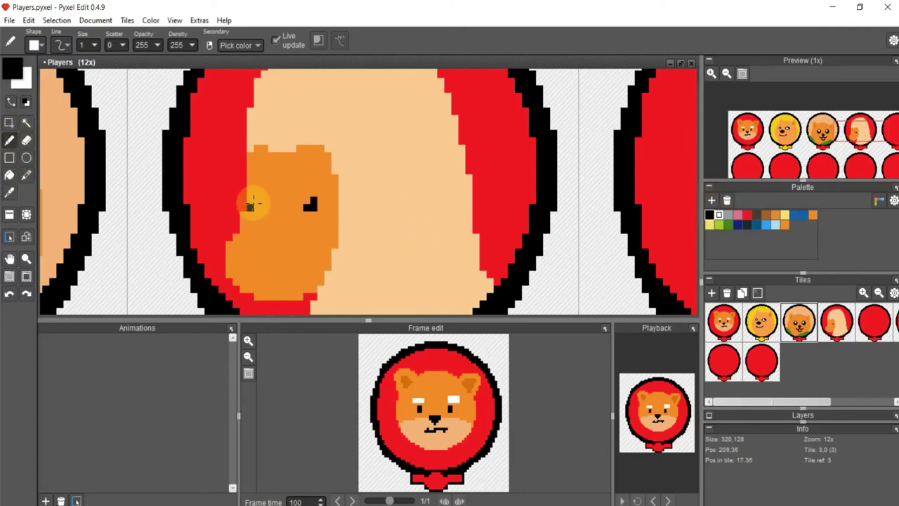
Draw a black eye with a small loop brow on the duck's head.
scroll(254, 203, "down", 1)
scroll(260, 176, "down", 1)
left_click(9, 140)
left_click(112, 130)
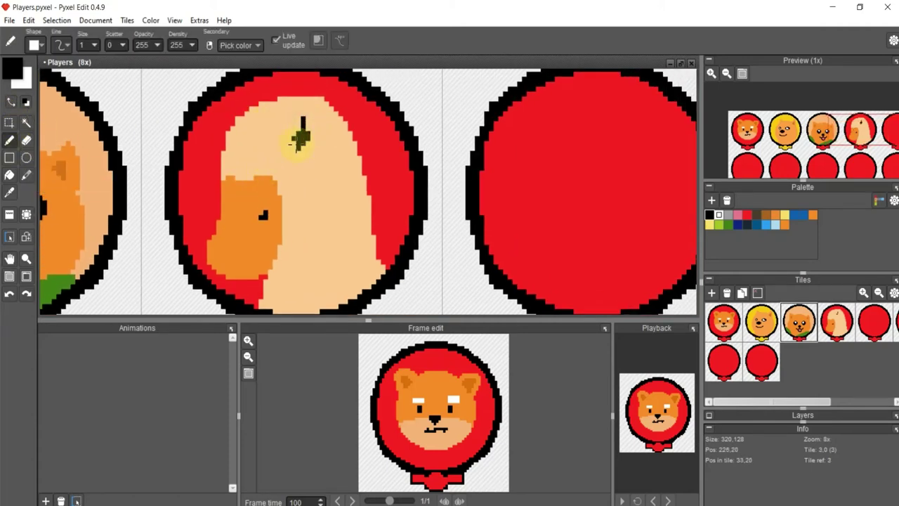
left_click(26, 158)
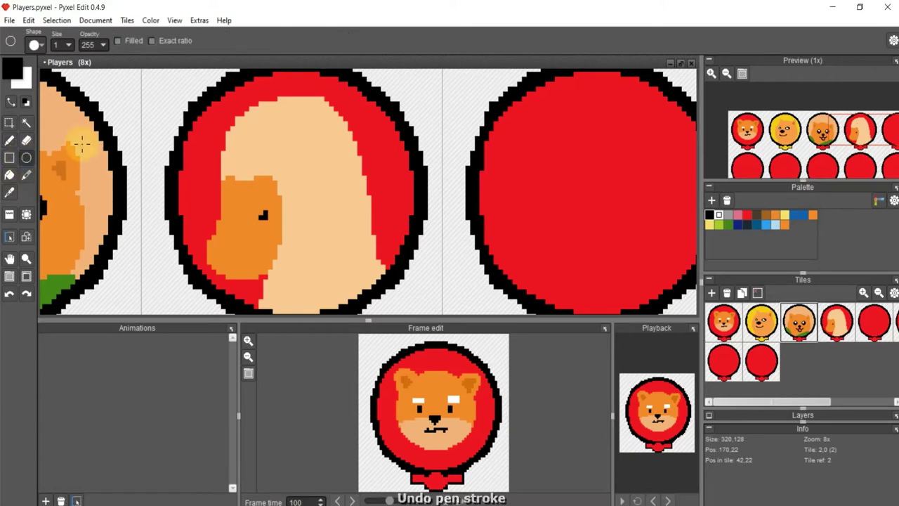
left_click(719, 214)
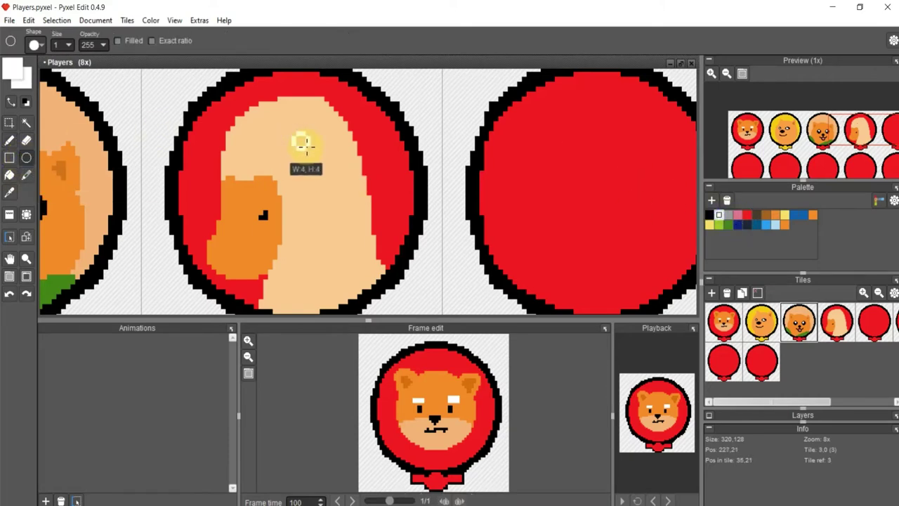
key("ctrl+z")
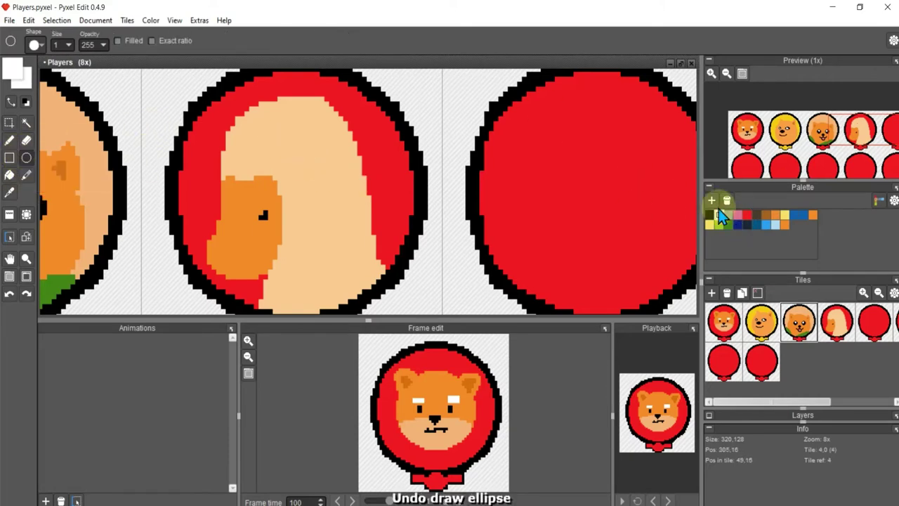
left_click(710, 214)
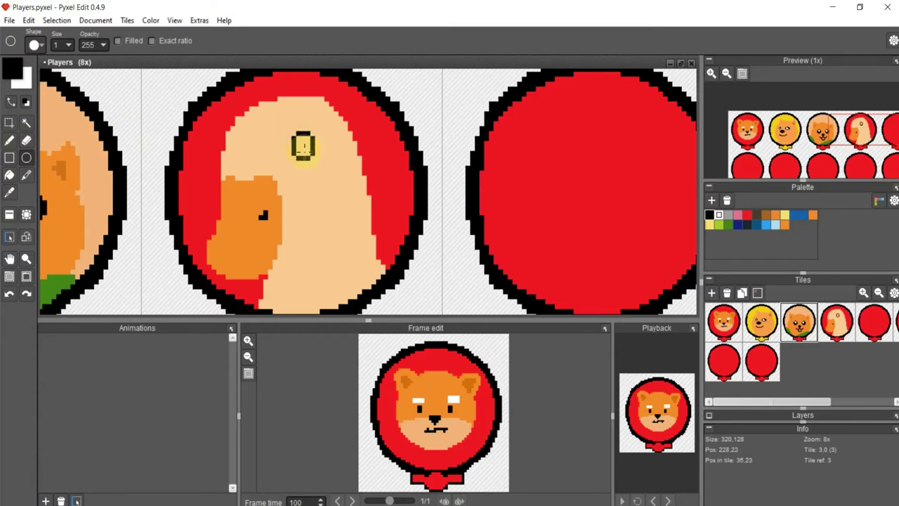
left_click(9, 140)
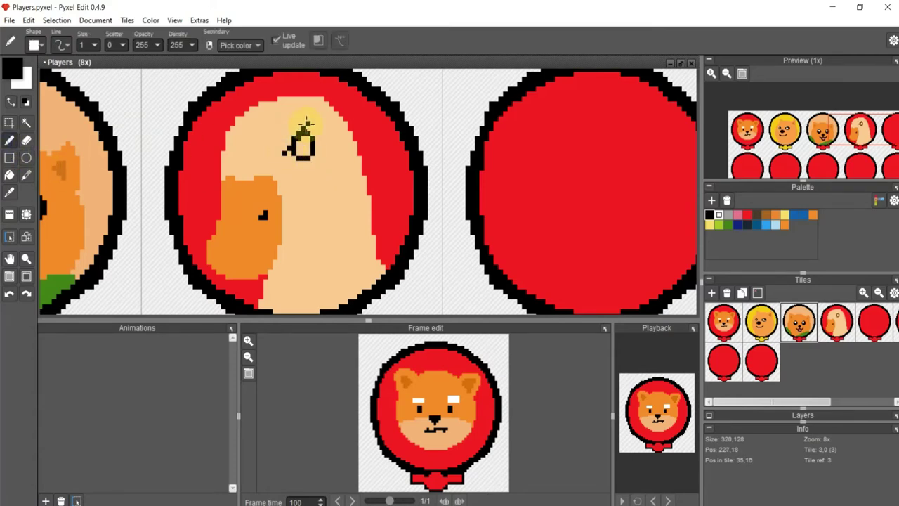
left_click(719, 214)
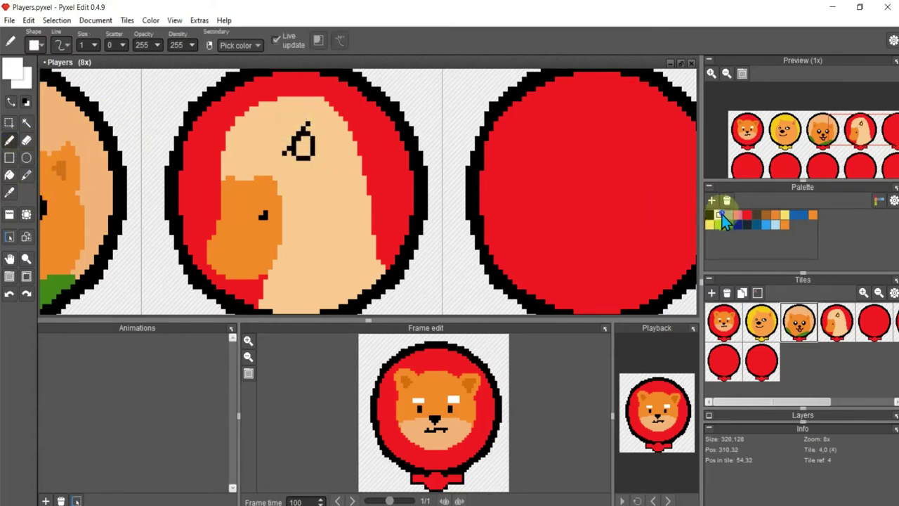
Flood-fill the eye interior white, then paint black pupil pixels across its lower half.
left_click(9, 175)
left_click(307, 146)
scroll(312, 144, "up", 5)
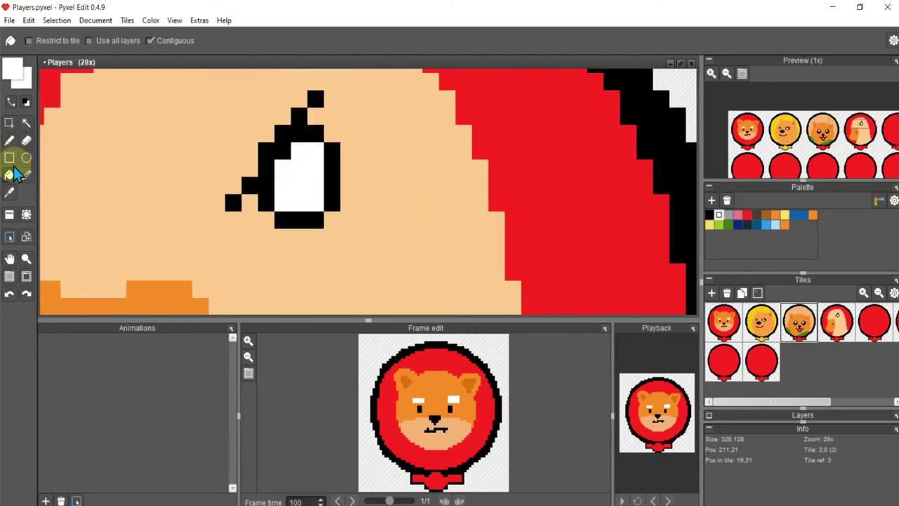
left_click(9, 140)
left_click(709, 214)
left_click_drag(281, 189, 300, 204)
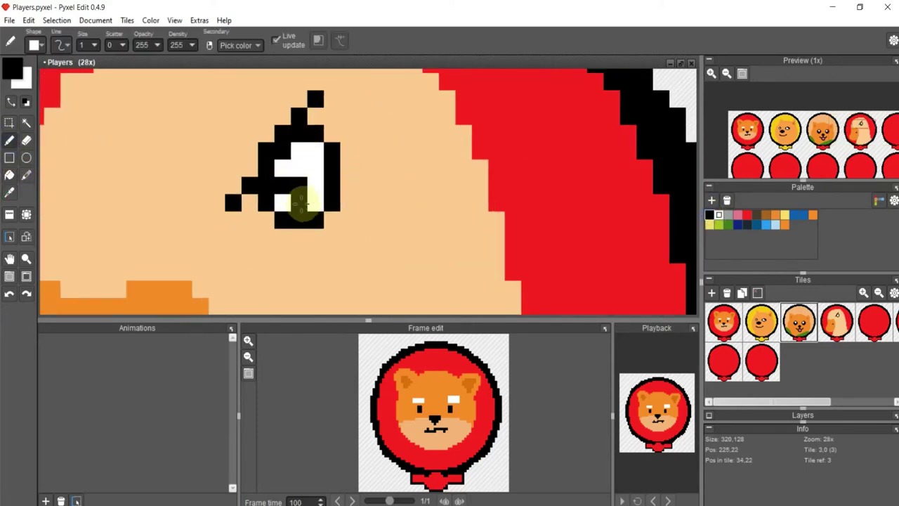
scroll(311, 191, "down", 4)
scroll(307, 188, "down", 2)
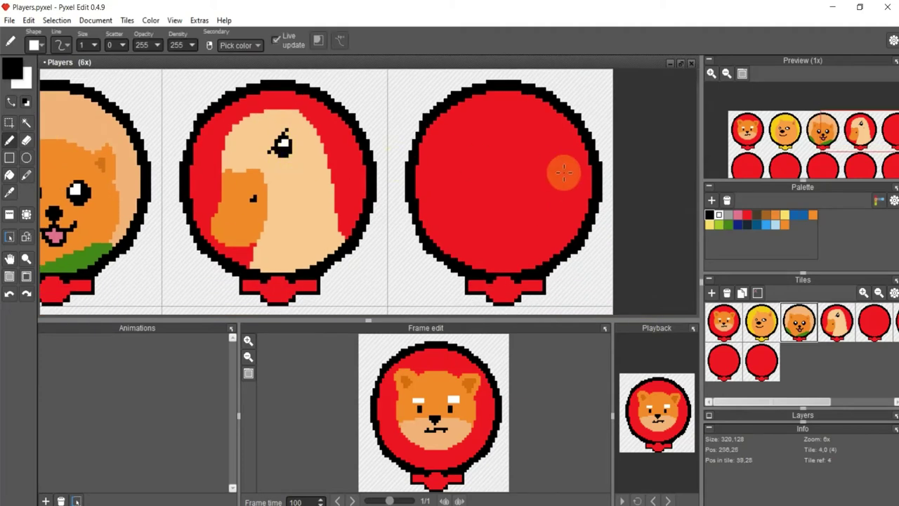
scroll(432, 172, "down", 1)
Set the foreground colour to a darker yellow.
scroll(431, 172, "down", 1)
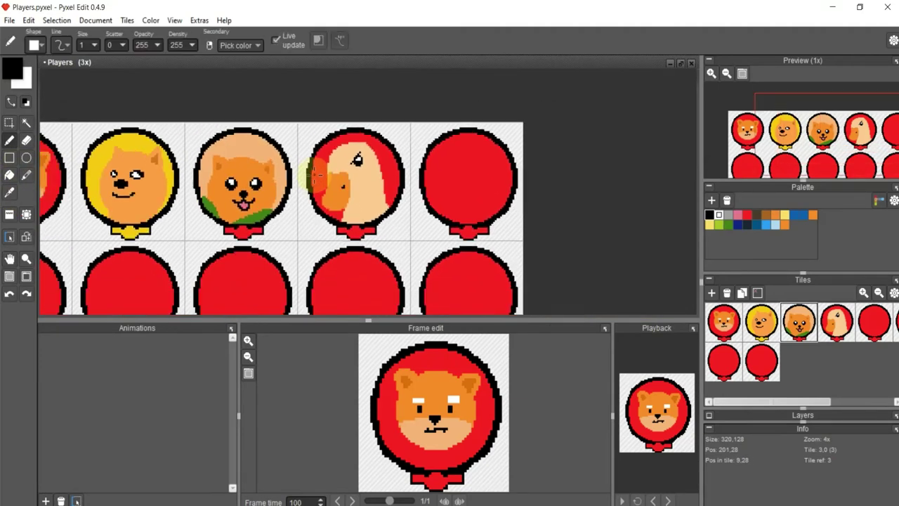
left_click(12, 69)
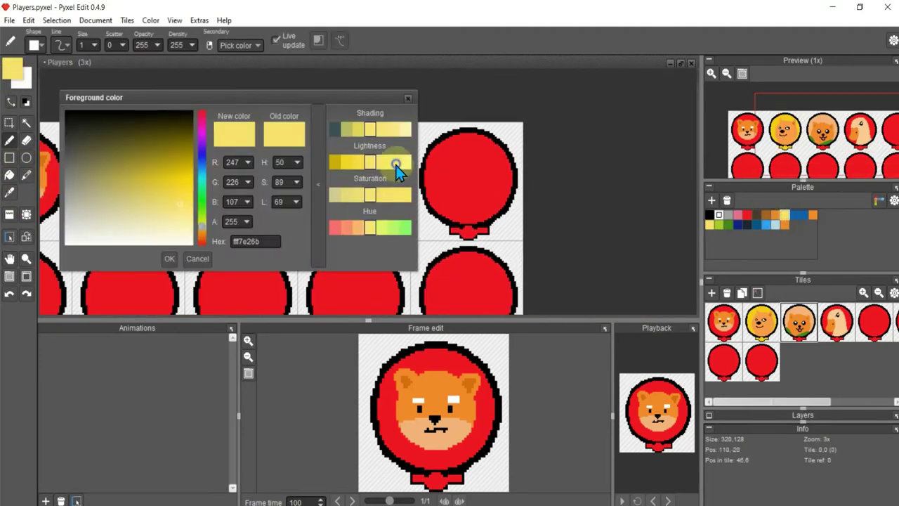
left_click(395, 163)
left_click(169, 177)
left_click(169, 257)
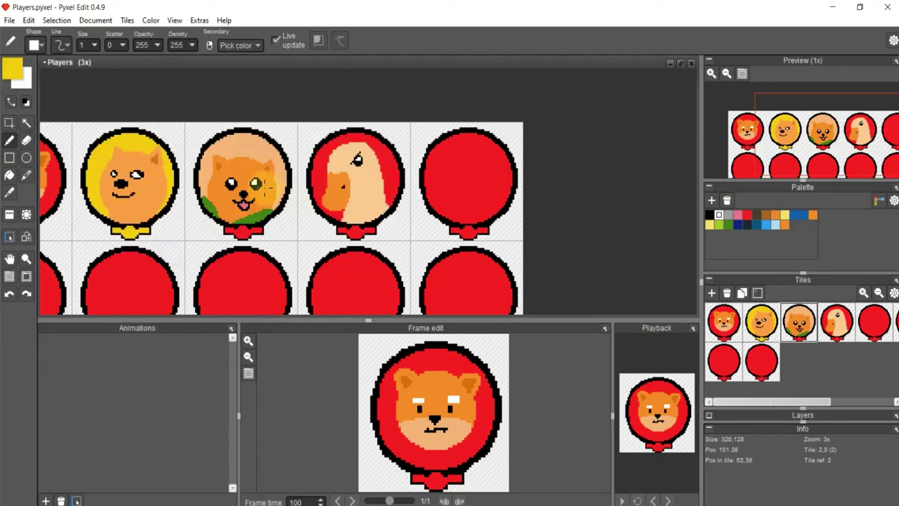
Fill the duck tile's red balloon background yellow, keeping the knot red.
key("f")
left_click(375, 176)
scroll(379, 173, "up", 2)
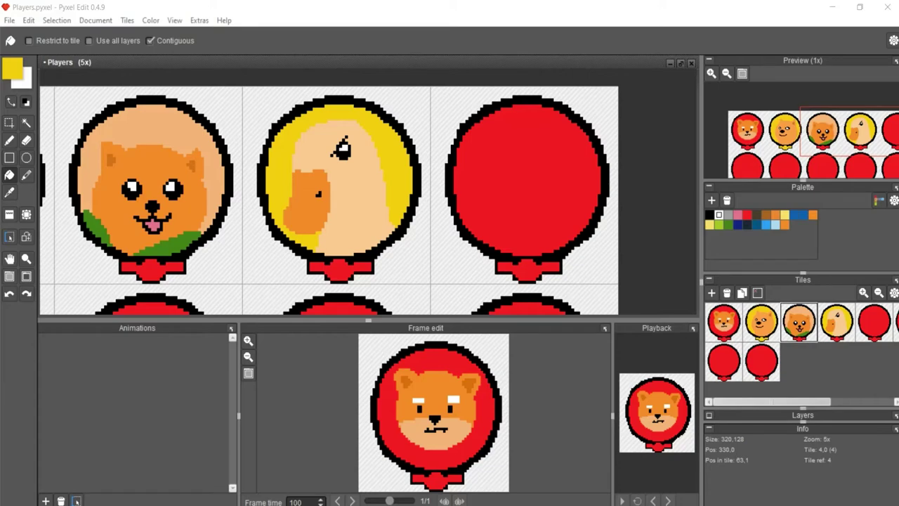
scroll(642, 231, "down", 3)
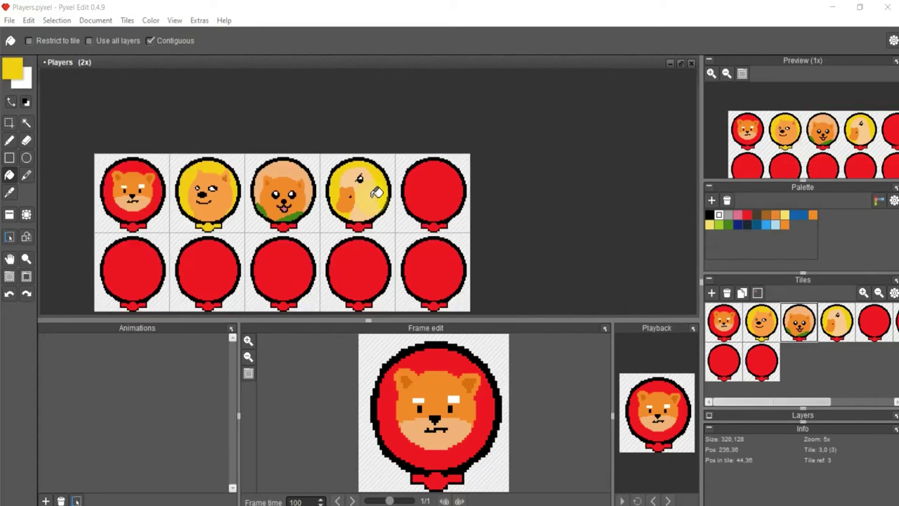
left_click(9, 140)
left_click(25, 157)
scroll(426, 181, "up", 2)
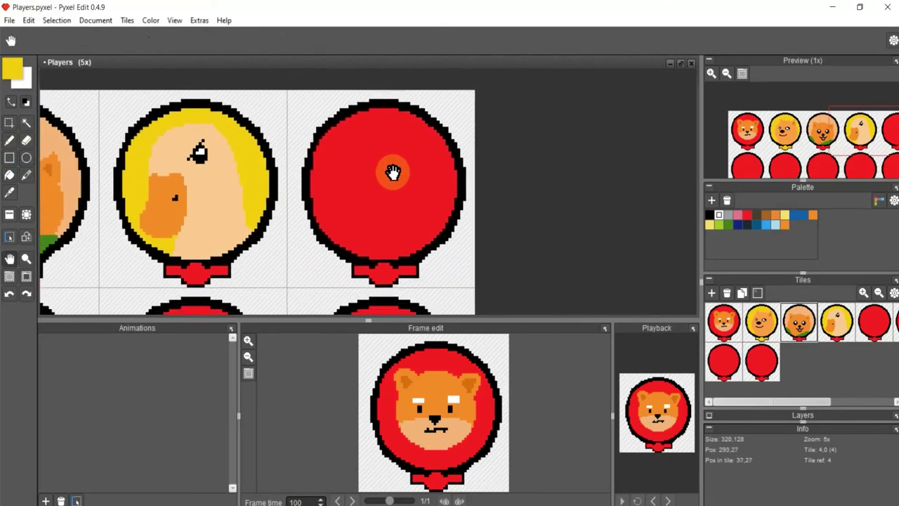
scroll(393, 173, "up", 2)
Set the foreground colour to a bright violet purple.
scroll(367, 173, "up", 1)
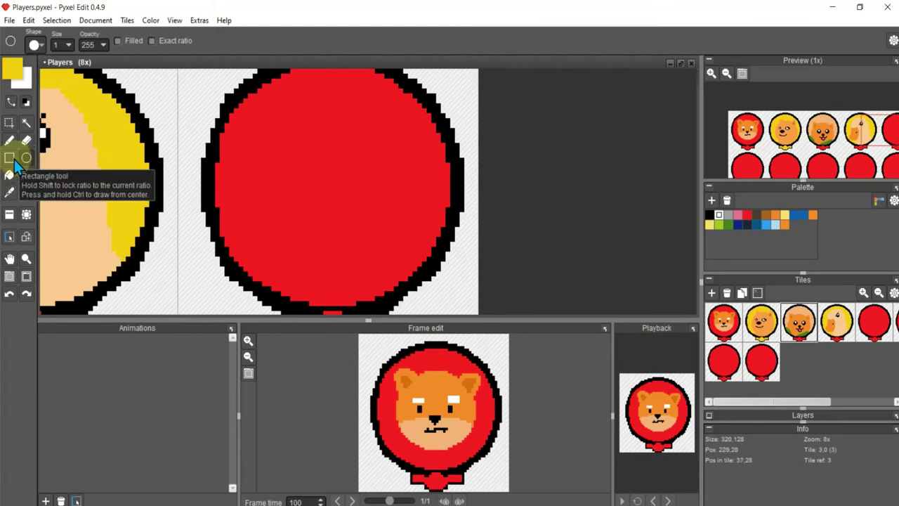
left_click(11, 68)
left_click(202, 138)
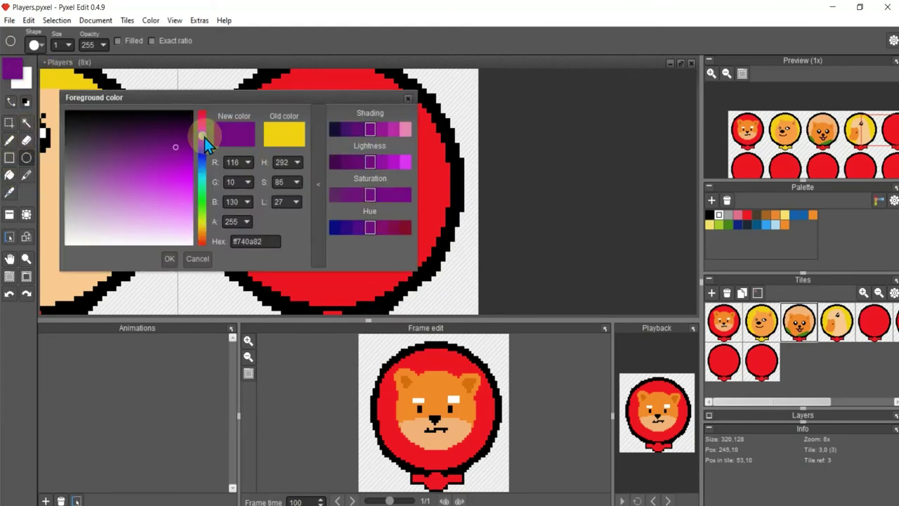
left_click(175, 148)
left_click_drag(167, 155, 162, 190)
left_click(170, 258)
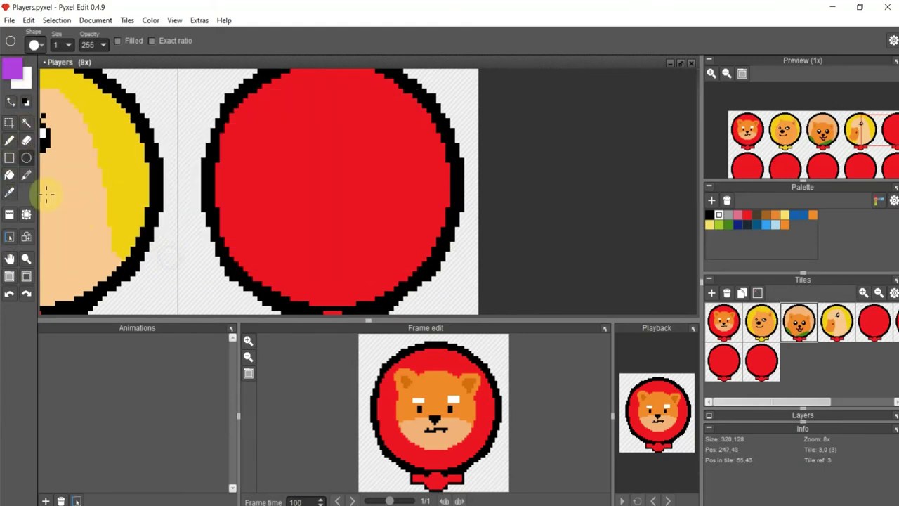
Draw a medium purple circle for the bunny's head on the fifth red tile.
left_click_drag(306, 148, 391, 247)
key("ctrl+z")
mouse_move(269, 140)
left_mouse_down()
mouse_move(415, 295)
mouse_move(413, 282)
left_mouse_up()
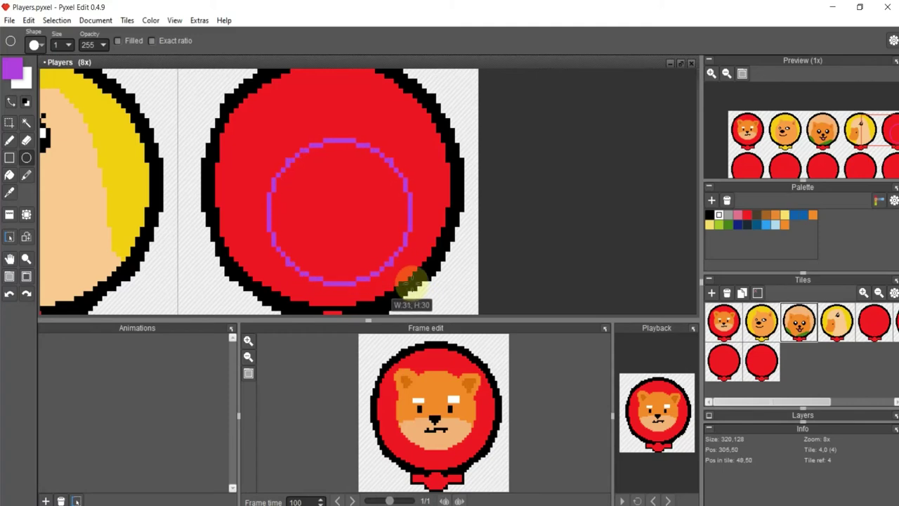
key("ctrl+z")
left_click_drag(288, 169, 410, 299)
Outline a tall purple ear above the head and join it to the circle.
left_click(14, 159)
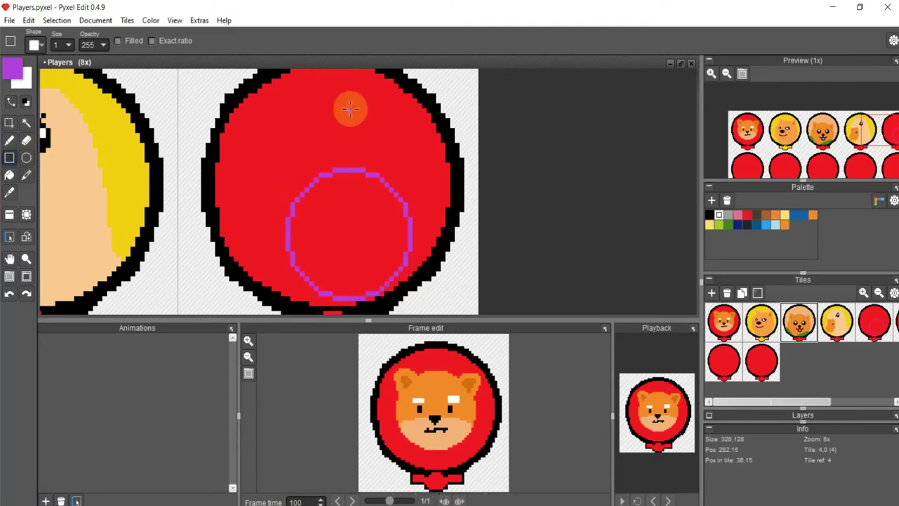
mouse_move(353, 100)
left_mouse_down()
mouse_move(395, 206)
mouse_move(387, 207)
mouse_move(387, 193)
left_mouse_up()
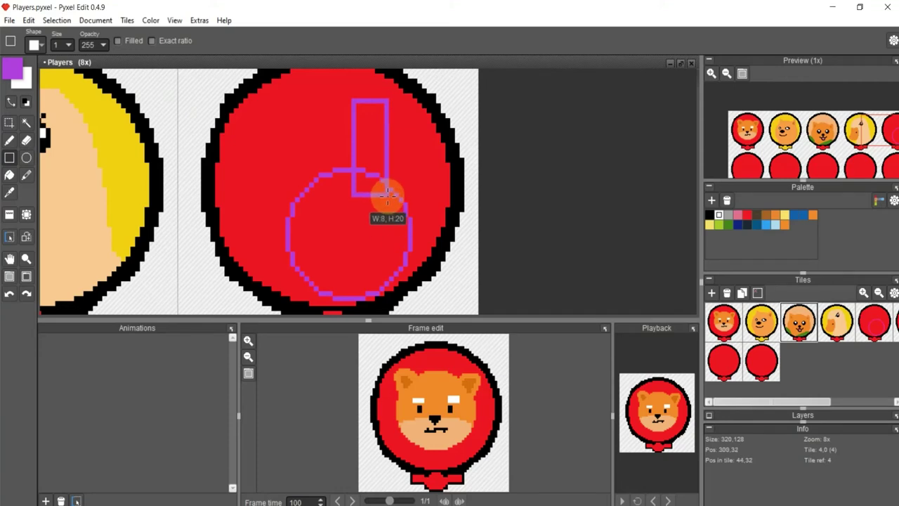
left_click(9, 141)
left_click_drag(397, 107, 386, 181)
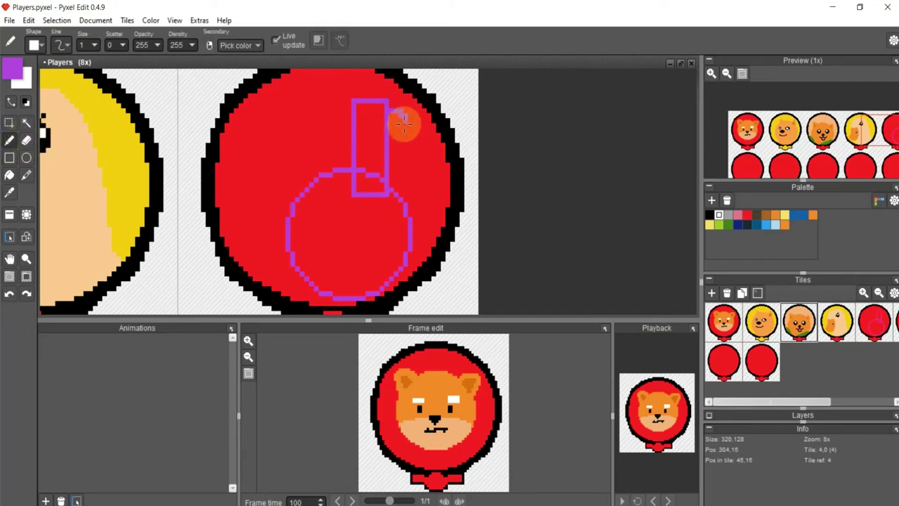
mouse_move(368, 97)
left_mouse_down()
mouse_move(345, 137)
mouse_move(355, 181)
left_mouse_up()
left_click_drag(399, 198, 425, 253)
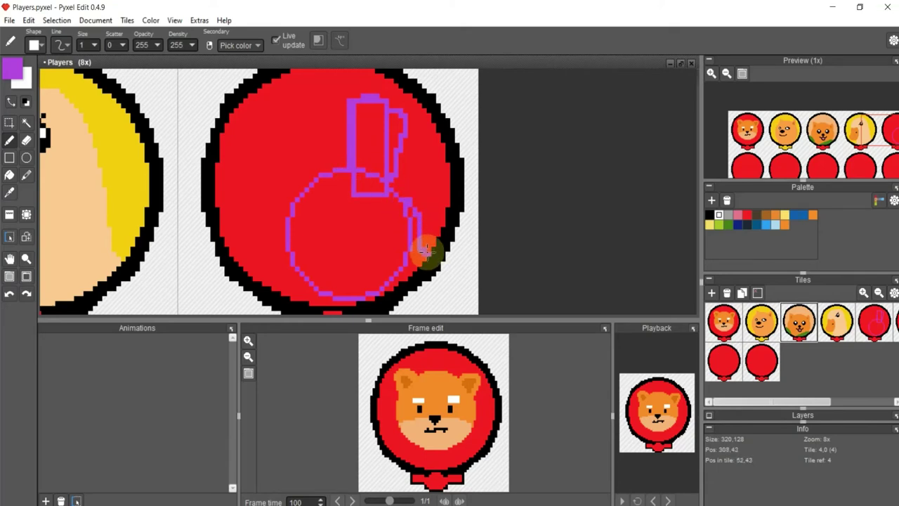
Fill the head circle and both parts of the ear solid purple.
left_click(9, 175)
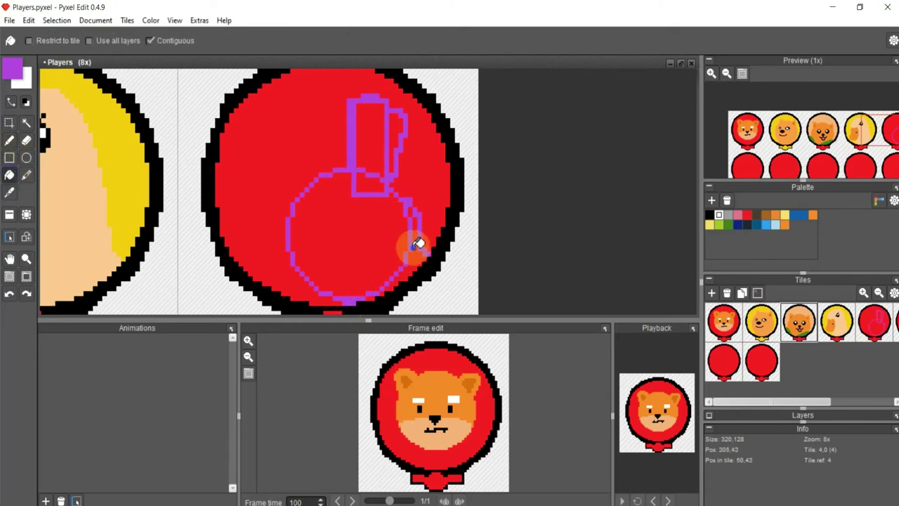
left_click(411, 242)
left_click(366, 140)
left_click(398, 132)
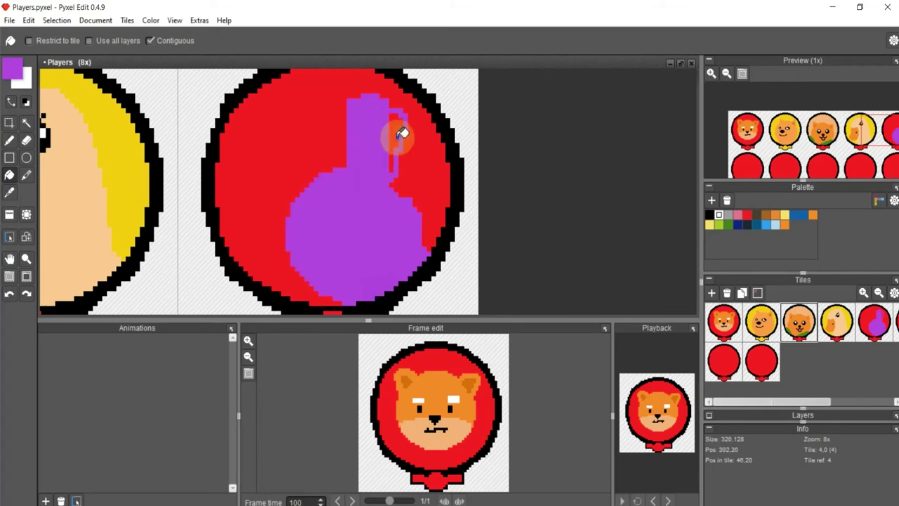
left_click(12, 73)
Add the current purple to the palette as a new swatch.
left_click(156, 208)
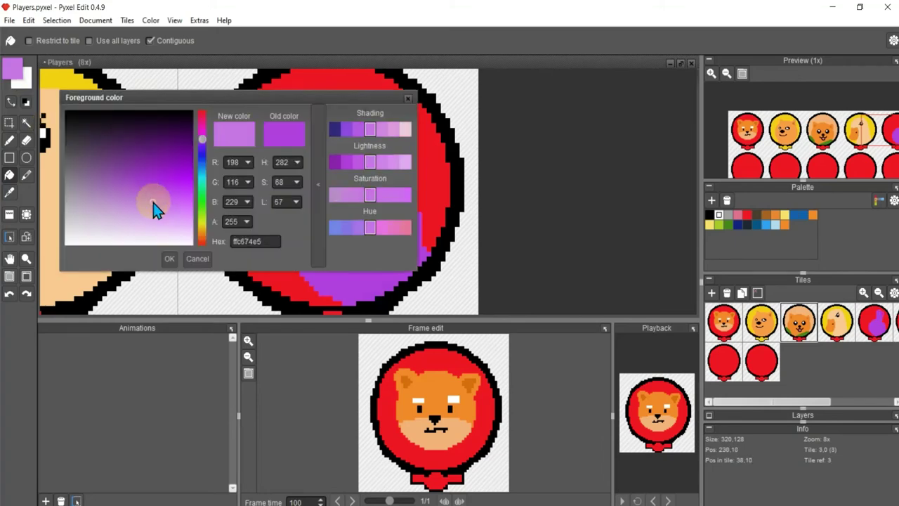
left_click(407, 98)
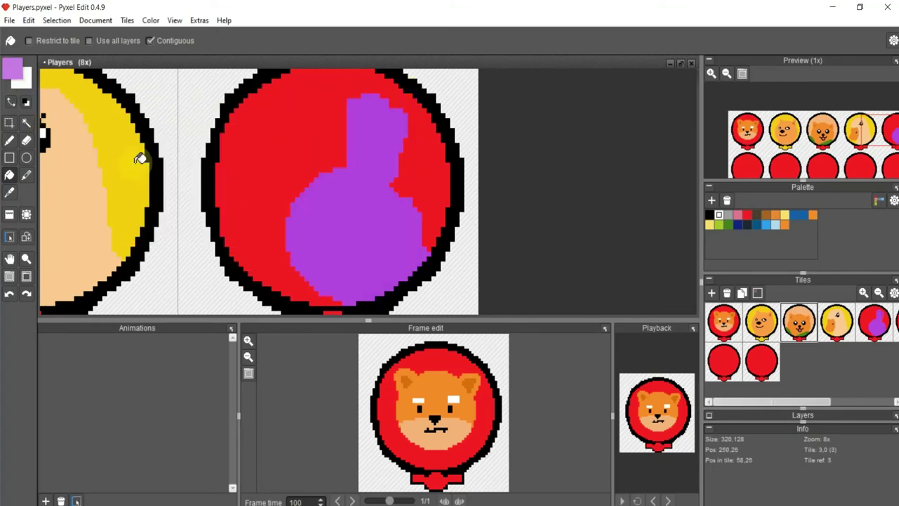
left_click(9, 192)
left_click(711, 200)
right_click(797, 230)
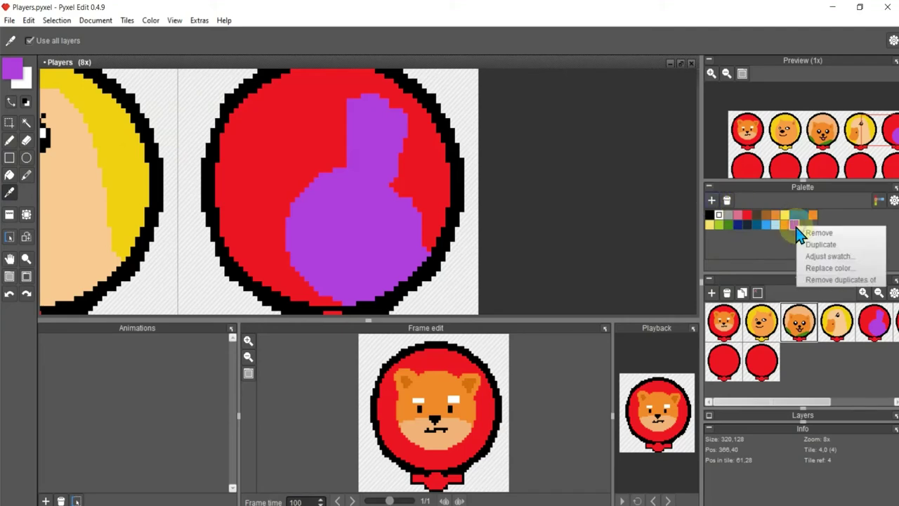
left_click(809, 241)
Set the foreground to lighter lavender and draw whiskers on the bunny's left side.
left_click(20, 76)
left_click(161, 223)
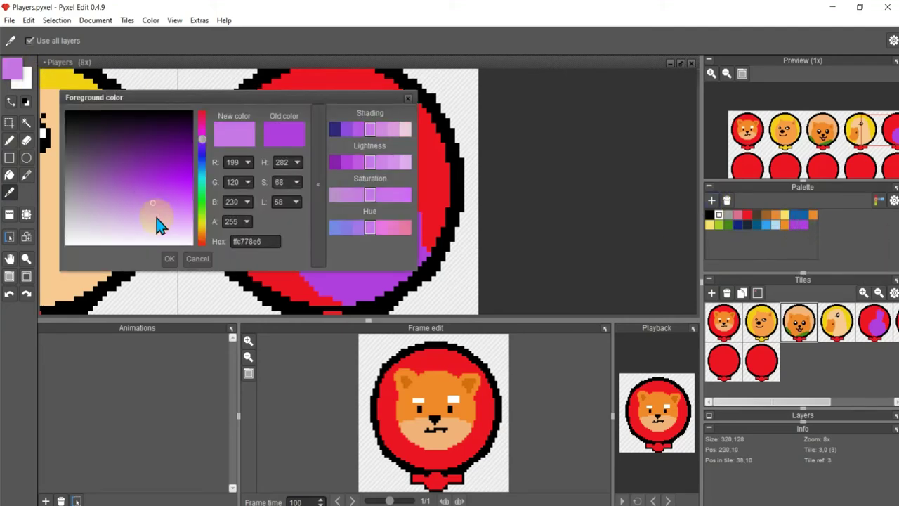
left_click(169, 258)
left_click(25, 158)
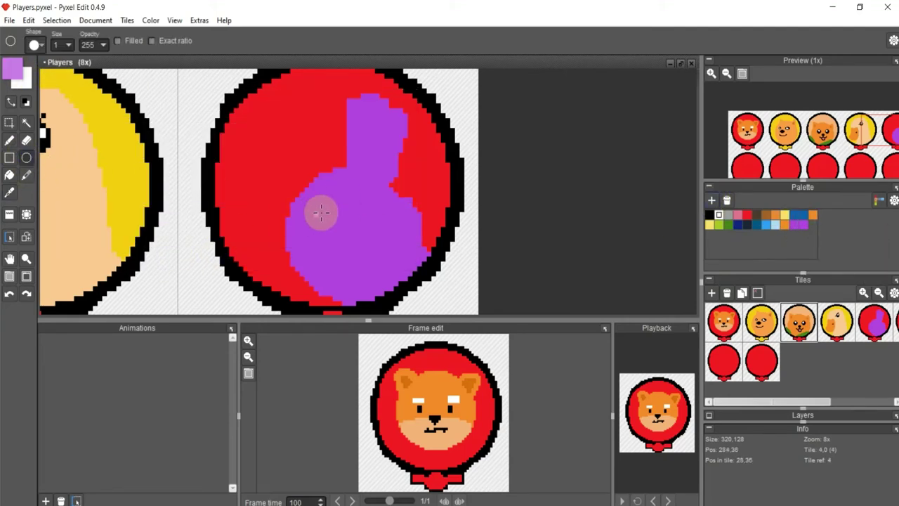
mouse_move(287, 224)
left_mouse_down()
mouse_move(275, 206)
mouse_move(264, 232)
mouse_move(279, 239)
left_mouse_up()
key("ctrl+z")
left_click(9, 140)
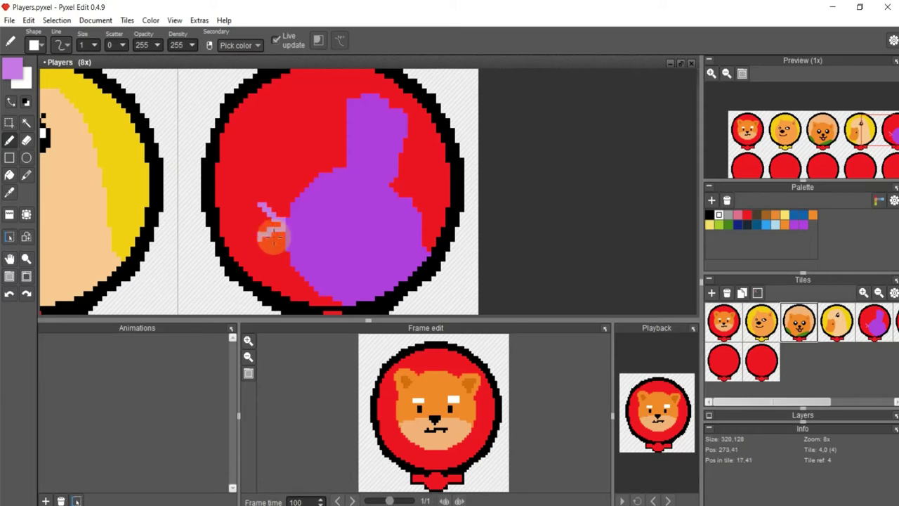
left_click_drag(273, 243, 281, 201)
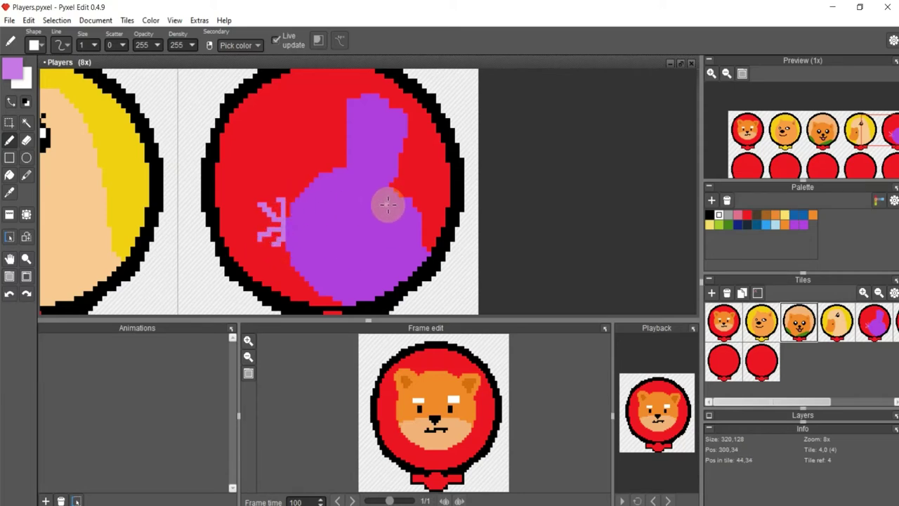
Draw a black ellipse nose beside the whiskers and fill it solid.
scroll(278, 225, "up", 1)
key("c")
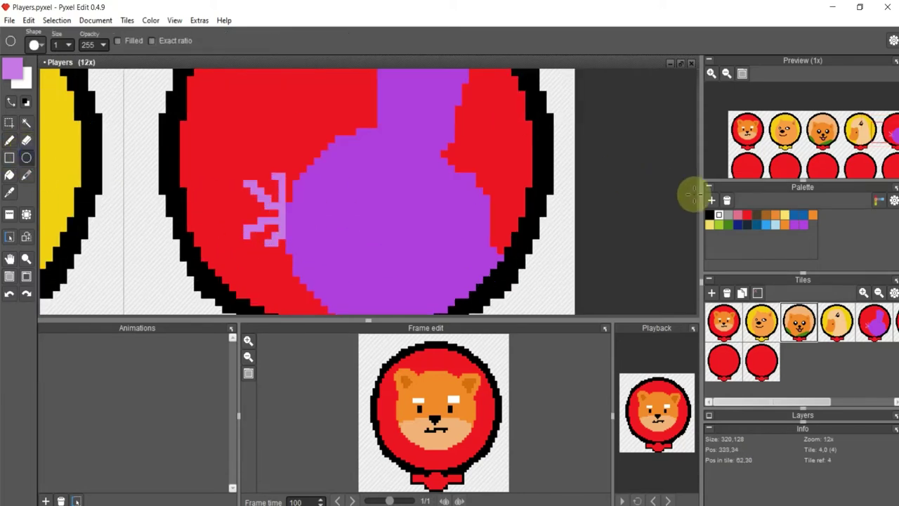
left_click(709, 215)
left_click_drag(281, 202, 303, 233)
key("f")
left_click(290, 217)
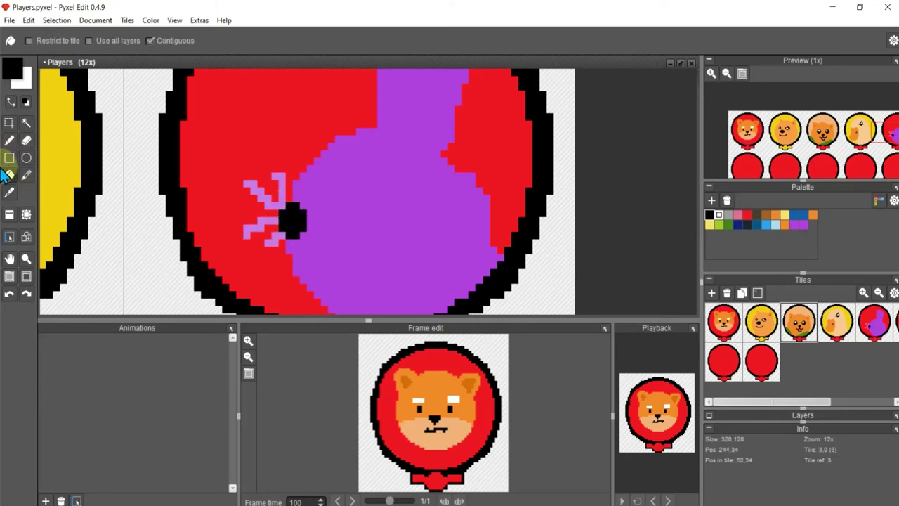
Draw the bunny's eye as an ellipse and fill it solid black.
key("c")
left_click_drag(328, 167, 375, 212)
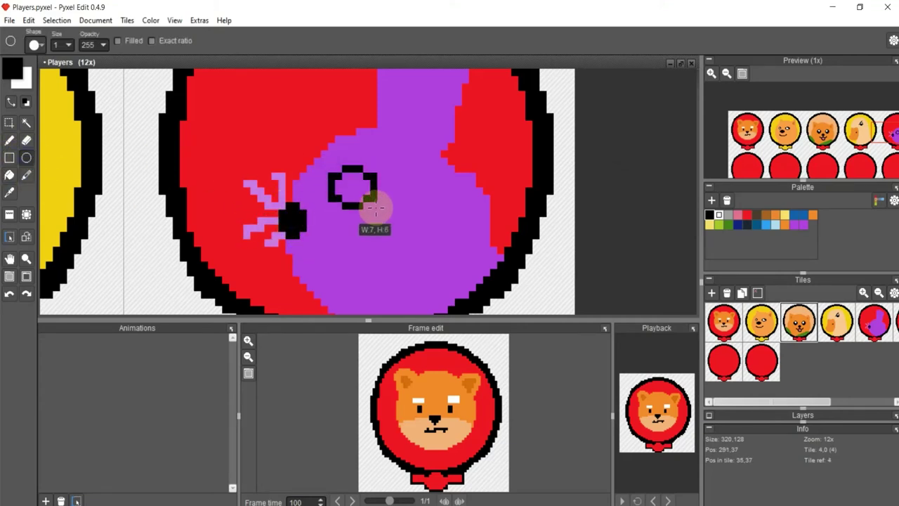
left_click(13, 174)
left_click(352, 190)
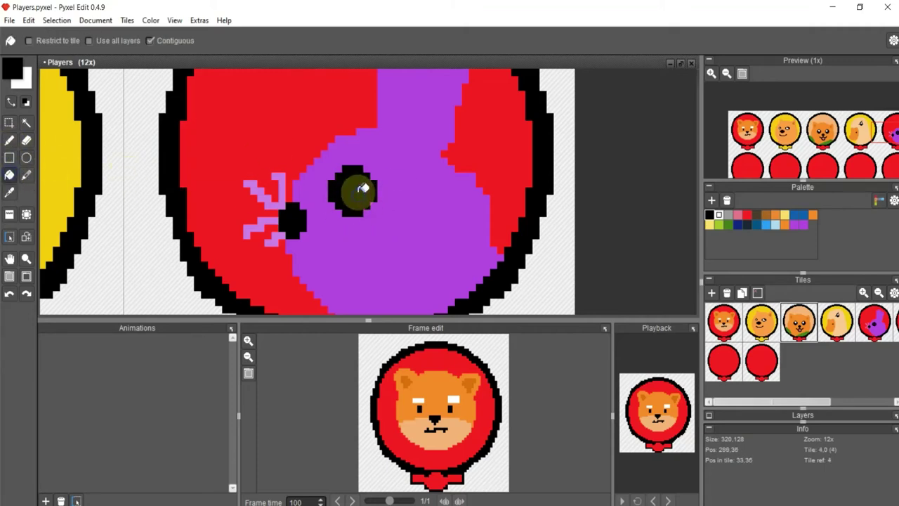
Add a white highlight and a small lower-right glint to the eye.
left_click(26, 157)
left_click(718, 215)
mouse_move(350, 168)
left_mouse_down()
mouse_move(359, 180)
mouse_move(344, 176)
left_mouse_up()
left_click(367, 198)
scroll(372, 146, "down", 1)
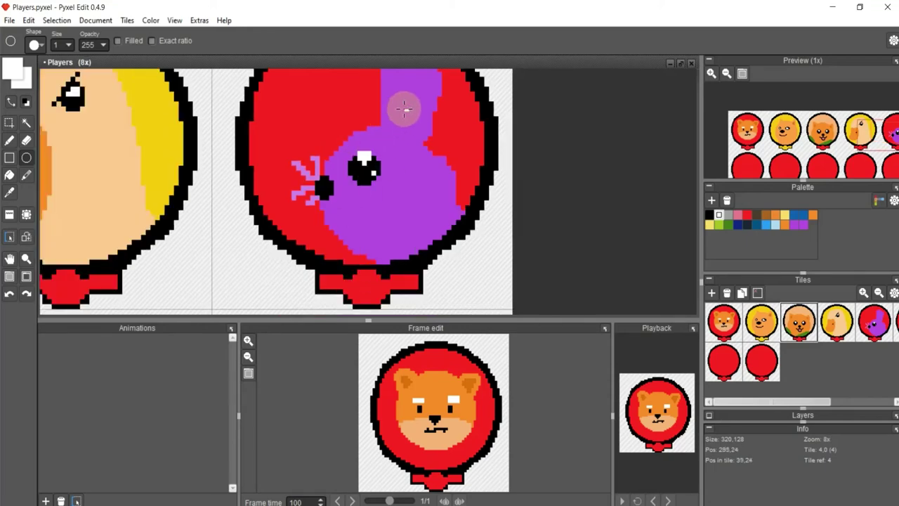
scroll(401, 104, "up", 1)
Sample the whisker lavender, outline the inner ear, and fill it lavender to the tip.
left_click(10, 176)
left_click(10, 192)
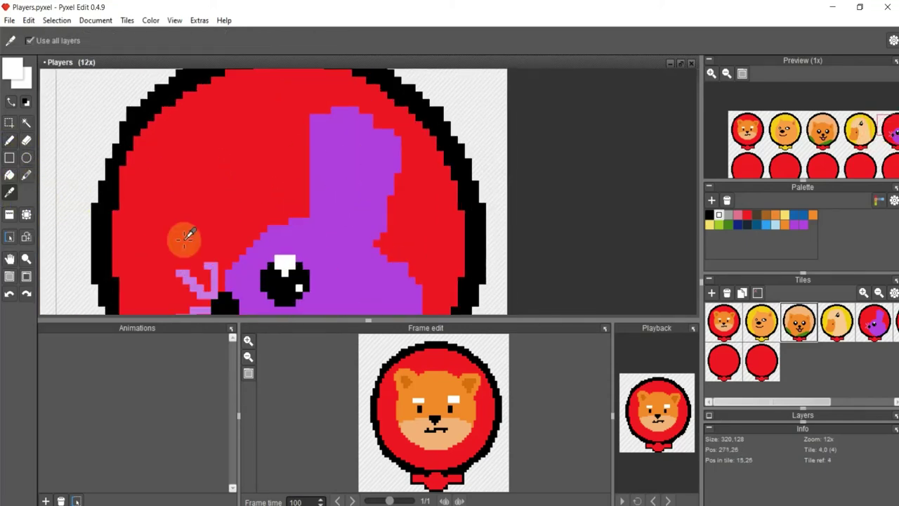
left_click(208, 284)
left_click(9, 140)
mouse_move(334, 228)
left_mouse_down()
mouse_move(351, 136)
mouse_move(341, 172)
left_mouse_up()
left_click(10, 175)
left_click(344, 160)
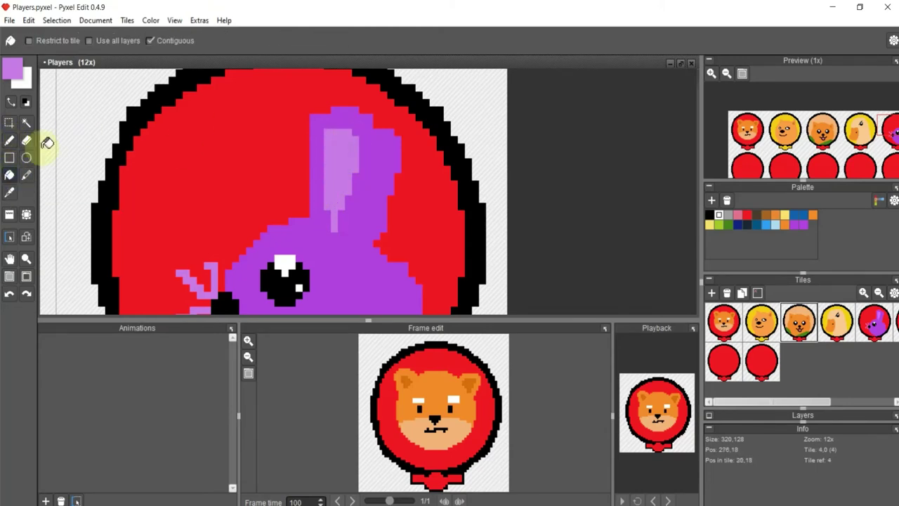
scroll(332, 162, "down", 1)
scroll(332, 162, "down", 1)
scroll(332, 162, "up", 1)
left_click(333, 105)
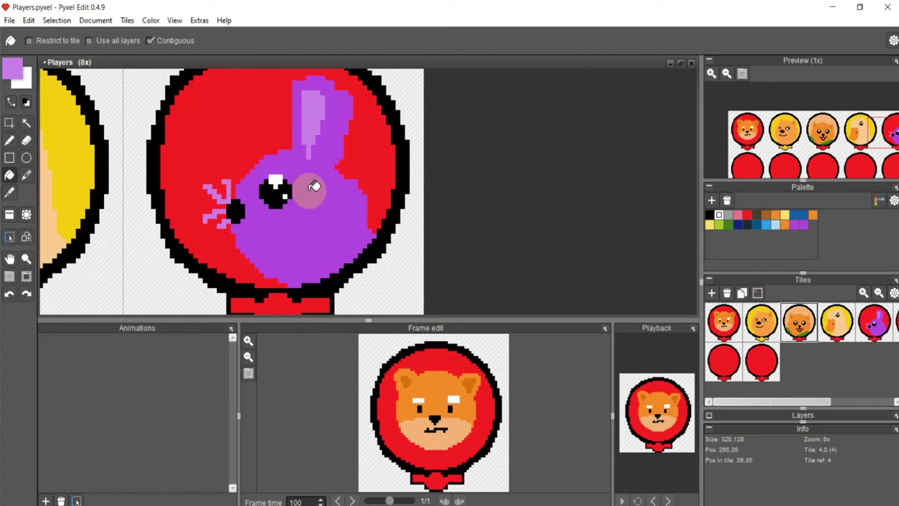
scroll(311, 180, "down", 1)
Sample the bunny's purple and change the foreground colour to a darker blue.
left_click(9, 191)
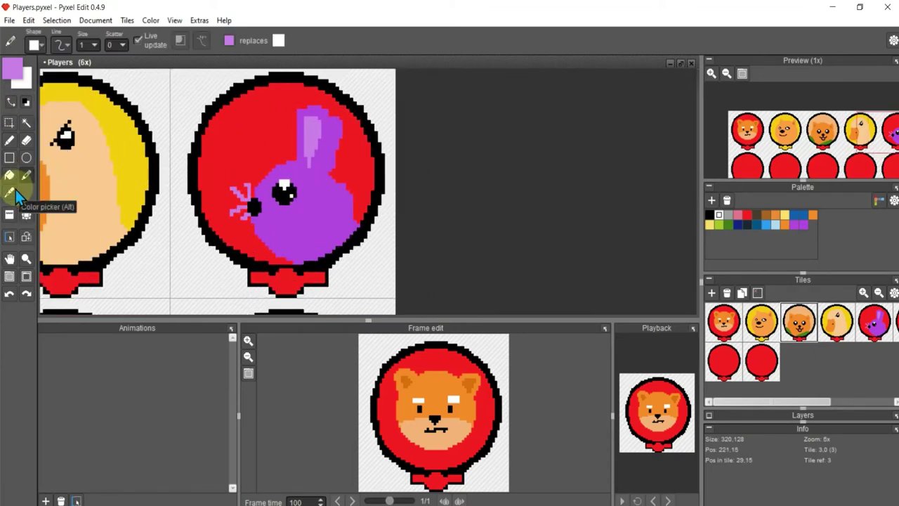
left_click(278, 214)
left_click(12, 68)
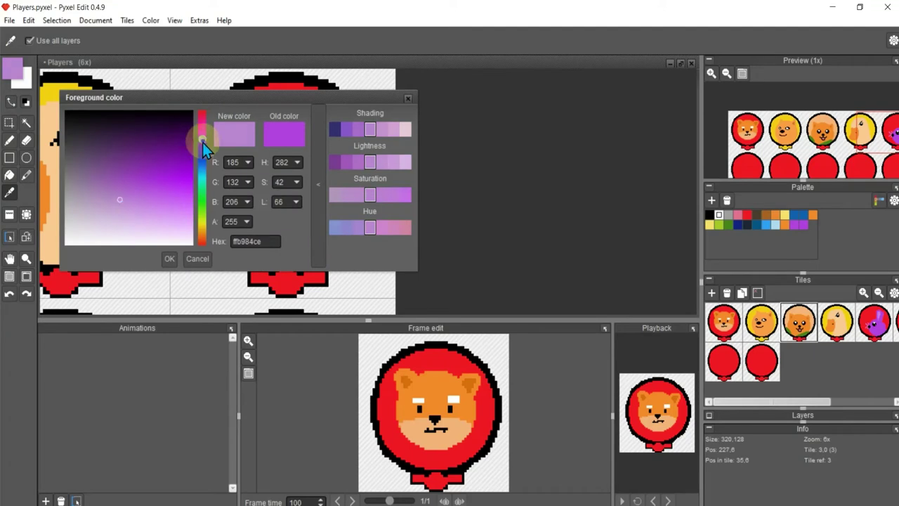
left_click_drag(202, 143, 203, 156)
left_click(138, 204)
left_click_drag(141, 210, 136, 187)
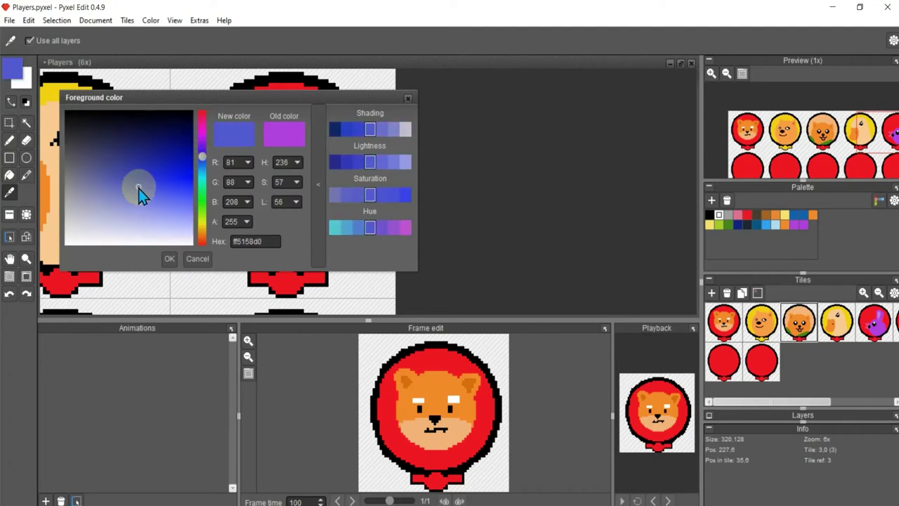
left_click(167, 257)
Fill the bunny balloon's background and bow with the new blue.
left_click(9, 174)
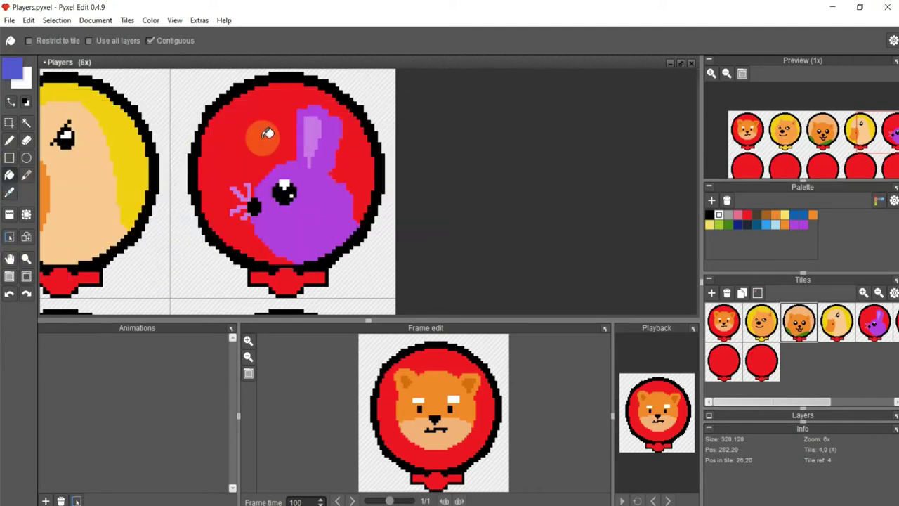
left_click(261, 139)
scroll(260, 144, "down", 1)
left_click(274, 230)
scroll(274, 230, "down", 1)
scroll(60, 208, "up", 2)
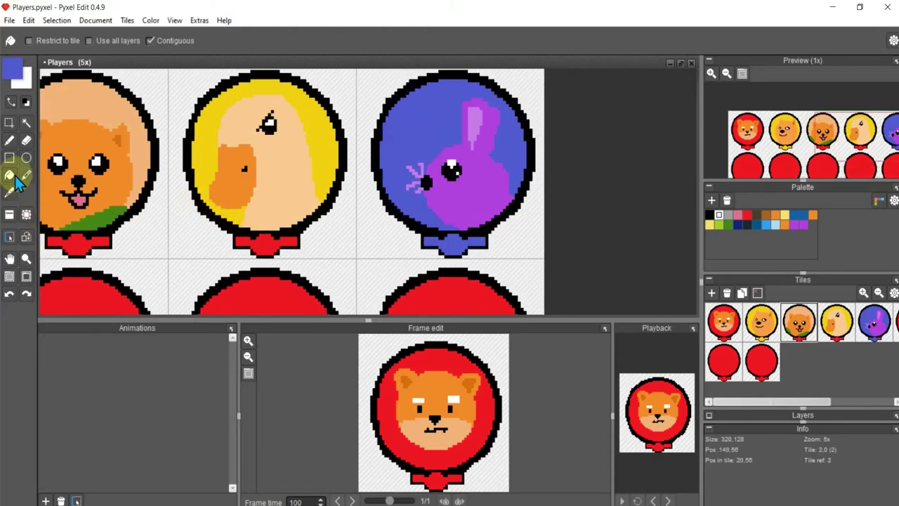
Sample the duck balloon's yellow and fill the duck's bow with it.
left_click(10, 191)
left_click(200, 150)
left_click(10, 175)
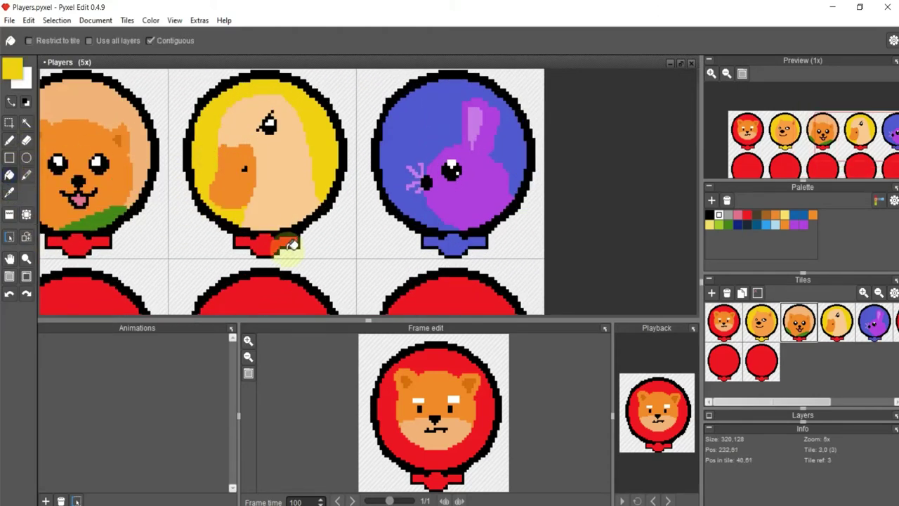
left_click(288, 242)
scroll(330, 218, "left", 3)
Sample the fluffy dog's peach and fill the dog's bow with it.
left_click(11, 191)
left_click(203, 158)
left_click(9, 174)
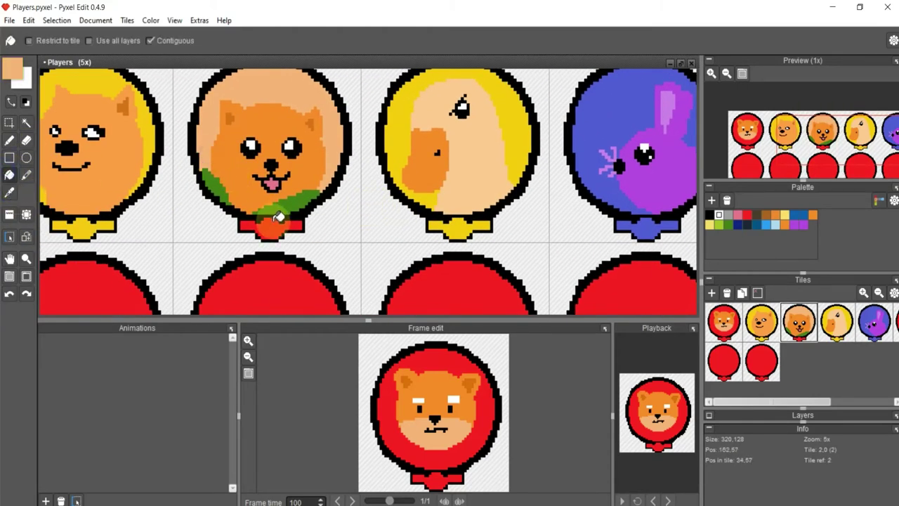
left_click(270, 226)
scroll(271, 226, "down", 4)
scroll(250, 236, "up", 2)
scroll(211, 227, "up", 1)
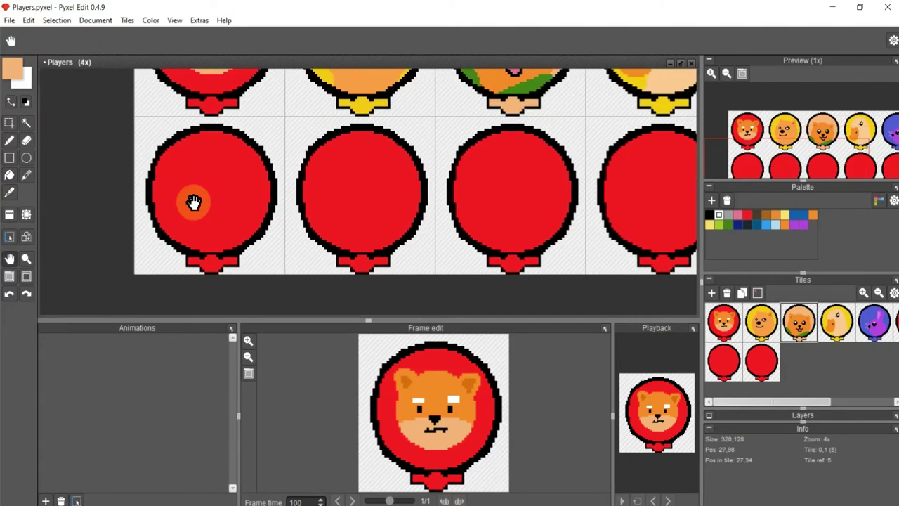
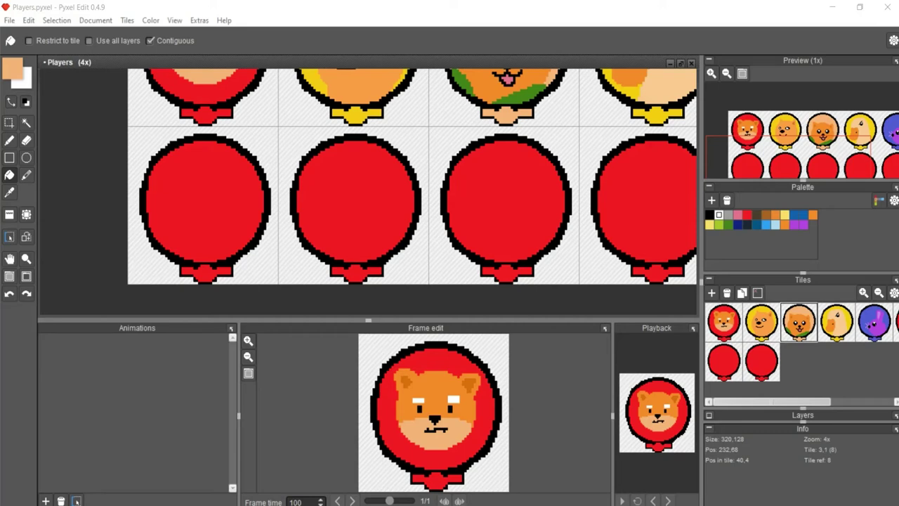
Draw four dark green ovals on the first balloon: left, right, above and below centre.
scroll(213, 201, "up", 1)
scroll(213, 201, "up", 1)
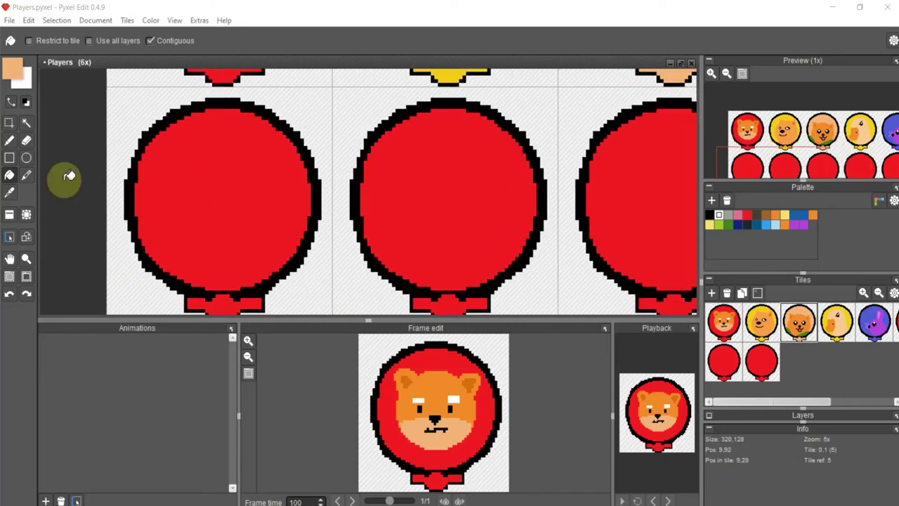
left_click(26, 157)
left_click(12, 68)
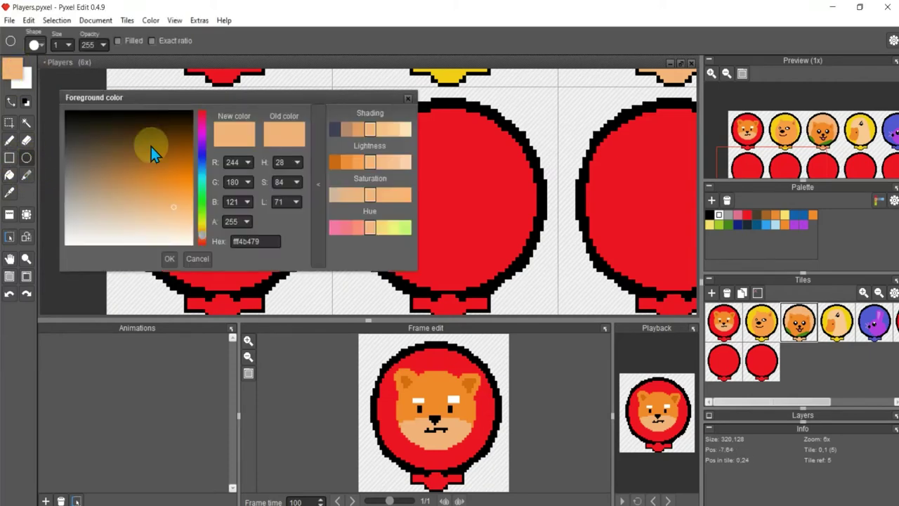
left_click(203, 190)
left_click_drag(111, 151, 123, 152)
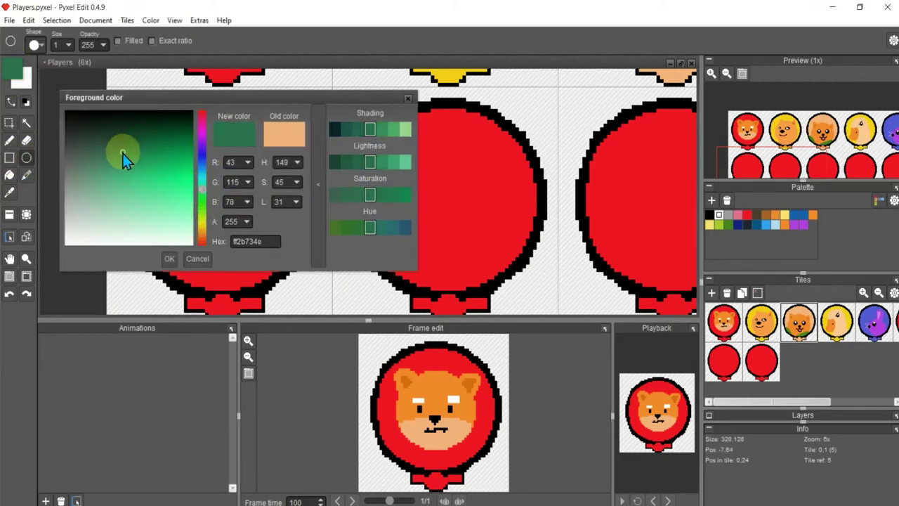
left_click(172, 258)
left_click_drag(142, 182, 201, 229)
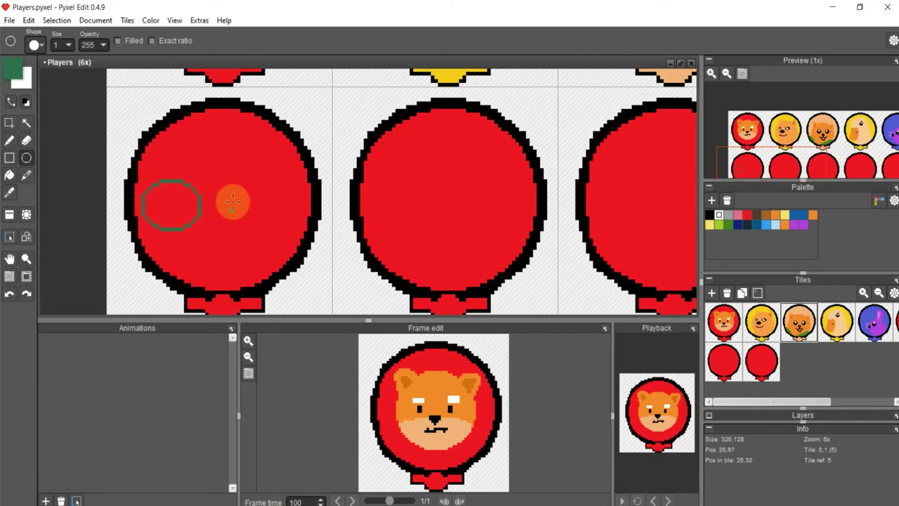
left_click_drag(234, 185, 301, 226)
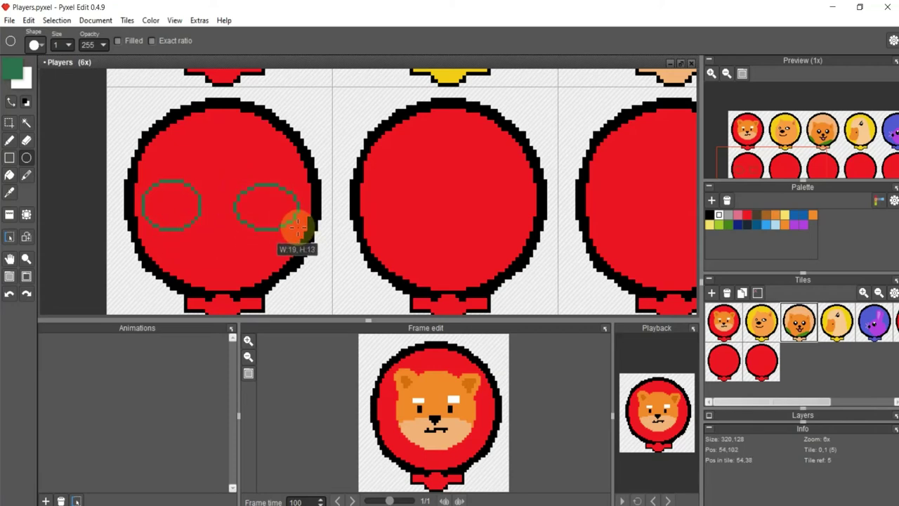
left_click_drag(200, 121, 243, 184)
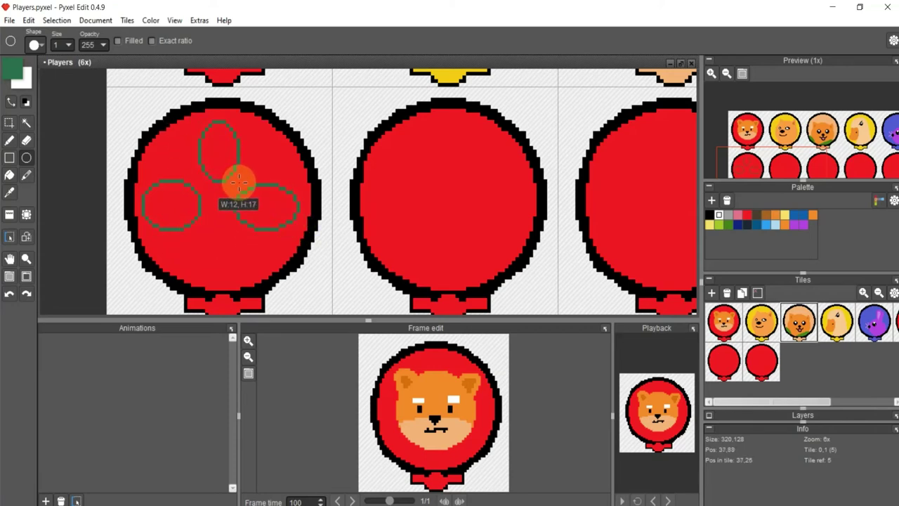
left_click_drag(202, 214, 240, 306)
Add four smaller dark green ovals around the balloon's upper and lower sides.
scroll(268, 154, "up", 1)
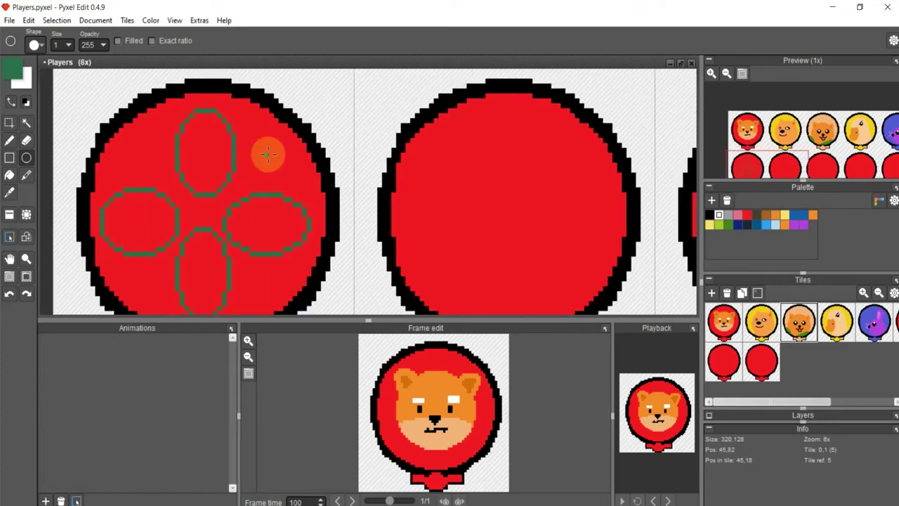
left_click_drag(242, 133, 291, 180)
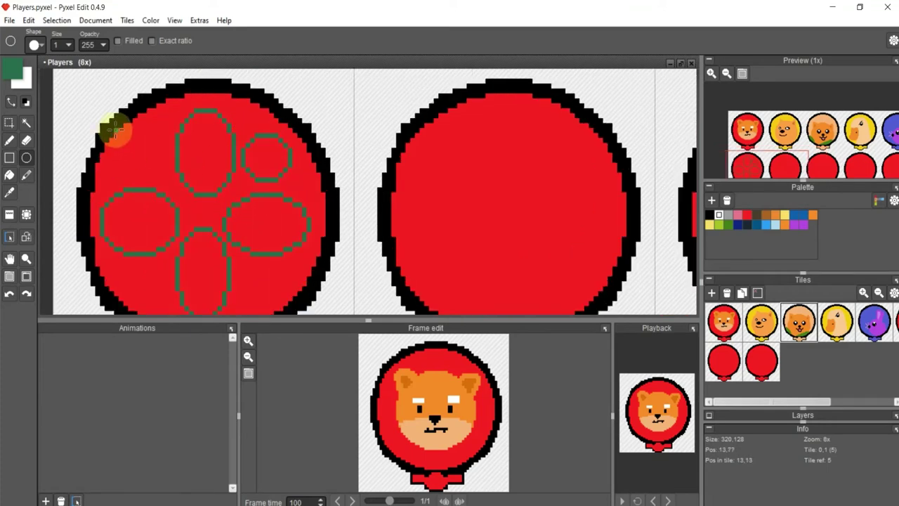
left_click_drag(115, 129, 159, 170)
scroll(211, 177, "down", 3)
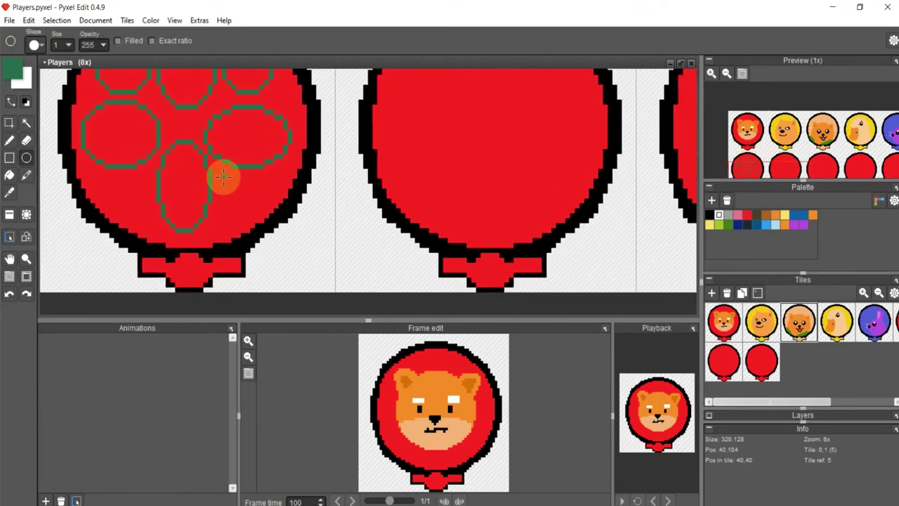
left_click_drag(222, 176, 263, 221)
left_click_drag(103, 174, 147, 221)
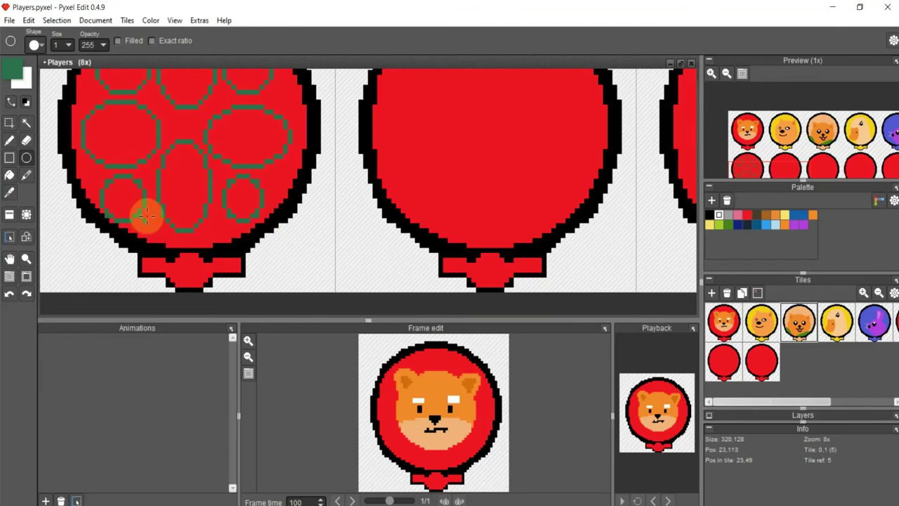
scroll(146, 216, "down", 1)
Flood-fill the oval spots with a brighter green.
left_click(12, 68)
left_click(144, 176)
key("Return")
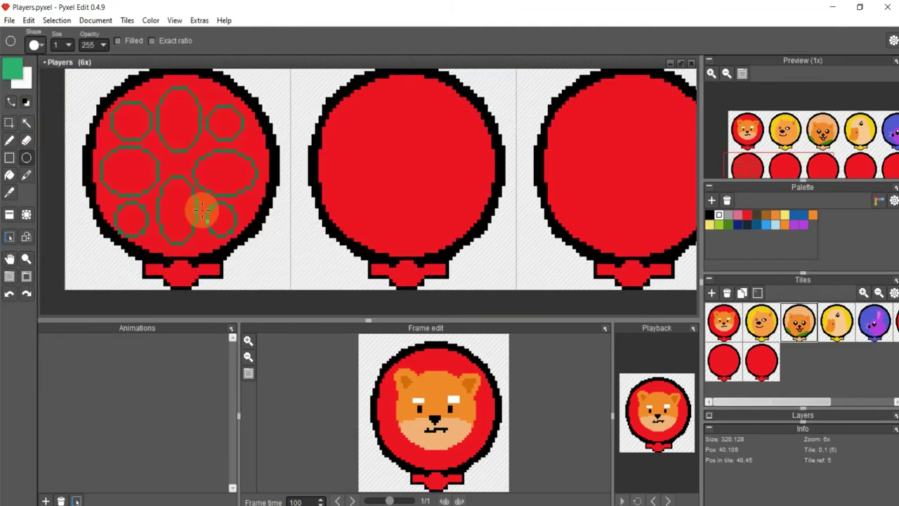
key("f")
left_click(128, 170)
left_click(132, 120)
left_click(179, 120)
left_click(224, 121)
left_click(227, 172)
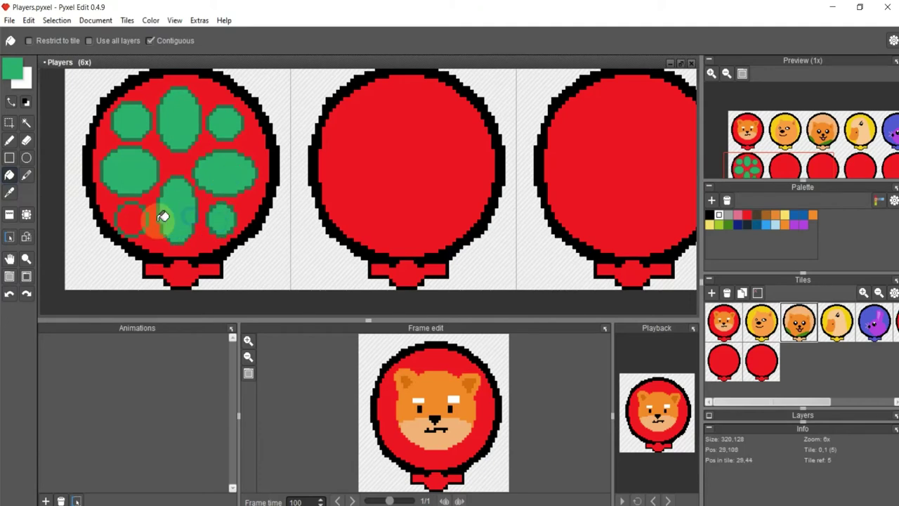
left_click(131, 219)
Fill the balloon's red body and knot pale mint green, keeping the black outline.
left_click(12, 68)
left_click(180, 211)
key("Return")
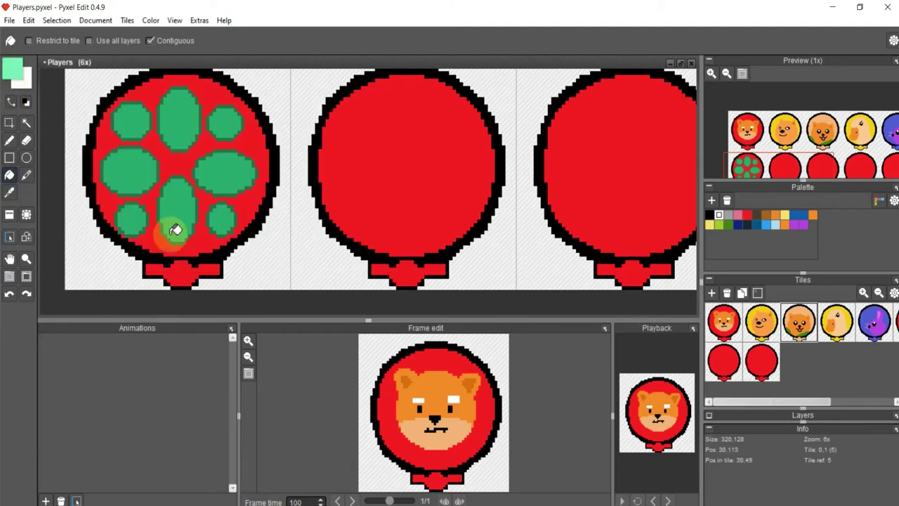
left_click(175, 229)
left_click(174, 271)
left_click(116, 228)
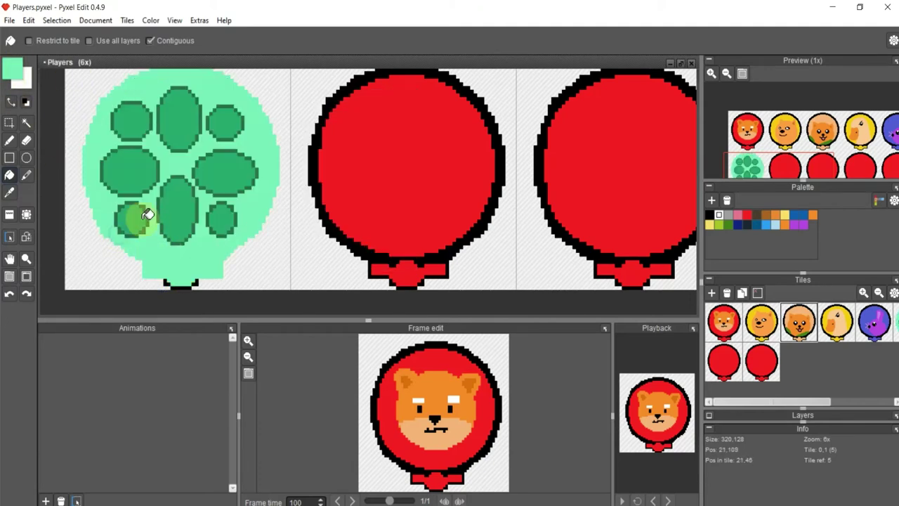
key("ctrl+z")
key("b")
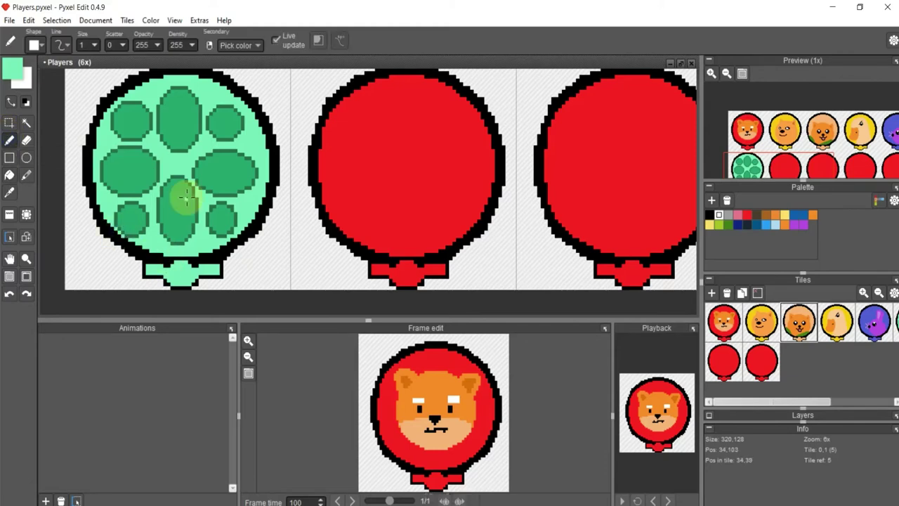
scroll(184, 193, "down", 2)
scroll(193, 187, "down", 2)
scroll(209, 157, "up", 2)
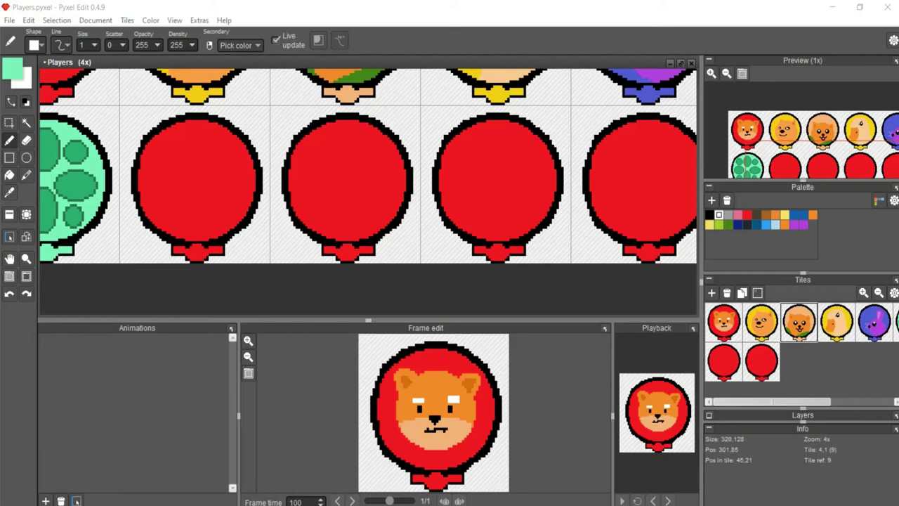
scroll(185, 194, "up", 1)
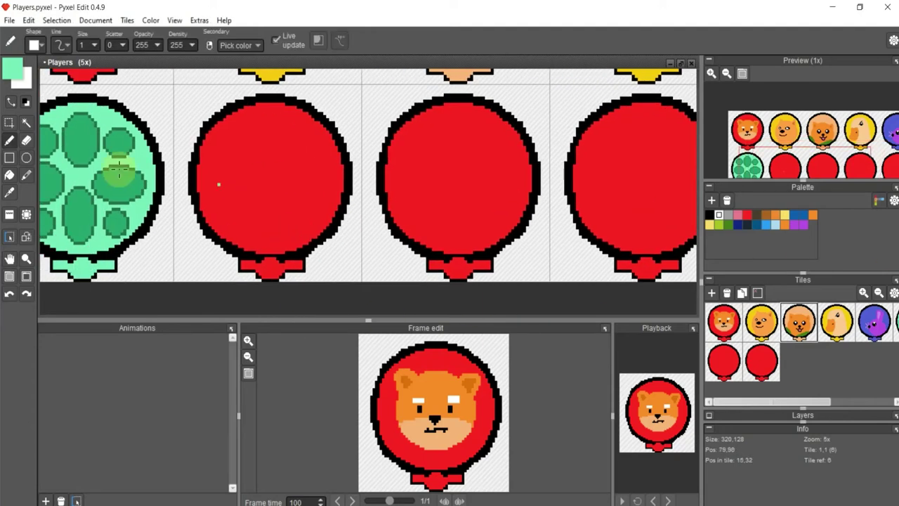
Draw three linked grey ovals across the second balloon's upper half and fill them grey.
left_click(26, 158)
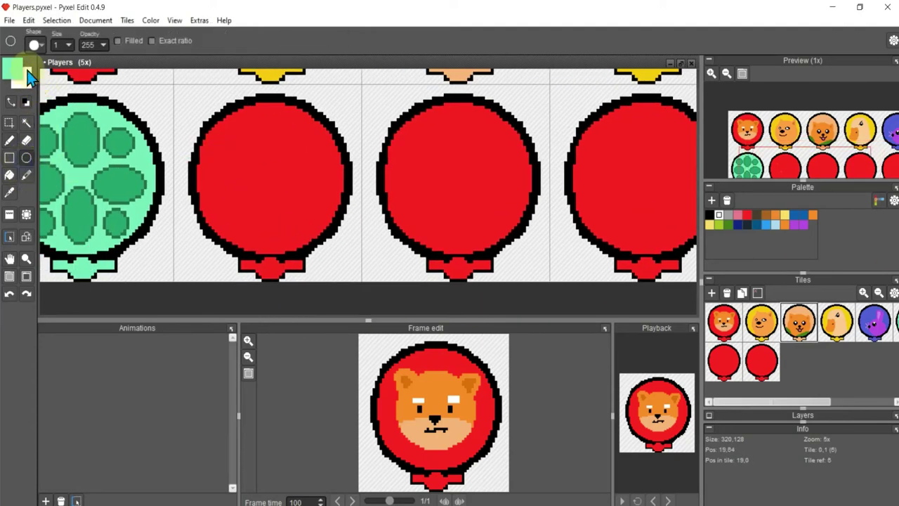
left_click_drag(226, 145, 259, 179)
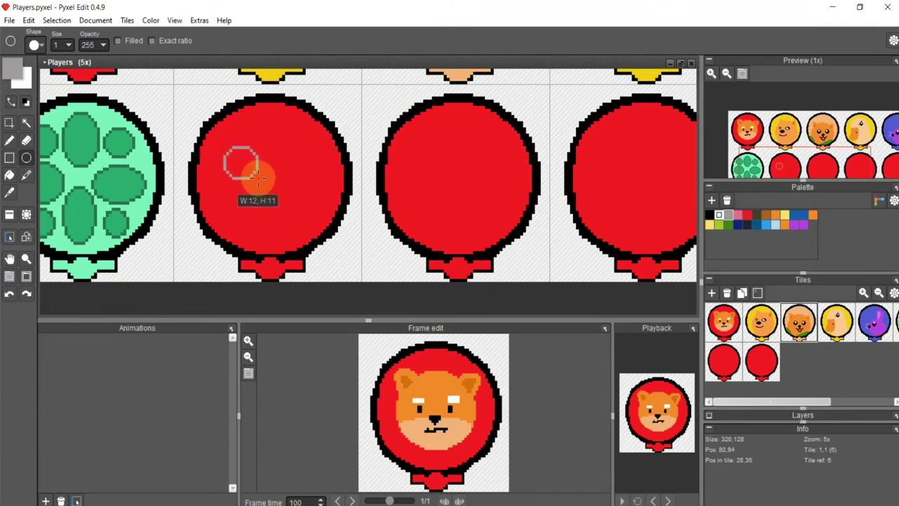
left_click_drag(276, 147, 313, 181)
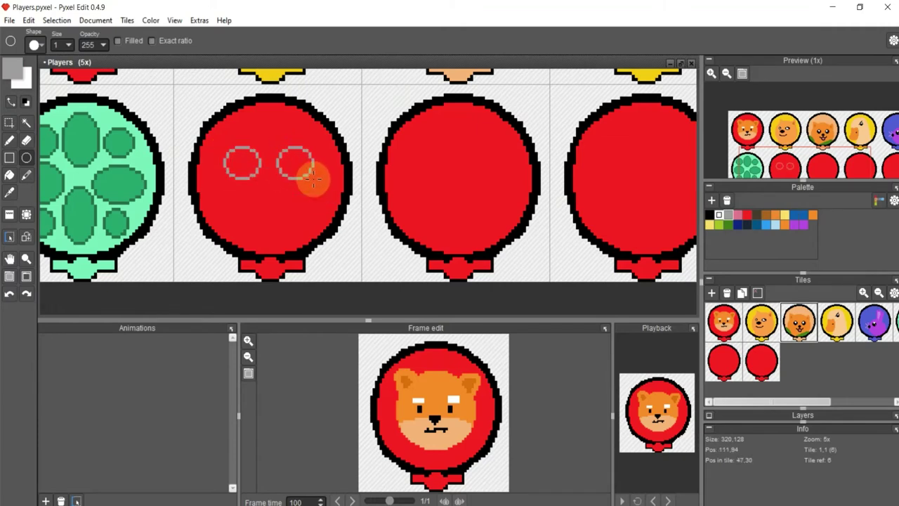
left_click_drag(241, 148, 301, 178)
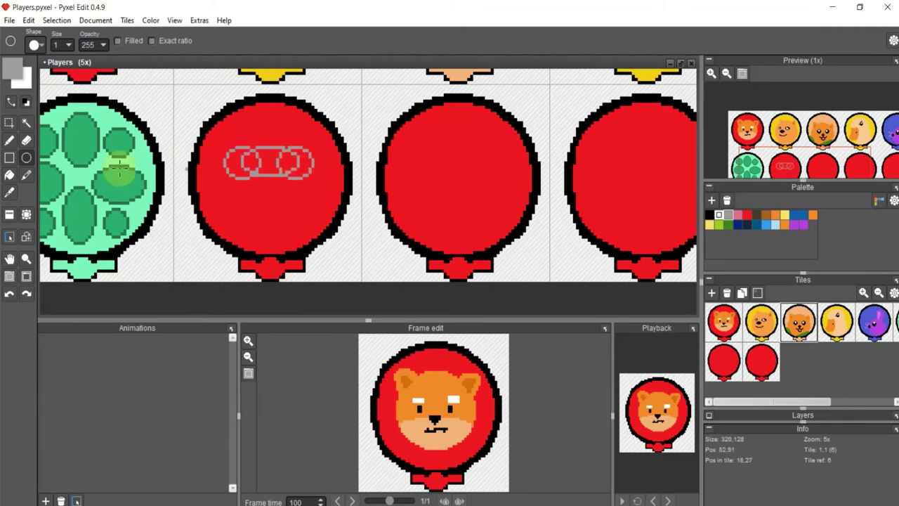
left_click(9, 175)
left_click_drag(234, 162, 306, 165)
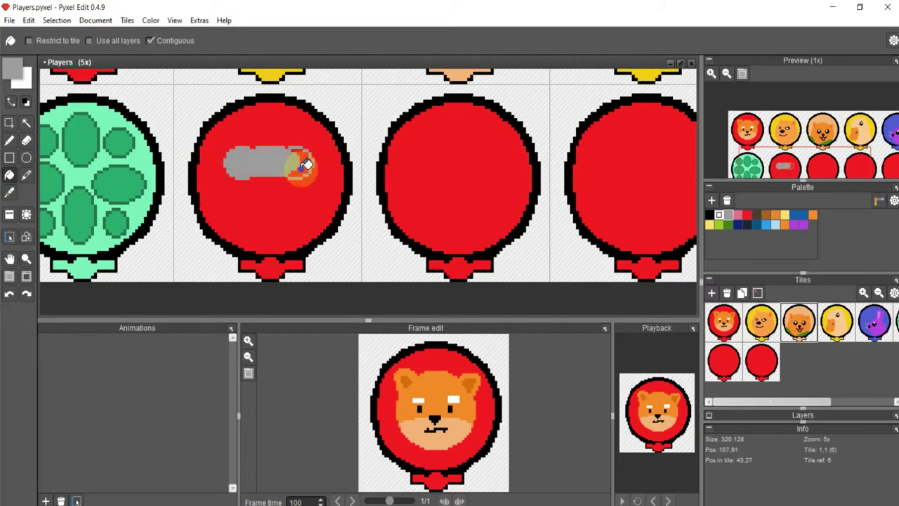
Try a small black oval below the grey band, undoing the misplaced attempts.
left_click(26, 158)
left_click(222, 145)
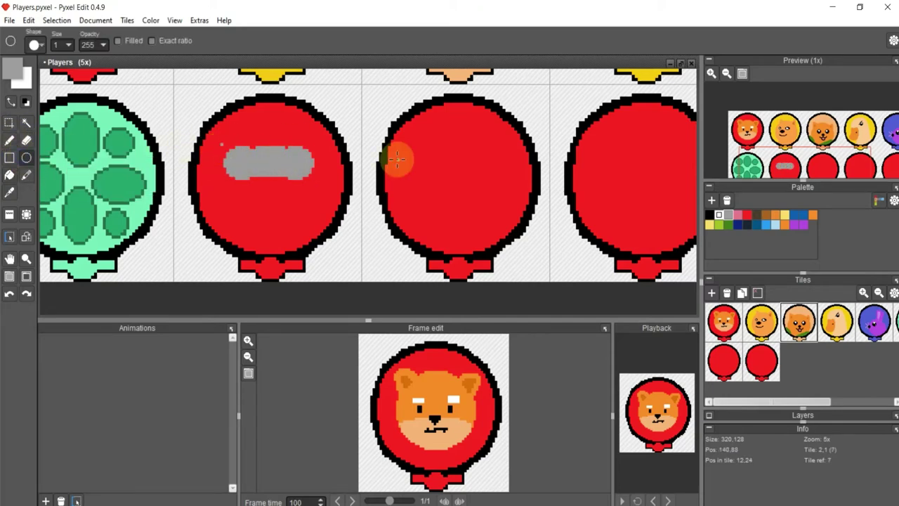
key("ctrl+z")
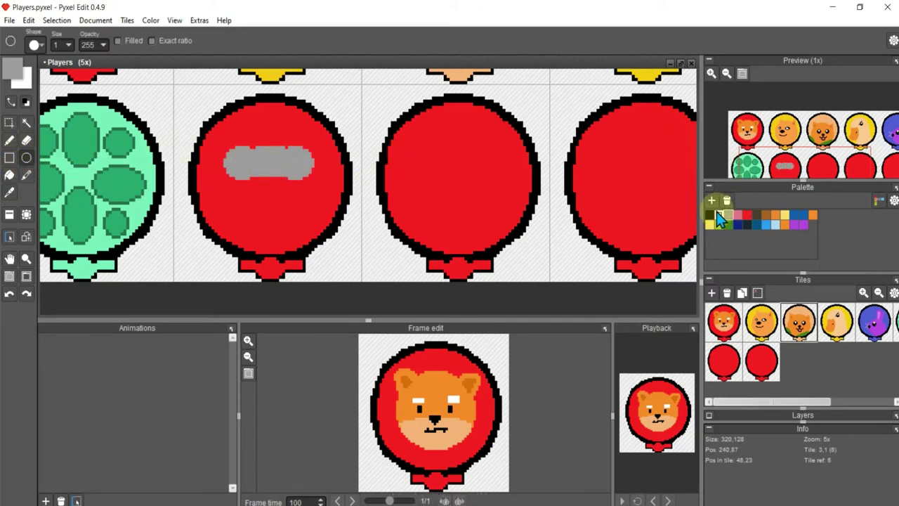
left_click(716, 213)
left_click_drag(263, 172, 281, 190)
key("ctrl+z")
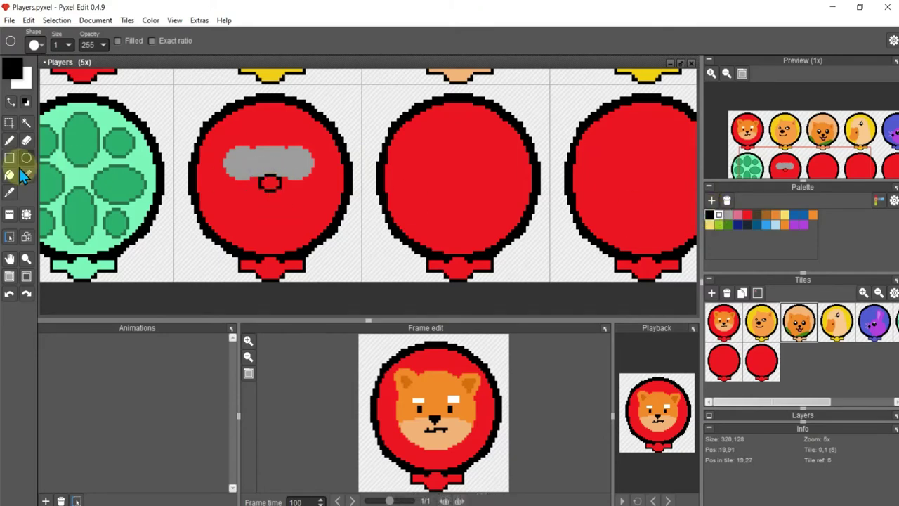
left_click(10, 175)
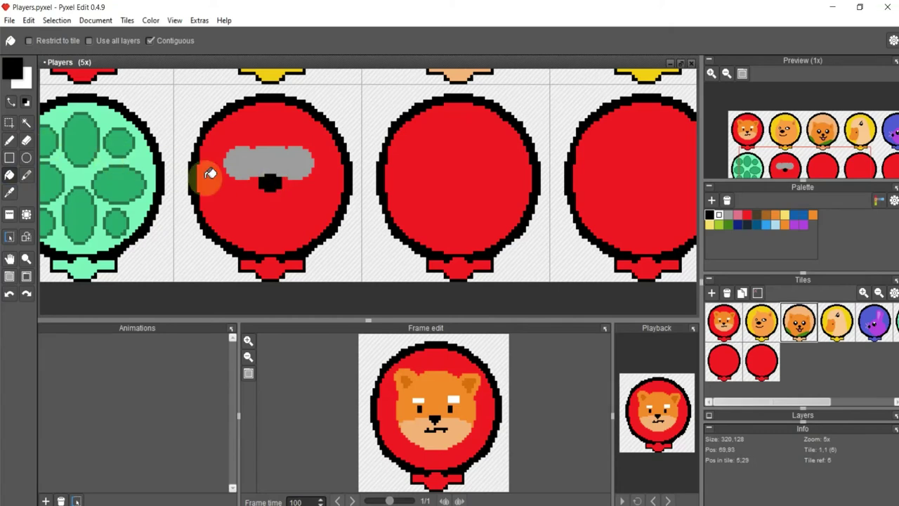
left_click(26, 158)
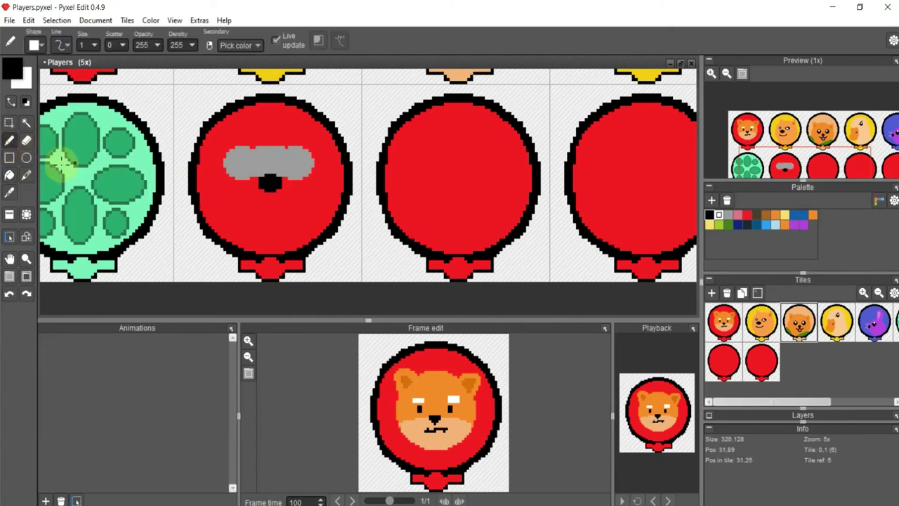
Sample the band's grey and adjust it into a mauve drawing colour.
left_click(10, 140)
left_click(9, 191)
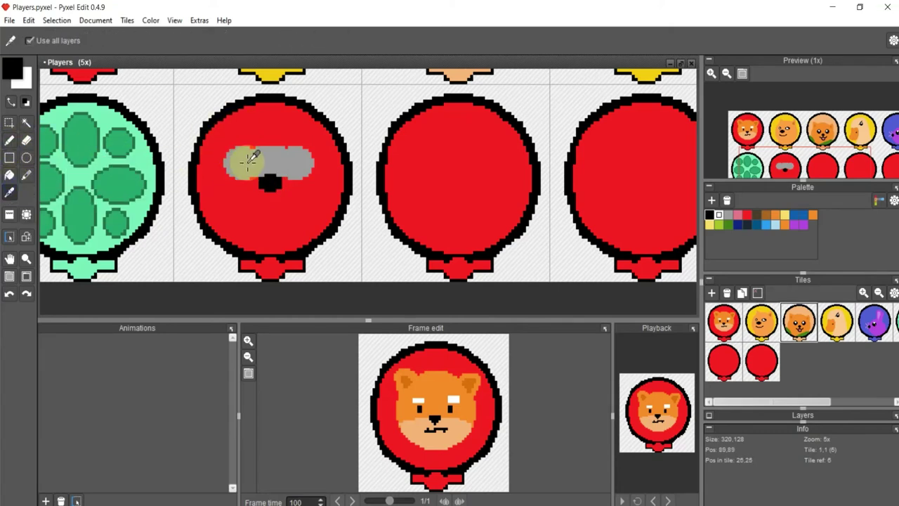
left_click(247, 162)
left_click(11, 68)
mouse_move(150, 165)
left_mouse_down()
mouse_move(115, 203)
mouse_move(84, 210)
left_mouse_up()
left_click(353, 130)
left_click(170, 258)
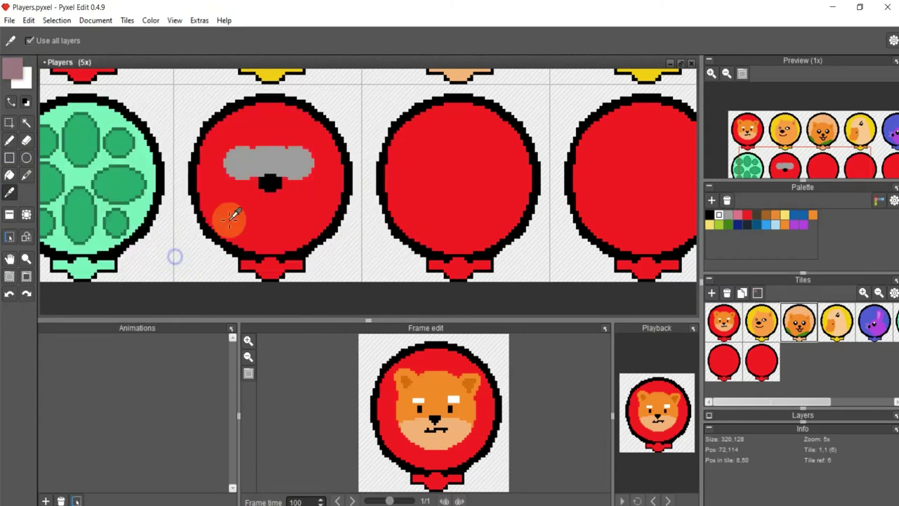
Pencil a mauve lower face outline, fill it, and outline an arch over the band.
left_click(9, 139)
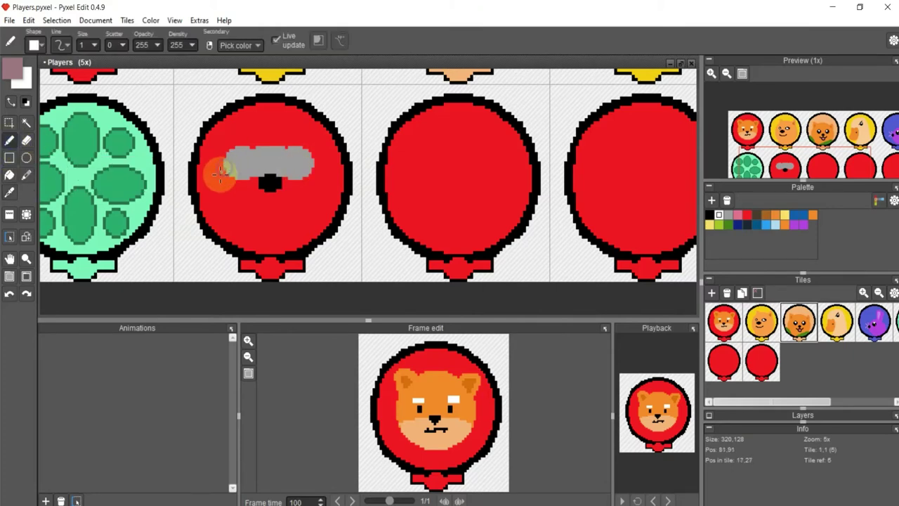
mouse_move(220, 173)
left_mouse_down()
mouse_move(217, 190)
mouse_move(257, 228)
mouse_move(285, 233)
mouse_move(321, 205)
left_mouse_up()
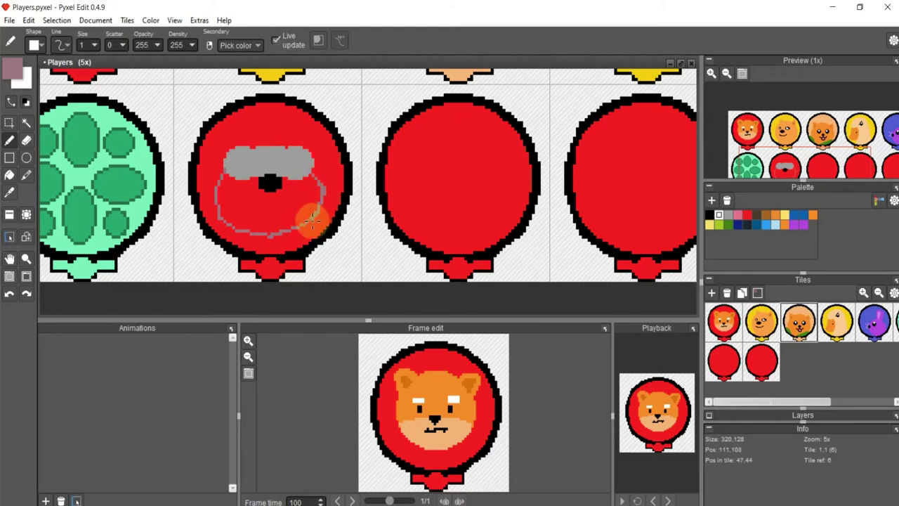
left_click_drag(311, 219, 271, 233)
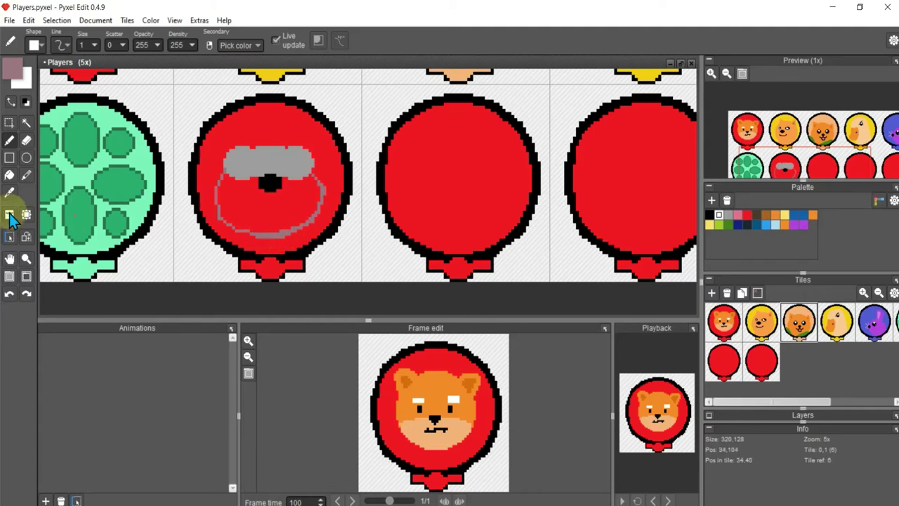
left_click(9, 174)
left_click(265, 205)
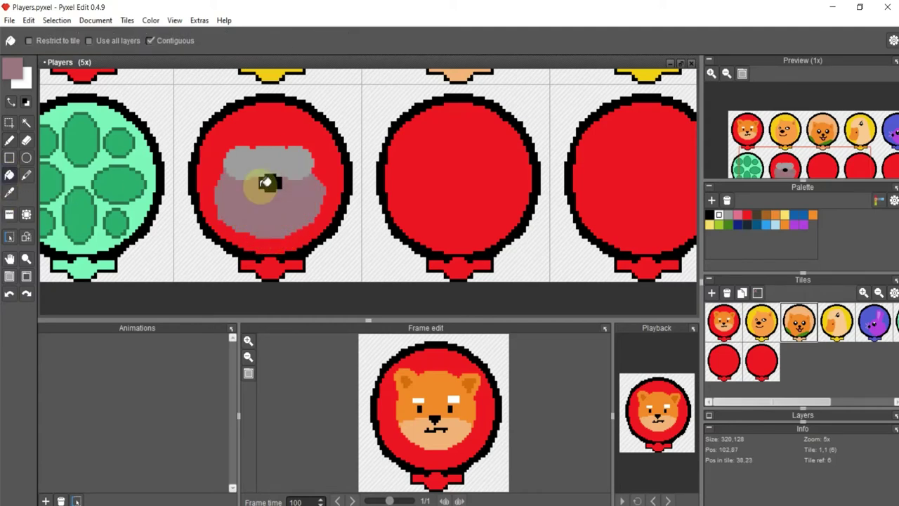
left_click(9, 140)
mouse_move(216, 165)
left_mouse_down()
mouse_move(303, 149)
mouse_move(317, 201)
left_mouse_up()
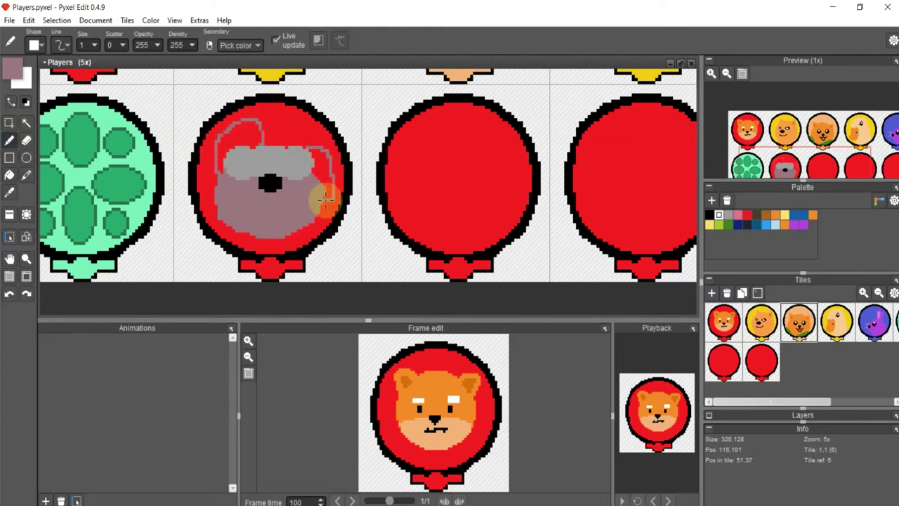
Fill the dog's head with a lighter pinkish grey.
left_click(12, 68)
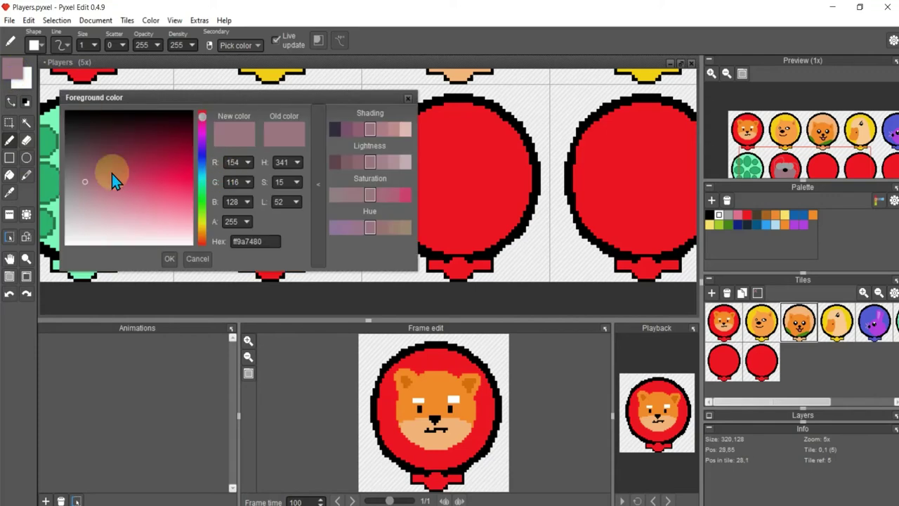
left_click(102, 192)
left_click(168, 260)
left_click(9, 175)
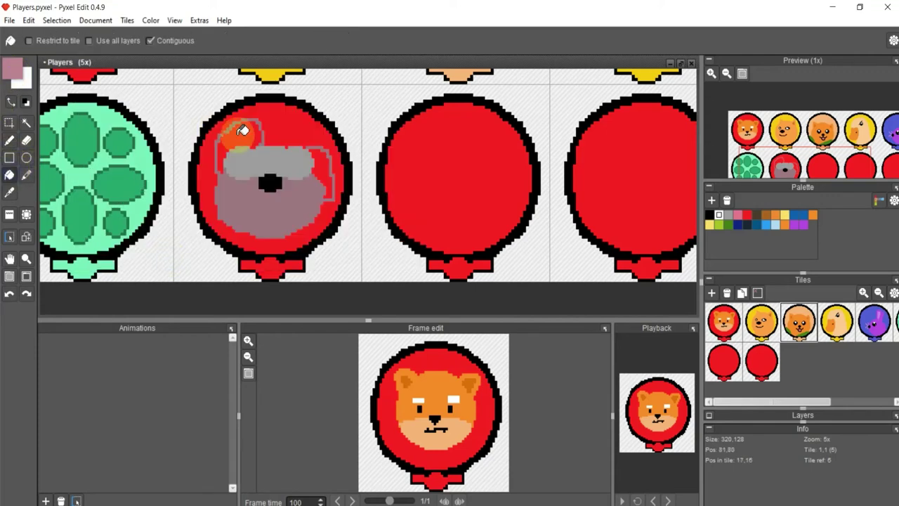
left_click(241, 132)
left_click(320, 165)
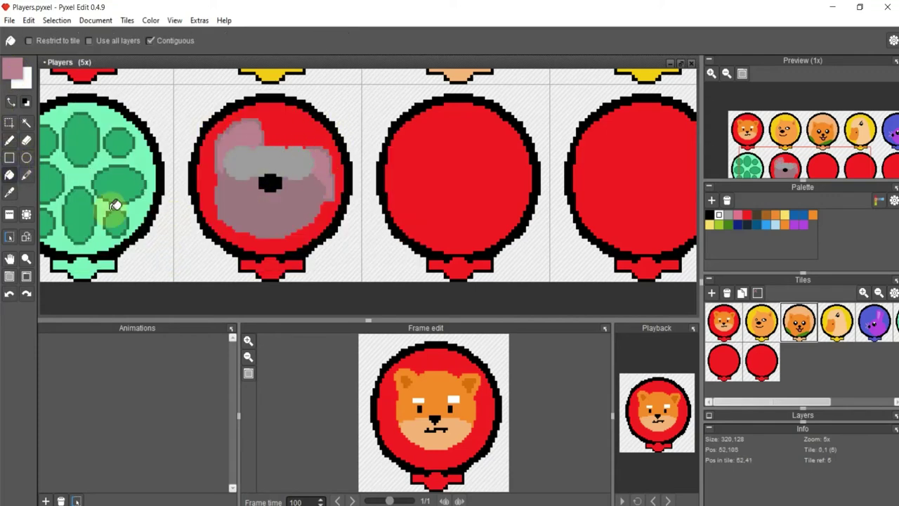
Pencil a black frowning mouth and lighter grey shine streaks across the sunglasses.
left_click(9, 140)
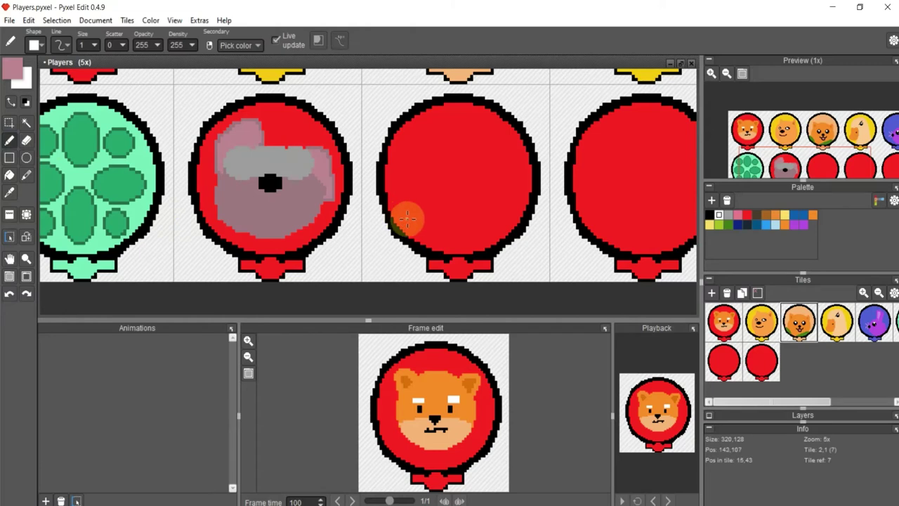
left_click(709, 215)
scroll(277, 189, "up", 1)
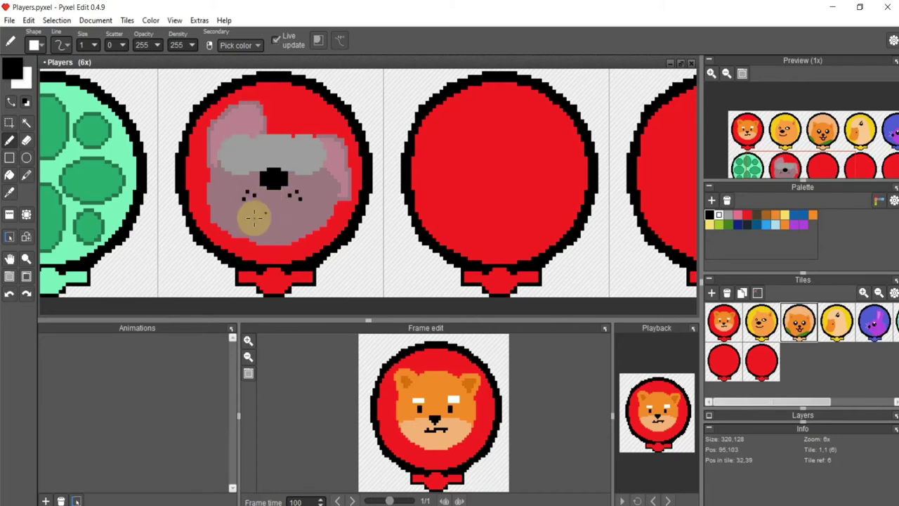
left_click_drag(248, 219, 283, 213)
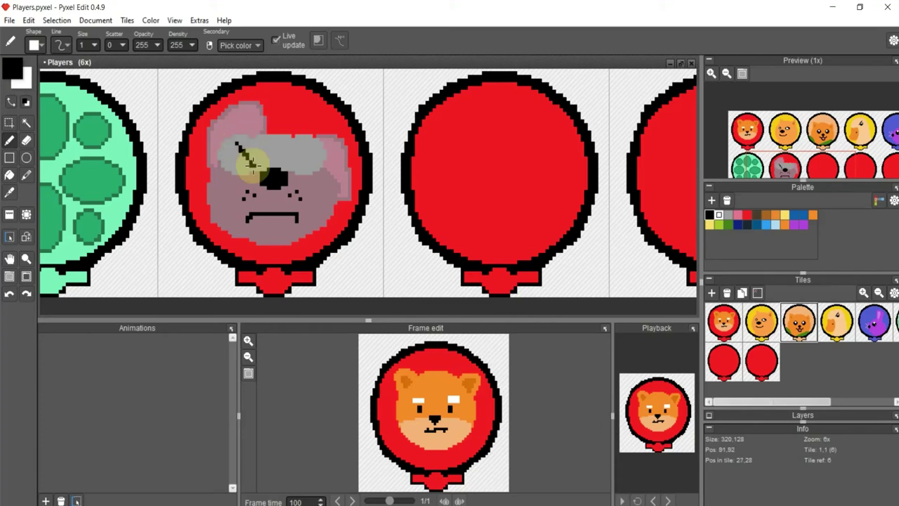
key("ctrl+z")
left_click(10, 191)
left_click(260, 139)
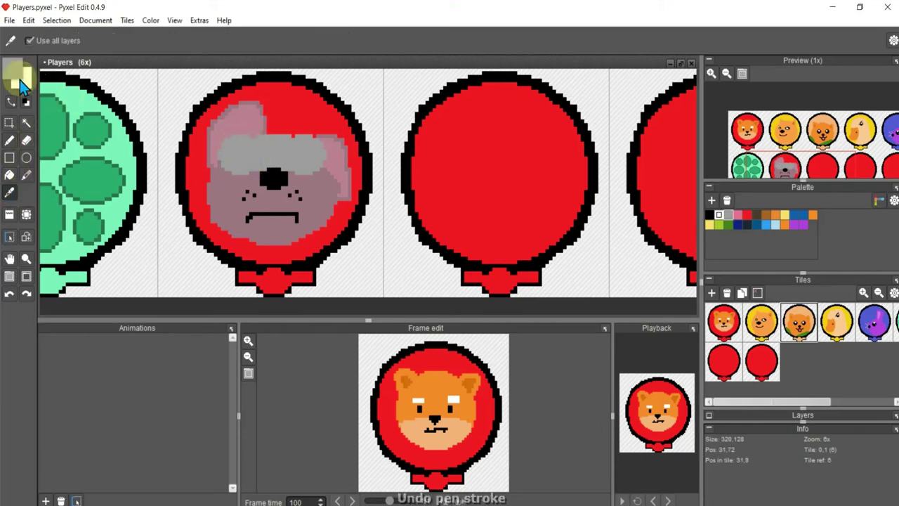
left_click(14, 72)
left_click(404, 132)
left_click(171, 258)
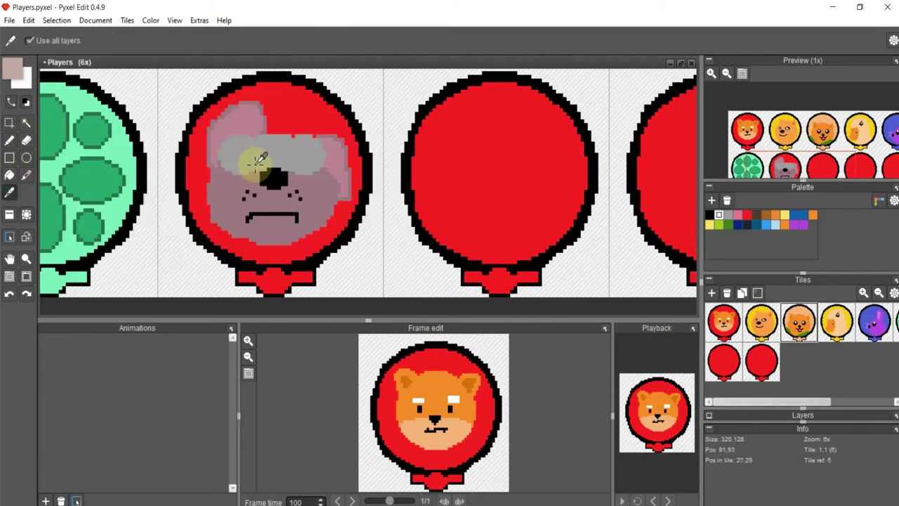
left_click(10, 139)
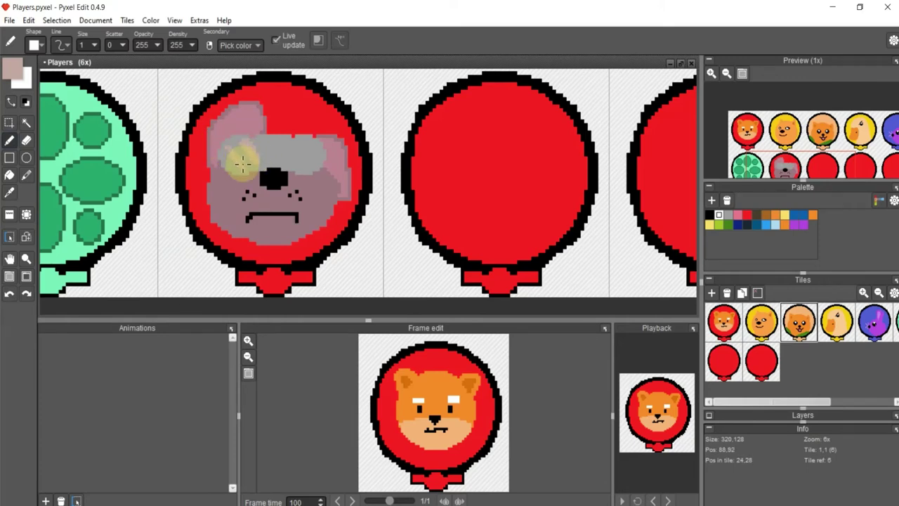
left_click_drag(231, 160, 247, 141)
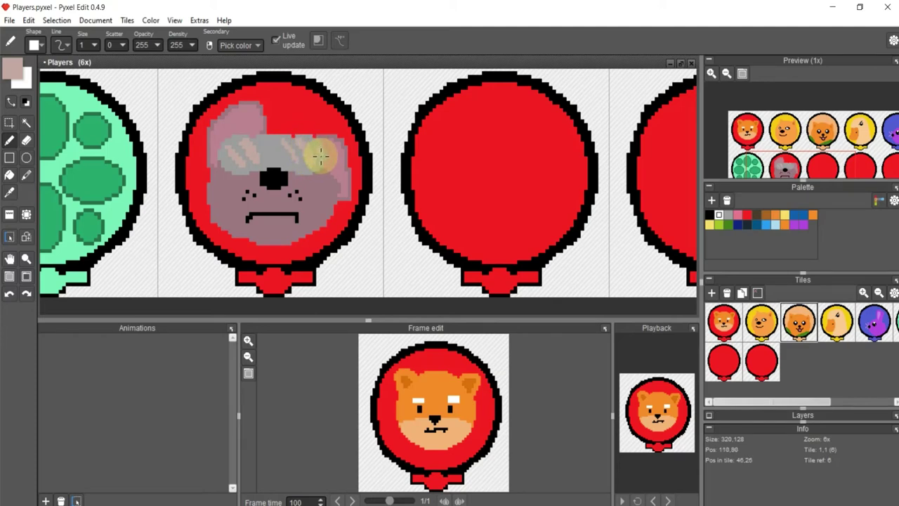
Fill the dog balloon's background and bow with a pink-violet colour.
left_click(9, 191)
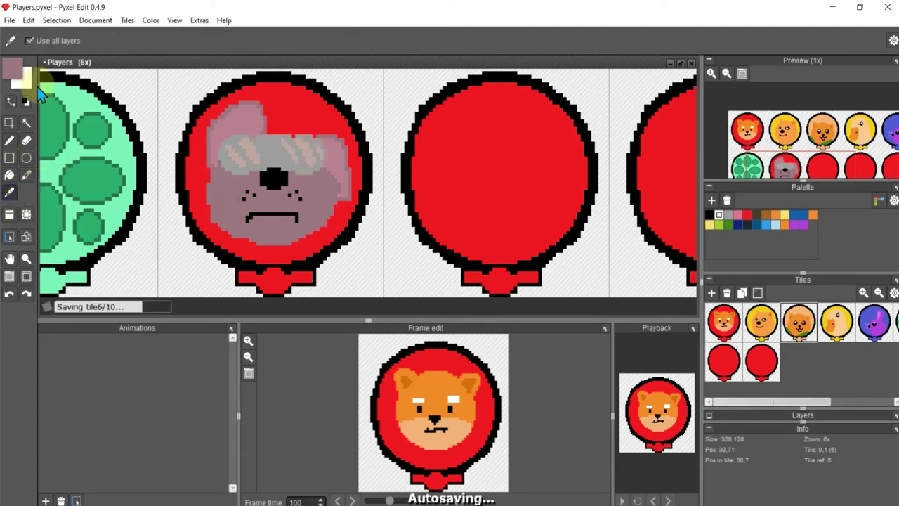
left_click(21, 74)
mouse_move(166, 180)
left_mouse_down()
mouse_move(158, 219)
mouse_move(136, 205)
left_mouse_up()
left_click(351, 234)
left_click(169, 258)
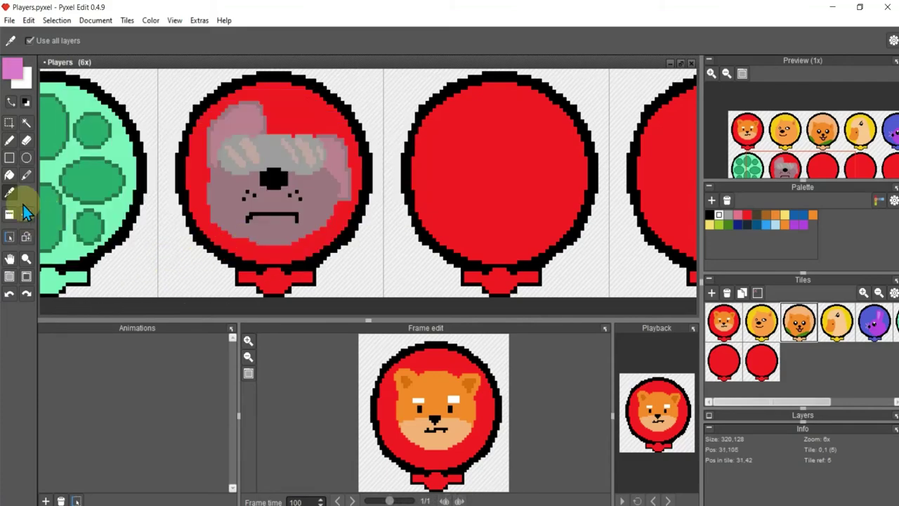
left_click(9, 175)
left_click(194, 191)
left_click(271, 281)
scroll(271, 281, "down", 1)
scroll(387, 169, "down", 1)
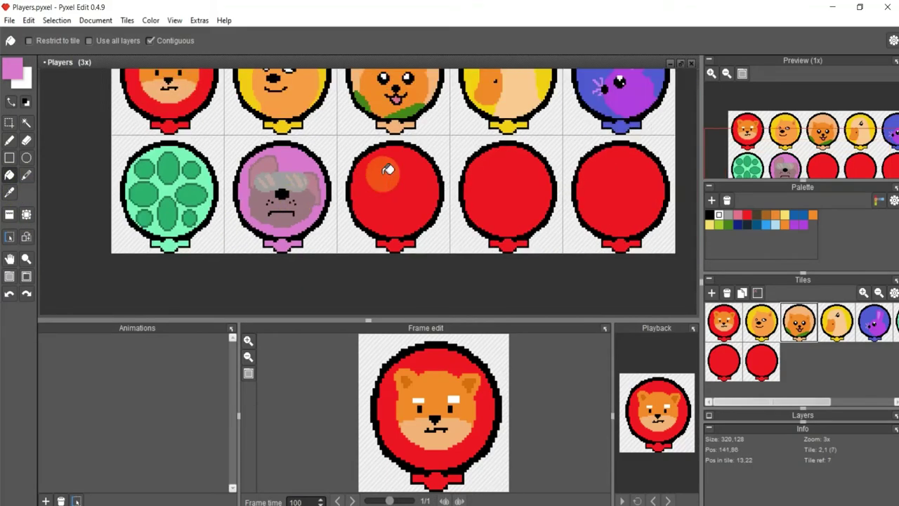
scroll(388, 169, "up", 1)
scroll(321, 186, "up", 1)
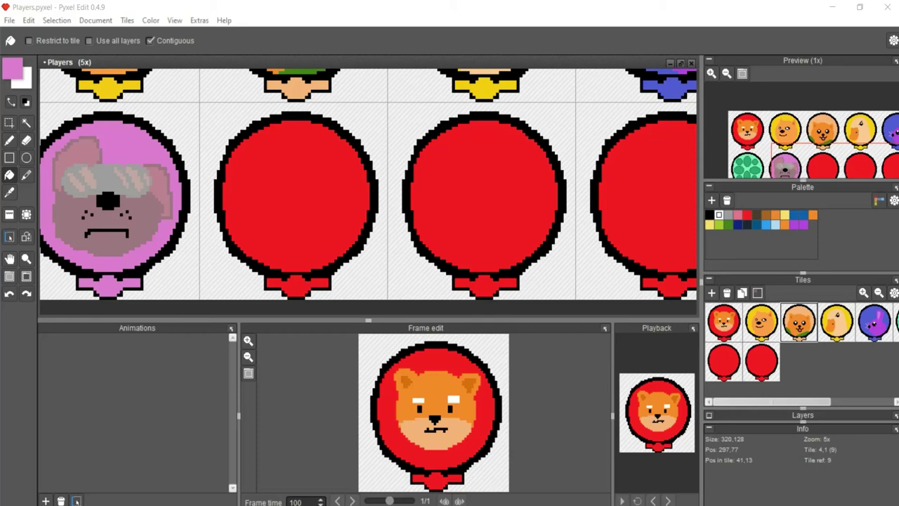
Draw an orange oval body on the third red balloon and fill it orange.
left_click(26, 158)
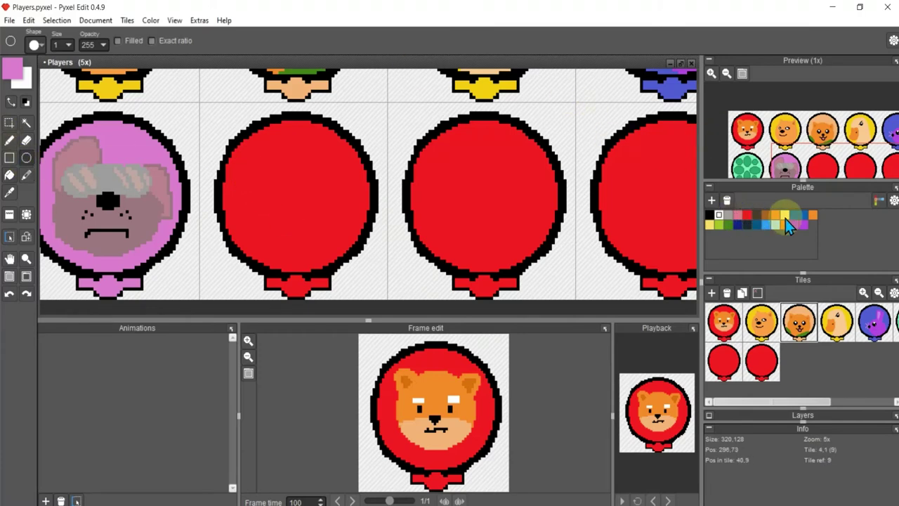
left_click(13, 68)
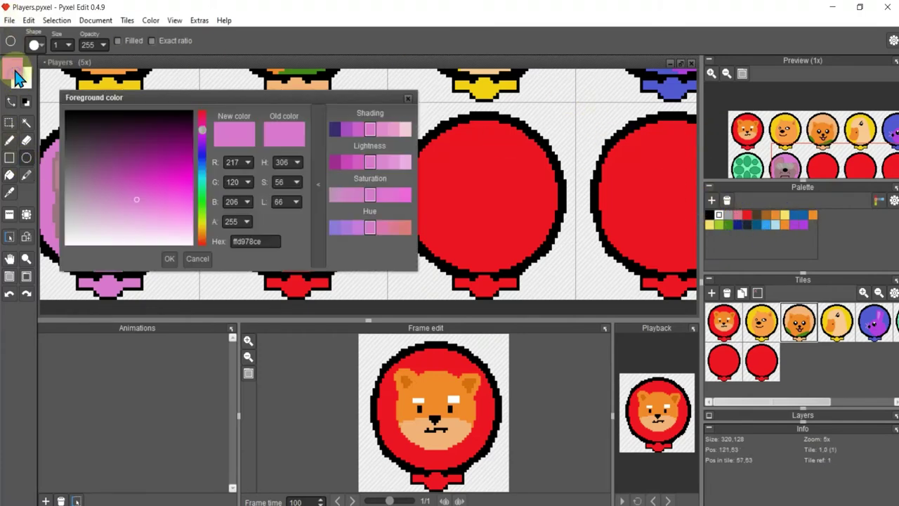
left_click(213, 188)
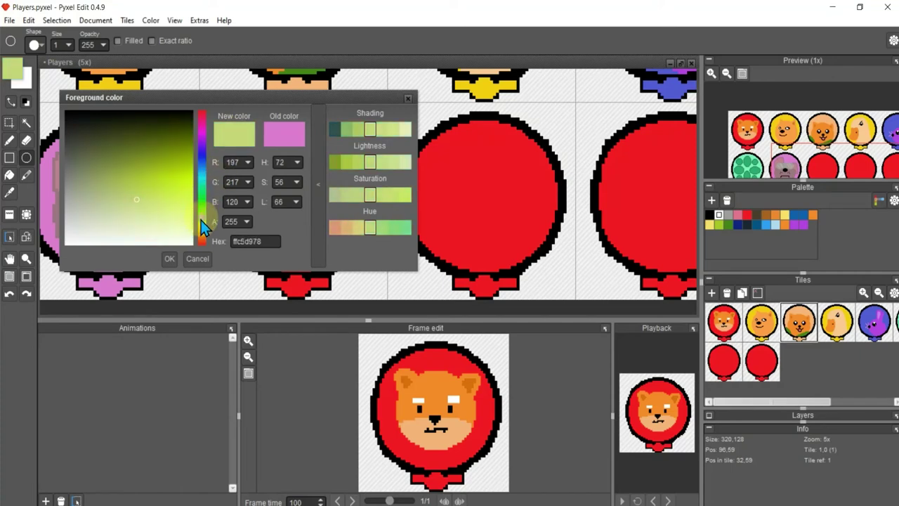
left_click_drag(207, 188, 201, 236)
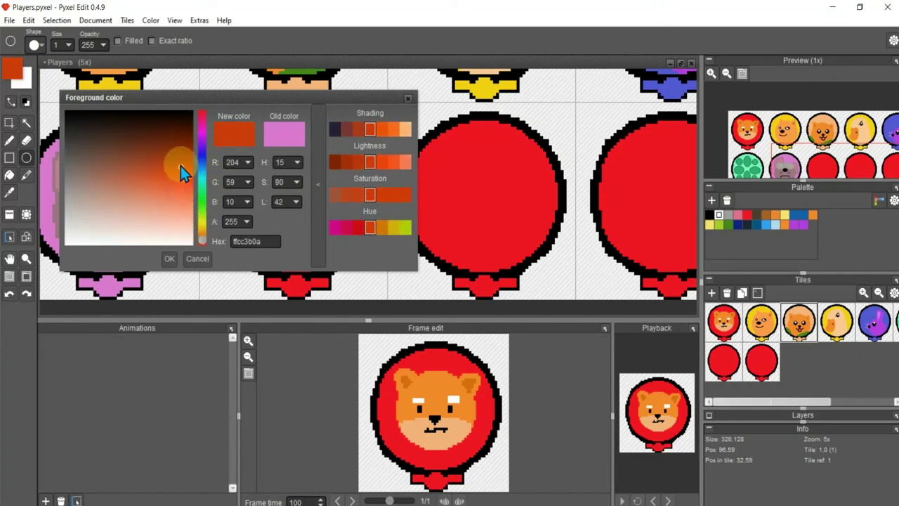
left_click_drag(181, 165, 159, 169)
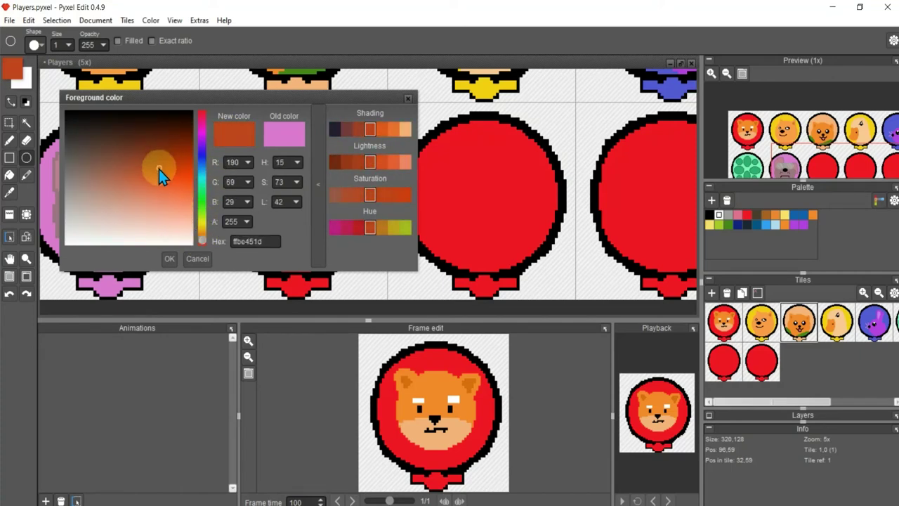
left_click(378, 162)
left_click(169, 258)
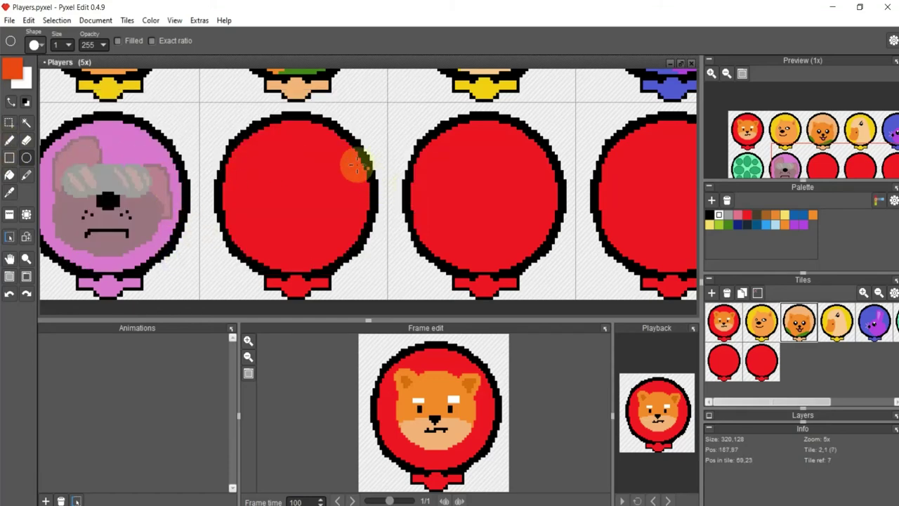
left_click_drag(247, 182, 343, 273)
left_click(9, 174)
left_click(341, 221)
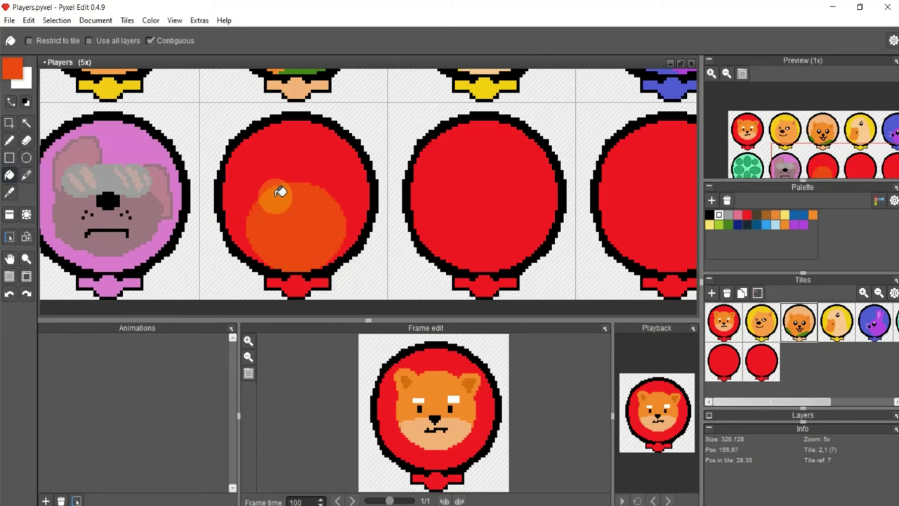
Pencil two ears above the orange body and fill both orange.
left_click(9, 141)
left_click_drag(243, 191, 346, 171)
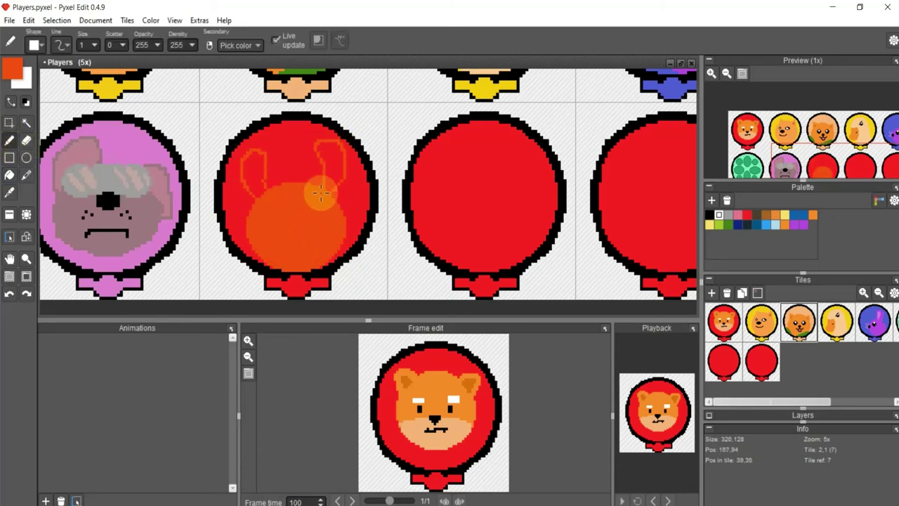
left_click(9, 174)
left_click(246, 166)
left_click(337, 160)
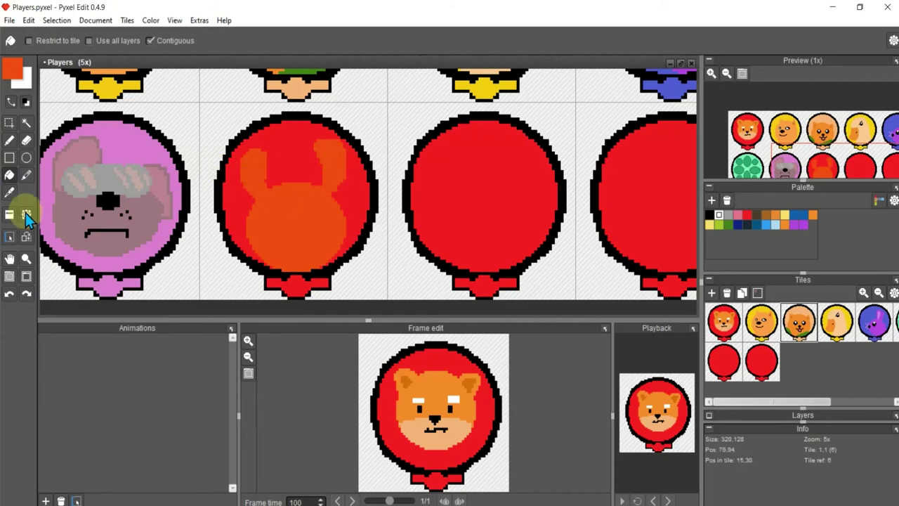
Fill the balloon background, bow and remaining red areas dark slate blue.
left_click(20, 74)
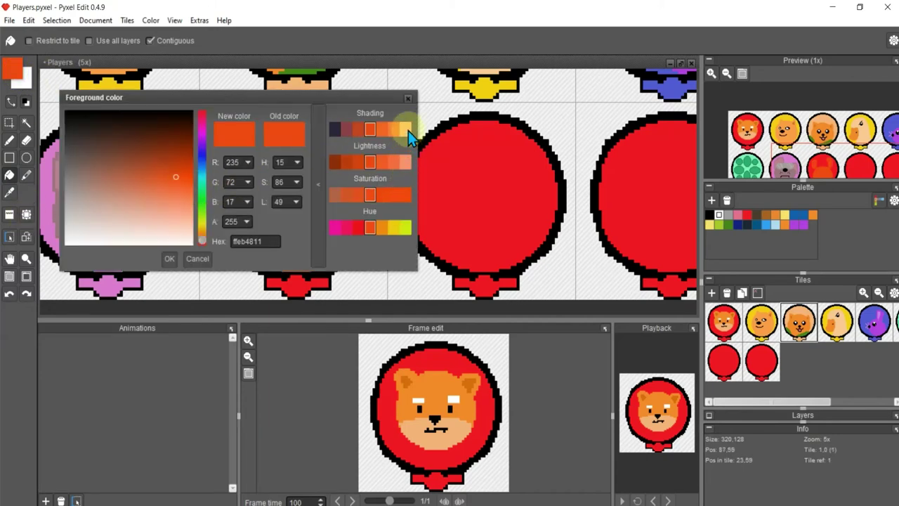
left_click(201, 150)
mouse_move(148, 232)
left_mouse_down()
mouse_move(177, 201)
mouse_move(189, 167)
left_mouse_up()
left_click(120, 146)
left_click_drag(341, 227, 315, 222)
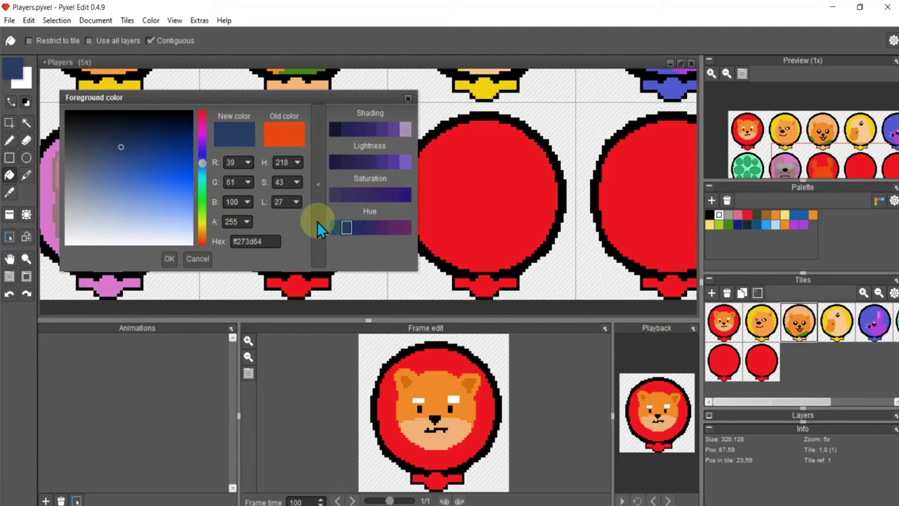
left_click(171, 261)
left_click(232, 207)
left_click(296, 284)
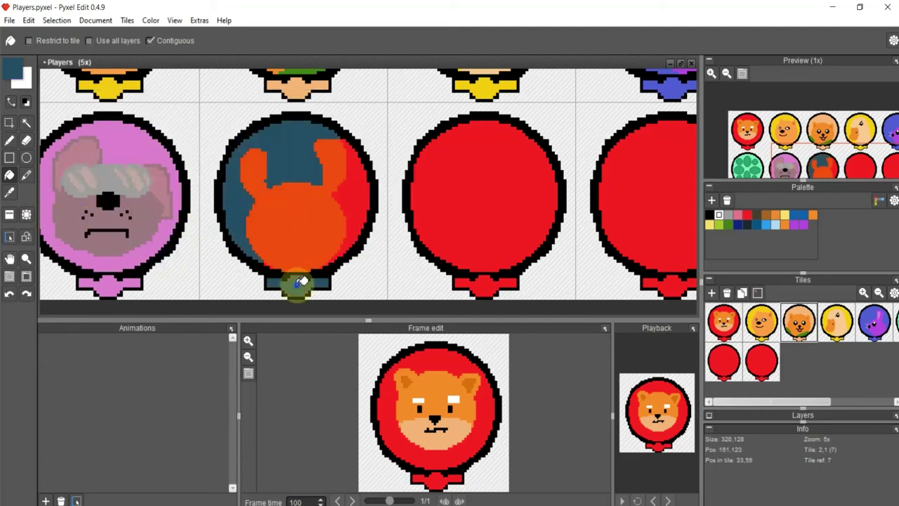
left_click(334, 260)
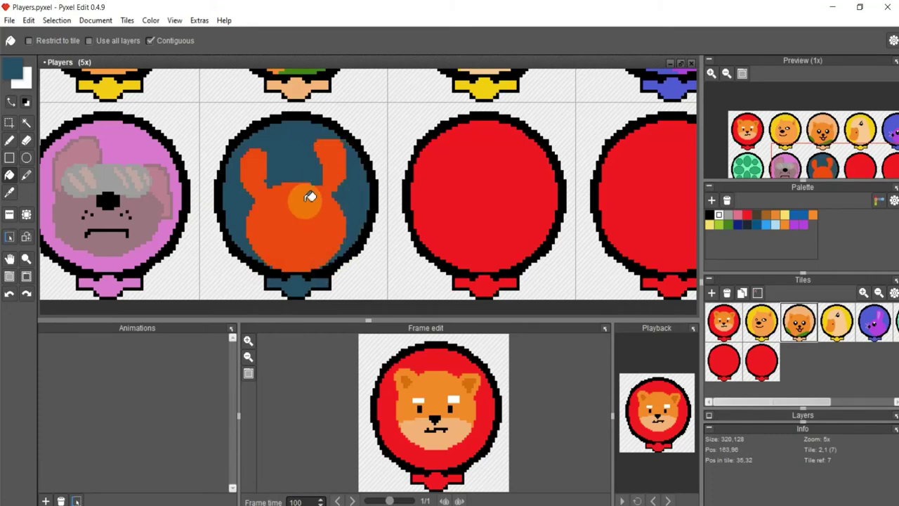
left_click(10, 140)
scroll(318, 221, "up", 1)
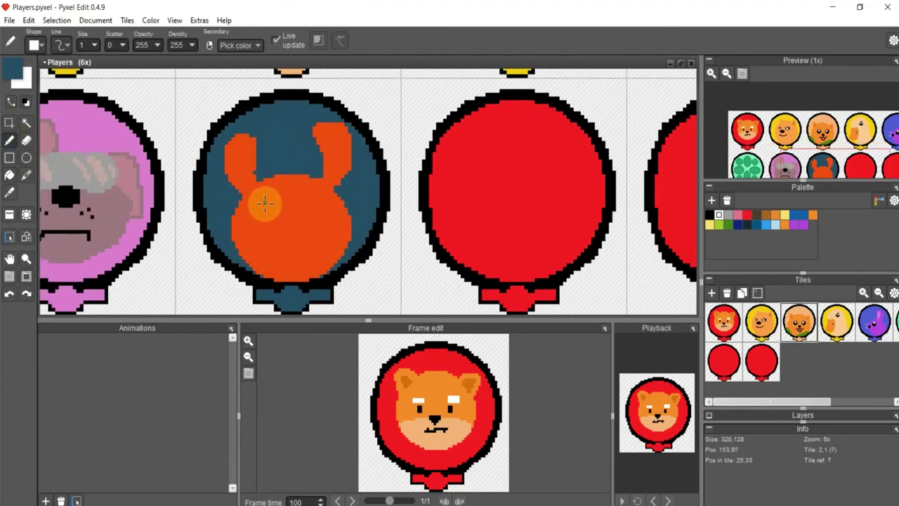
Outline the orange creature's square mouth, tongue and two eyes with black rectangles.
left_click(709, 214)
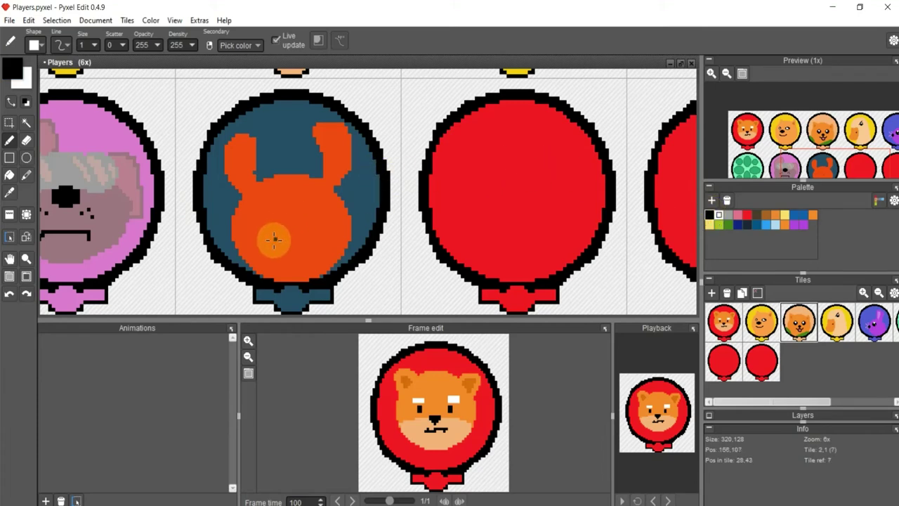
mouse_move(274, 239)
left_mouse_down()
mouse_move(309, 242)
mouse_move(300, 248)
left_mouse_up()
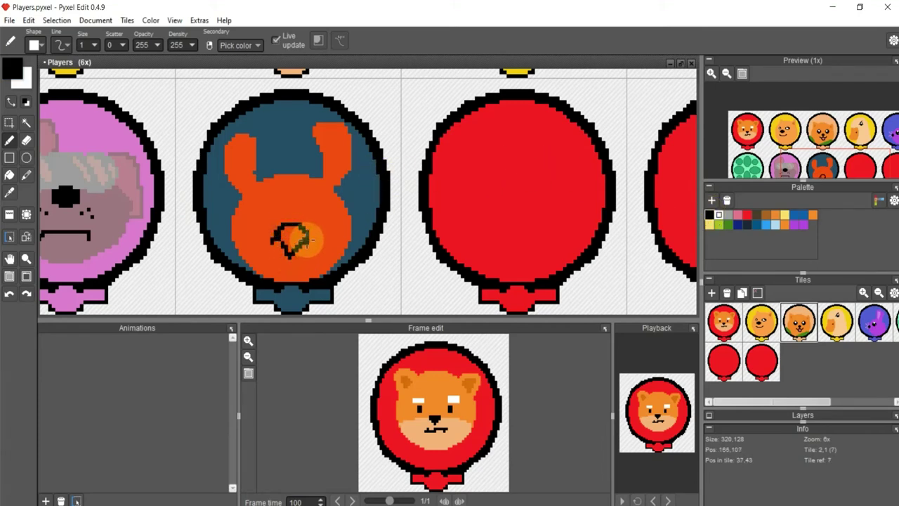
key("ctrl+z")
key("ctrl+z")
left_click(26, 157)
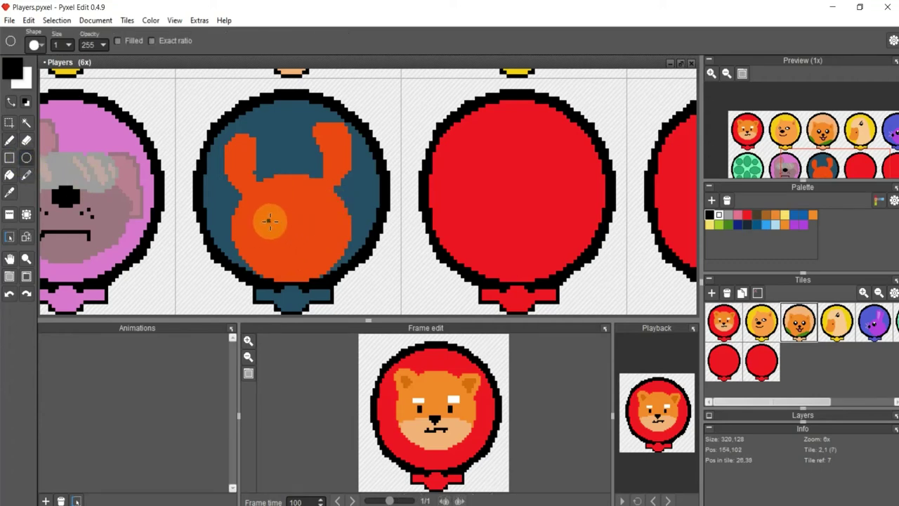
left_click(9, 157)
mouse_move(271, 217)
left_mouse_down()
mouse_move(307, 258)
mouse_move(282, 253)
left_mouse_up()
left_click_drag(251, 196, 261, 212)
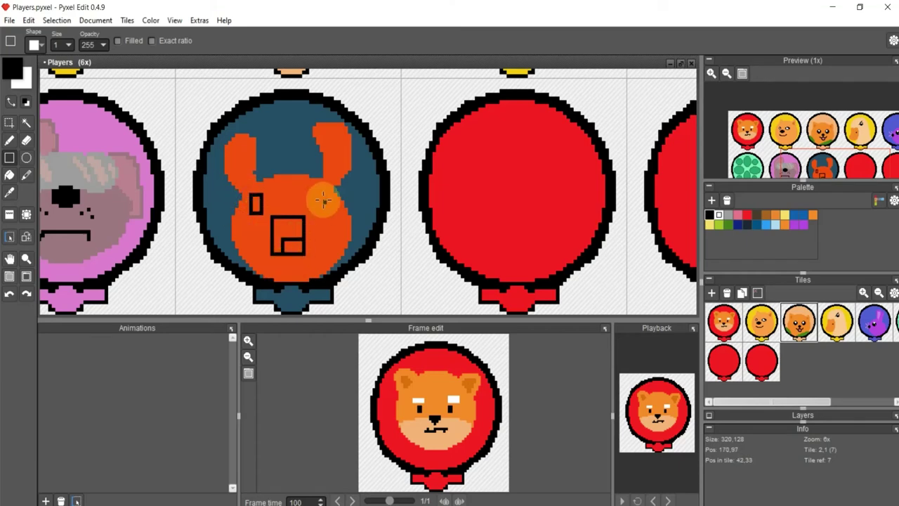
left_click_drag(311, 190, 321, 211)
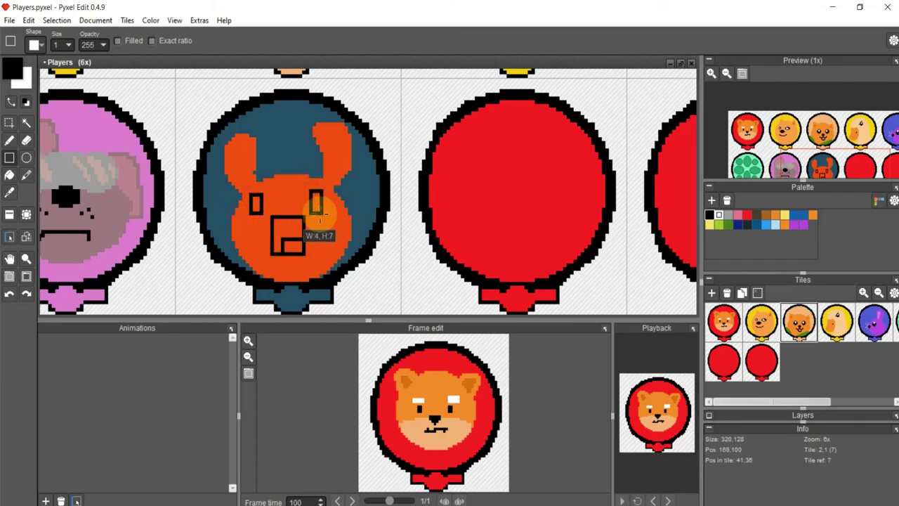
Bucket-fill both eyes white, the tongue red and the mouth interior black.
left_click(9, 175)
left_click(719, 214)
scroll(344, 187, "up", 1)
left_click(254, 204)
left_click(335, 202)
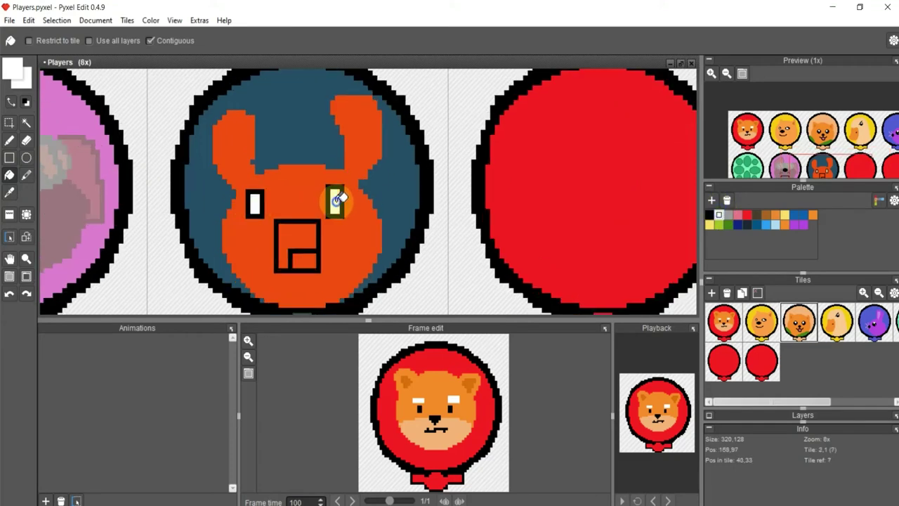
left_click(307, 242)
left_click(608, 230)
left_click(302, 261)
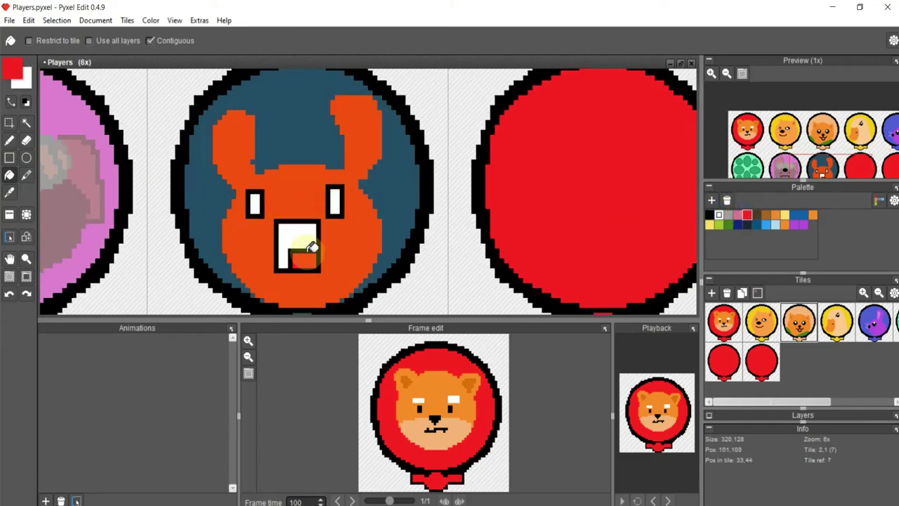
scroll(299, 250, "up", 1)
left_click(709, 214)
left_click(298, 224)
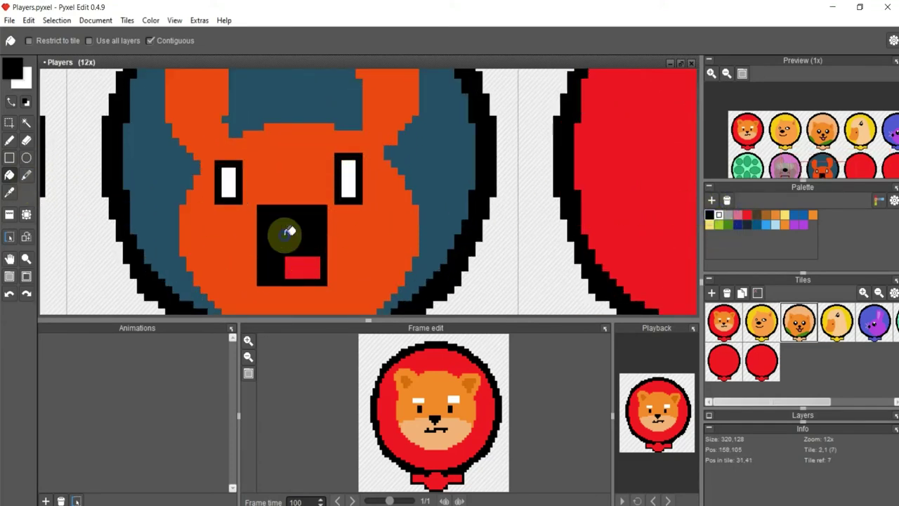
Touch up the left eye's highlight with black pencil pixels.
left_click(9, 140)
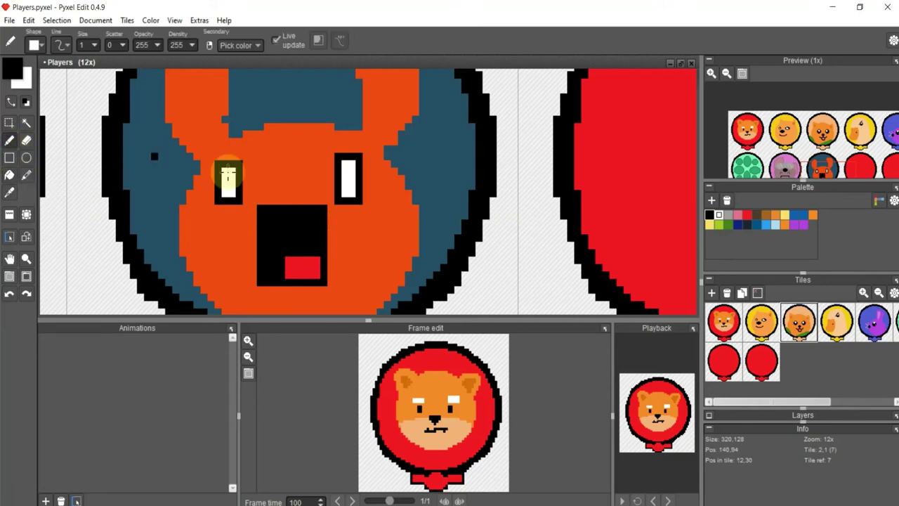
left_click(232, 188)
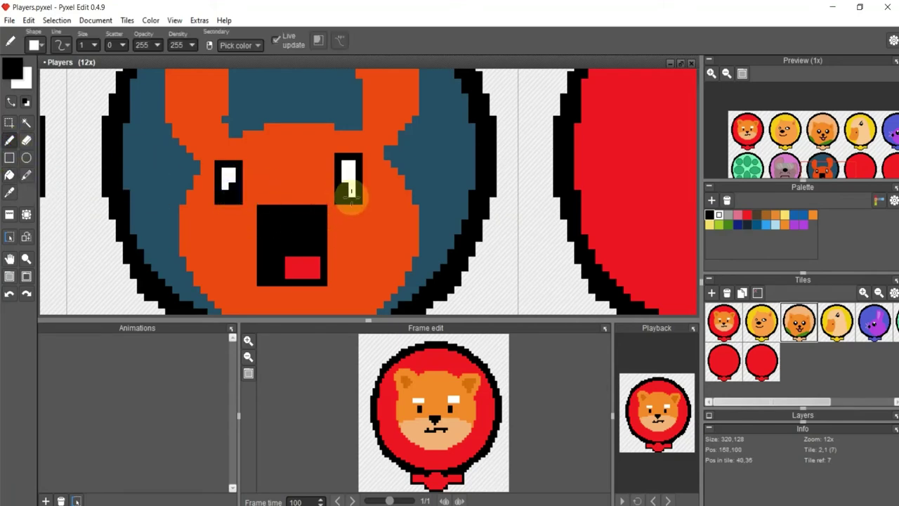
scroll(344, 188, "down", 1)
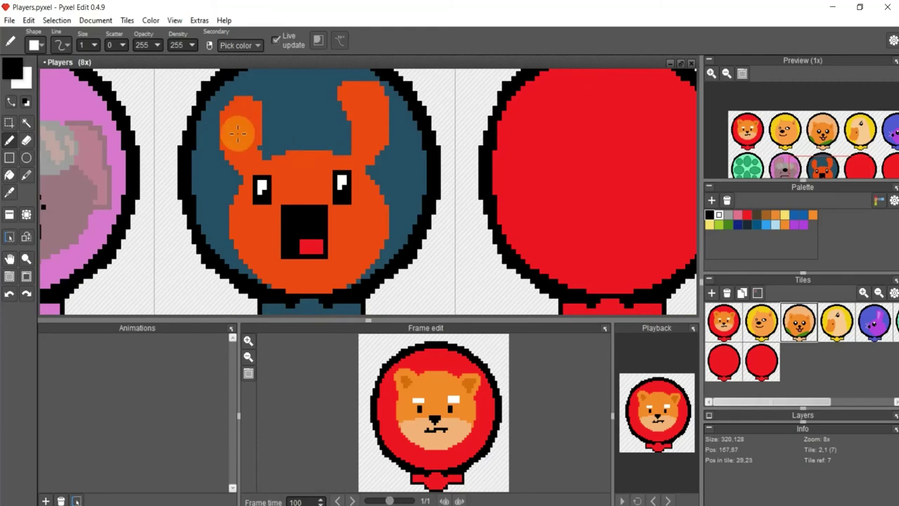
scroll(368, 242, "down", 2)
scroll(351, 235, "down", 1)
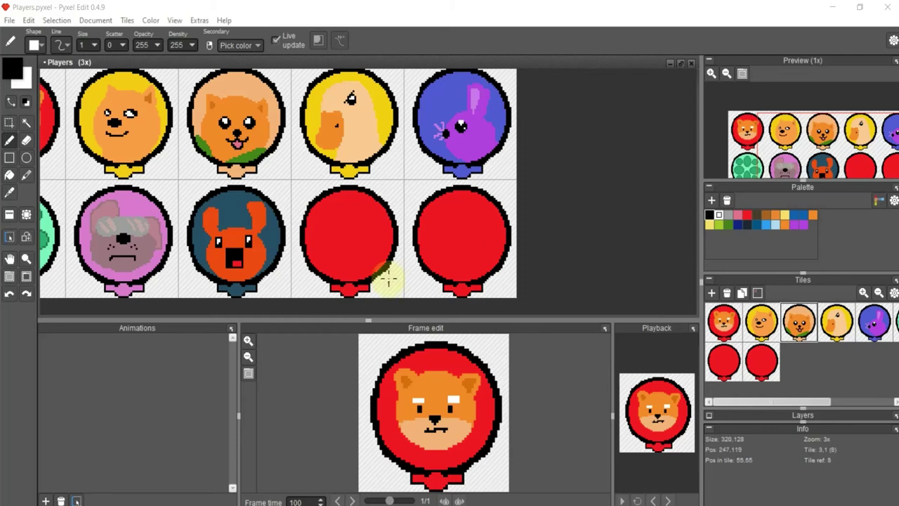
Draw ellipse eyes on the plain red balloon with pencilled eyelid lines and black interiors.
scroll(343, 243, "up", 1)
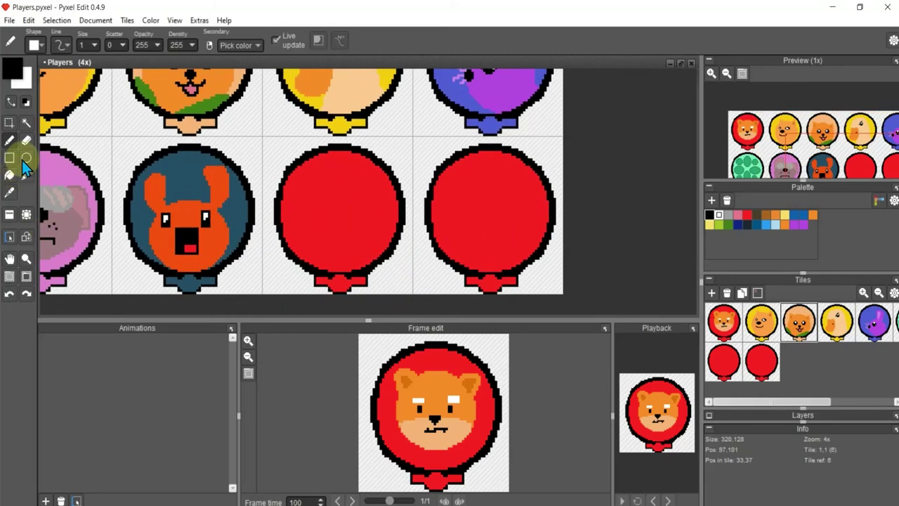
left_click(25, 158)
mouse_move(305, 197)
left_mouse_down()
mouse_move(332, 224)
mouse_move(368, 237)
left_mouse_up()
scroll(374, 226, "up", 1)
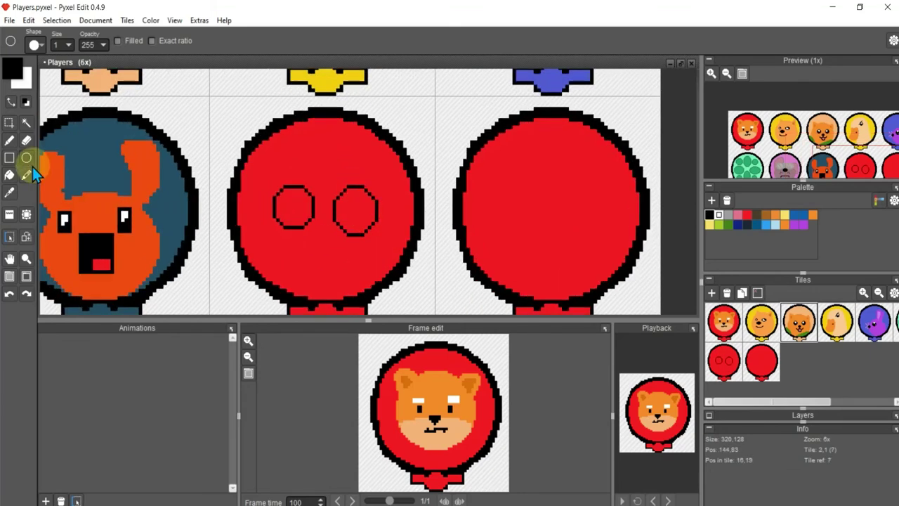
left_click(9, 139)
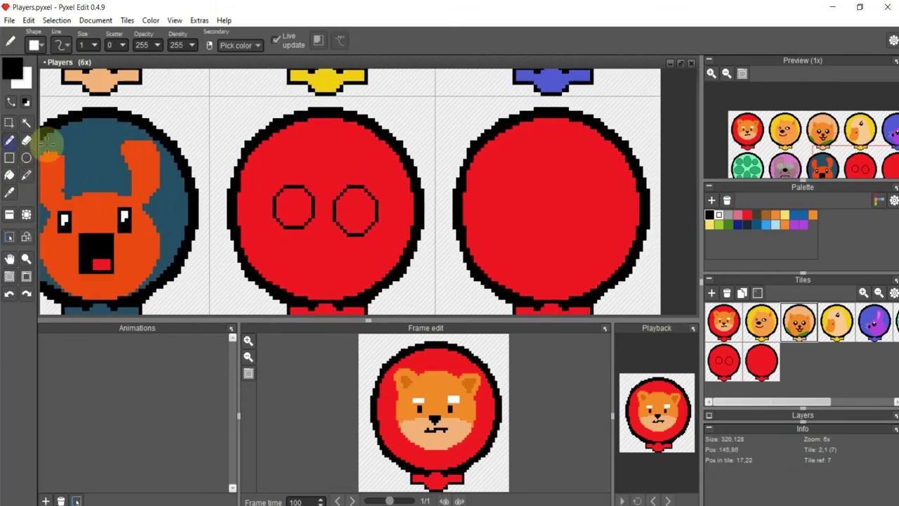
left_click_drag(335, 211, 376, 210)
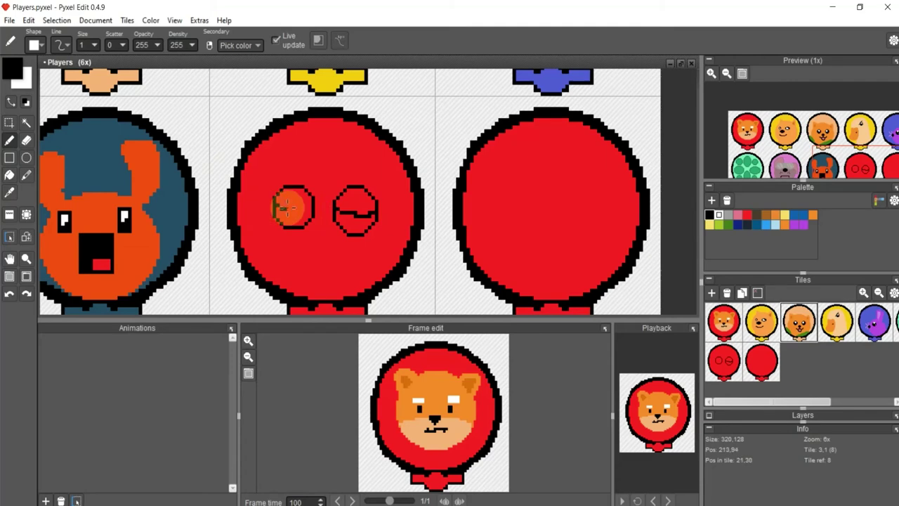
left_click_drag(309, 206, 290, 224)
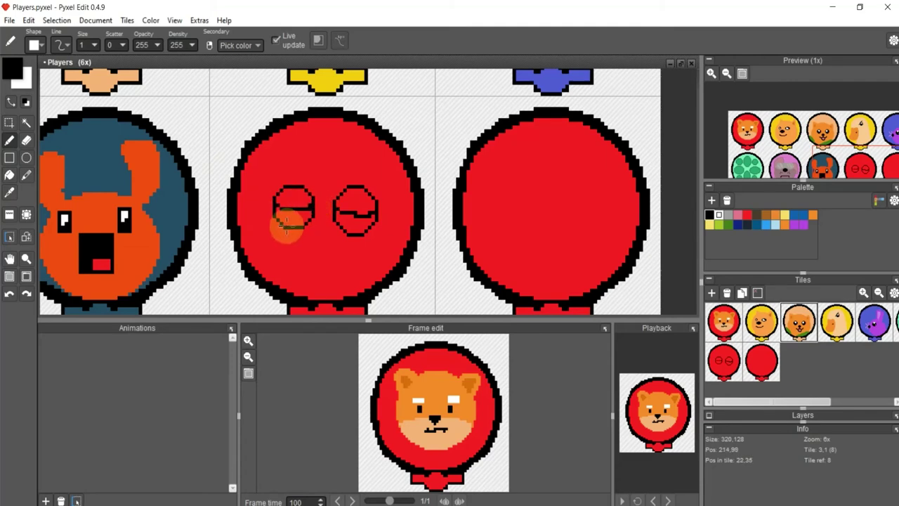
mouse_move(365, 221)
left_mouse_down()
mouse_move(345, 227)
mouse_move(363, 220)
left_mouse_up()
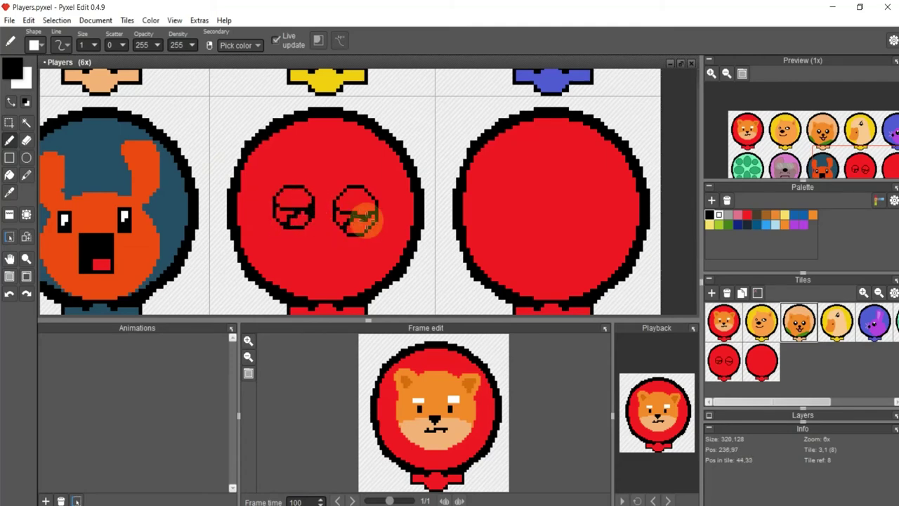
scroll(308, 220, "up", 5)
mouse_move(305, 216)
left_mouse_down()
mouse_move(277, 217)
mouse_move(256, 187)
left_mouse_up()
mouse_move(552, 235)
left_mouse_down()
mouse_move(556, 260)
mouse_move(495, 265)
mouse_move(526, 211)
left_mouse_up()
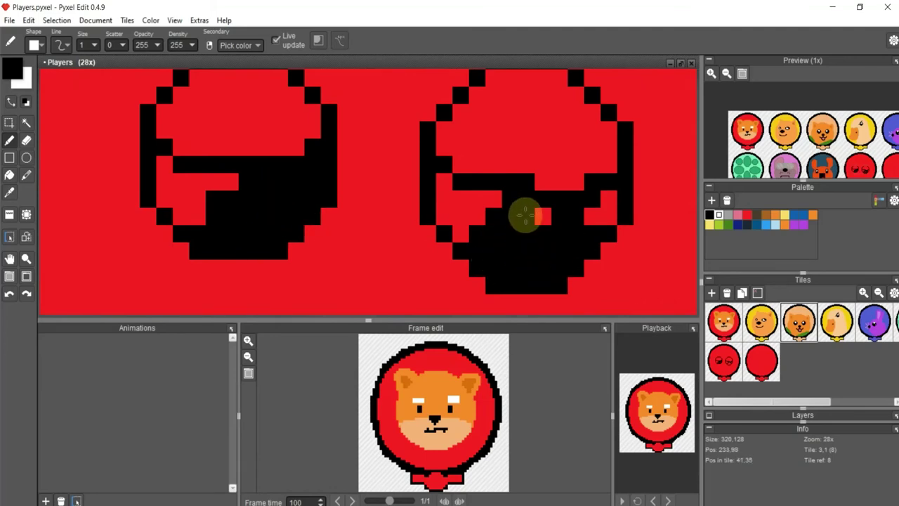
scroll(526, 217, "down", 2)
scroll(526, 217, "up", 1)
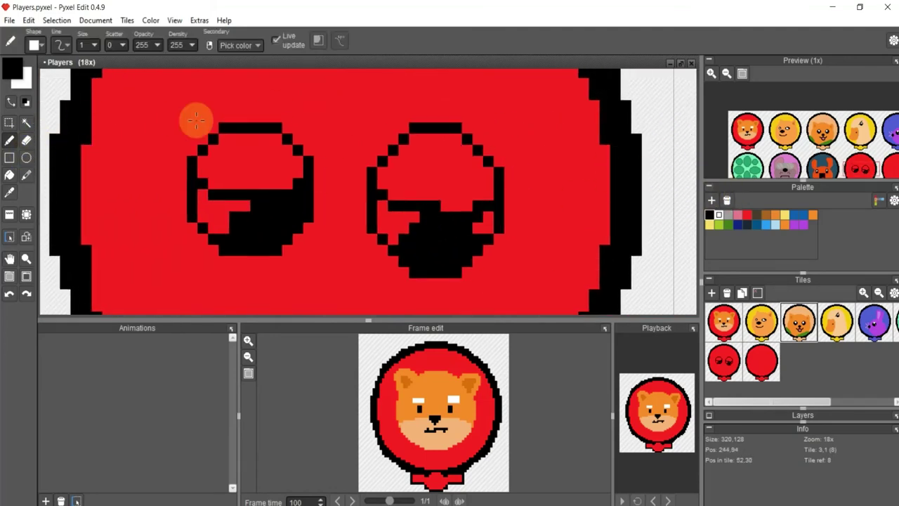
Fill the eyes' lower parts black and their remaining red patches white.
key("f")
left_click(210, 150)
left_click(380, 174)
left_click(719, 214)
left_click(420, 222)
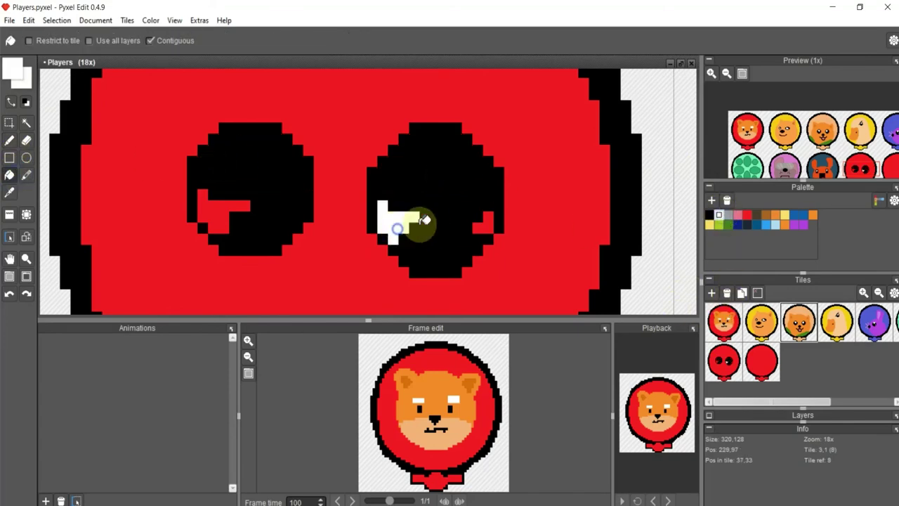
left_click(483, 222)
Add white highlight pixels in both eyes and draw green eyelids across them.
left_click(211, 203)
left_click(9, 140)
mouse_move(257, 226)
left_mouse_down()
mouse_move(266, 232)
mouse_move(254, 249)
left_mouse_up()
left_click(435, 250)
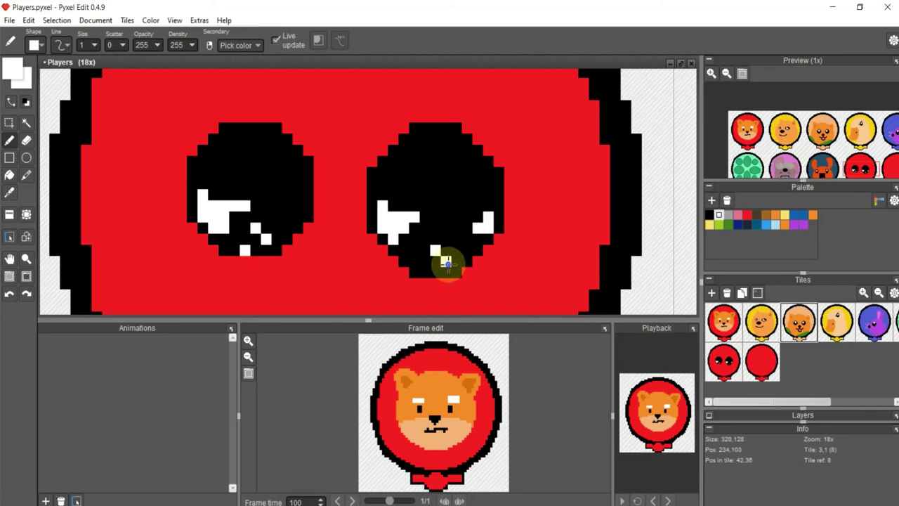
left_click(424, 272)
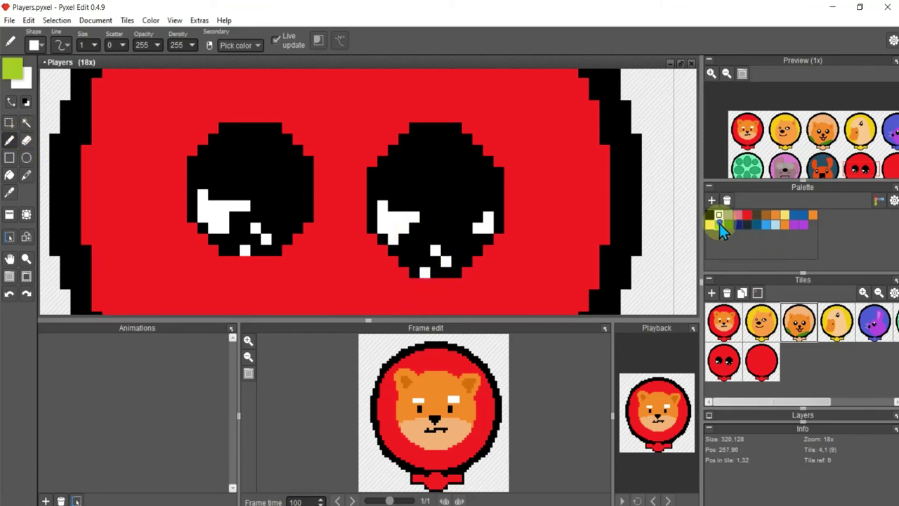
mouse_move(371, 184)
left_mouse_down()
mouse_move(383, 196)
mouse_move(502, 205)
left_mouse_up()
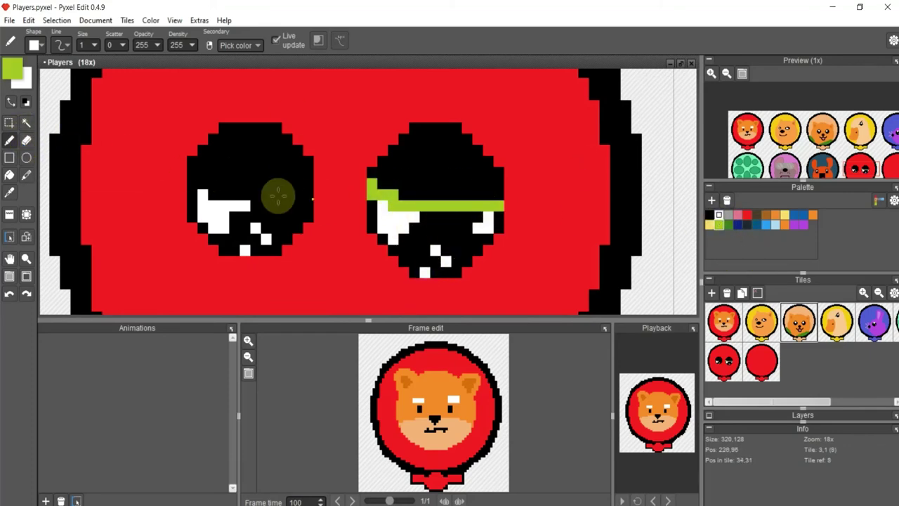
left_click_drag(194, 184, 302, 202)
scroll(267, 195, "down", 3)
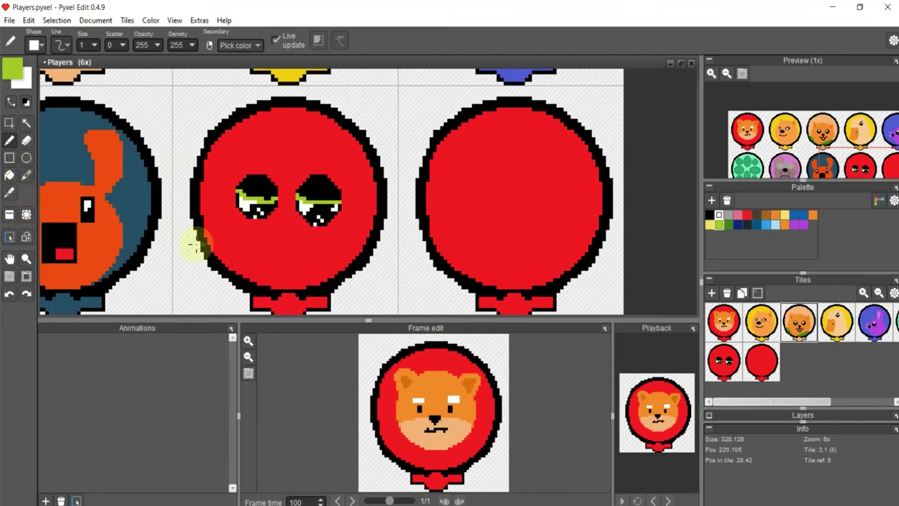
Outline a black oval mouth below the eyes and sketch lips inside it.
left_click(31, 159)
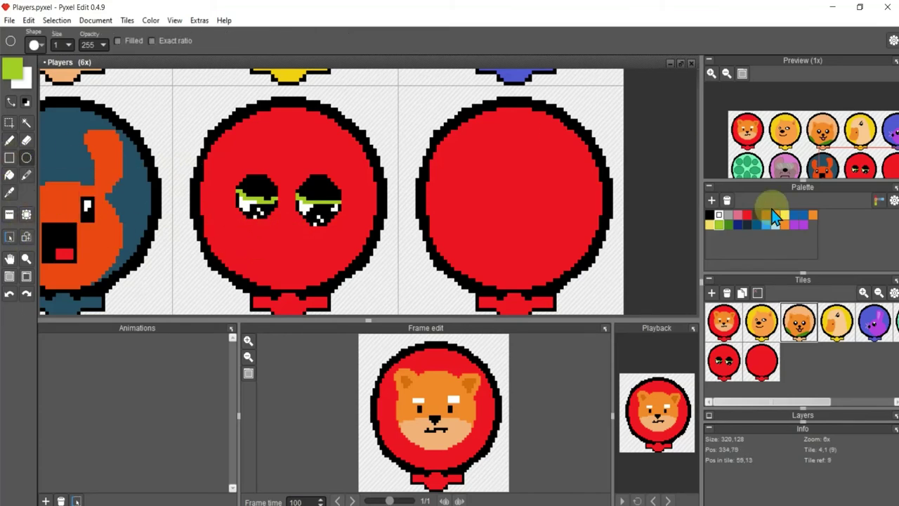
left_click(709, 214)
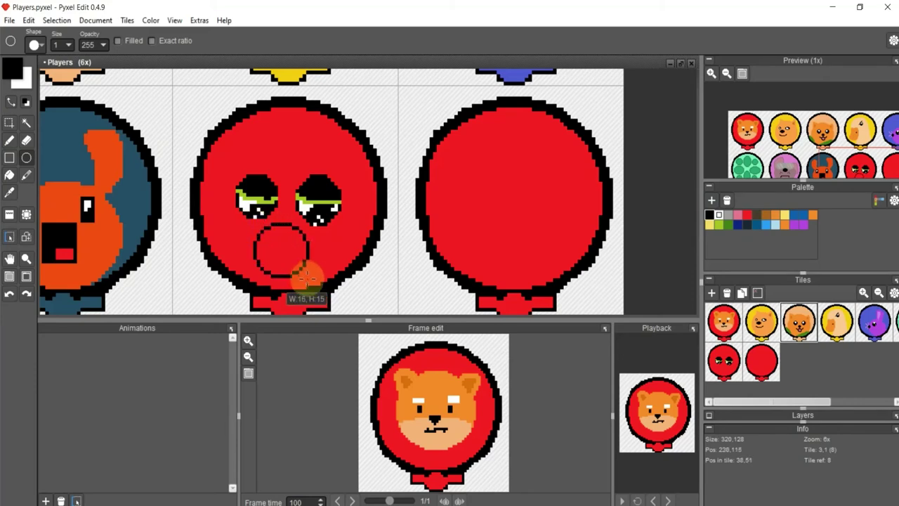
left_click_drag(256, 223, 306, 282)
scroll(284, 239, "up", 1)
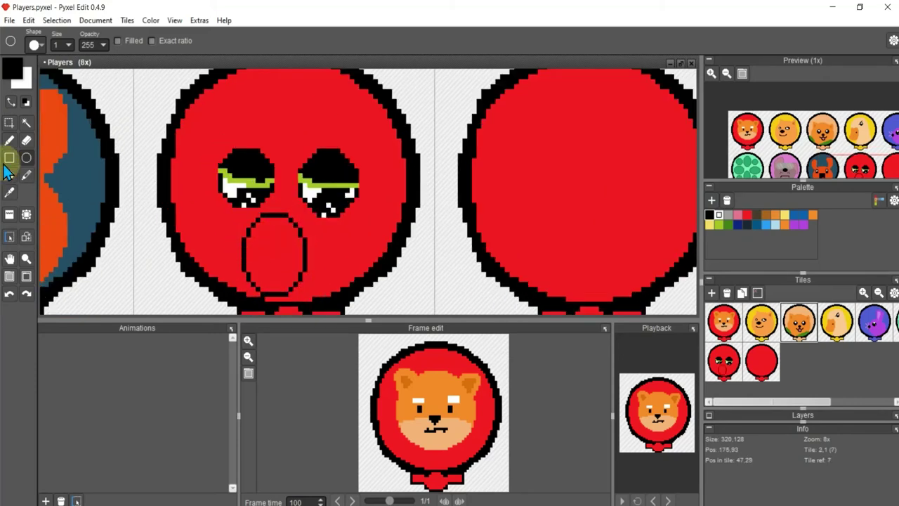
left_click(9, 140)
mouse_move(246, 254)
left_mouse_down()
mouse_move(265, 245)
mouse_move(281, 251)
mouse_move(264, 257)
mouse_move(285, 268)
left_mouse_up()
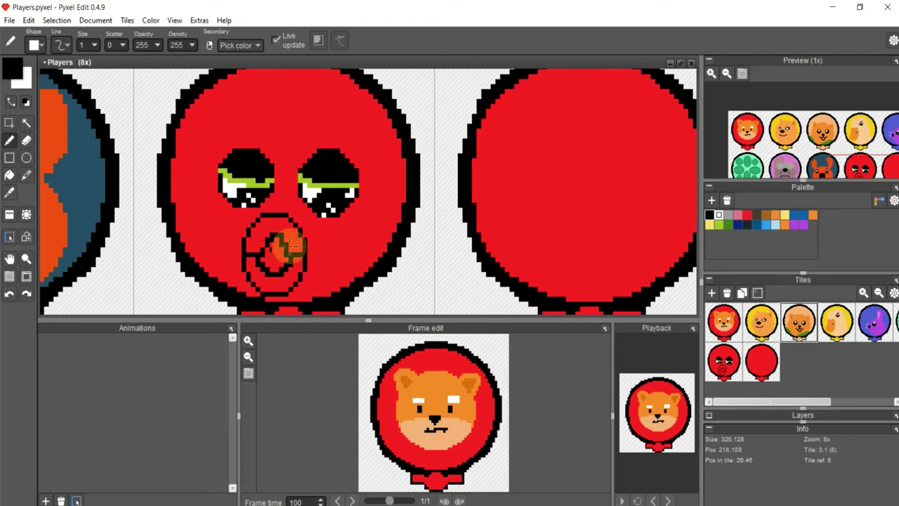
Sample the eyelid green and pencil a green lip line inside the mouth, undoing bad strokes.
left_click(9, 175)
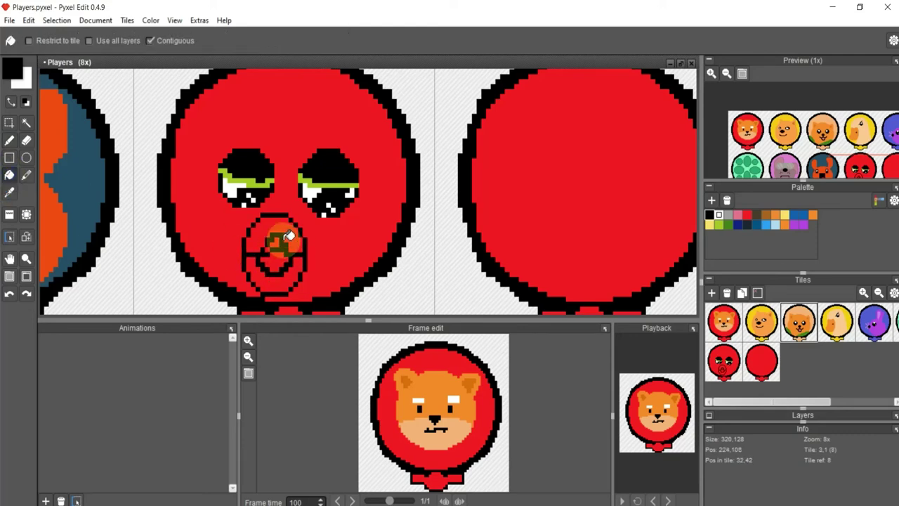
left_click(9, 140)
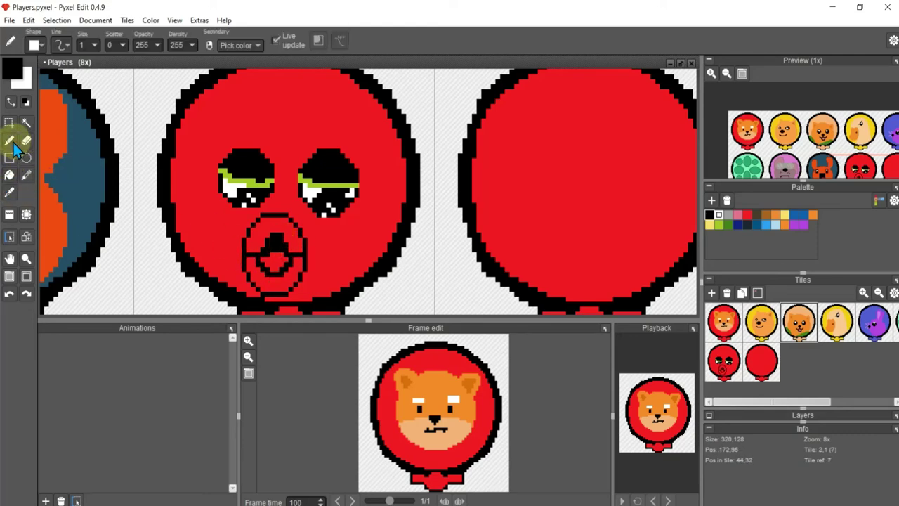
left_click(9, 192)
left_click(253, 181)
scroll(296, 244, "up", 5)
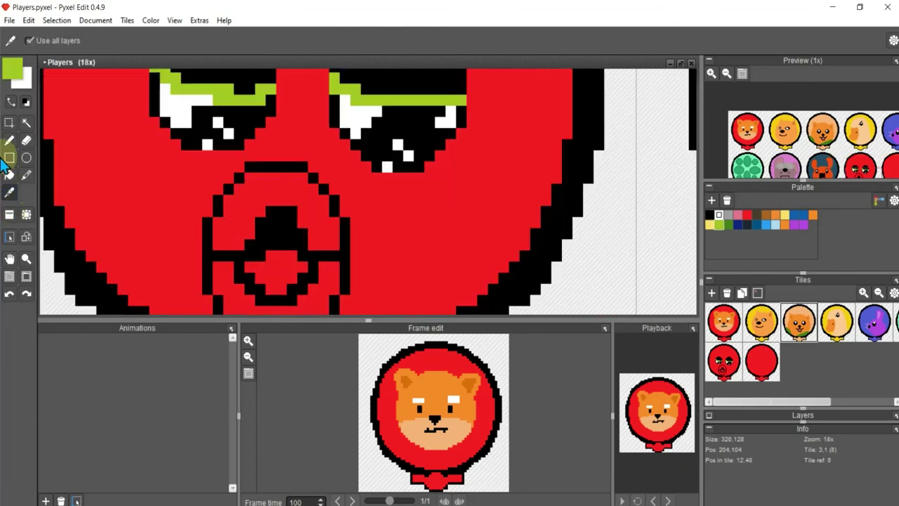
key("b")
mouse_move(217, 242)
left_mouse_down()
mouse_move(261, 210)
mouse_move(295, 211)
mouse_move(337, 251)
left_mouse_up()
left_click_drag(288, 218, 225, 250)
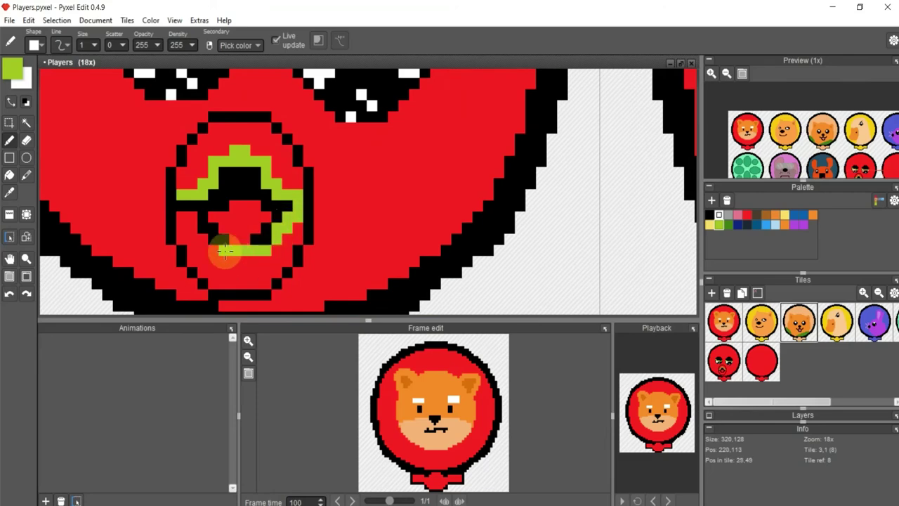
key("ctrl+z")
mouse_move(301, 194)
left_mouse_down()
mouse_move(242, 151)
mouse_move(209, 250)
left_mouse_up()
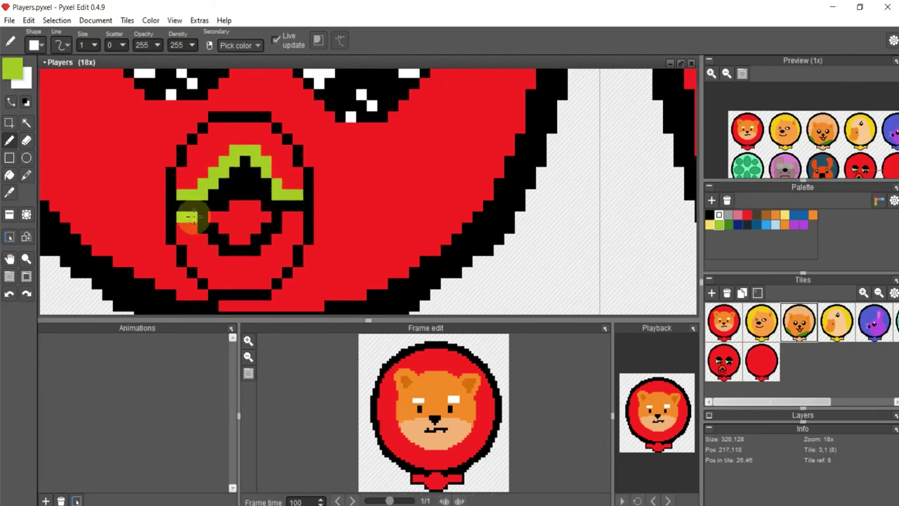
key("ctrl+z")
mouse_move(193, 239)
left_mouse_down()
mouse_move(214, 262)
mouse_move(245, 267)
mouse_move(287, 228)
left_mouse_up()
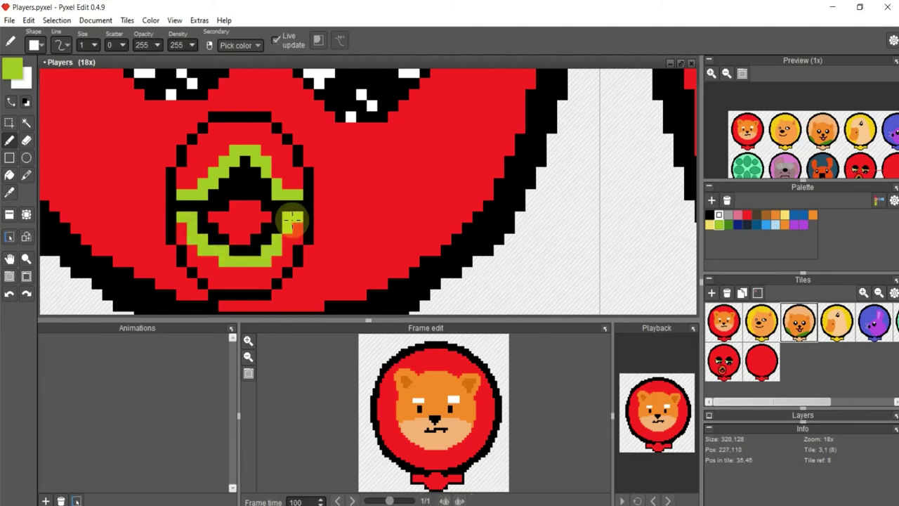
scroll(293, 222, "down", 2)
Fill the mouth interior and paint it solid balloon red.
left_click(9, 191)
left_click(175, 108)
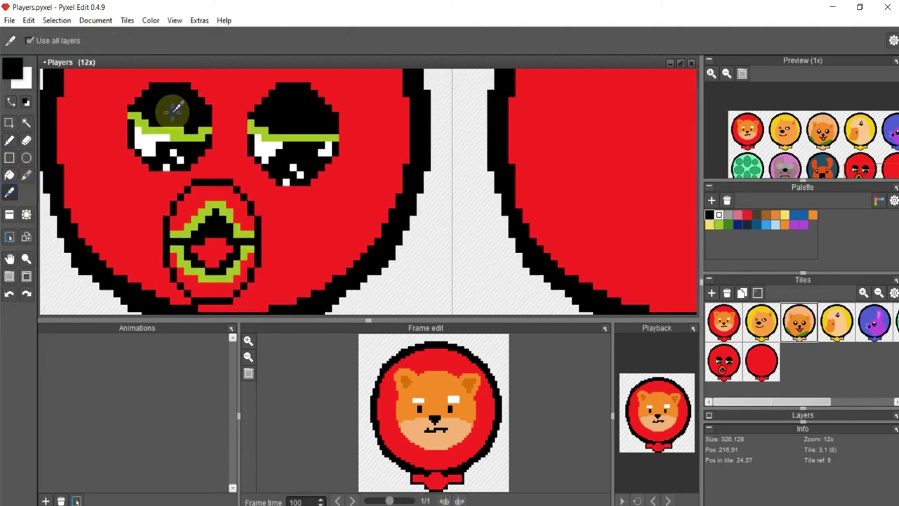
left_click(10, 174)
left_click(215, 249)
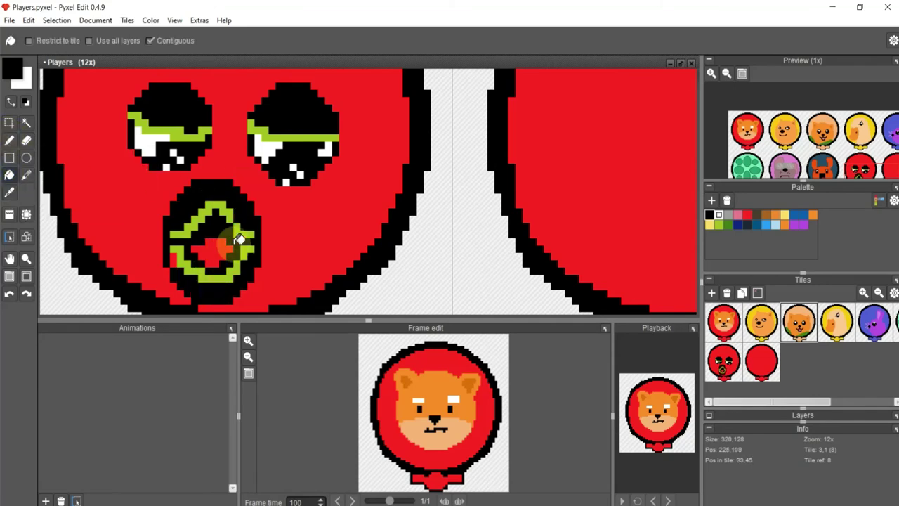
scroll(239, 238, "up", 2)
left_click(9, 140)
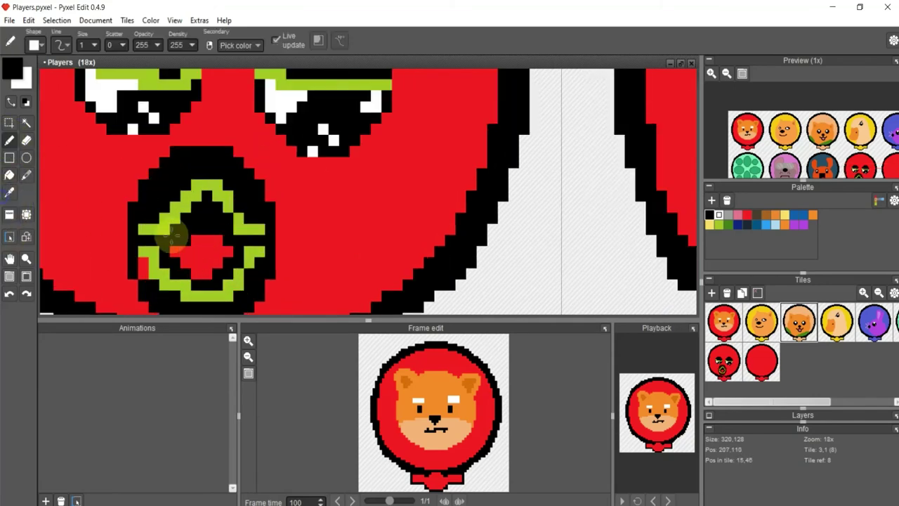
left_click(206, 252)
left_click(9, 191)
left_click(147, 263)
left_click(9, 140)
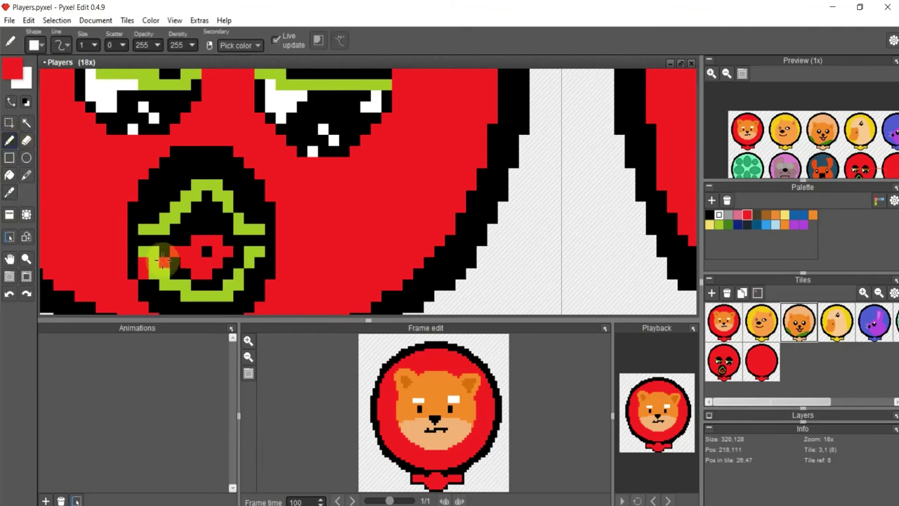
left_click_drag(189, 270, 219, 254)
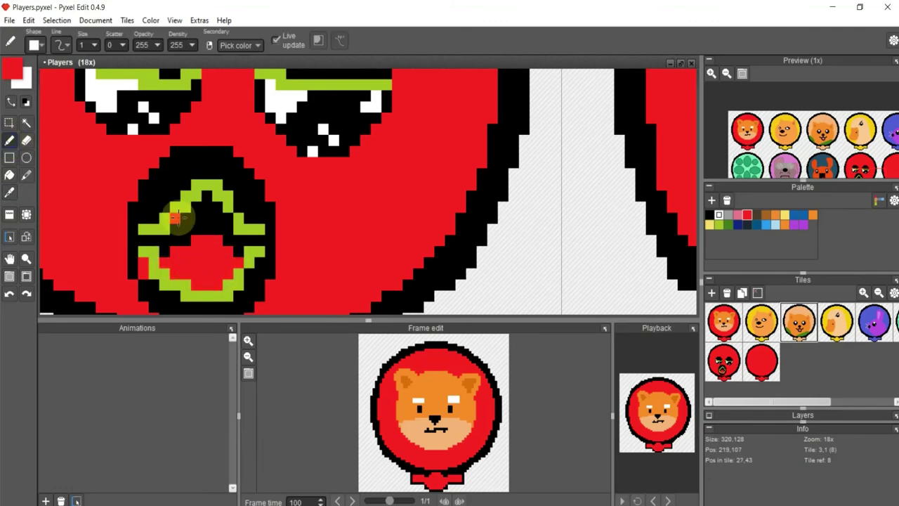
Add green lip pixels along the mouth's left and right sides.
left_click(151, 224, "alt")
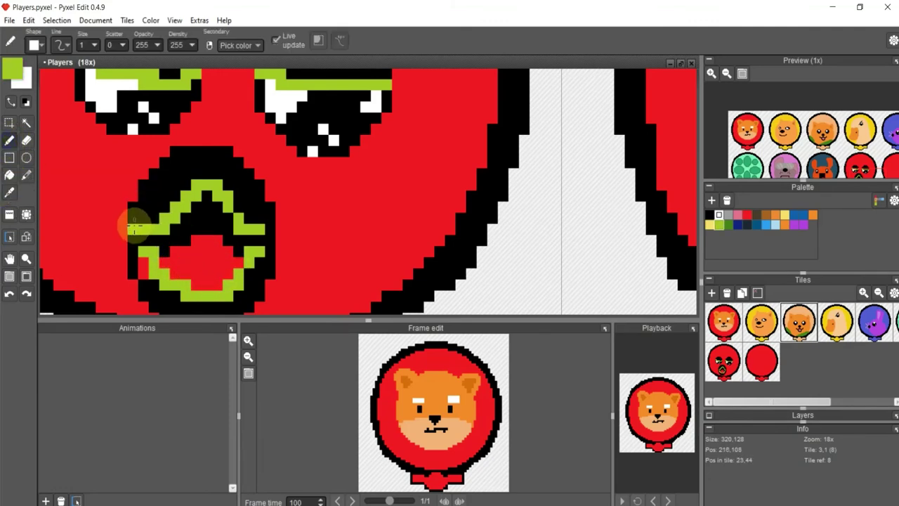
left_click_drag(135, 224, 137, 250)
left_click_drag(270, 224, 270, 249)
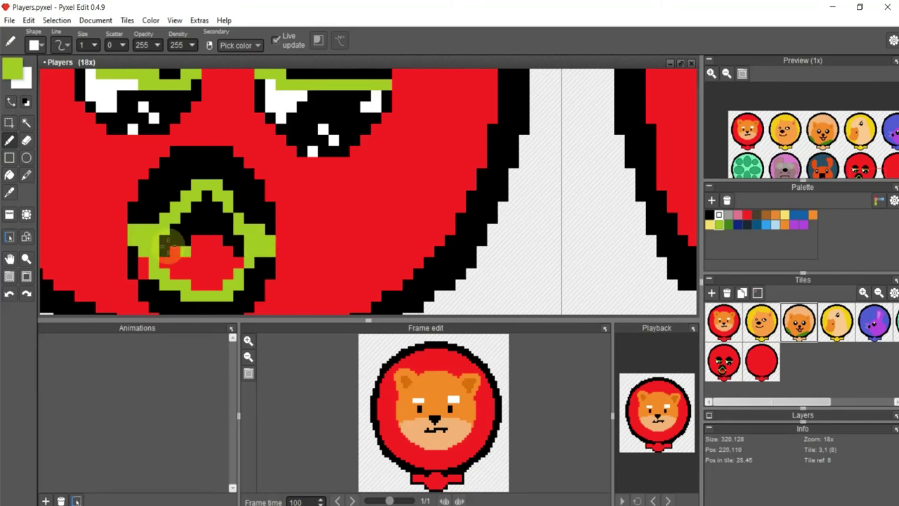
left_click_drag(184, 258, 165, 228)
left_click(26, 175)
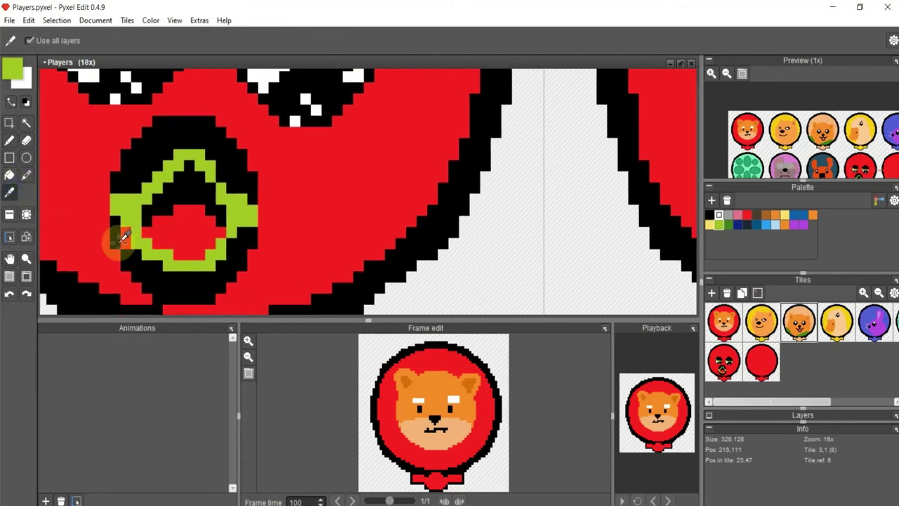
left_click(115, 237)
scroll(132, 228, "down", 4)
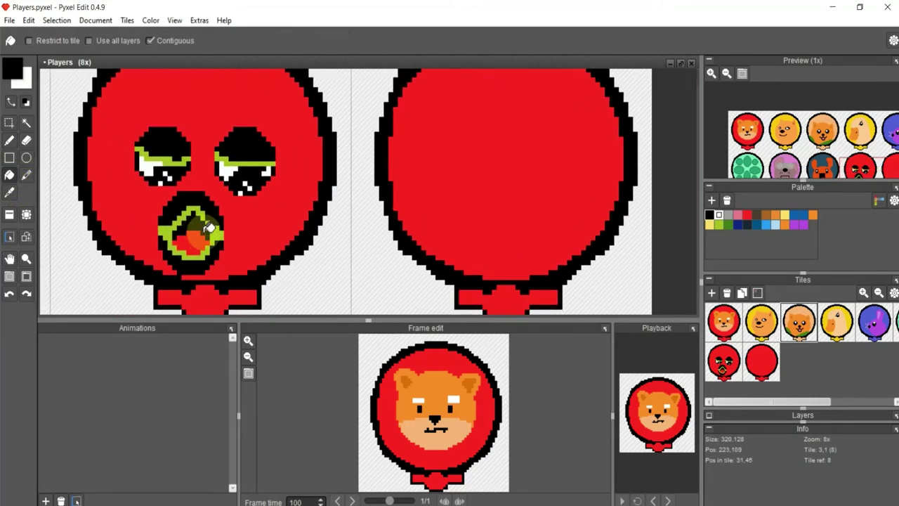
scroll(132, 229, "down", 1)
left_click(10, 194)
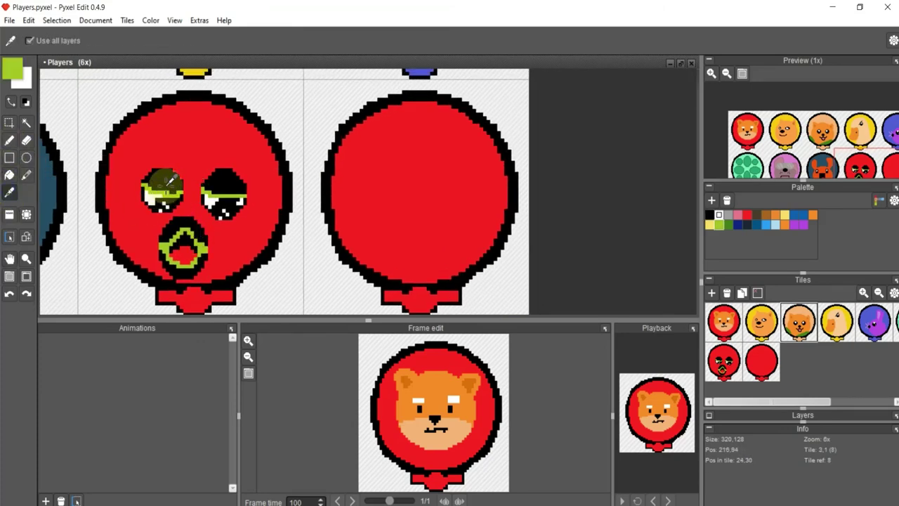
Set the foreground colour to a light lime yellow-green in the colour editor.
scroll(168, 181, "down", 1)
left_click(12, 68)
left_click(407, 163)
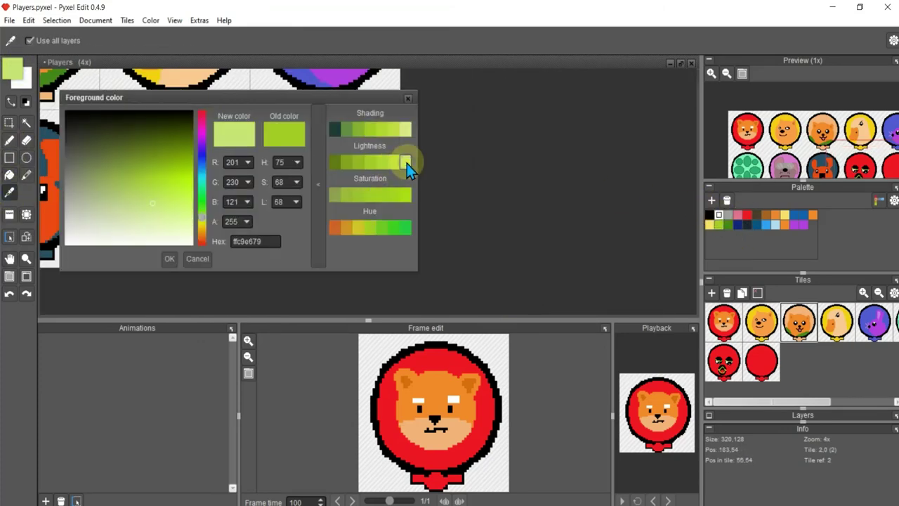
left_click(170, 258)
left_click(169, 158)
left_click(12, 68)
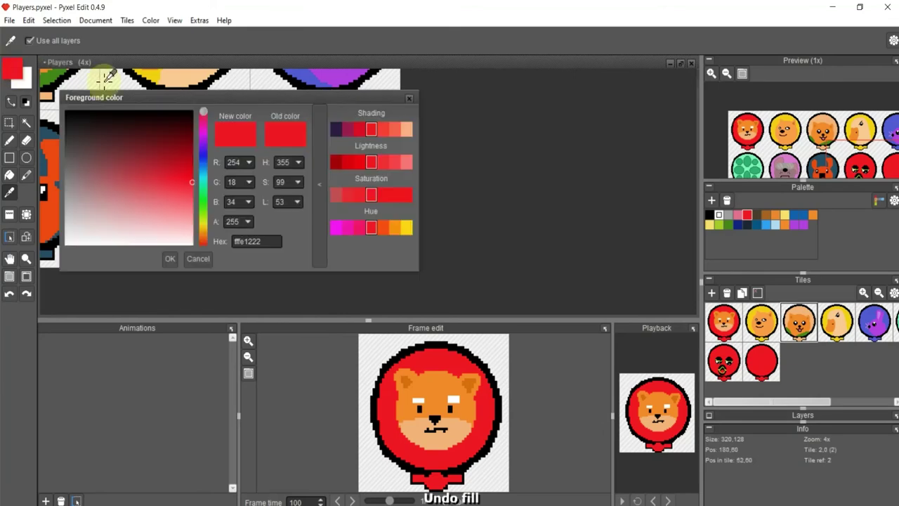
left_click(167, 258)
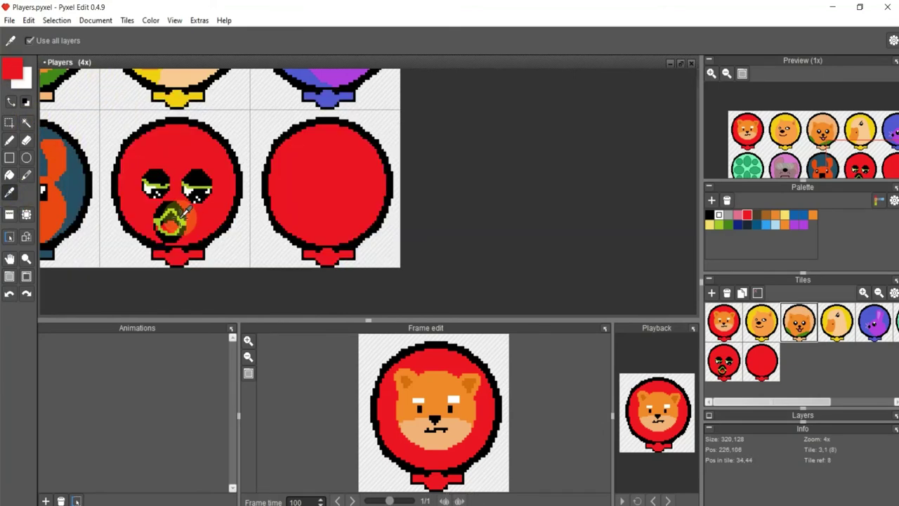
left_click(12, 68)
left_click(184, 193)
left_click(390, 165)
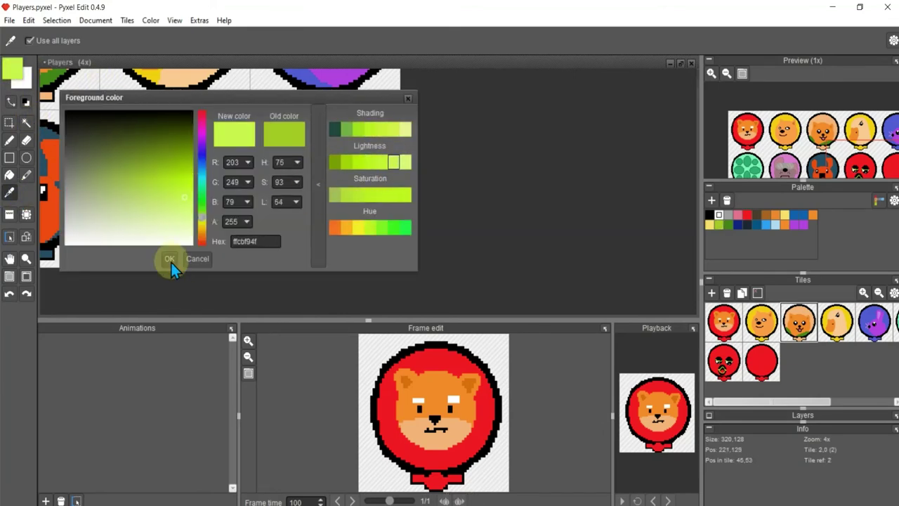
left_click(169, 258)
Fill the balloon face lime green and pencil black outline pixels around the mouth.
left_click(9, 175)
left_click(134, 184)
scroll(170, 223, "up", 3)
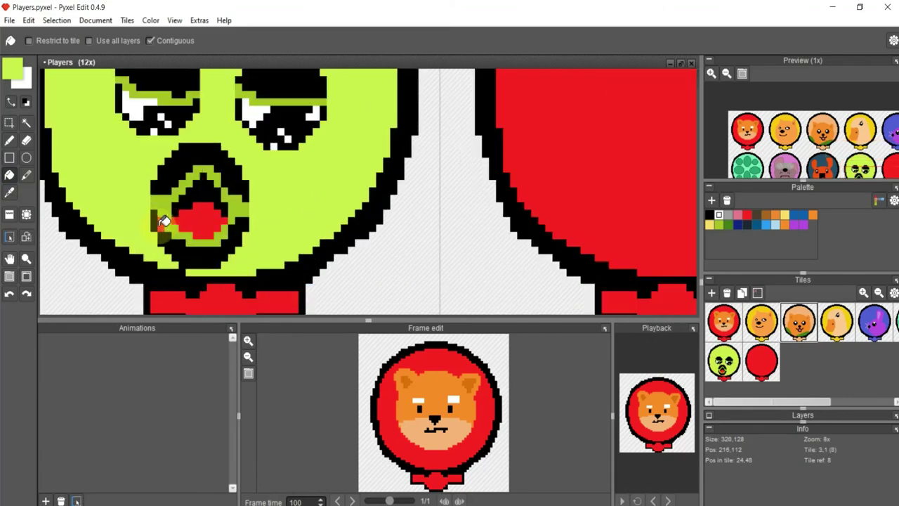
scroll(169, 223, "up", 3)
key("b")
left_click(710, 214)
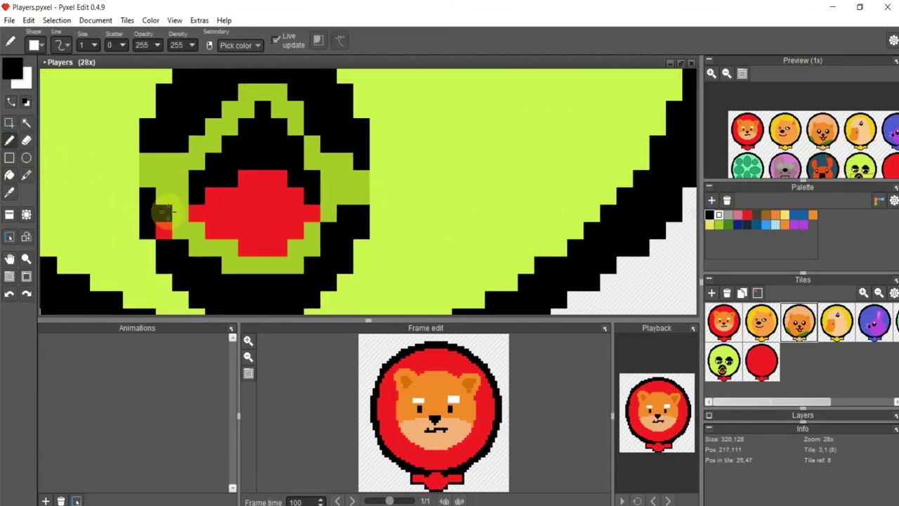
left_click_drag(163, 221, 131, 156)
left_click_drag(377, 180, 377, 197)
scroll(377, 189, "down", 3)
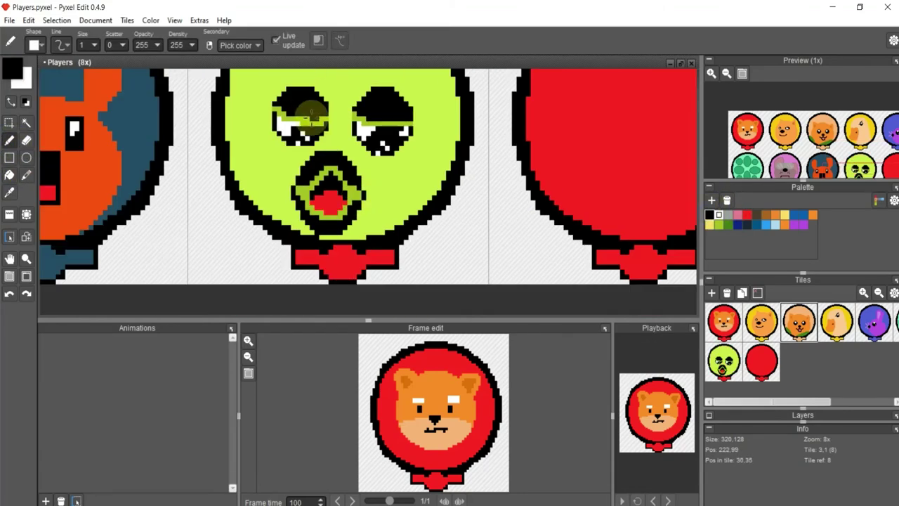
scroll(272, 104, "up", 1)
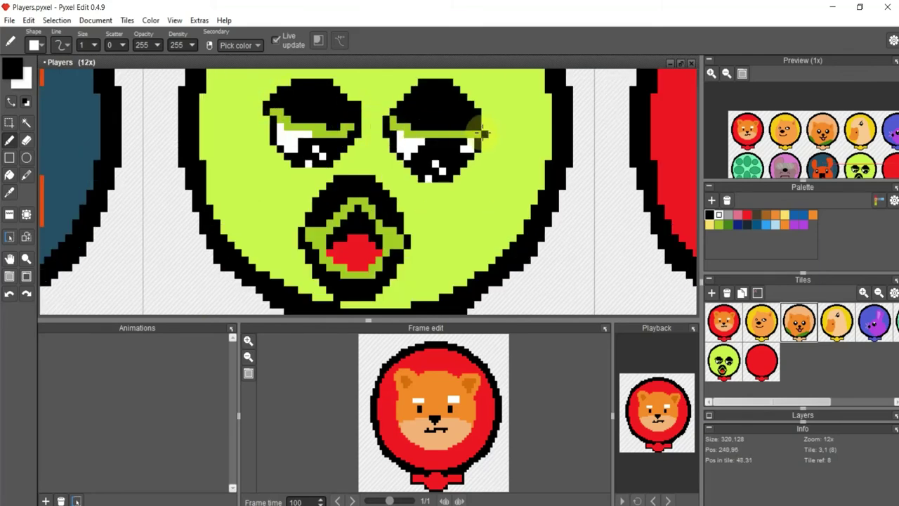
scroll(477, 121, "down", 1)
scroll(414, 212, "down", 1)
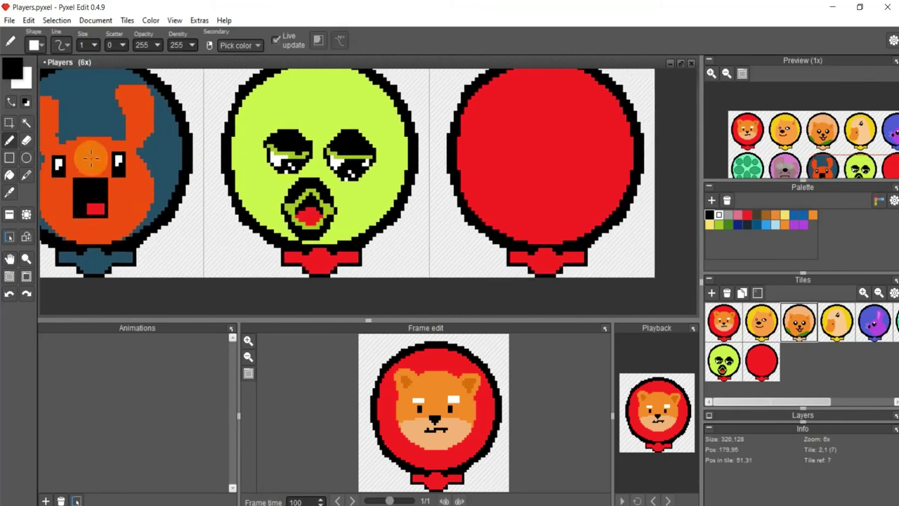
Sample the face's lime green for pencil fixes on the mouth.
left_click(9, 192)
left_click(252, 158)
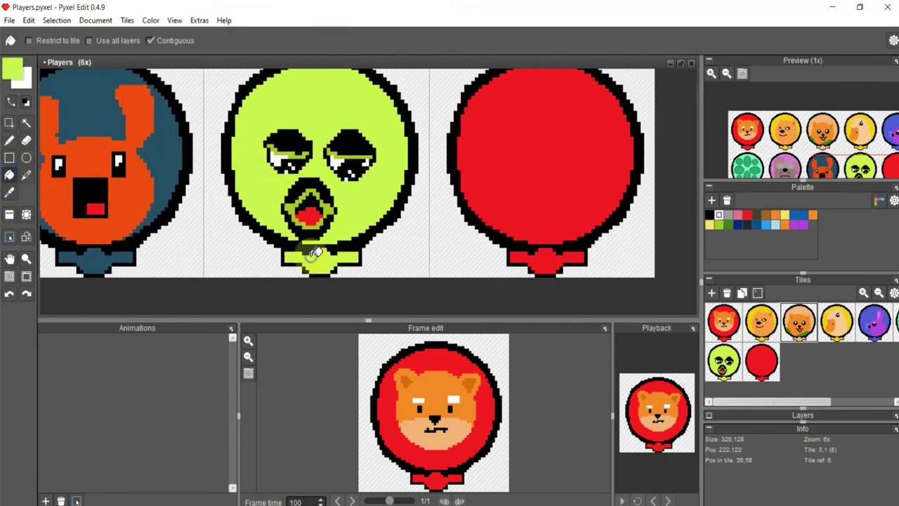
scroll(302, 224, "up", 2)
scroll(302, 232, "up", 4)
left_click(9, 139)
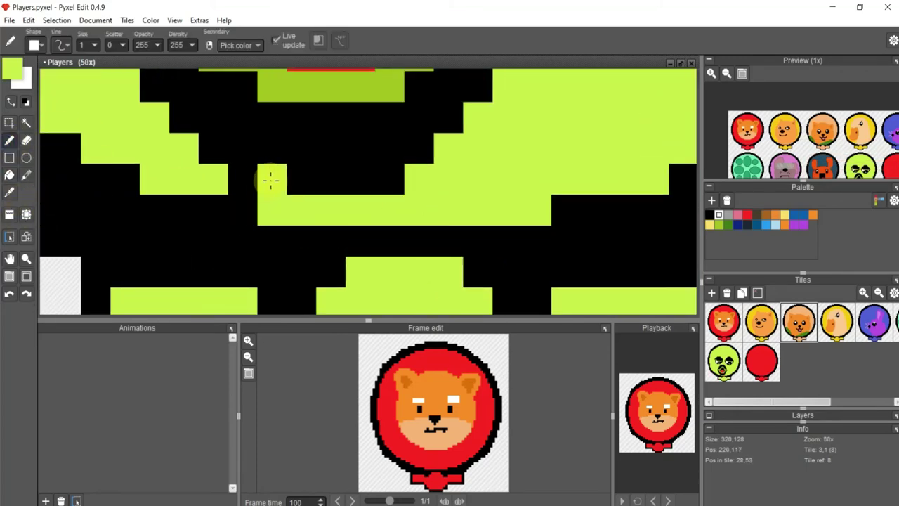
scroll(243, 201, "down", 3)
scroll(243, 176, "down", 5)
scroll(250, 168, "up", 1)
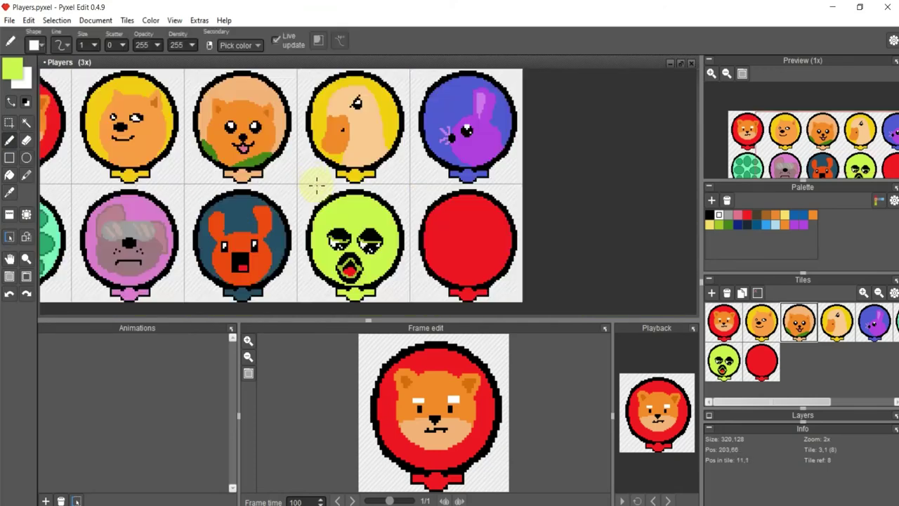
scroll(315, 181, "down", 1)
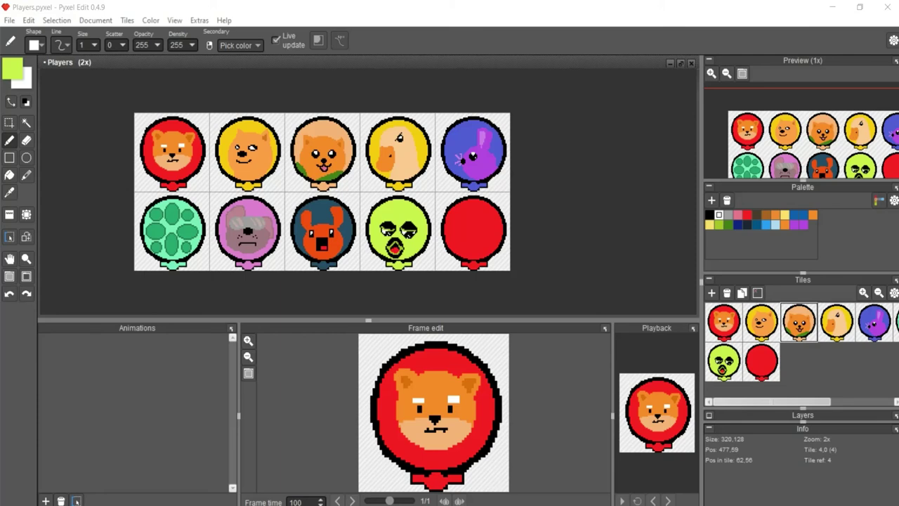
scroll(523, 270, "up", 2)
Set the foreground drawing colour to a pale pink.
scroll(504, 236, "up", 1)
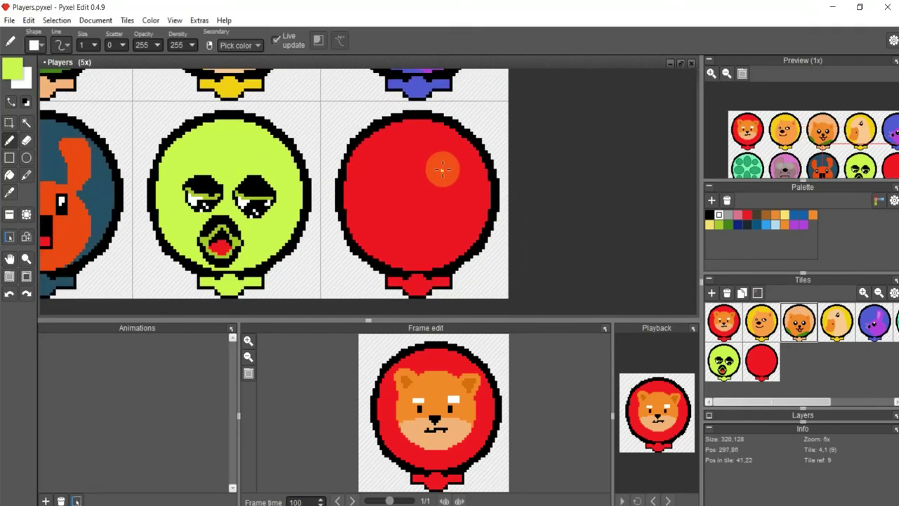
left_click(12, 68)
left_click(203, 131)
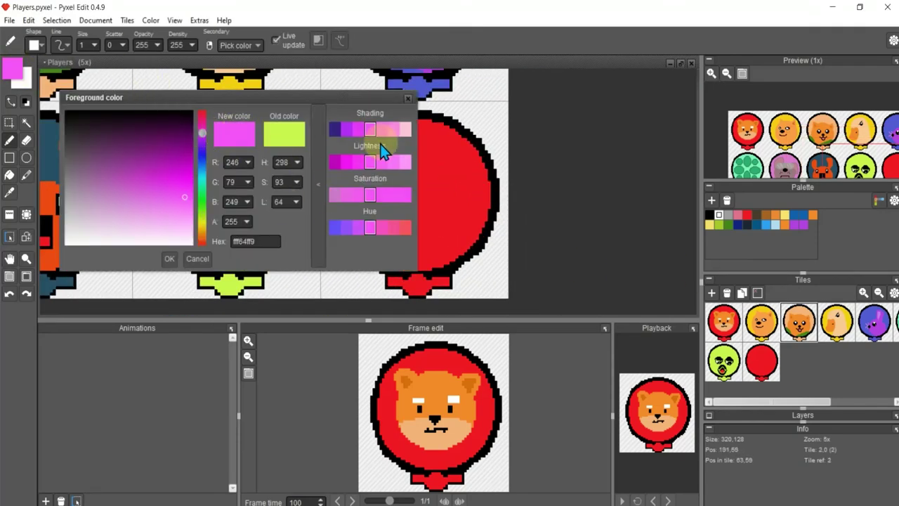
left_click_drag(138, 205, 137, 212)
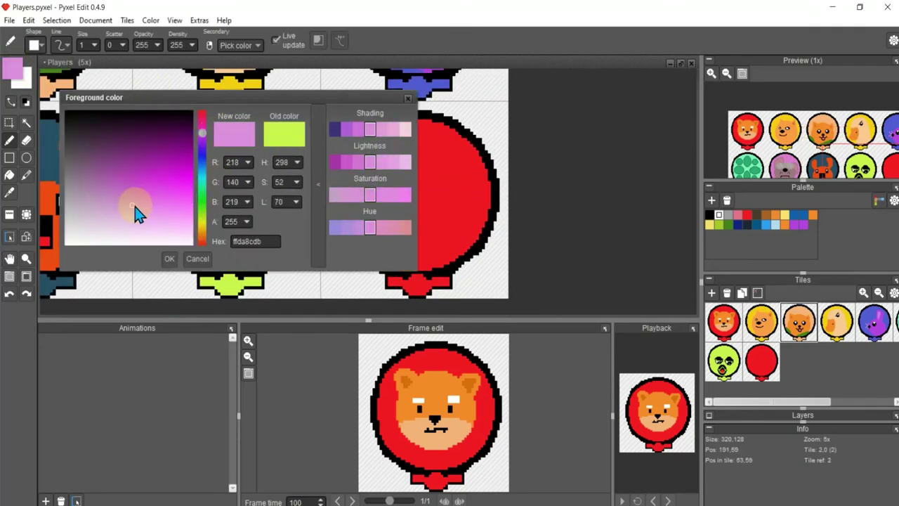
left_click(391, 228)
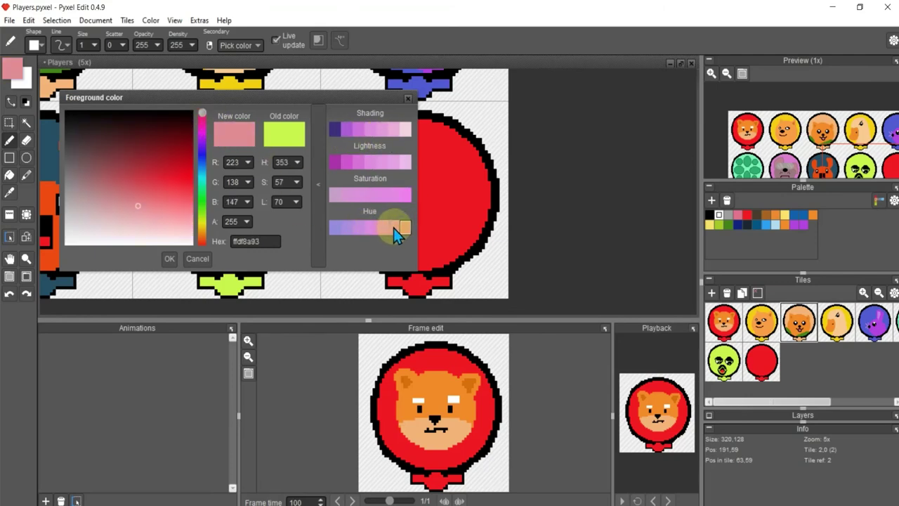
left_click(169, 258)
left_click(13, 68)
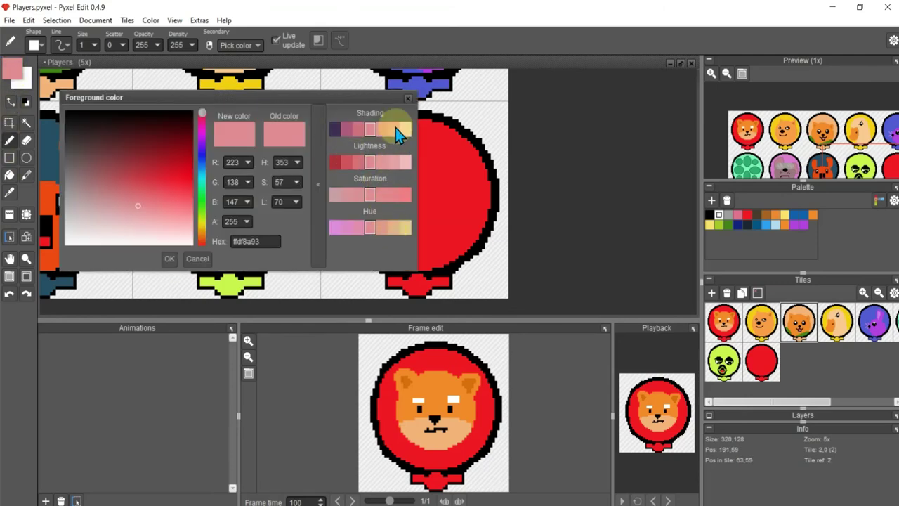
key("Return")
Draw overlapping pale pink ovals on the red balloon and bucket-fill them as a snout.
scroll(235, 235, "up", 1)
mouse_move(443, 188)
left_mouse_down()
mouse_move(361, 161)
mouse_move(370, 209)
left_mouse_up()
left_click(28, 159)
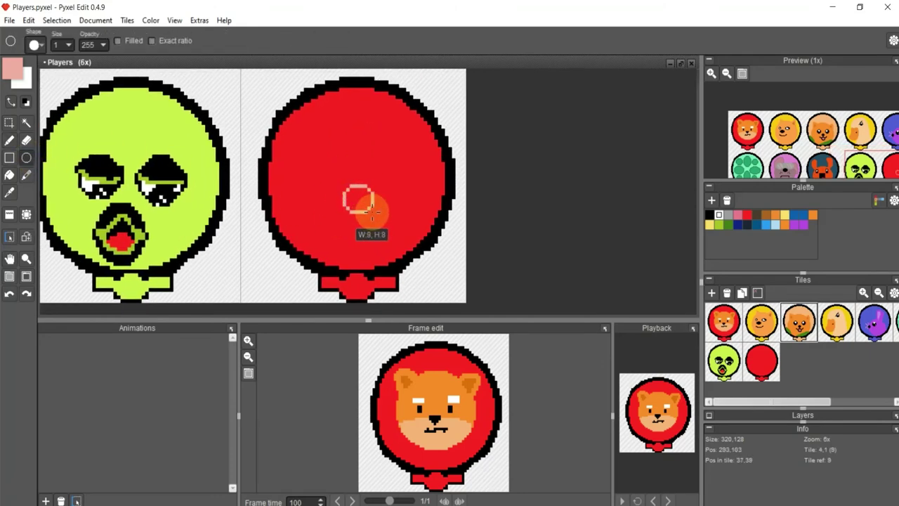
left_click_drag(316, 192, 353, 237)
left_click_drag(355, 188, 382, 226)
scroll(379, 221, "up", 1)
key("f")
left_click(335, 204)
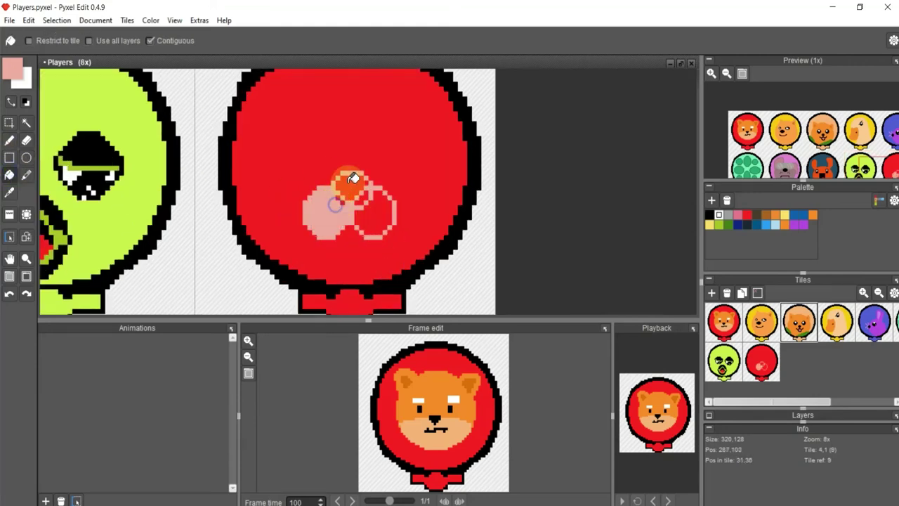
left_click(352, 178)
left_click(363, 199)
Save the pale pink to the palette and draw two black nostril ellipses on the snout.
left_click(9, 142)
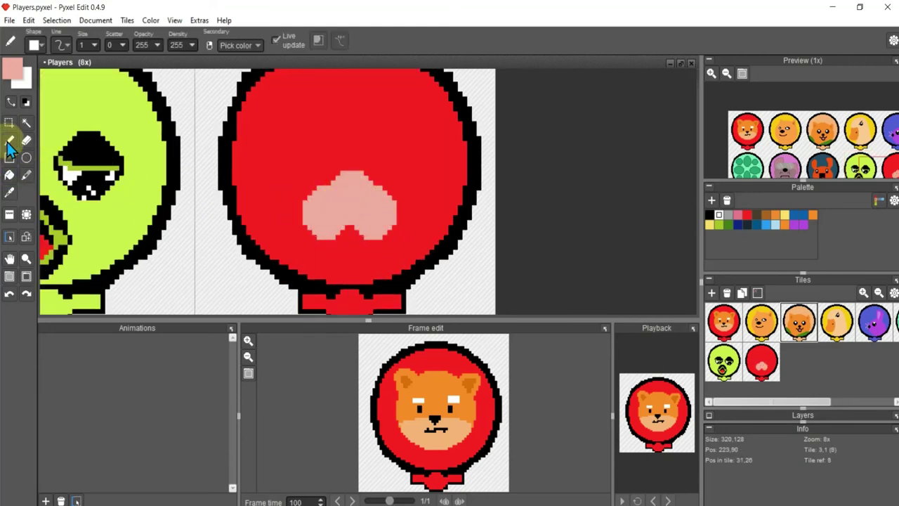
left_click(712, 201)
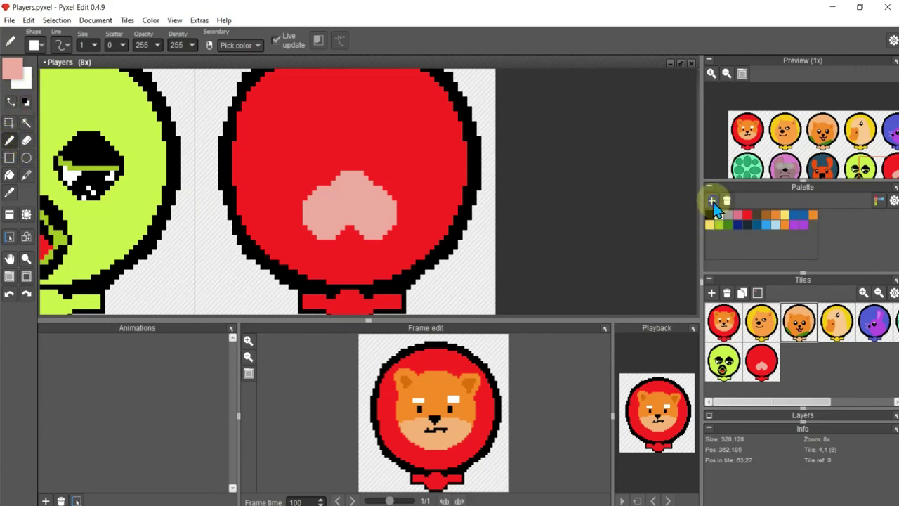
left_click(709, 215)
scroll(341, 201, "up", 5)
left_click(26, 158)
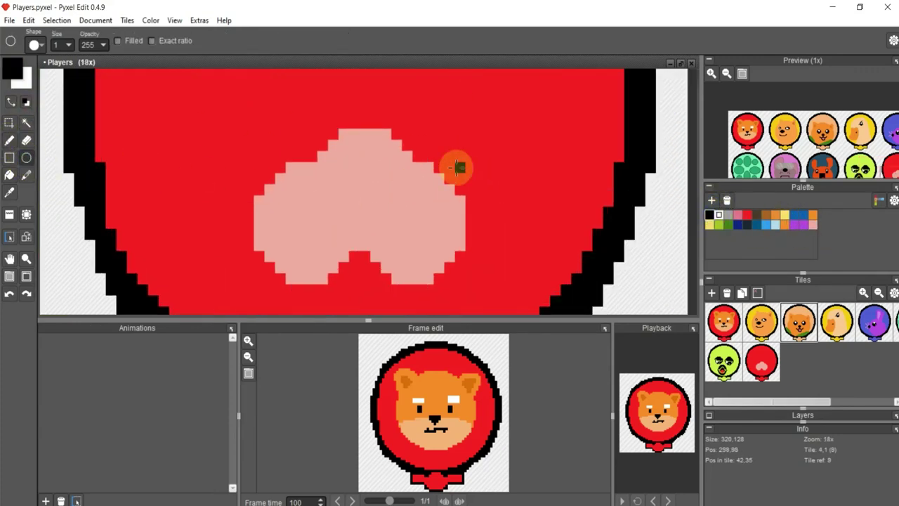
left_click_drag(312, 190, 339, 227)
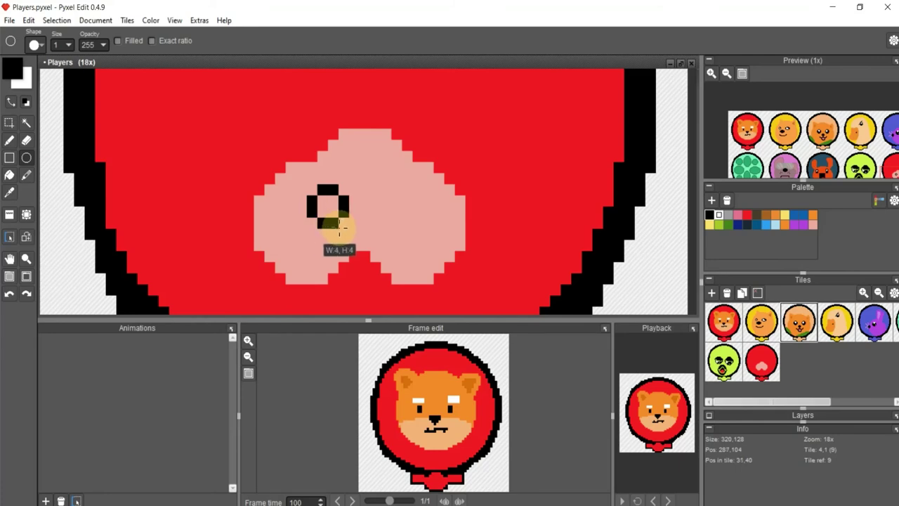
left_click_drag(396, 191, 424, 228)
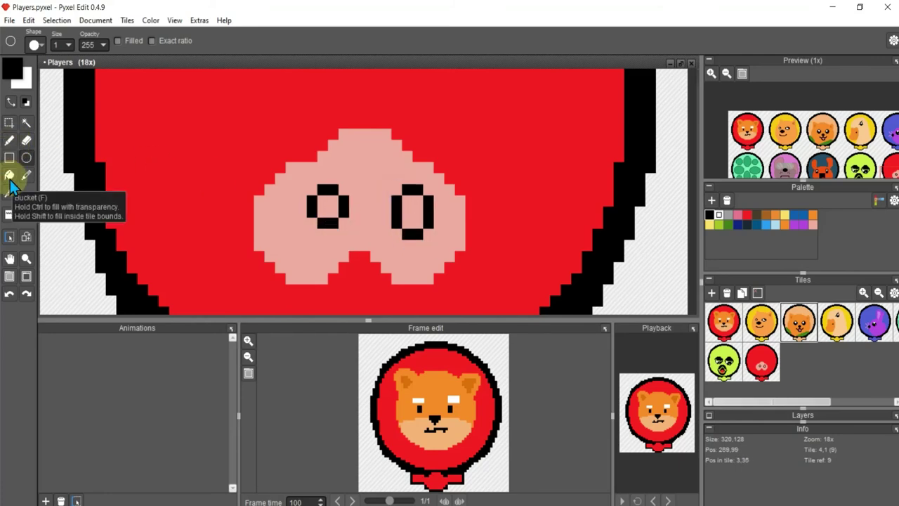
Bucket-fill both nostrils solid black.
left_click(9, 175)
left_click(327, 206)
left_click(413, 210)
scroll(415, 205, "down", 5)
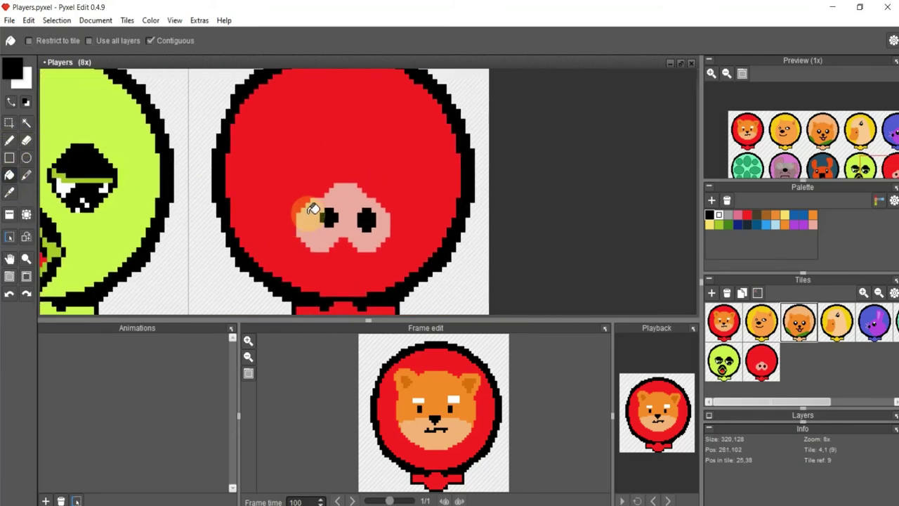
left_click(26, 158)
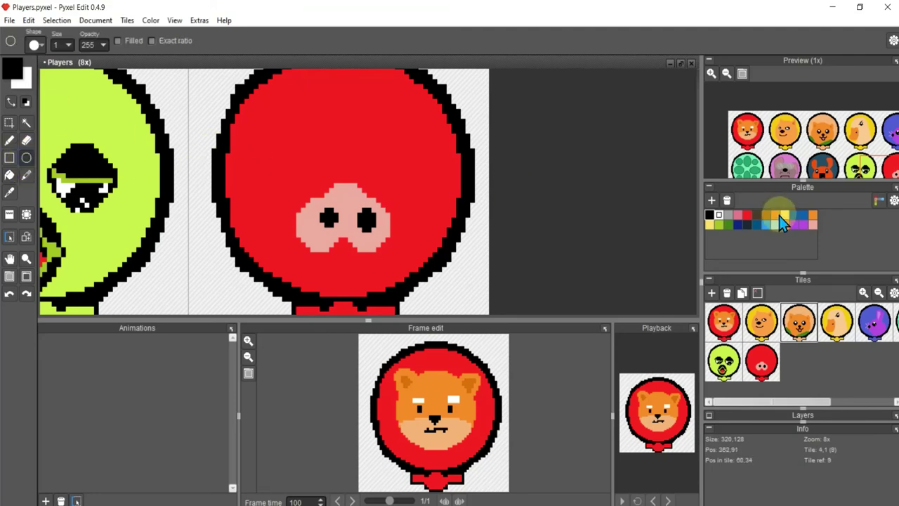
left_click(812, 224)
Pick a lighter peach and draw a large oval face around the snout.
left_click(7, 77)
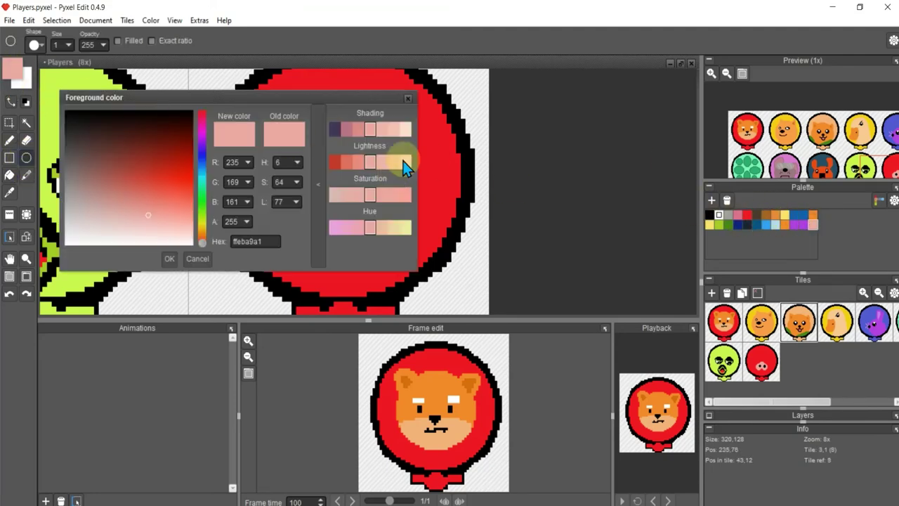
left_click(404, 130)
left_click(169, 258)
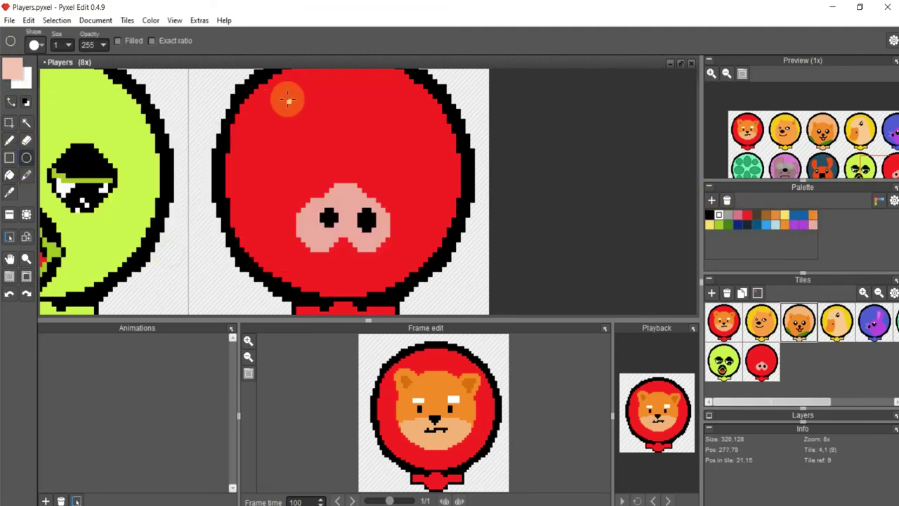
left_click_drag(260, 106, 430, 288)
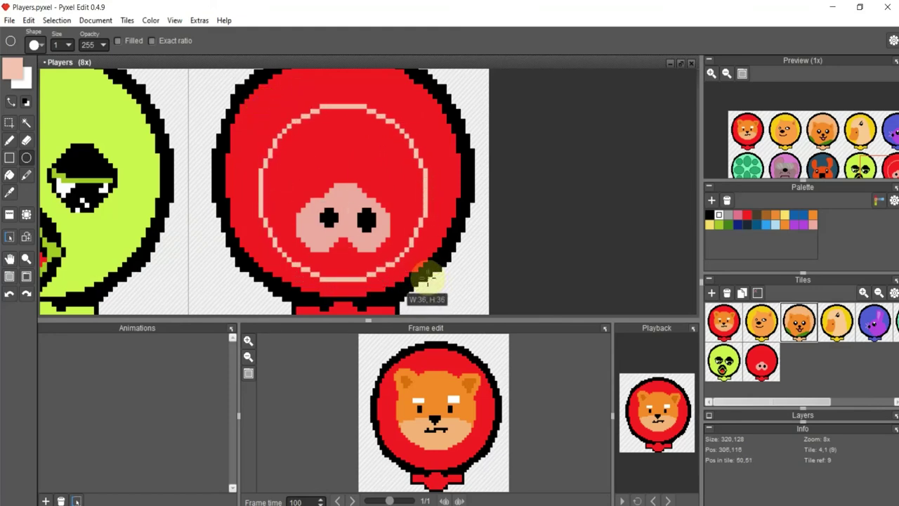
left_click_drag(430, 288, 425, 285)
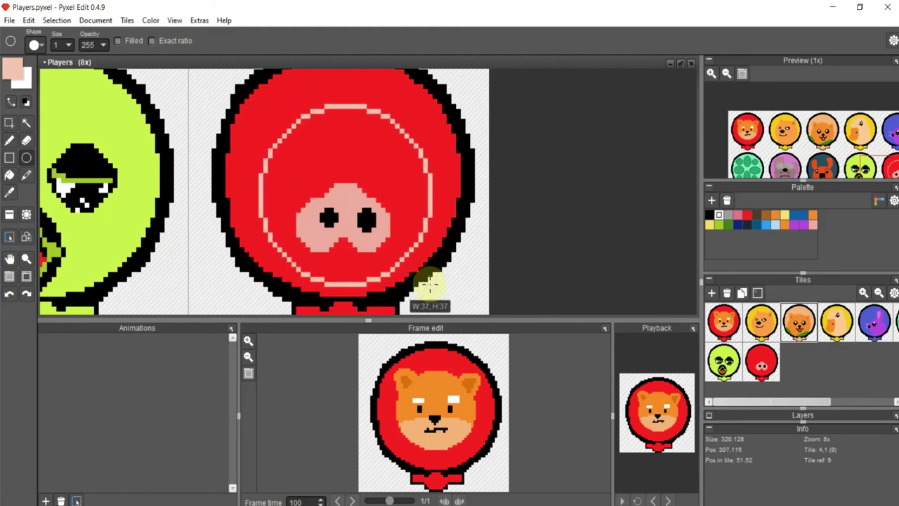
Outline the pig's left and right ears with the pencil, undoing one misplaced stroke.
left_click(9, 140)
left_click(330, 115)
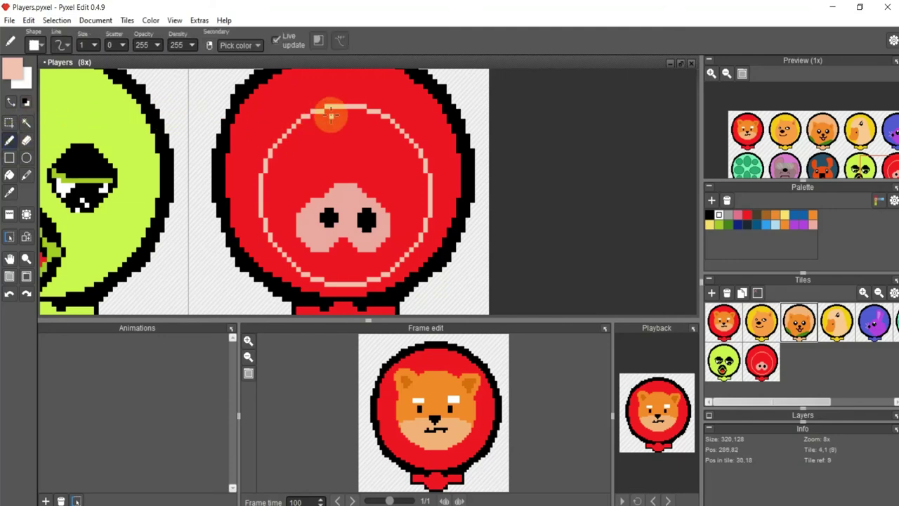
left_click_drag(310, 117, 224, 145)
key("ctrl+z")
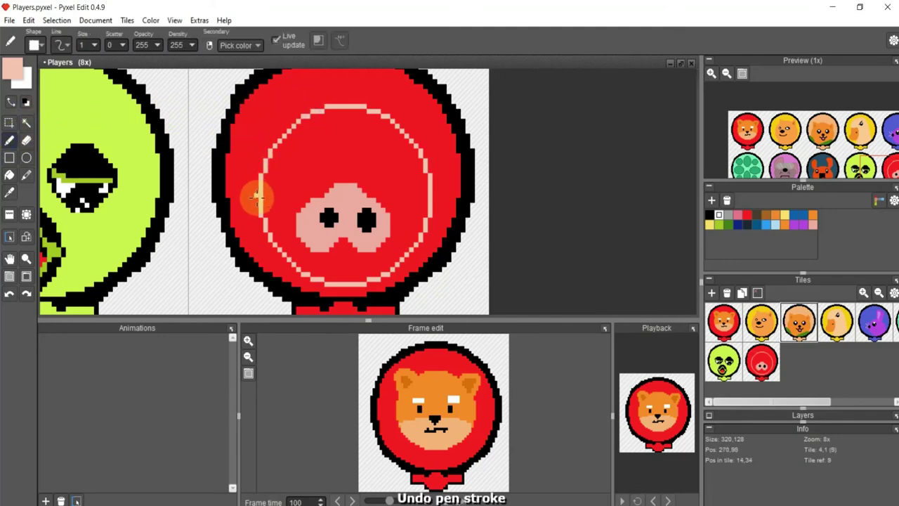
mouse_move(252, 209)
left_mouse_down()
mouse_move(312, 105)
mouse_move(287, 127)
mouse_move(237, 75)
left_mouse_up()
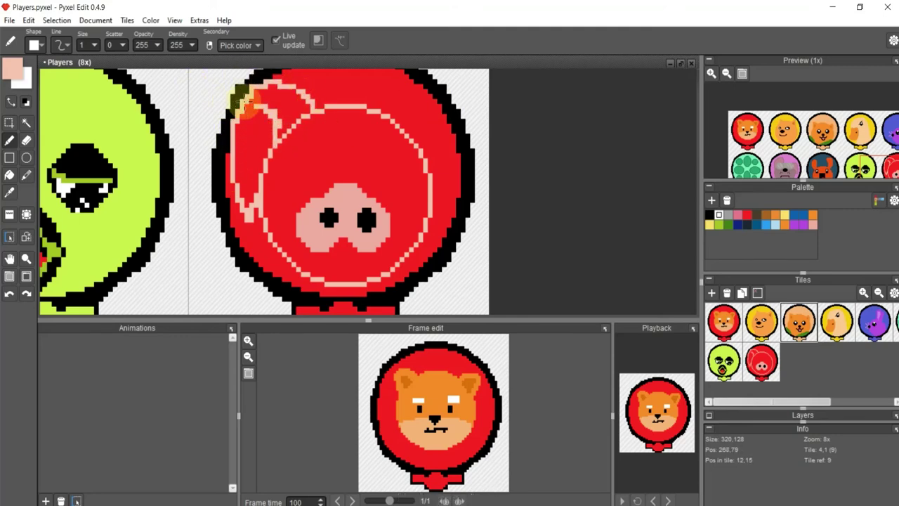
mouse_move(376, 140)
left_mouse_down()
mouse_move(372, 105)
mouse_move(407, 88)
mouse_move(450, 177)
mouse_move(432, 236)
mouse_move(401, 130)
mouse_move(431, 131)
mouse_move(263, 134)
left_mouse_up()
Bucket-fill the pig's face and both ears with the peach colour.
left_click(9, 175)
left_click(279, 116)
left_click(281, 98)
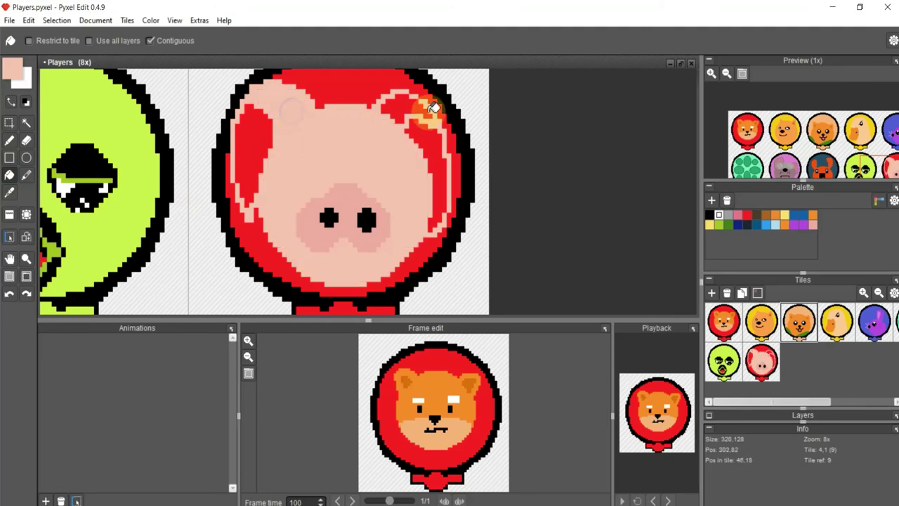
left_click(425, 107)
Sample the snout pink and try it as the face fill, then undo it.
left_click(9, 192)
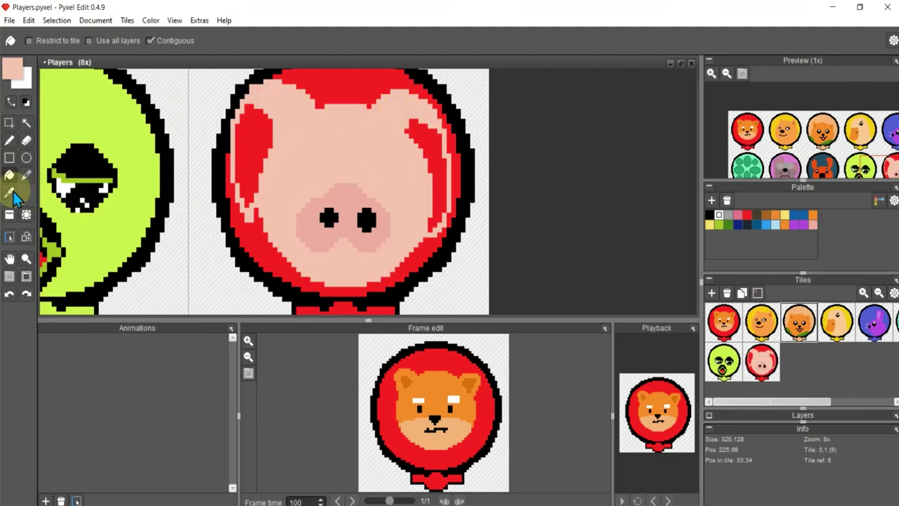
left_click(307, 221)
left_click(12, 68)
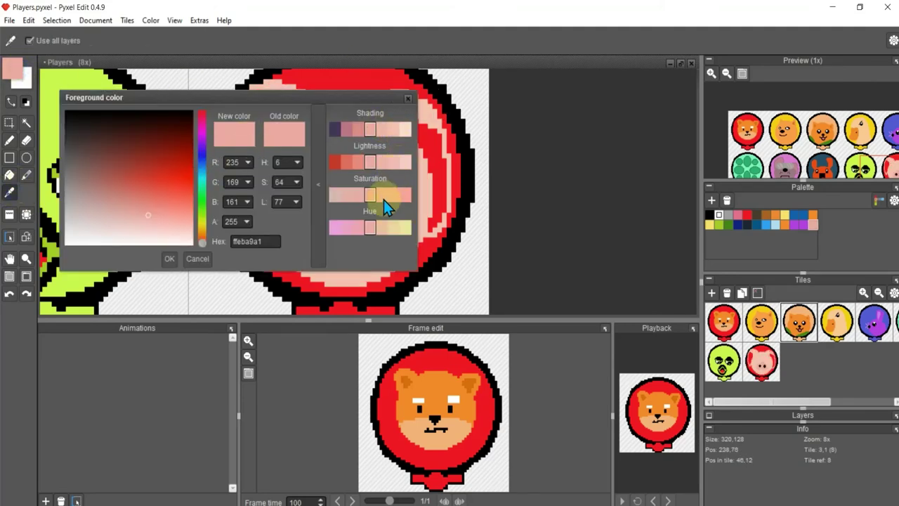
left_click(169, 259)
left_click(9, 175)
left_click(448, 149)
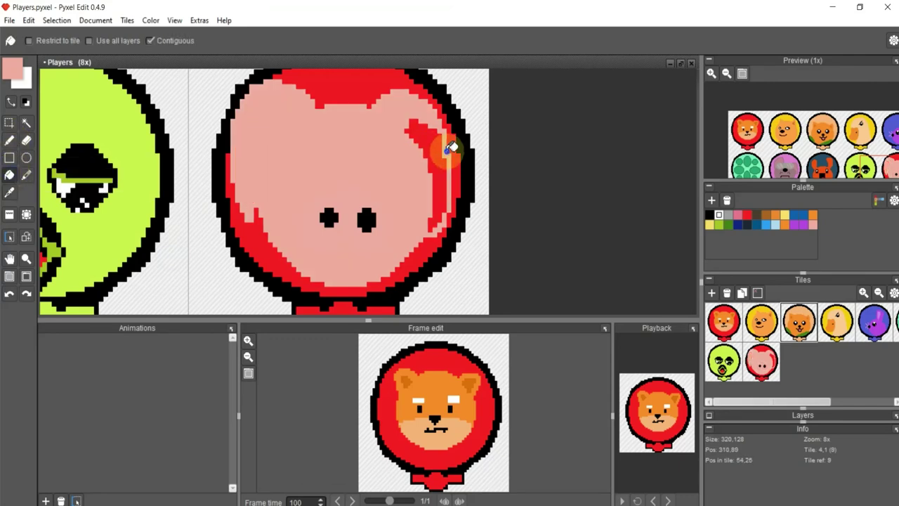
key("ctrl+z")
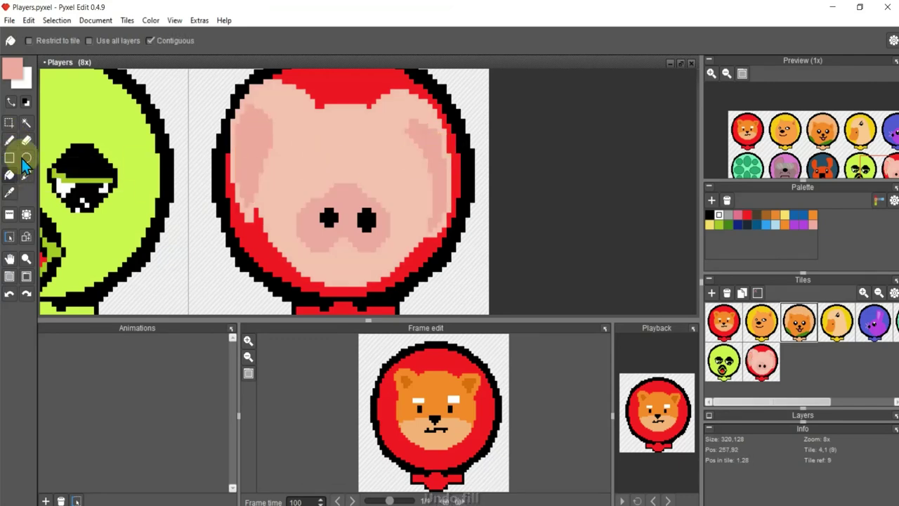
left_click(9, 140)
scroll(307, 150, "up", 1)
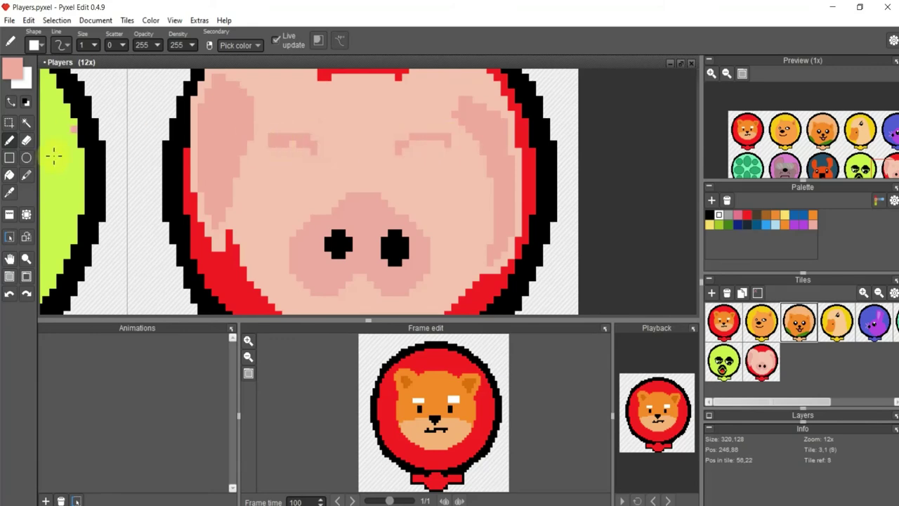
Draw two black-filled eye ellipses on the pig face, then switch to a white pencil for highlights.
left_click(26, 159)
left_click(710, 214)
left_click_drag(278, 143, 309, 183)
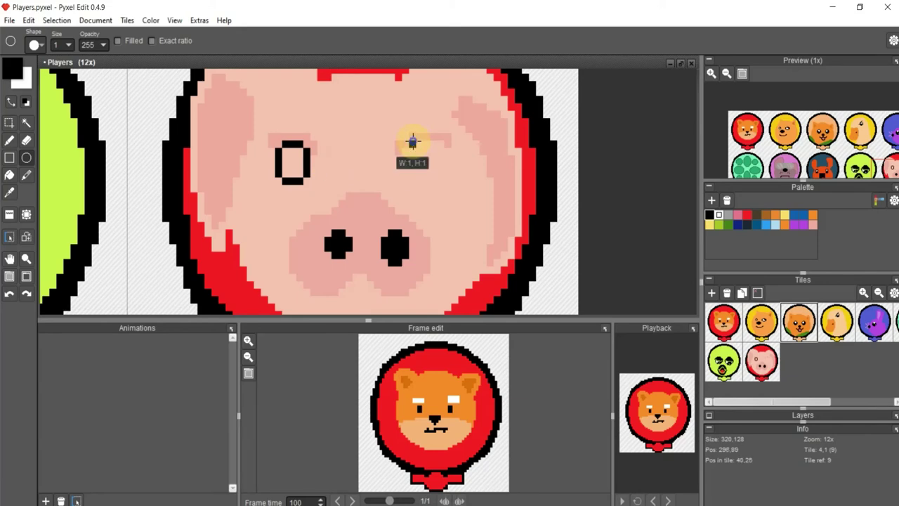
left_click_drag(412, 142, 443, 176)
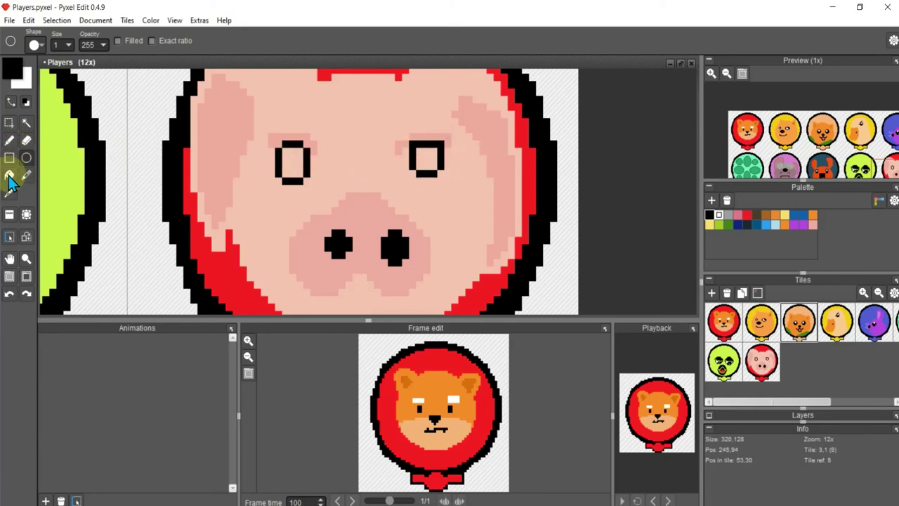
left_click(9, 175)
left_click(292, 162)
left_click(425, 158)
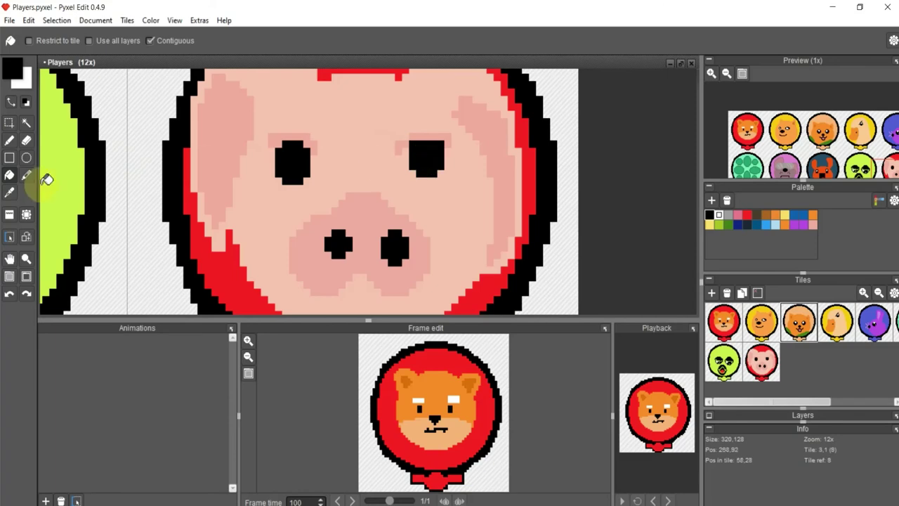
left_click(717, 214)
key("b")
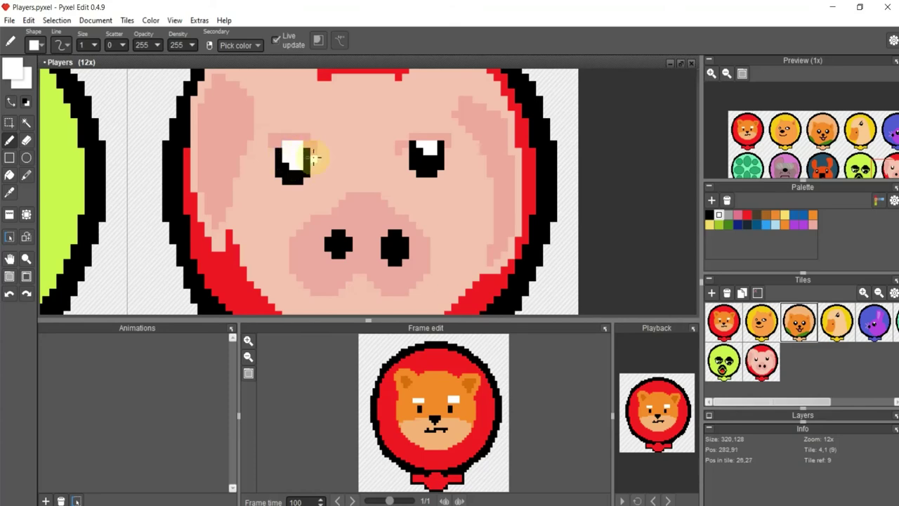
scroll(320, 147, "down", 2)
Sample the peach face colour, deepen it to pink, and fill the pig's balloon with it.
scroll(422, 132, "up", 1)
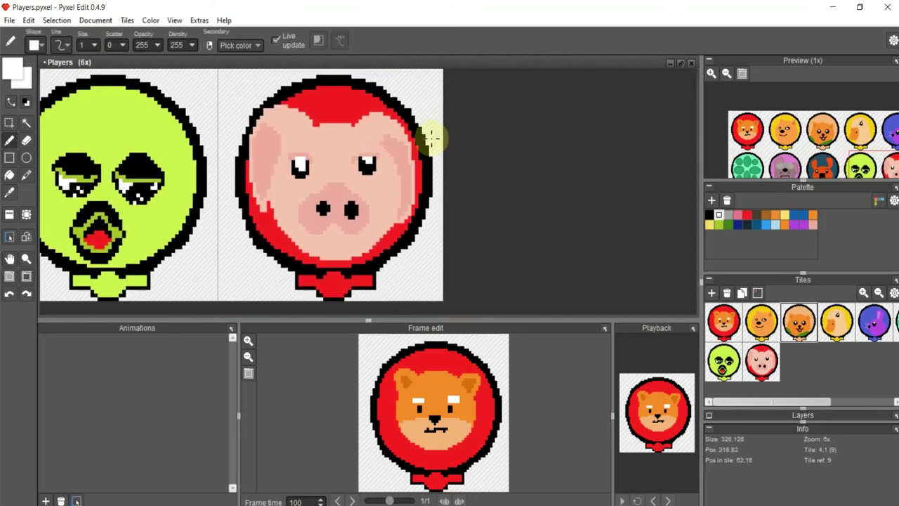
left_click(9, 192)
left_click(344, 134)
left_click(12, 68)
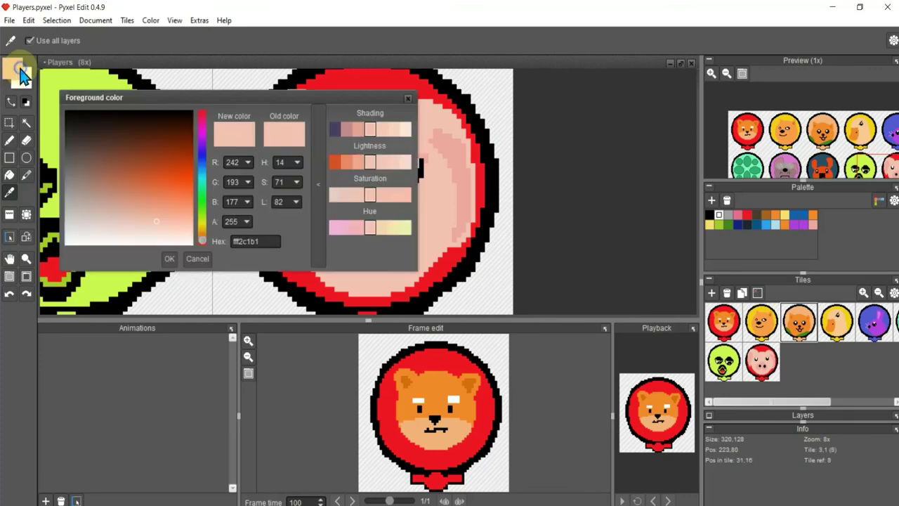
left_click(334, 227)
left_click(156, 216)
left_click(366, 180)
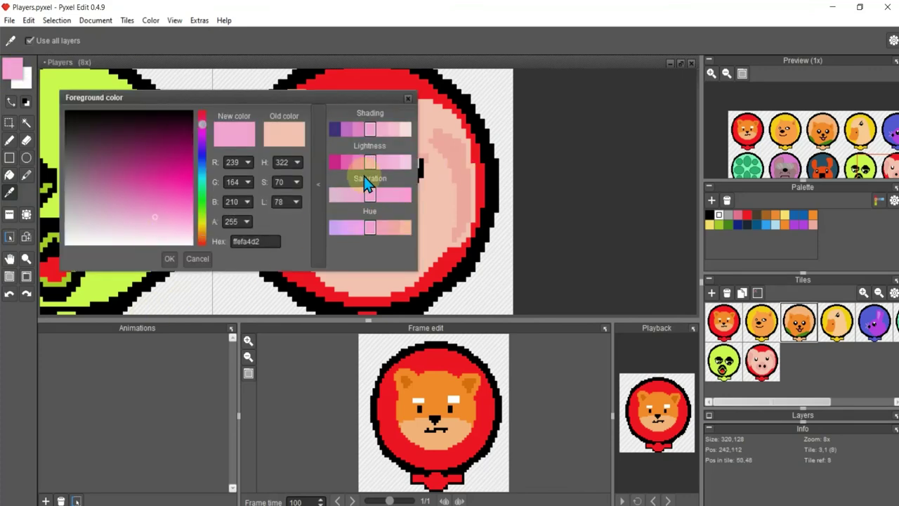
left_click(169, 259)
left_click(281, 257)
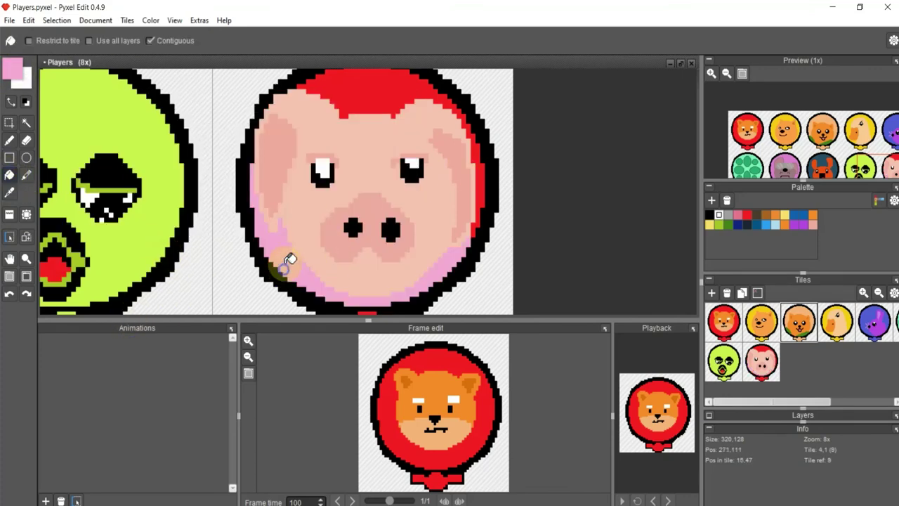
Zoom out over the whole tileset and save Players.pyxel.
left_click_drag(299, 153, 330, 172)
scroll(345, 264, "down", 1)
scroll(295, 193, "down", 2)
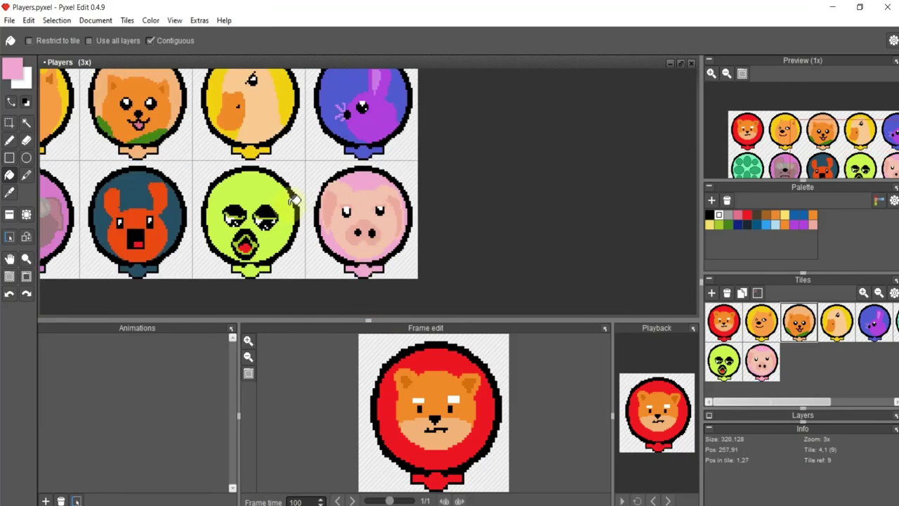
scroll(466, 215, "down", 2)
scroll(465, 216, "up", 1)
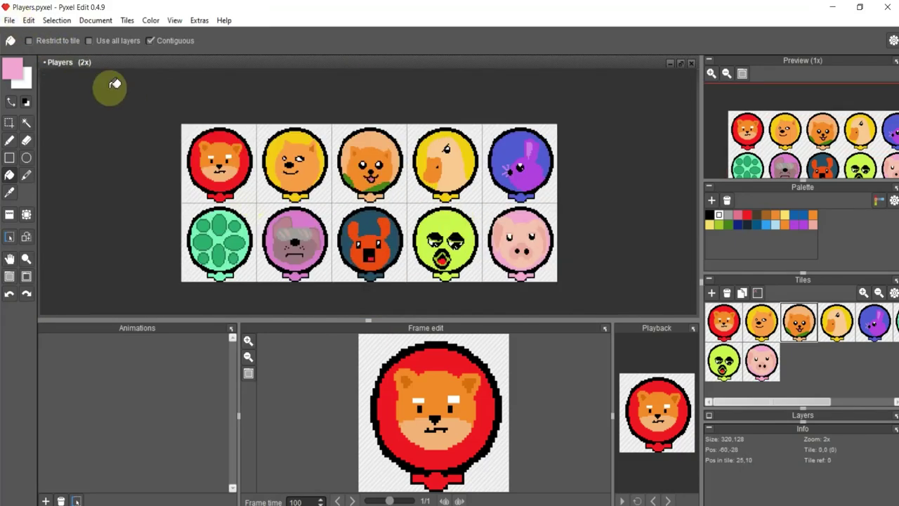
key("ctrl+s")
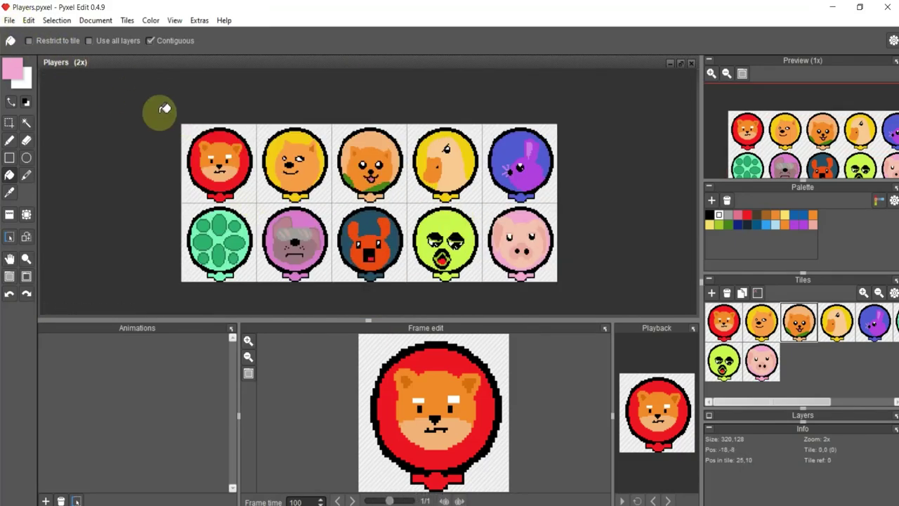
Save the document under the new name Enemies.pyxel.
left_click(9, 21)
left_click(31, 74)
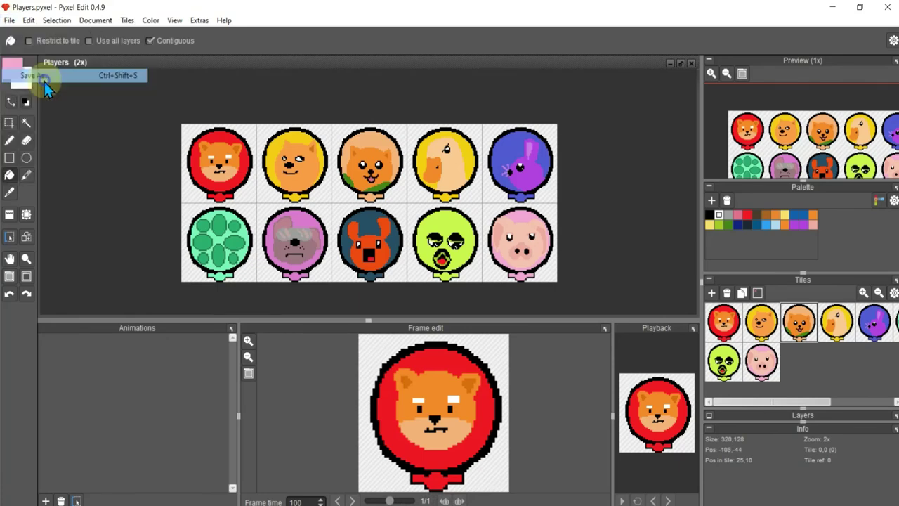
type("Enem")
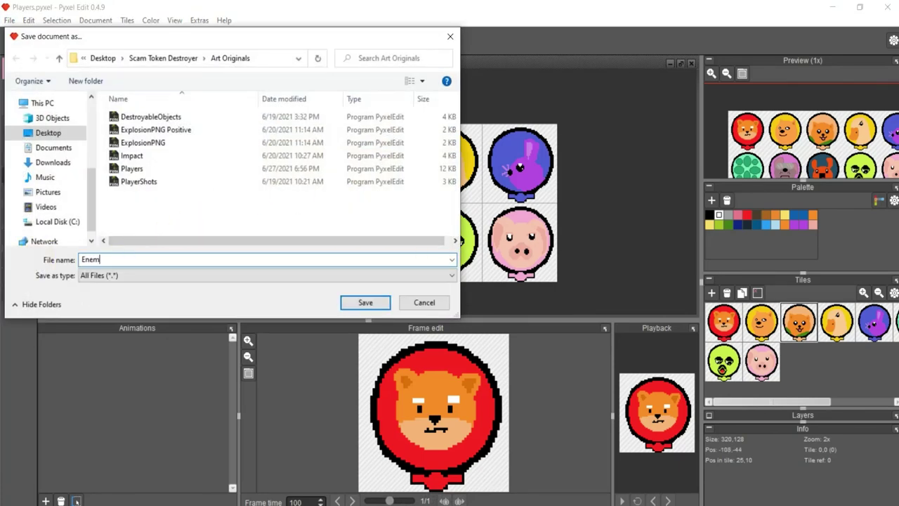
type("ies")
key("Return")
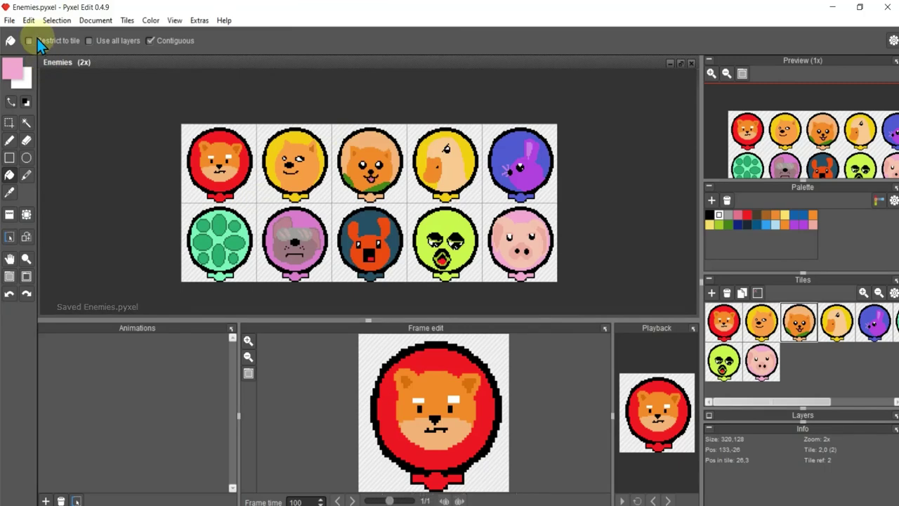
Export the tileset as Enemies.png into the Assets/Art/Enemies folder.
left_click(9, 21)
left_click(204, 170)
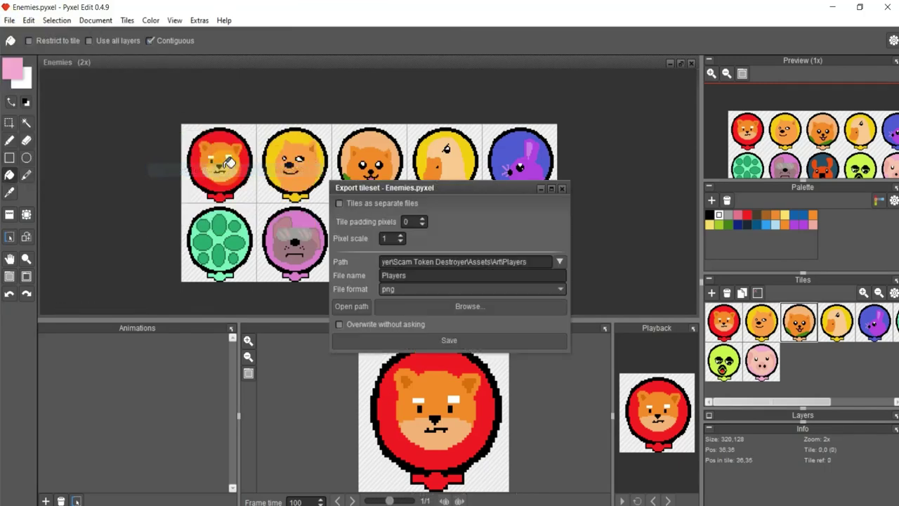
left_click(434, 307)
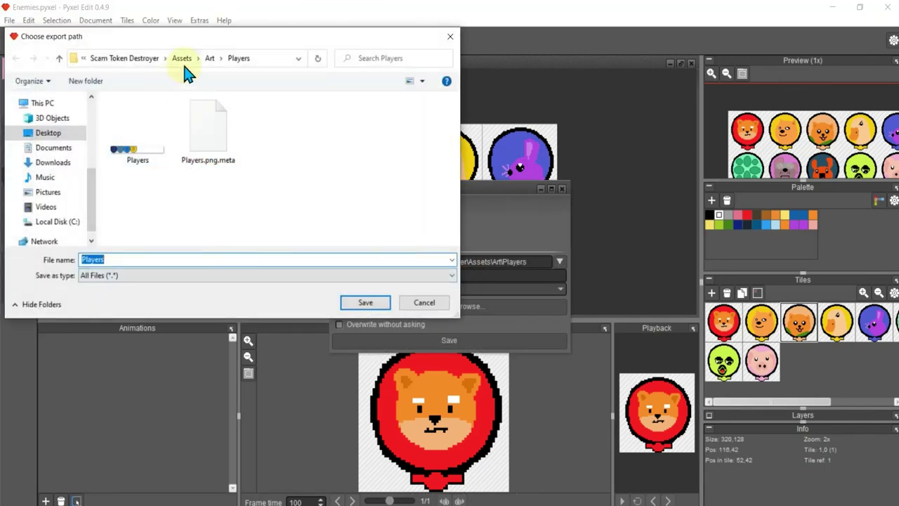
left_click(210, 58)
double_click(140, 138)
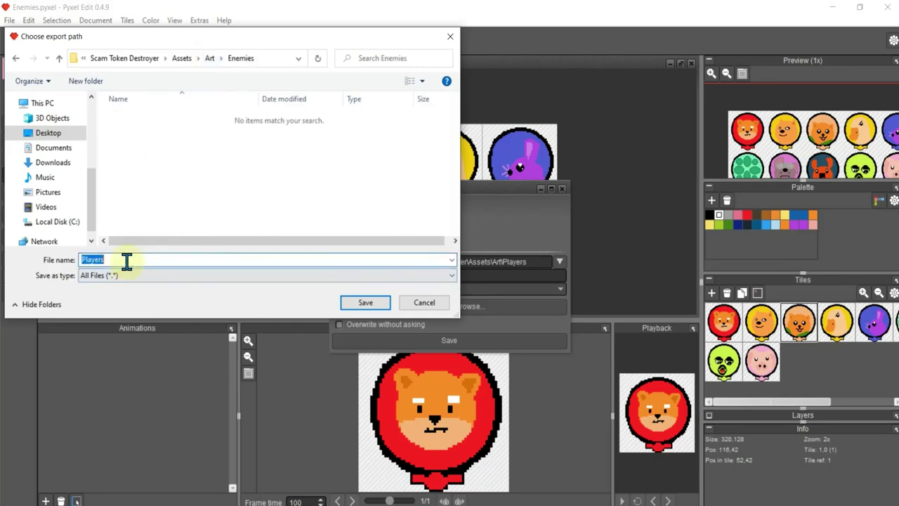
type("Enemies")
key("Return")
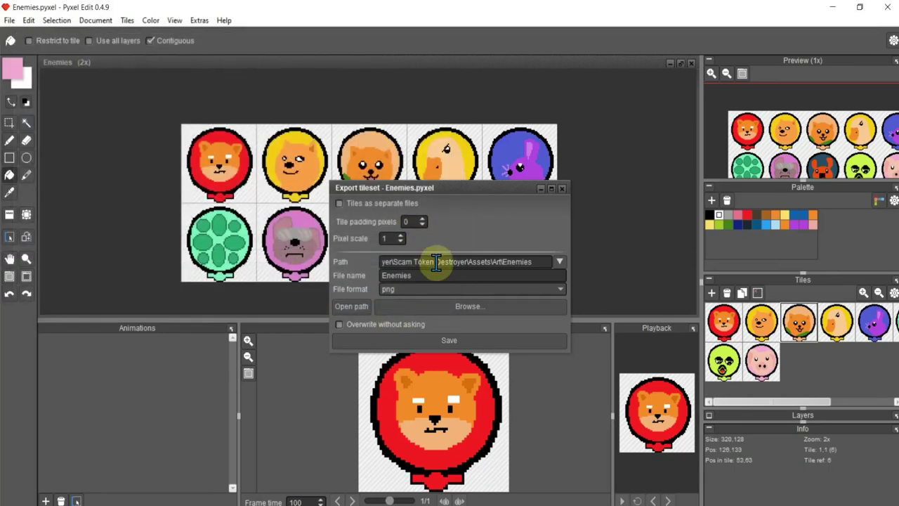
left_click(455, 337)
left_click(561, 188)
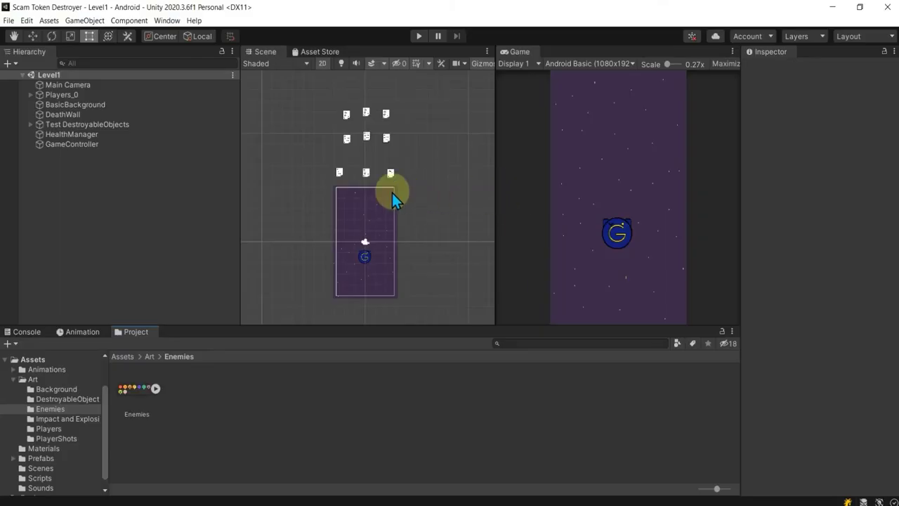
scroll(361, 237, "up", 2)
Select the Enemies texture and set Sprite Mode to Multiple and Filter Mode to Point.
scroll(361, 236, "up", 2)
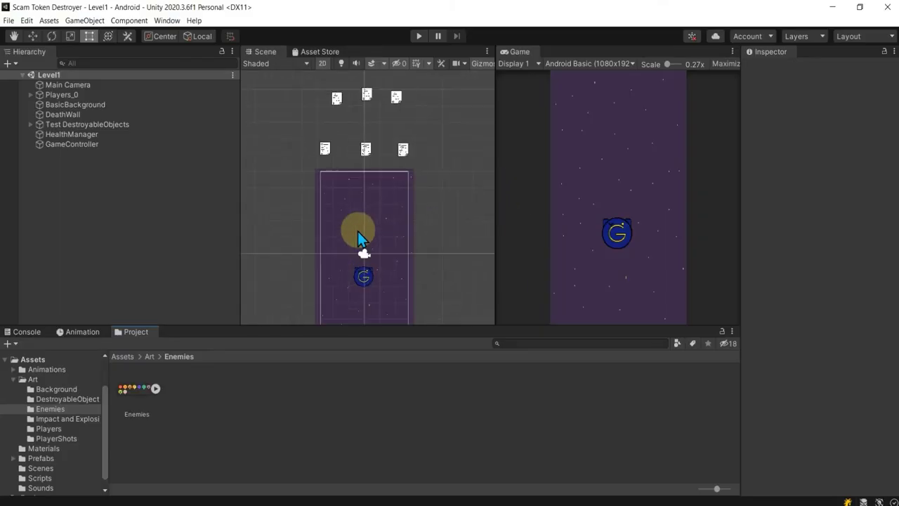
mouse_move(357, 226)
left_mouse_down()
mouse_move(340, 182)
mouse_move(343, 191)
left_mouse_up()
scroll(343, 191, "down", 1)
key("t")
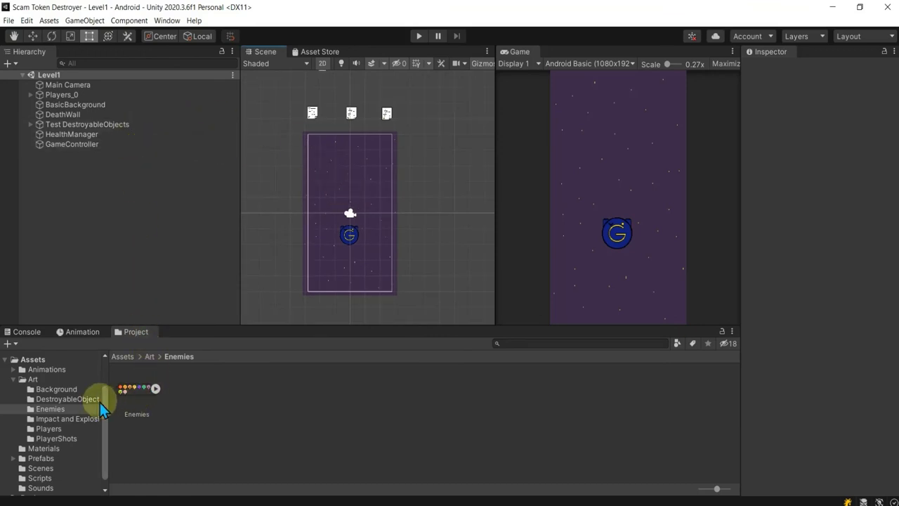
left_click(155, 388)
left_click(176, 390)
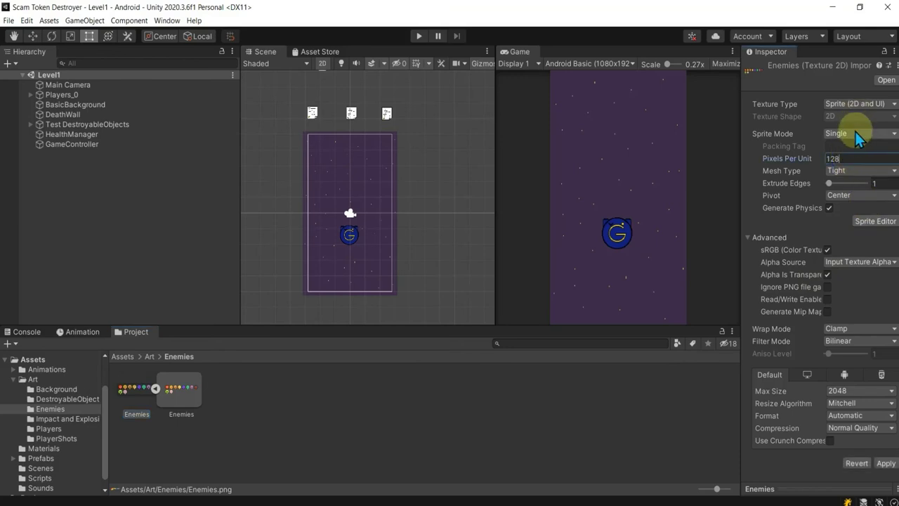
left_click(857, 135)
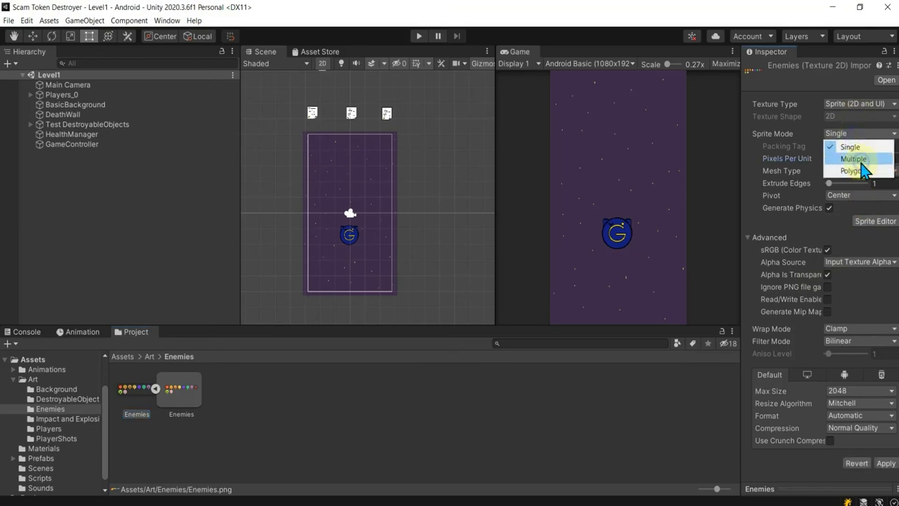
left_click(860, 162)
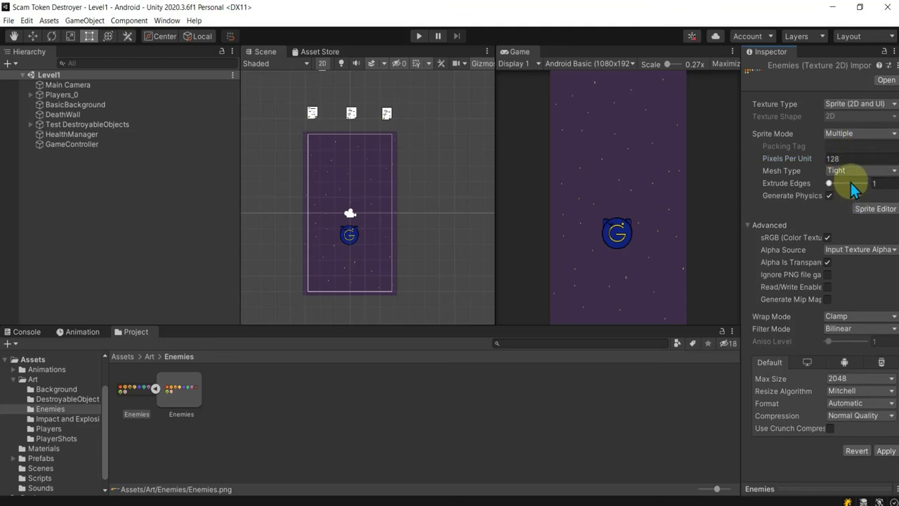
left_click(860, 328)
left_click(861, 415)
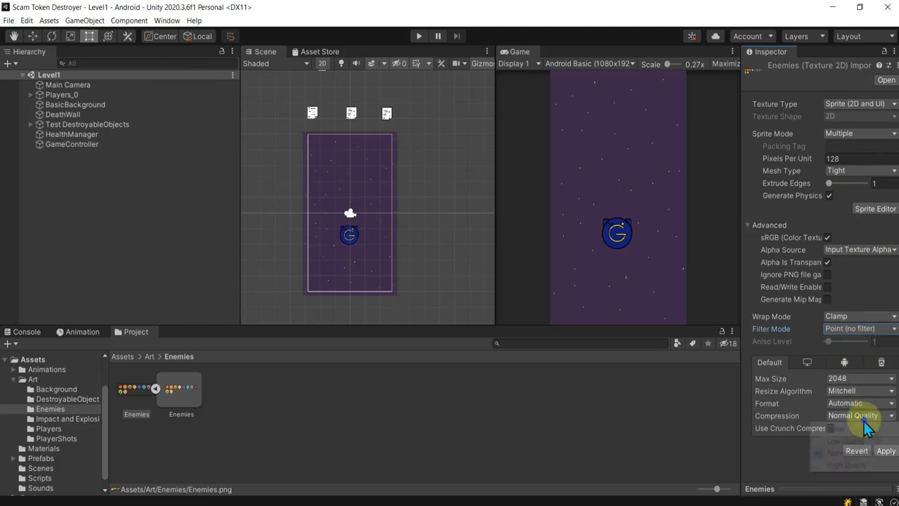
Set the texture Format to RGBA 32 bit and apply the import settings.
left_click(861, 403)
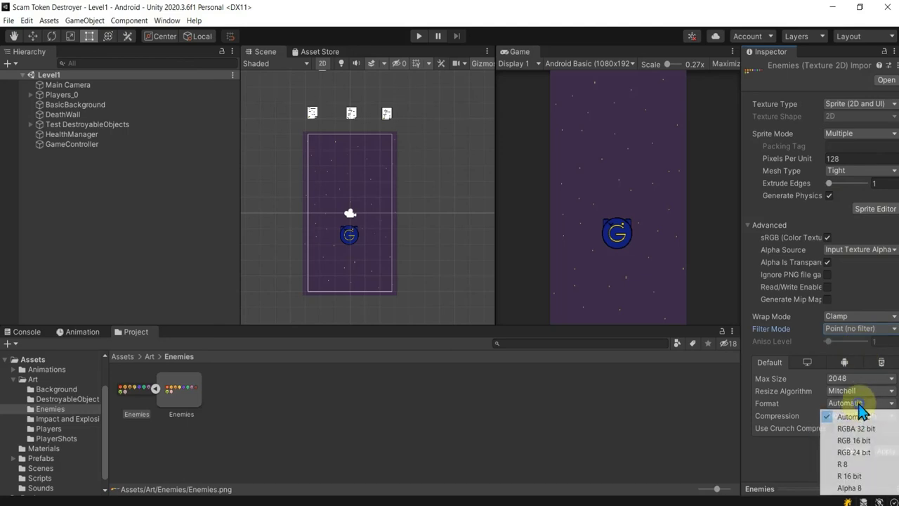
left_click(786, 455)
left_click(861, 415)
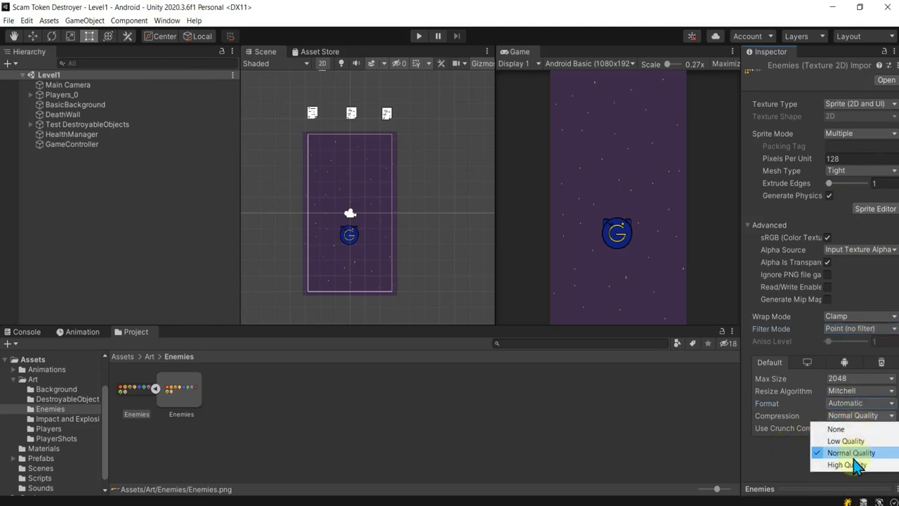
left_click(741, 477)
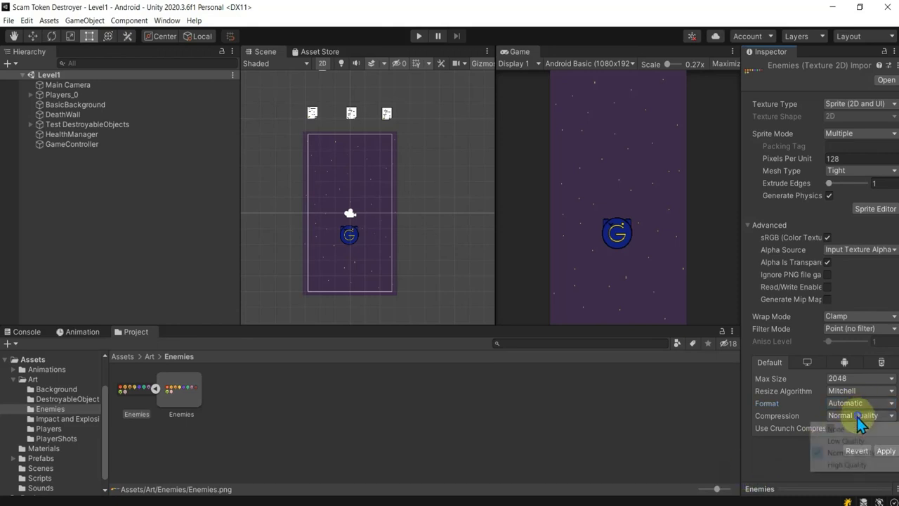
left_click(862, 414)
left_click(849, 465)
left_click(858, 403)
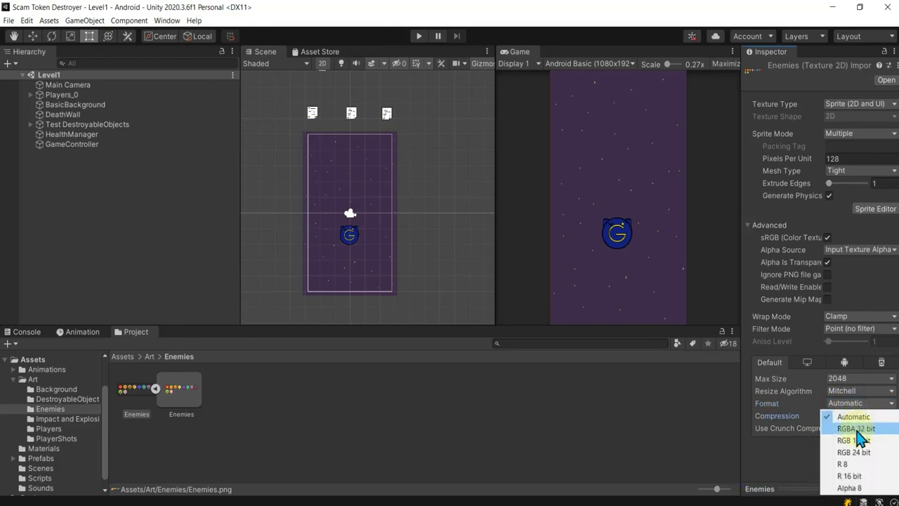
left_click(856, 427)
left_click(860, 404)
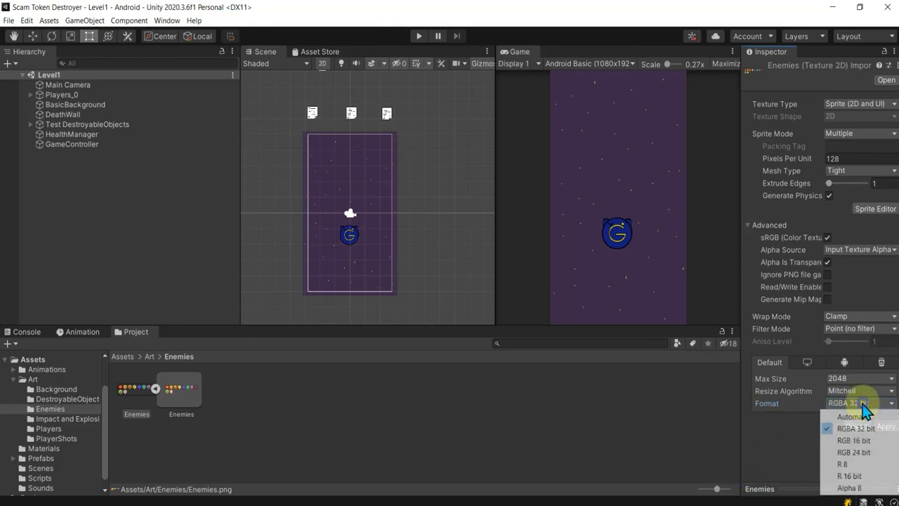
left_click(815, 418)
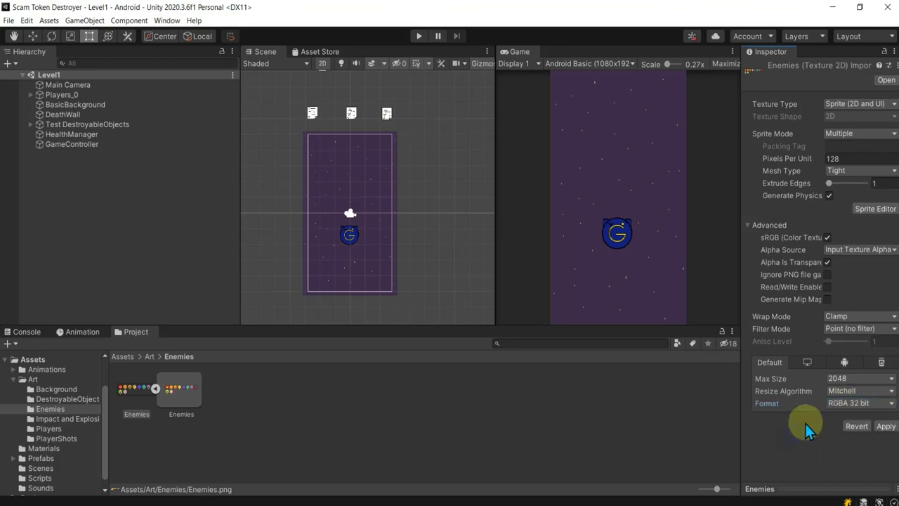
left_click(884, 427)
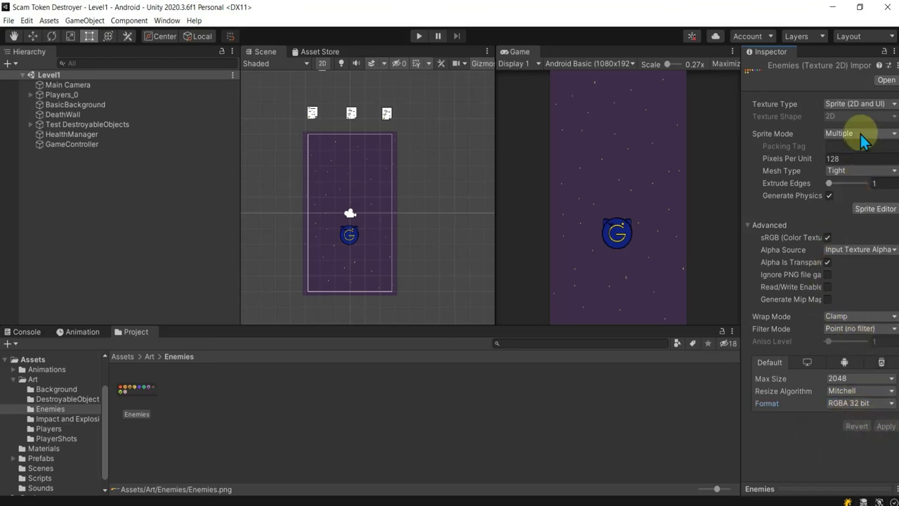
In the Sprite Editor, slice the sheet by grid cell size into 64×64 sprites.
left_click(871, 209)
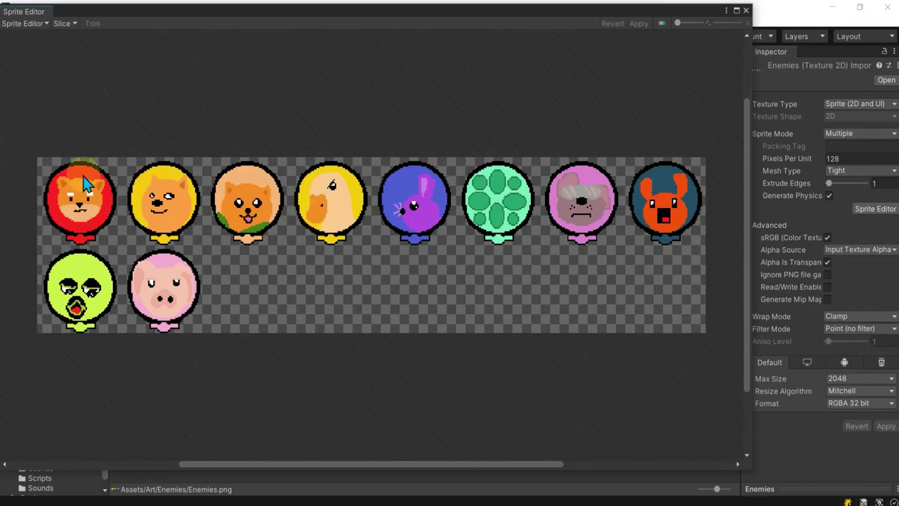
left_click(65, 23)
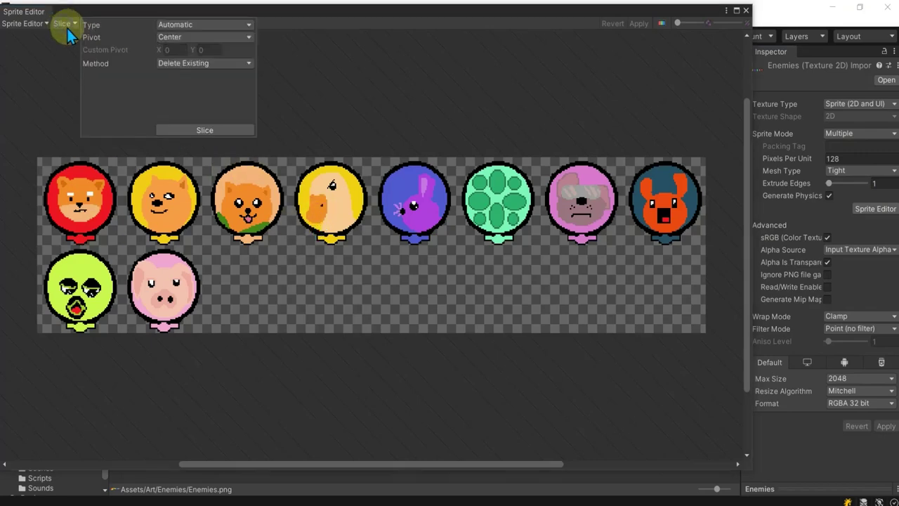
left_click(175, 25)
left_click(195, 48)
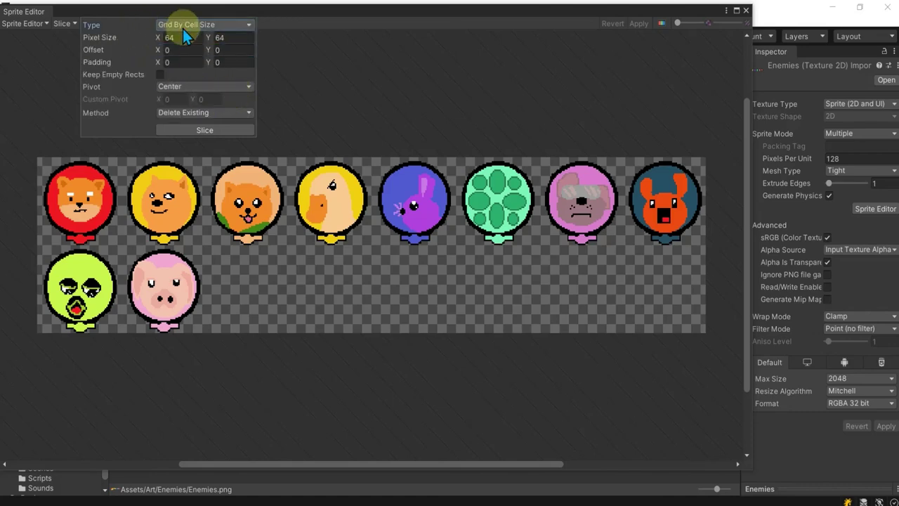
left_click(197, 132)
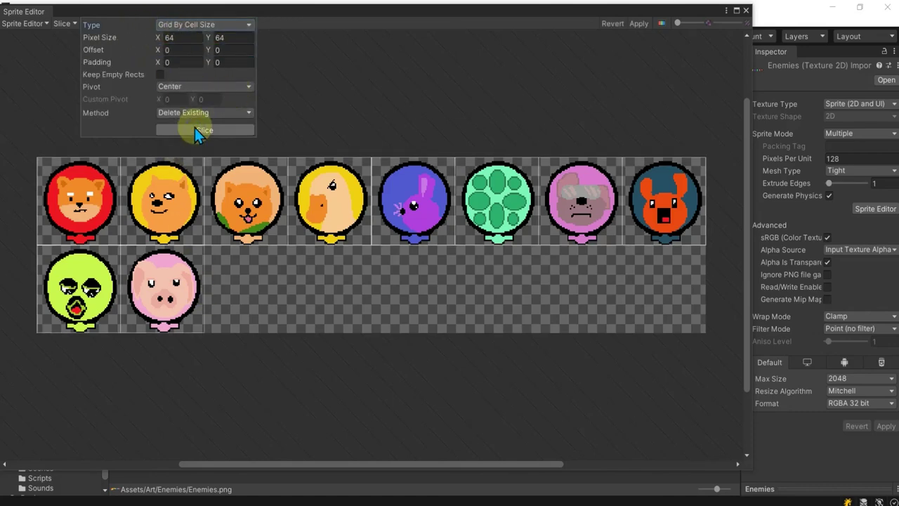
Check the lion, doge, green, pig and pomeranian balloon slices.
left_click(74, 208)
left_click(156, 202)
left_click(79, 288)
left_click(160, 290)
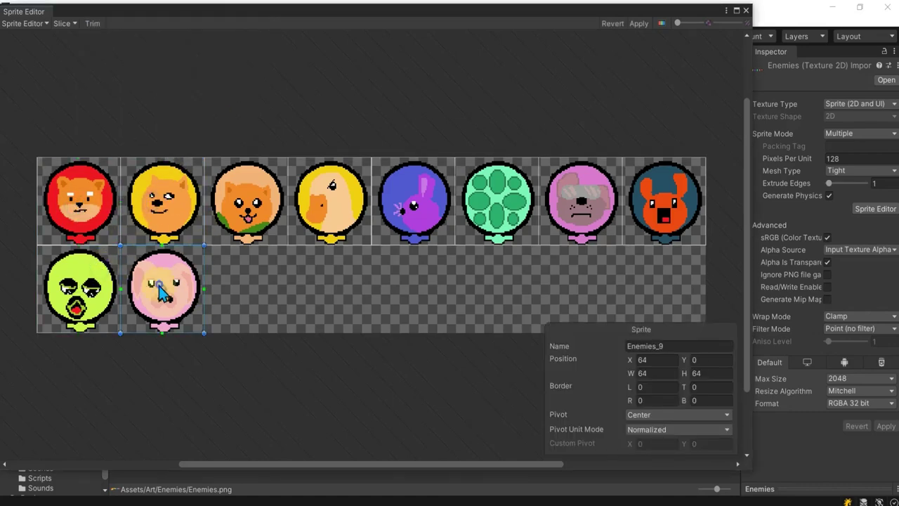
left_click(260, 189)
scroll(302, 193, "up", 1)
scroll(386, 211, "up", 2)
scroll(456, 218, "up", 1)
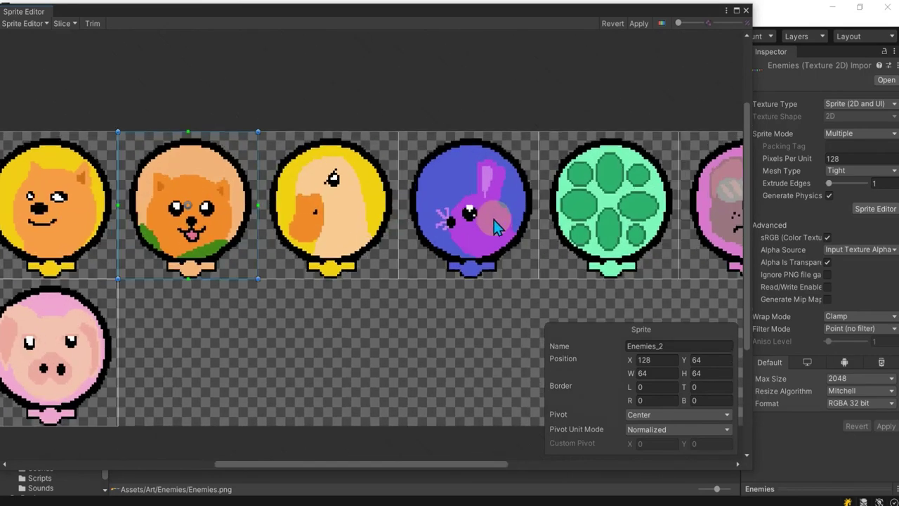
scroll(494, 220, "down", 2)
scroll(500, 220, "down", 1)
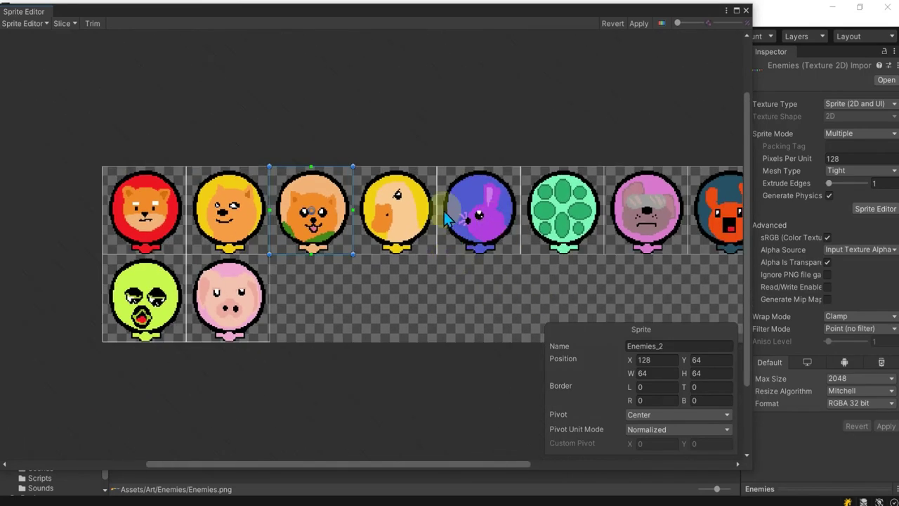
Inspect the pink balloon slice Enemies_6, then apply the slicing and close the editor.
left_click(467, 204)
left_click(555, 200)
left_click(648, 204)
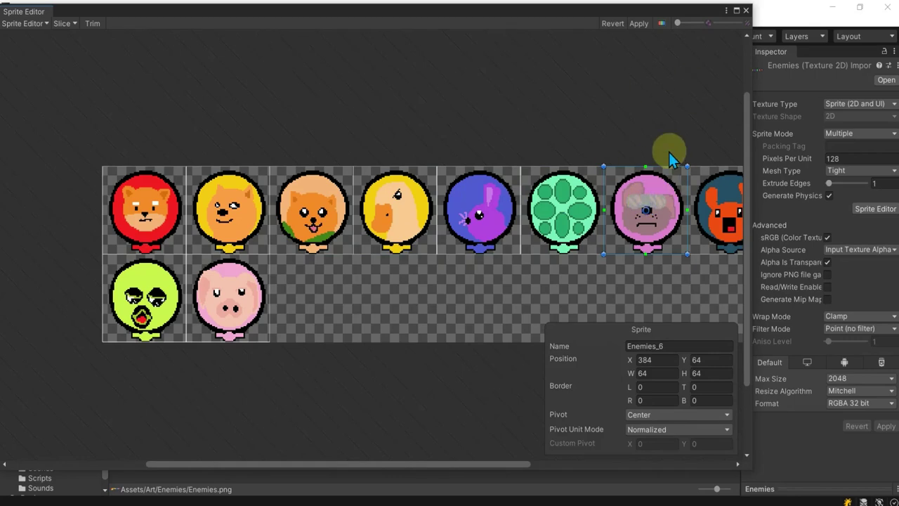
left_click(638, 23)
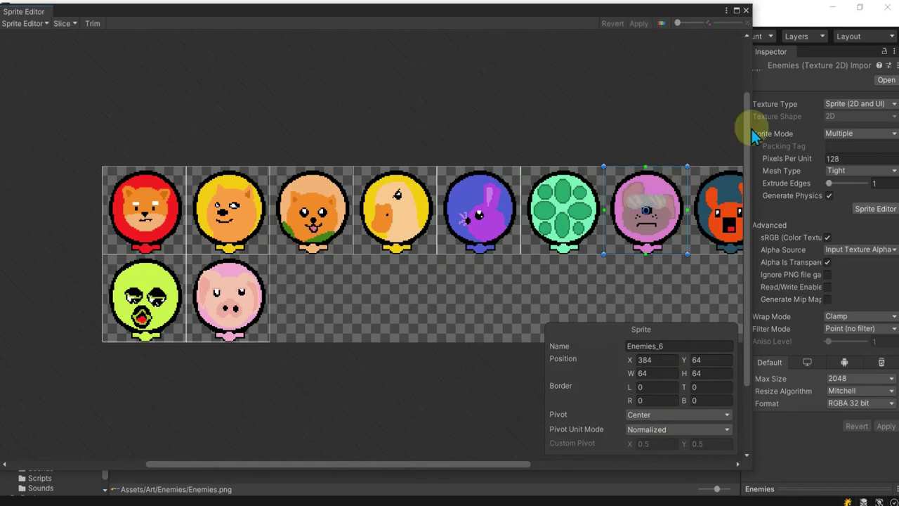
left_click(746, 12)
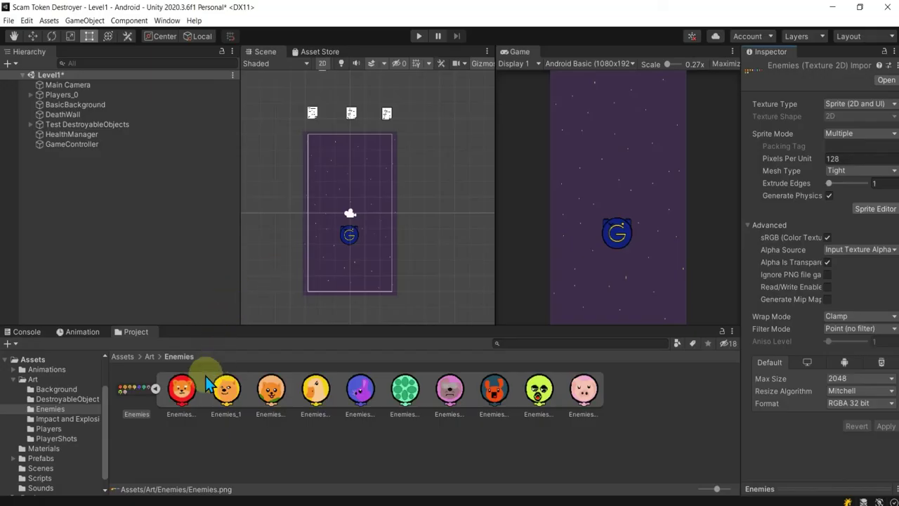
Drag Enemies_0 into Level1 and create an Enemies sorting layer placed between DObjects and Shots.
left_click(184, 389)
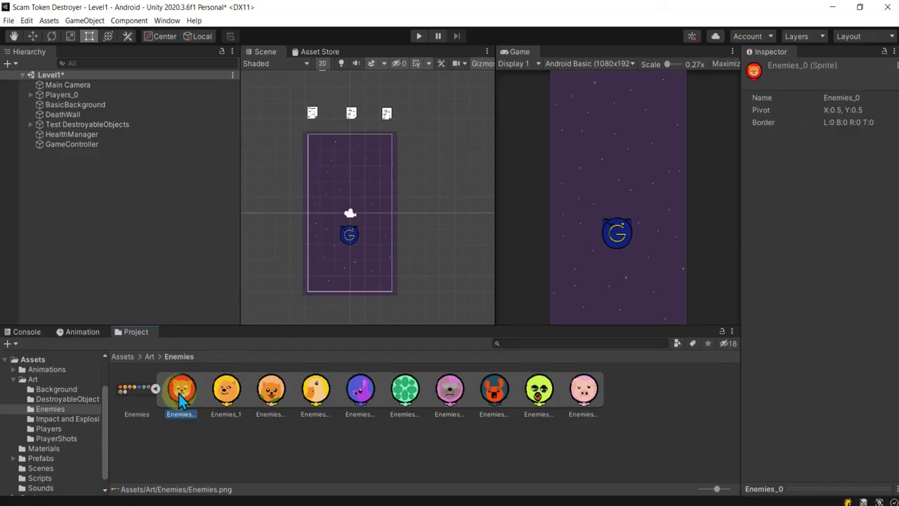
left_click_drag(294, 236, 350, 172)
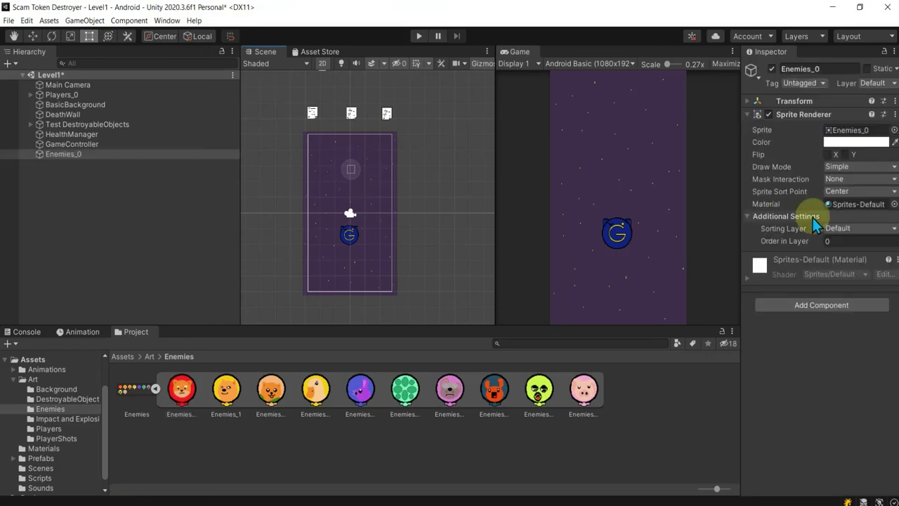
left_click(852, 229)
left_click(840, 307)
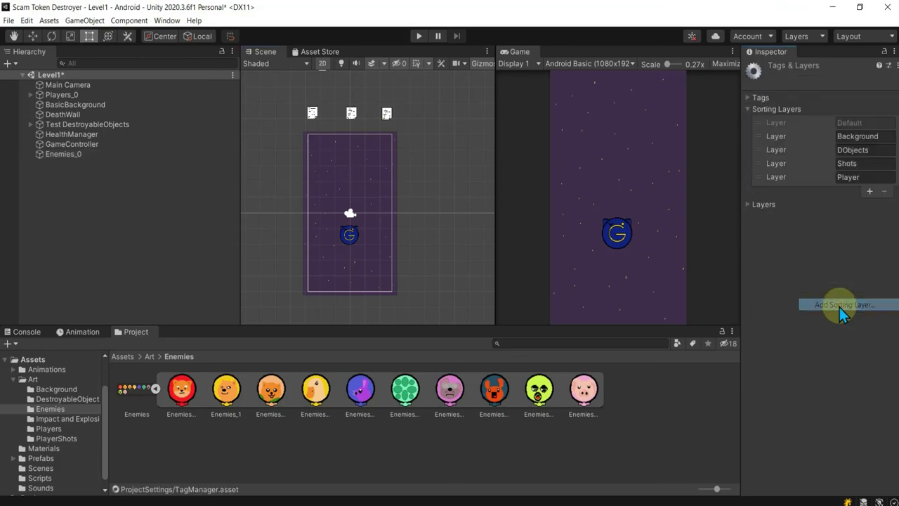
left_click(870, 191)
type("Enemies")
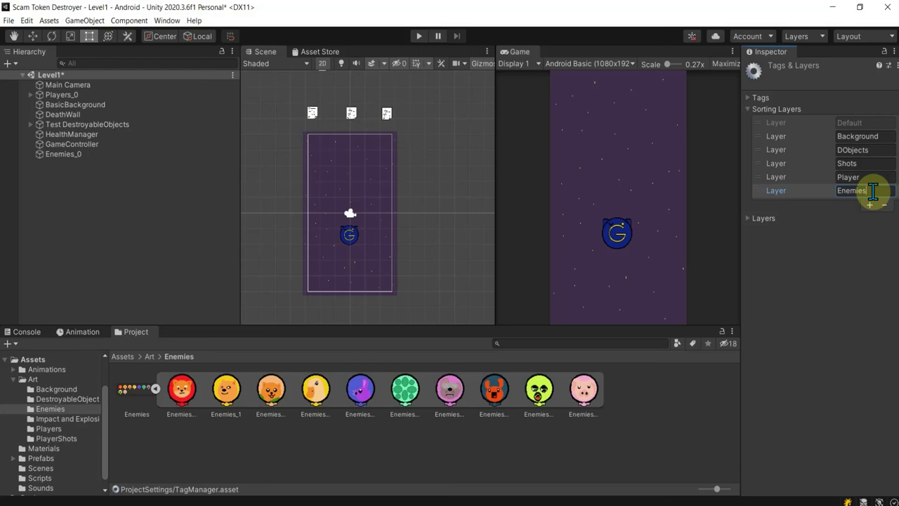
left_click(830, 230)
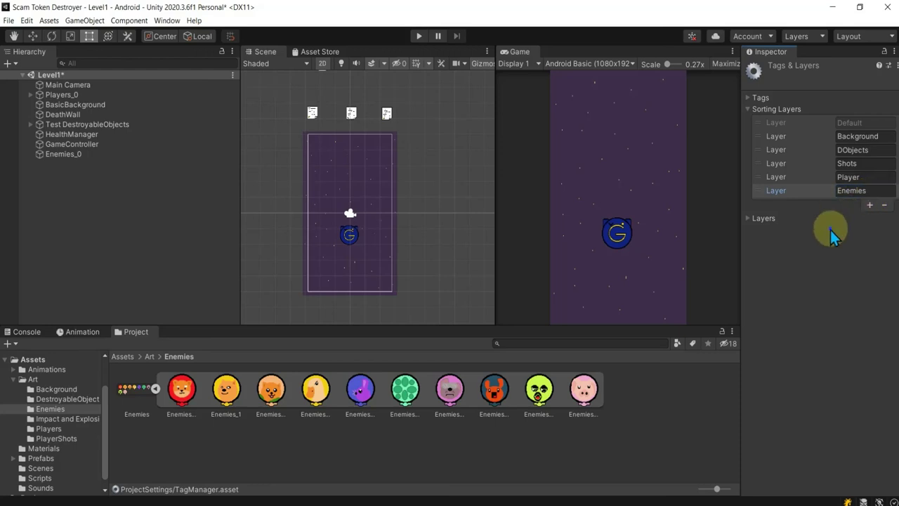
left_click_drag(787, 193, 789, 162)
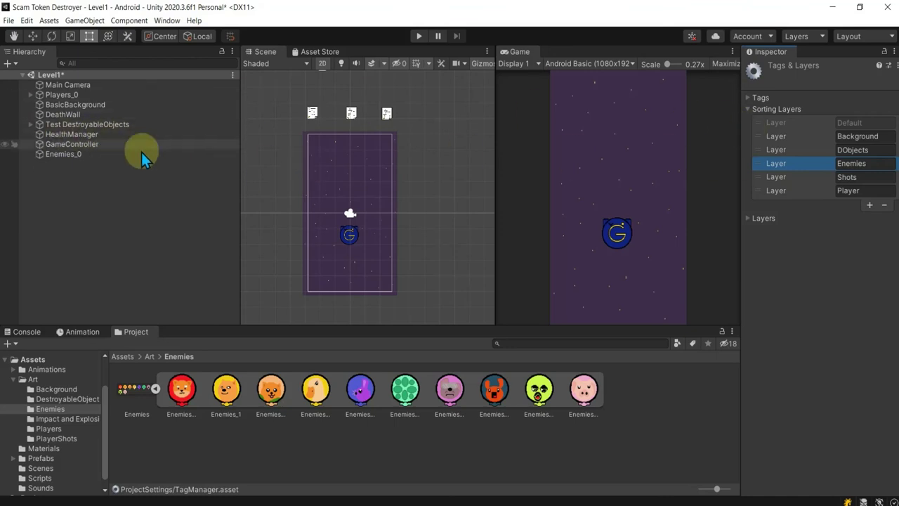
Put Enemies_0 on the Enemies sorting layer.
left_click(79, 155)
left_click(854, 229)
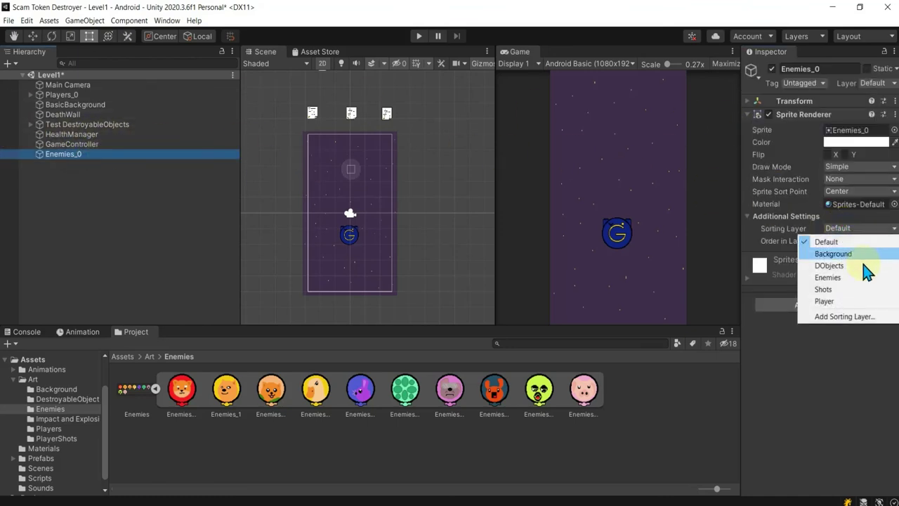
left_click(852, 278)
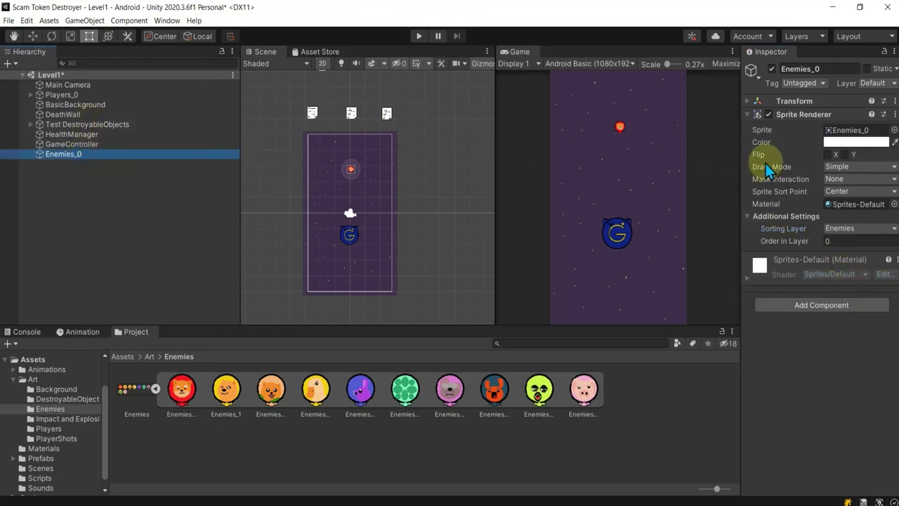
Add Enemies as User Layer 9, then reselect Enemies_0.
left_click(816, 83)
left_click(814, 82)
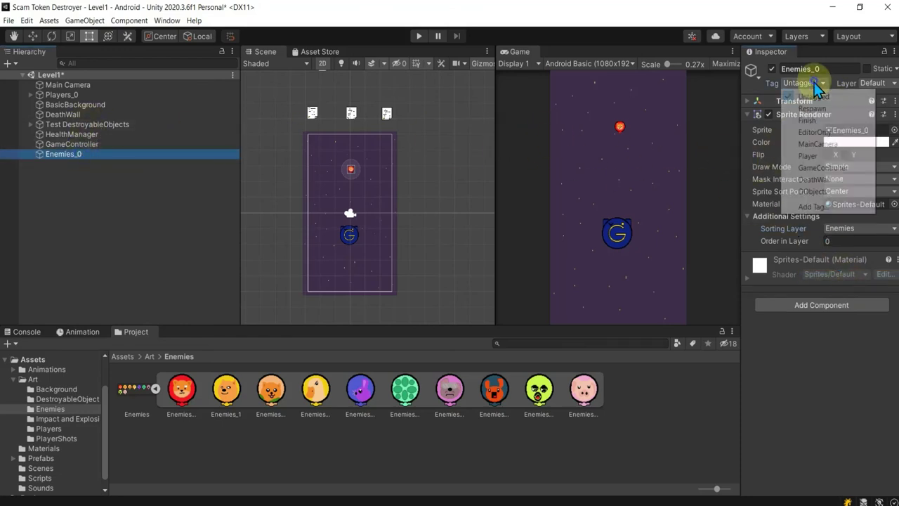
left_click(871, 83)
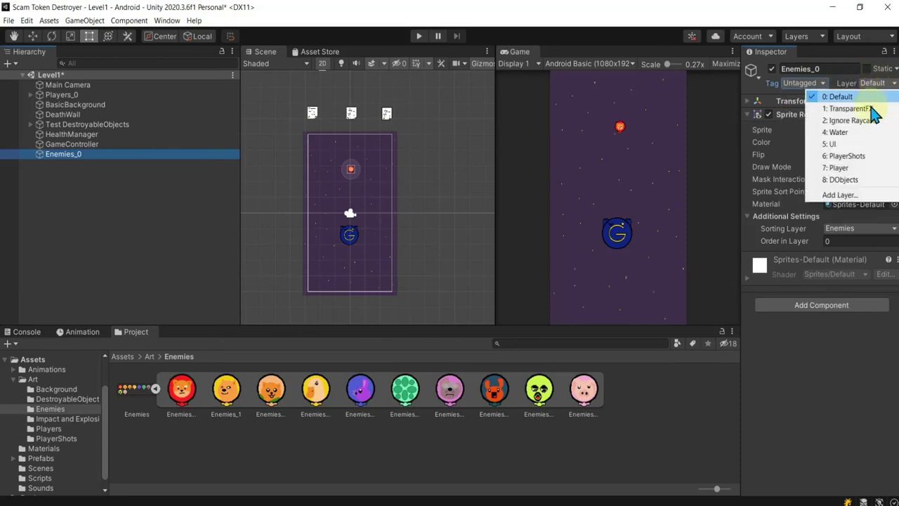
left_click(845, 196)
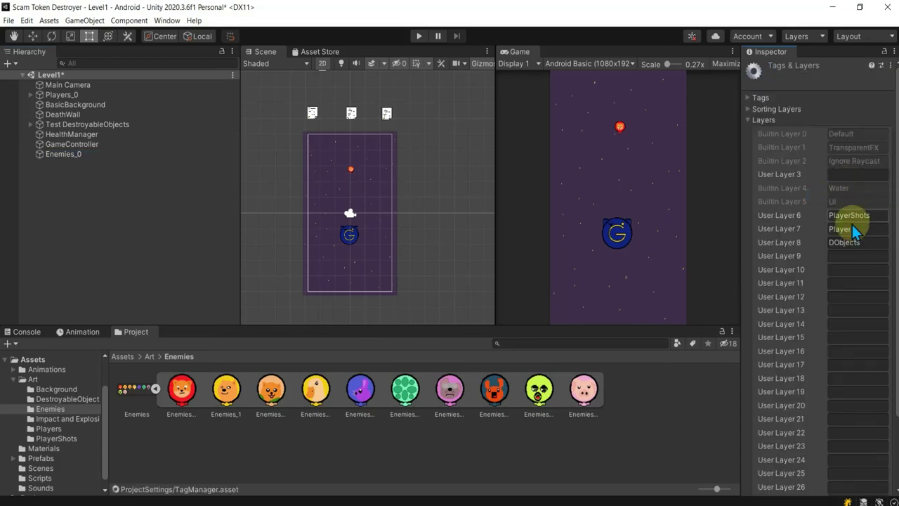
left_click(845, 258)
type("Enemies")
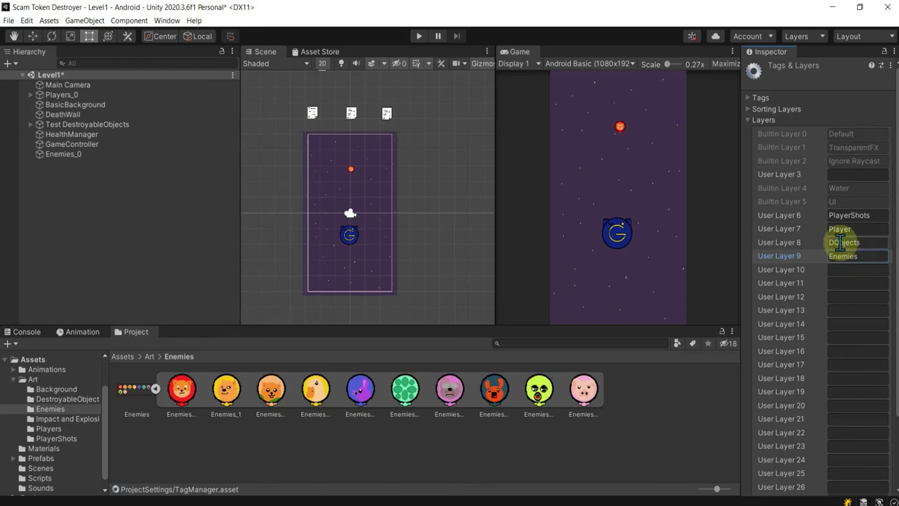
left_click(89, 155)
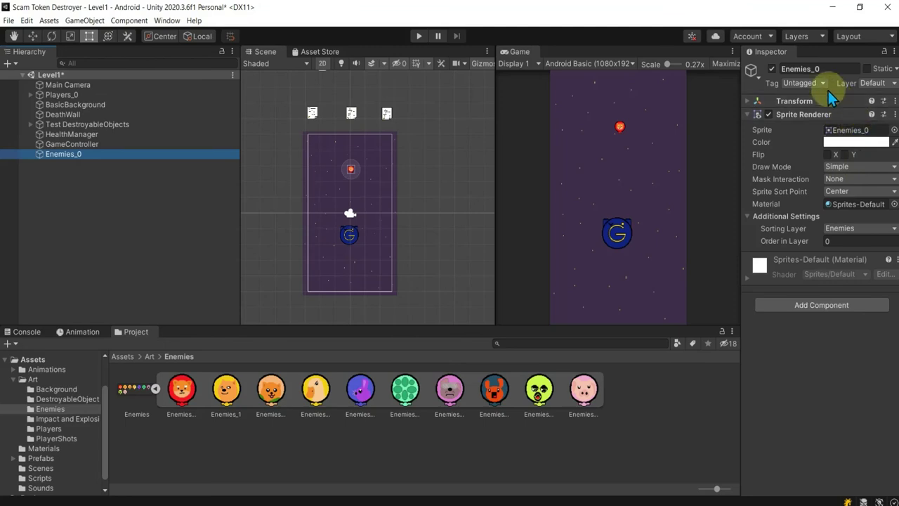
Create a new Enemies tag in the Tags list.
left_click(807, 83)
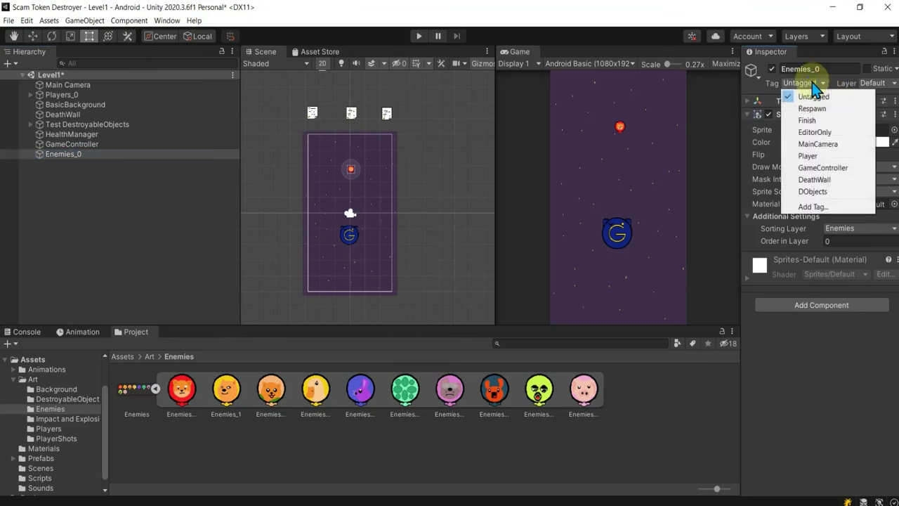
left_click(815, 206)
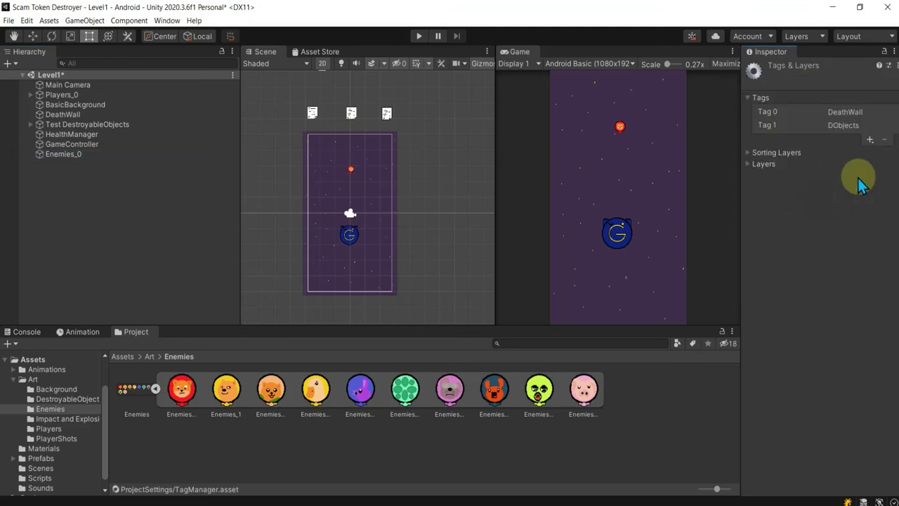
left_click(870, 140)
type("Enemies")
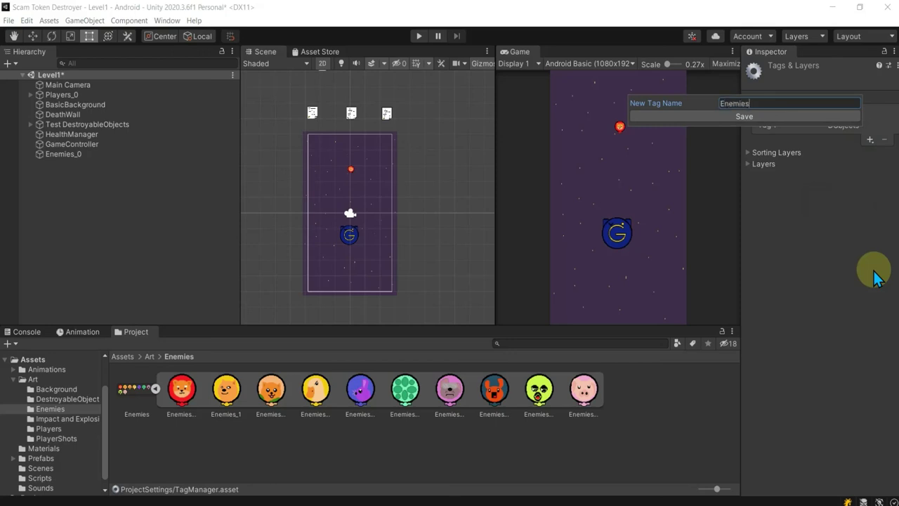
key("Return")
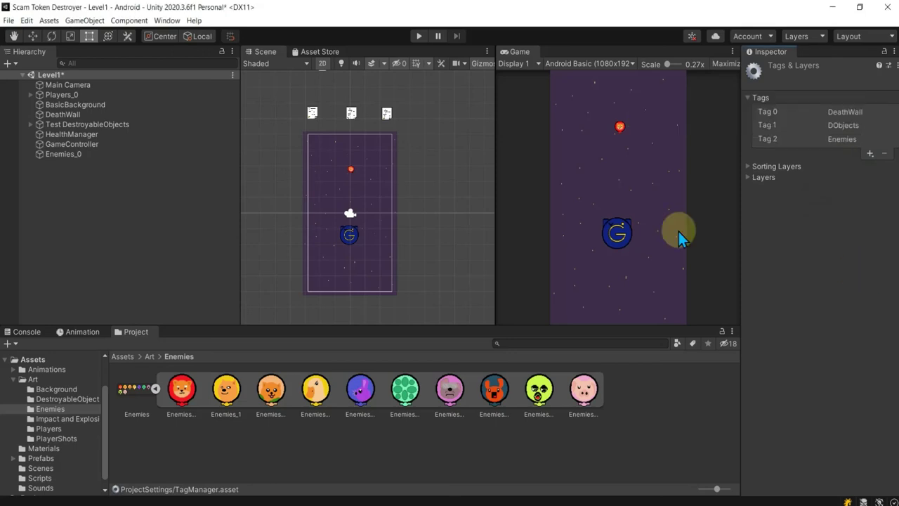
Set Enemies_0's Tag to Enemies and its Layer to Enemies.
left_click(95, 155)
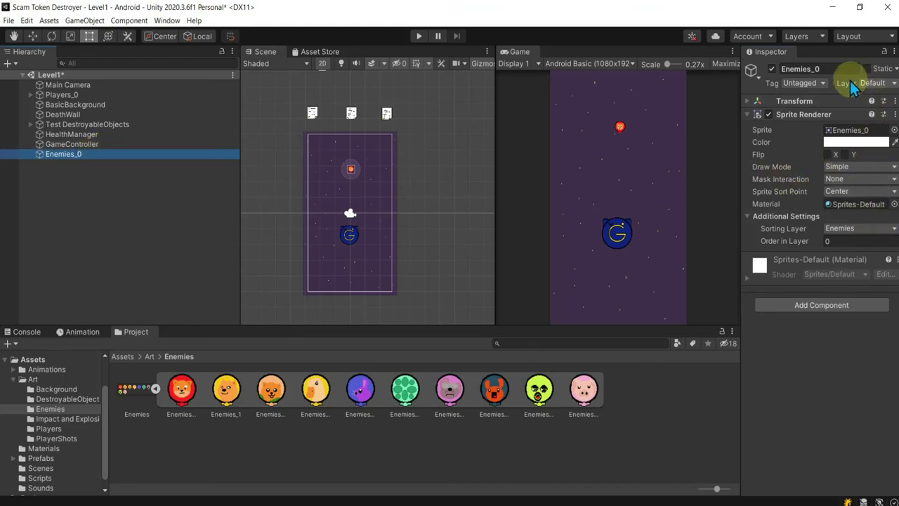
left_click(814, 83)
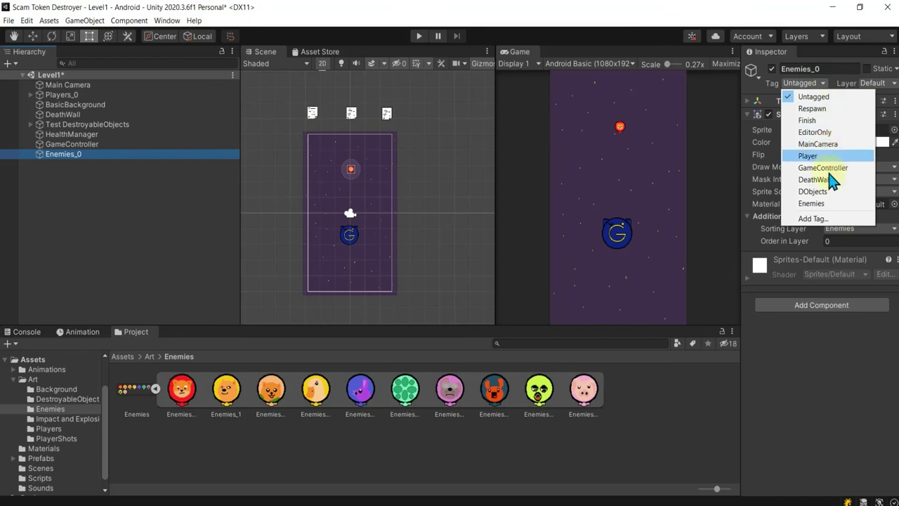
left_click(812, 203)
left_click(875, 83)
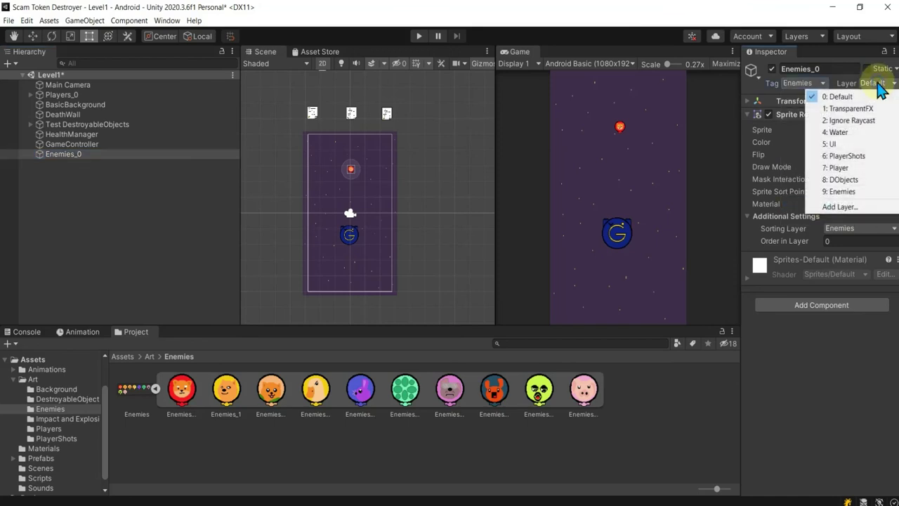
left_click(839, 191)
left_click(95, 153)
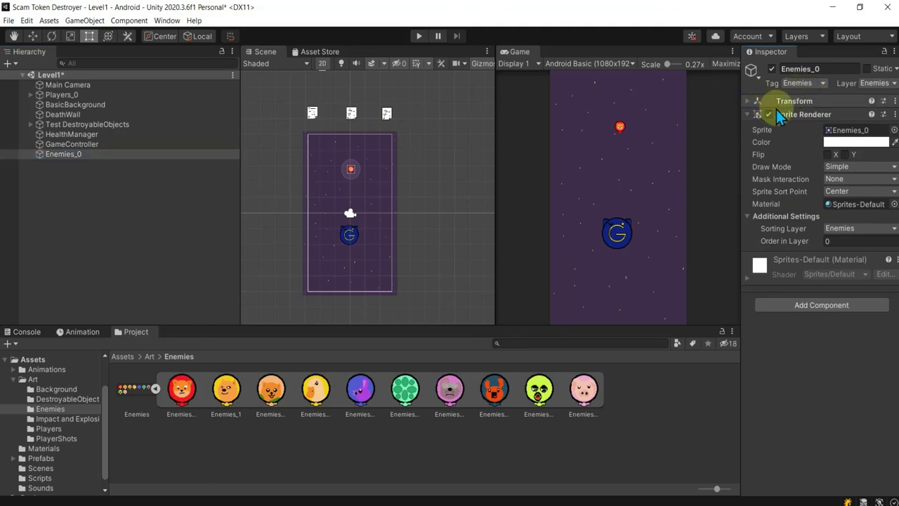
Set Enemies_0's Transform Scale X and Y to 3, then deselect it.
left_click(757, 101)
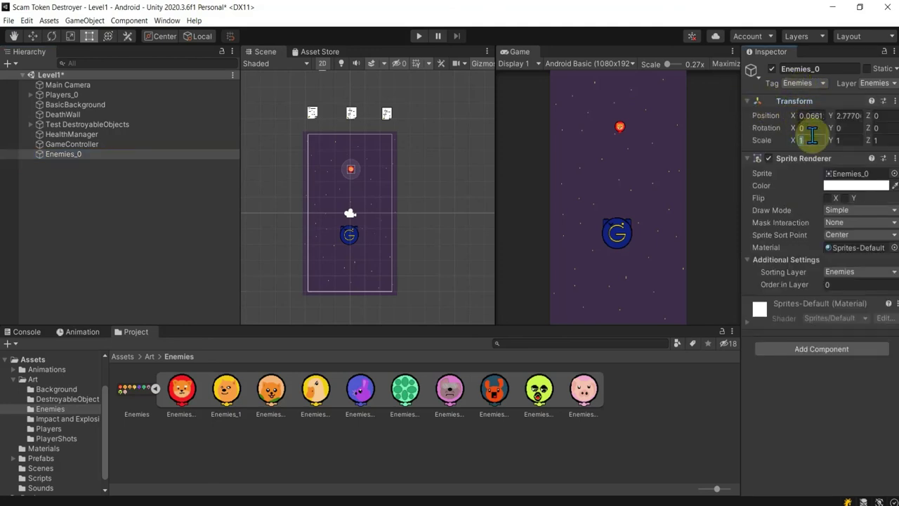
left_click(812, 138)
type("3")
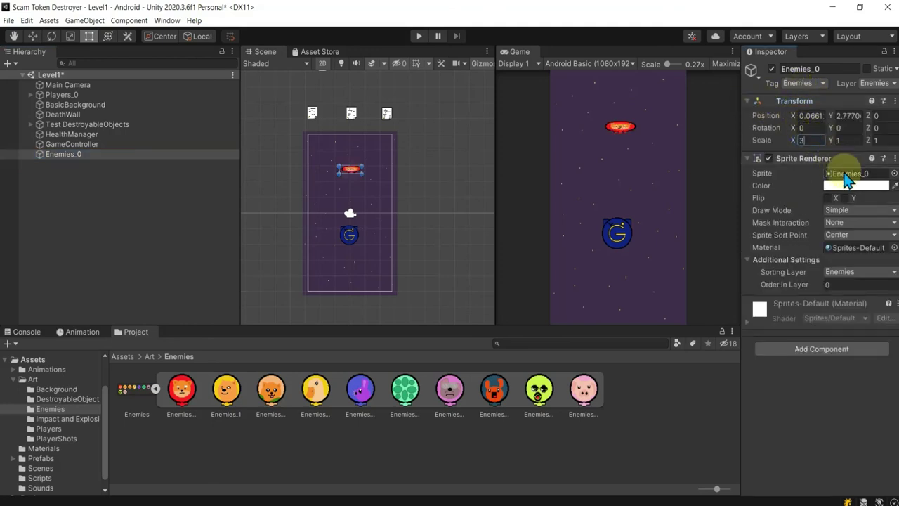
left_click(850, 139)
type("3")
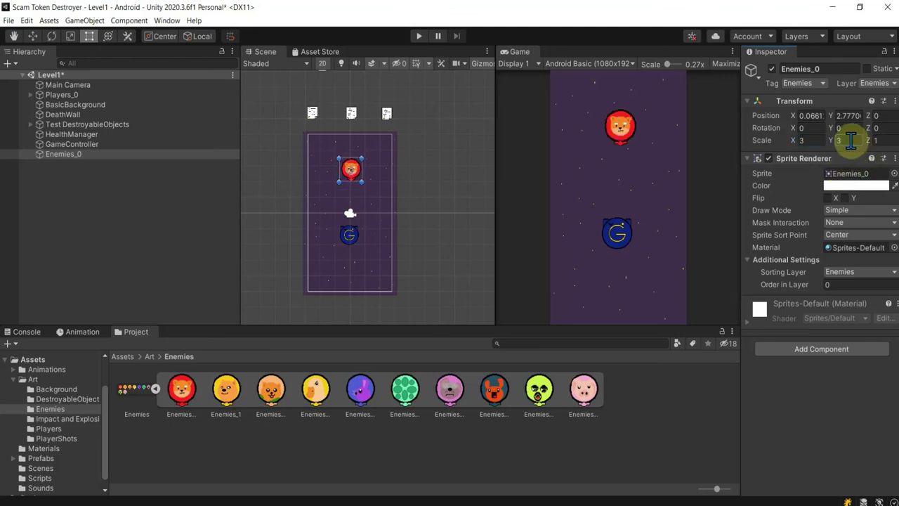
scroll(626, 137, "up", 1)
scroll(625, 137, "up", 1)
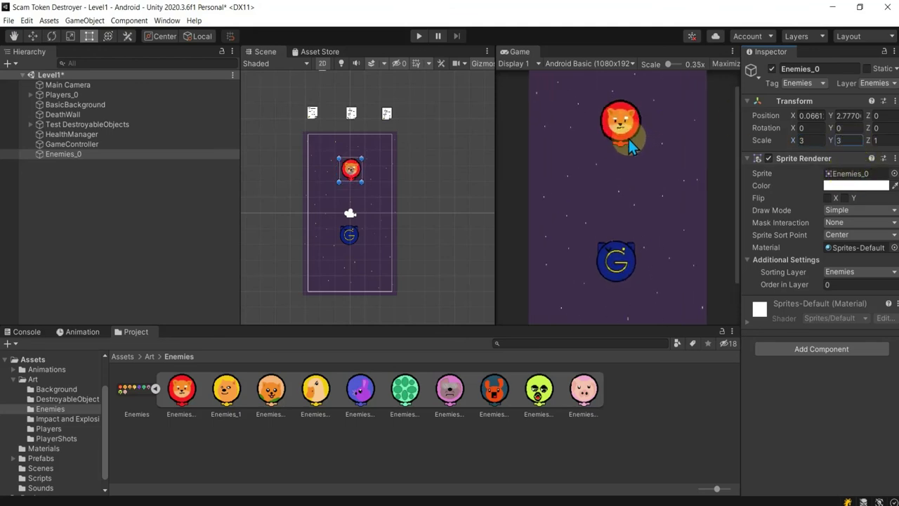
scroll(625, 137, "up", 2)
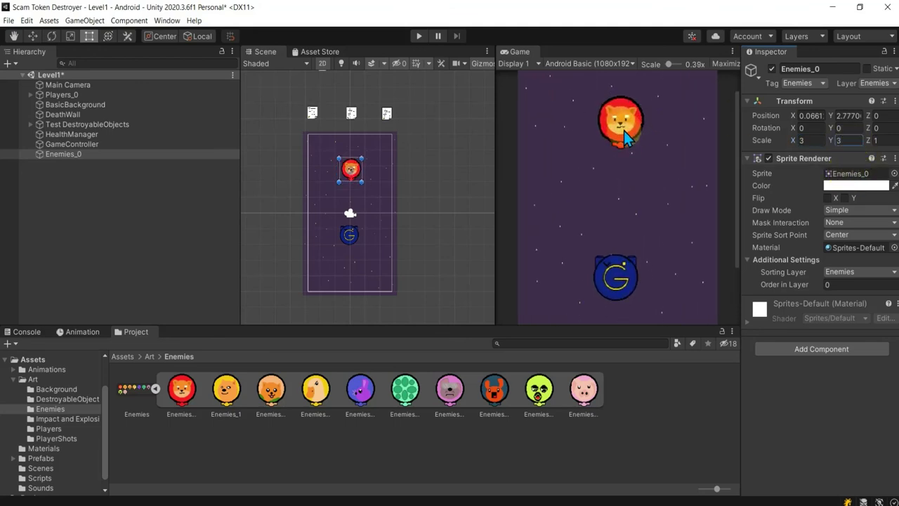
left_click(75, 145)
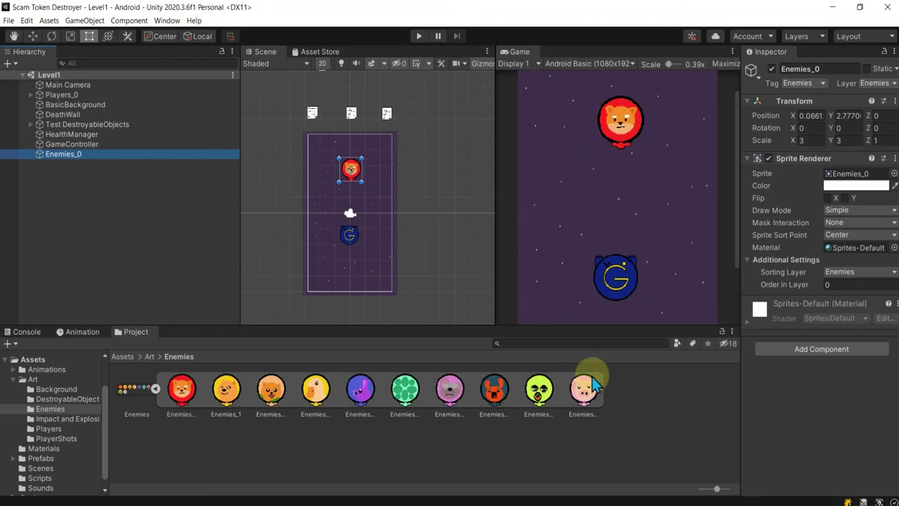
left_click(650, 410)
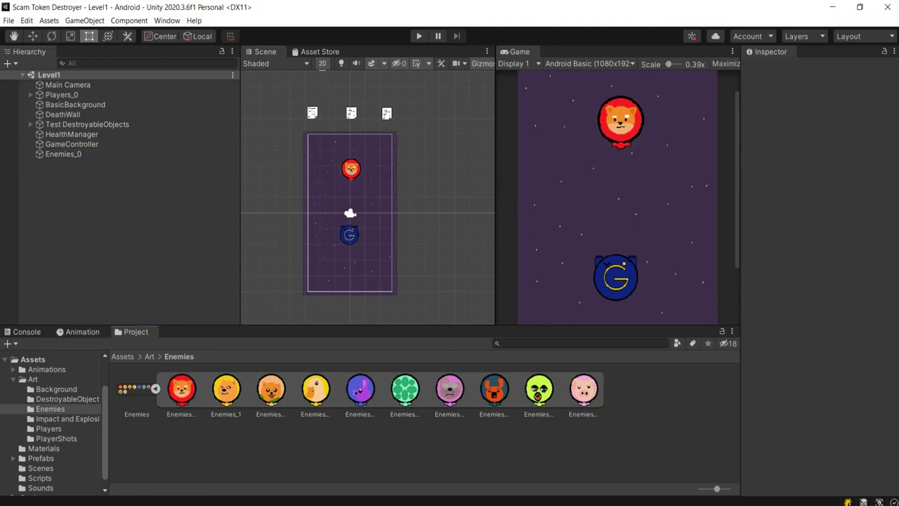